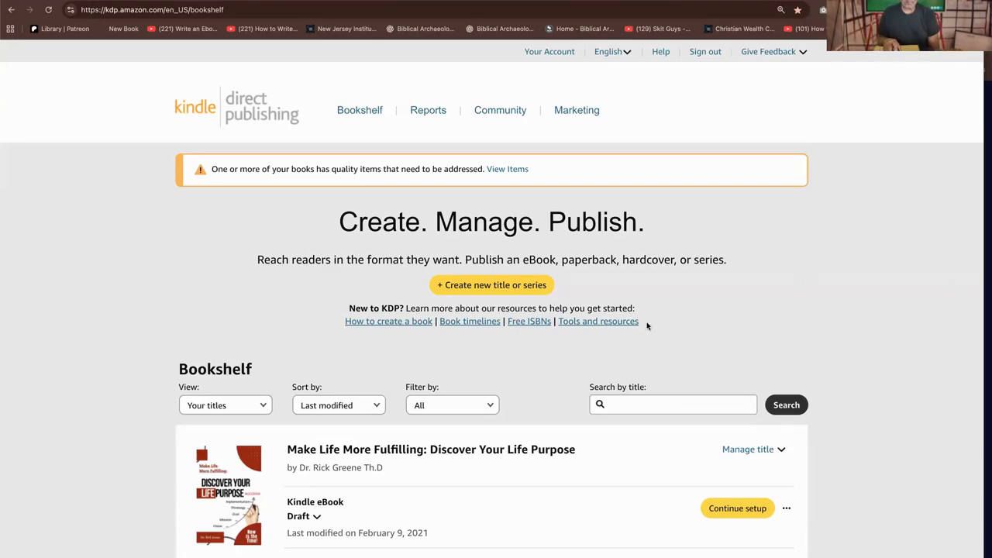
Review the book titles, formats and publishing statuses listed on the first page of the Bookshelf
{"action": "scroll", "coordinate": [650, 315], "scroll_direction": "down", "scroll_amount": 8}
{"action": "scroll", "coordinate": [649, 315], "scroll_direction": "up", "scroll_amount": 3}
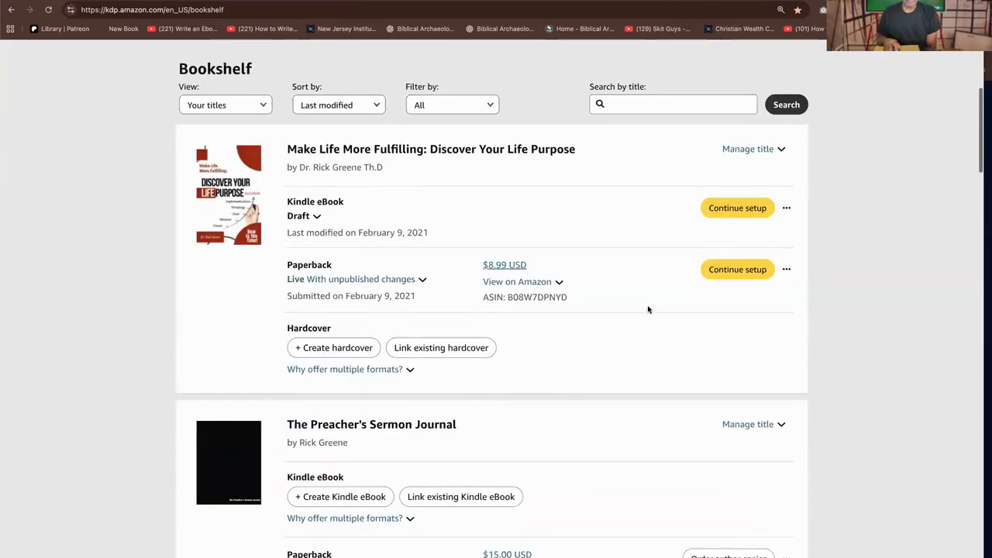
{"action": "scroll", "coordinate": [601, 285], "scroll_direction": "down", "scroll_amount": 3}
{"action": "scroll", "coordinate": [599, 262], "scroll_direction": "up", "scroll_amount": 1}
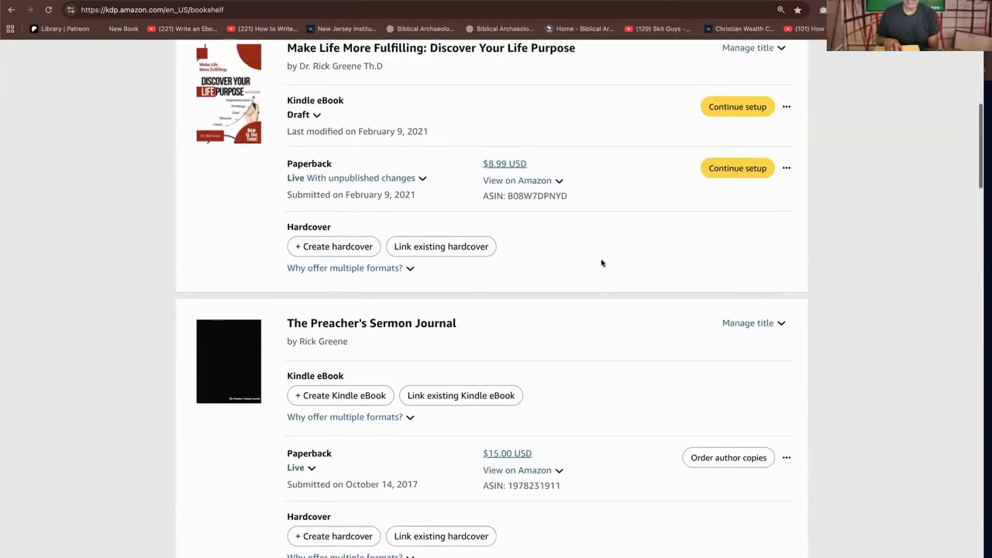
{"action": "scroll", "coordinate": [566, 188], "scroll_direction": "up", "scroll_amount": 2}
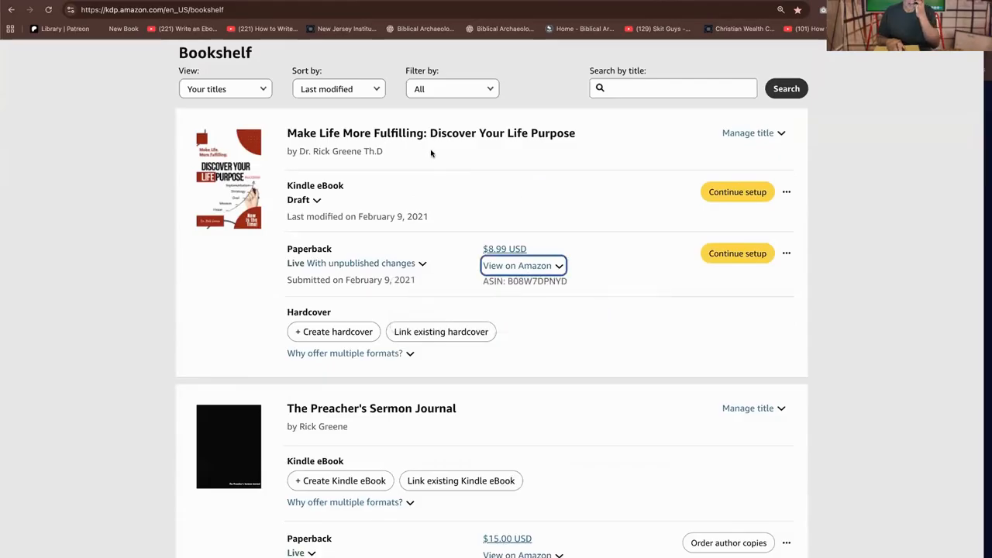
{"action": "scroll", "coordinate": [472, 160], "scroll_direction": "down", "scroll_amount": 1}
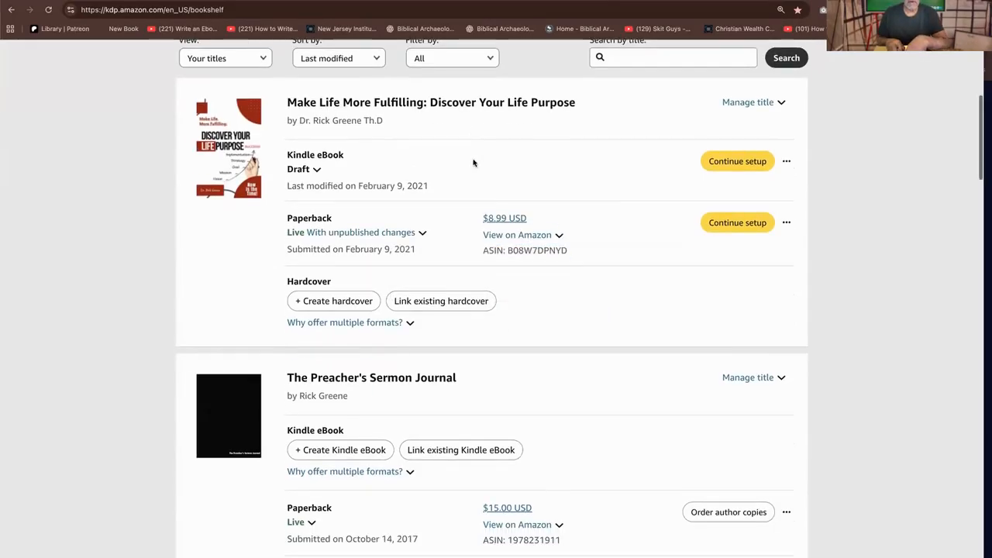
{"action": "right_click", "coordinate": [473, 158]}
{"action": "left_click", "coordinate": [675, 348]}
{"action": "scroll", "coordinate": [403, 397], "scroll_direction": "down", "scroll_amount": 10}
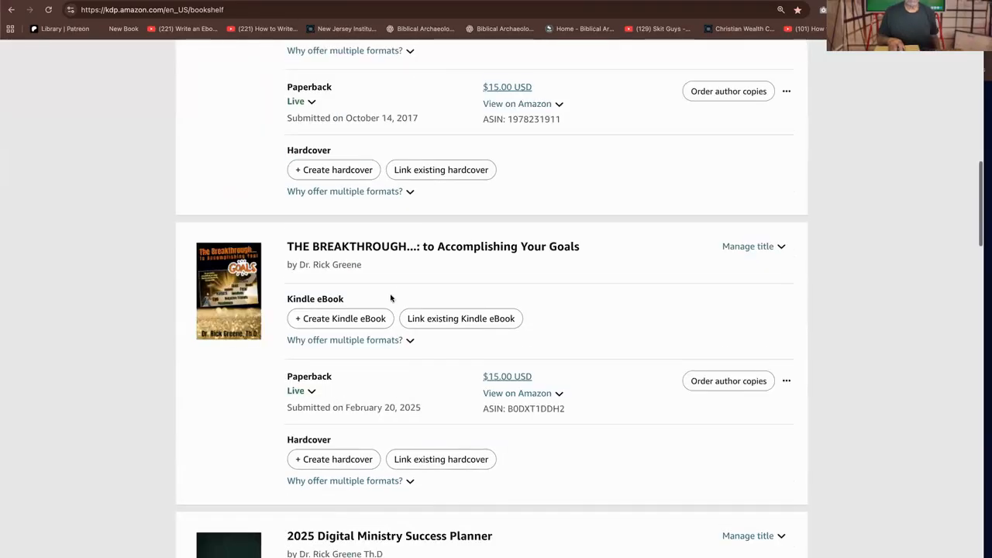
{"action": "scroll", "coordinate": [454, 330], "scroll_direction": "down", "scroll_amount": 15}
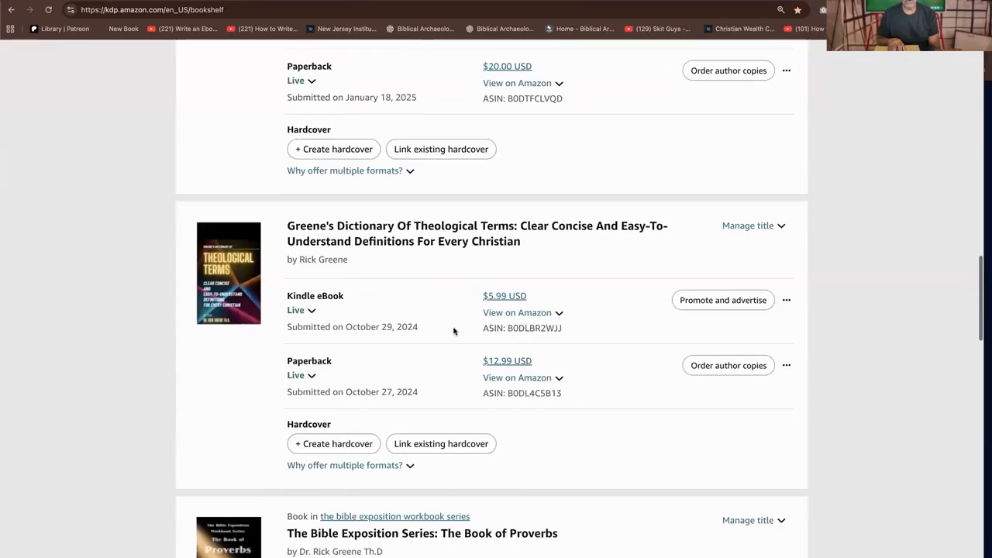
{"action": "scroll", "coordinate": [455, 332], "scroll_direction": "up", "scroll_amount": 4}
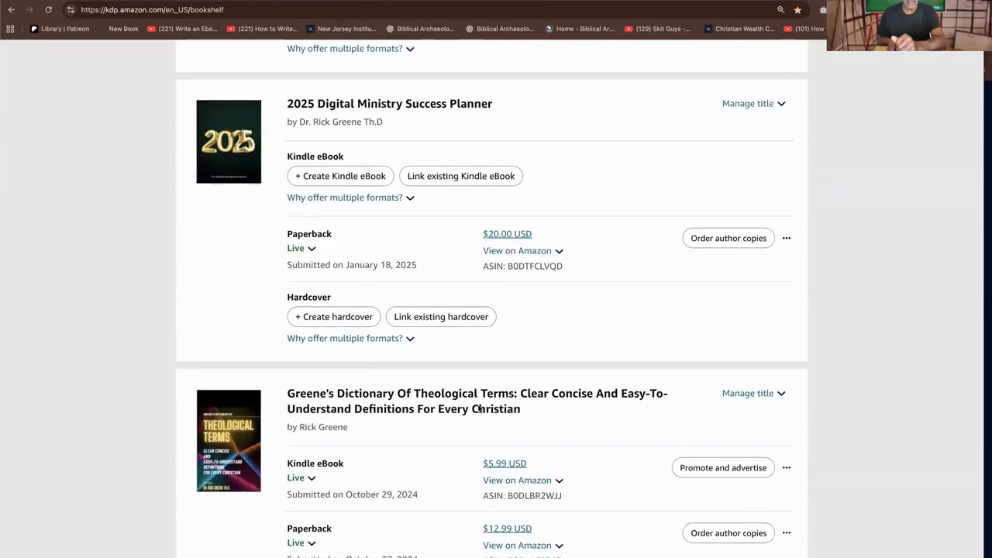
{"action": "scroll", "coordinate": [478, 412], "scroll_direction": "down", "scroll_amount": 10}
{"action": "scroll", "coordinate": [479, 409], "scroll_direction": "down", "scroll_amount": 13}
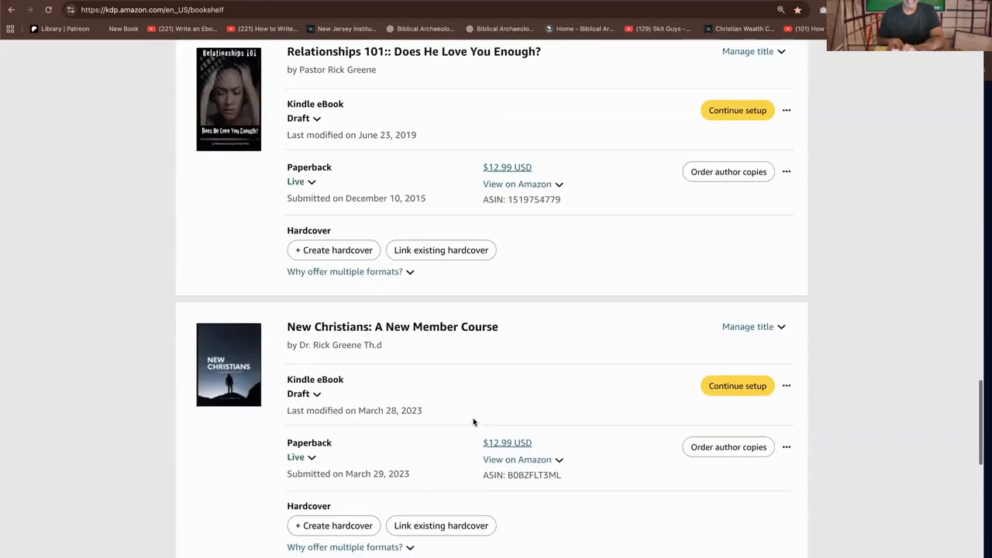
{"action": "scroll", "coordinate": [475, 425], "scroll_direction": "down", "scroll_amount": 6}
{"action": "scroll", "coordinate": [476, 422], "scroll_direction": "down", "scroll_amount": 8}
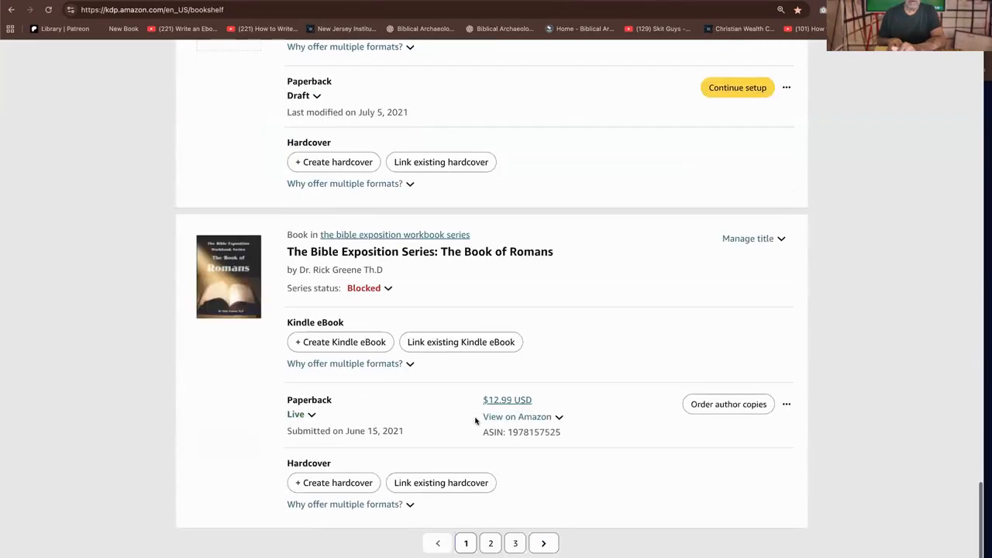
Go to page 2 of the Bookshelf and look through all the titles listed there
{"action": "left_click", "coordinate": [489, 541]}
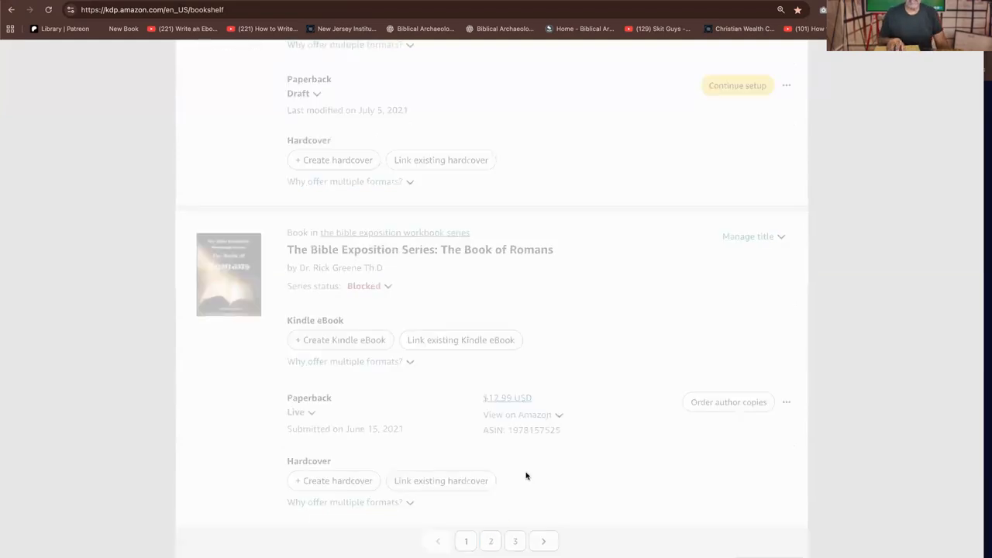
{"action": "scroll", "coordinate": [533, 425], "scroll_direction": "down", "scroll_amount": 3}
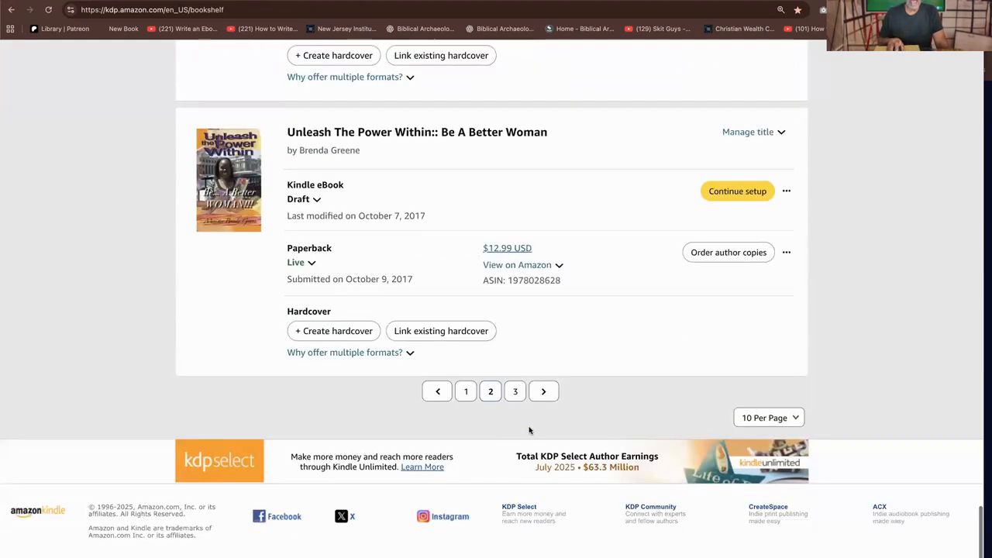
{"action": "scroll", "coordinate": [531, 416], "scroll_direction": "up", "scroll_amount": 12}
{"action": "scroll", "coordinate": [528, 430], "scroll_direction": "up", "scroll_amount": 12}
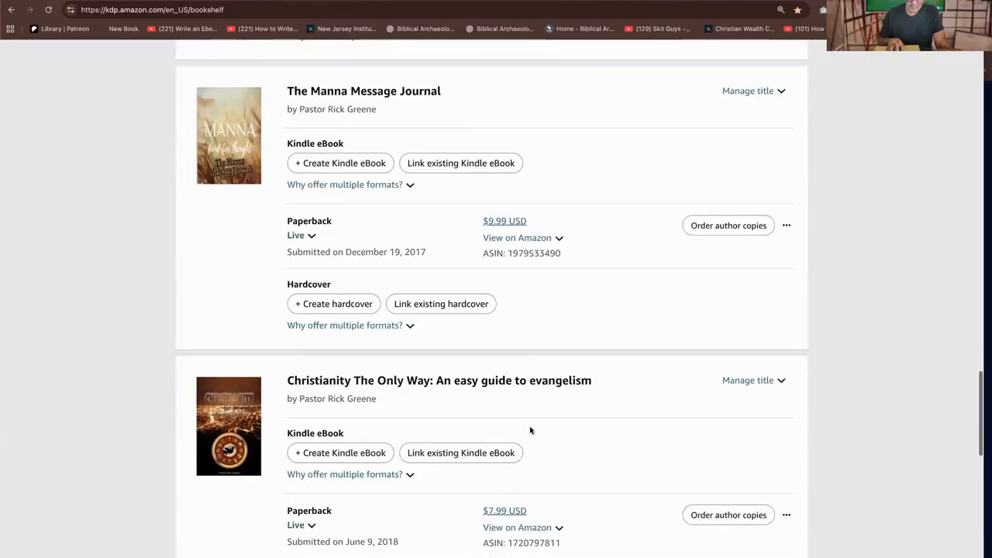
{"action": "scroll", "coordinate": [530, 427], "scroll_direction": "up", "scroll_amount": 15}
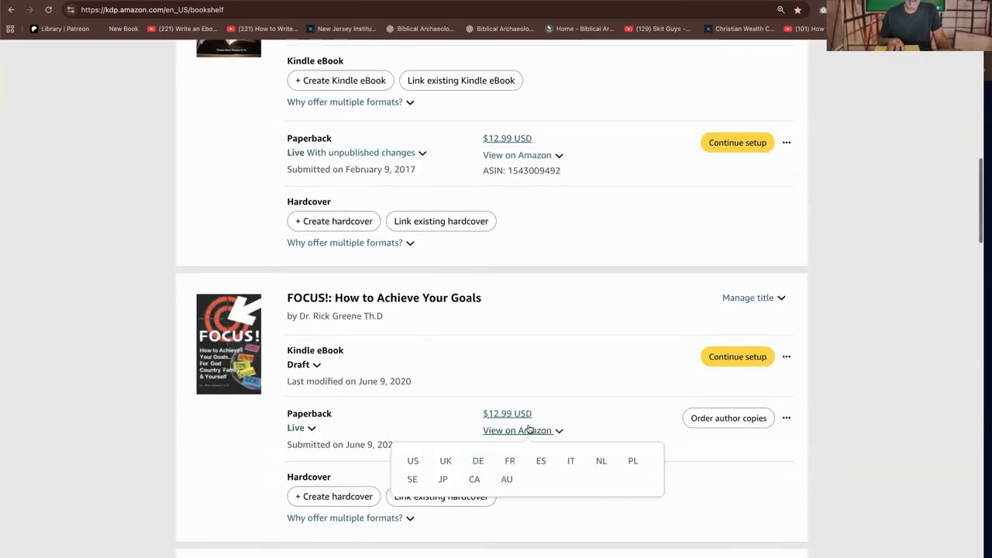
{"action": "scroll", "coordinate": [527, 424], "scroll_direction": "up", "scroll_amount": 5}
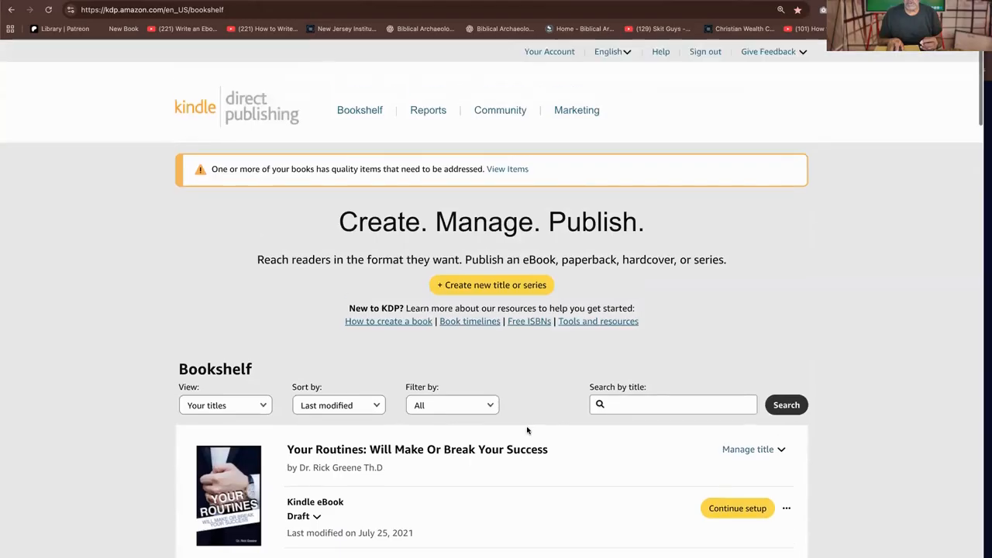
{"action": "scroll", "coordinate": [527, 423], "scroll_direction": "down", "scroll_amount": 20}
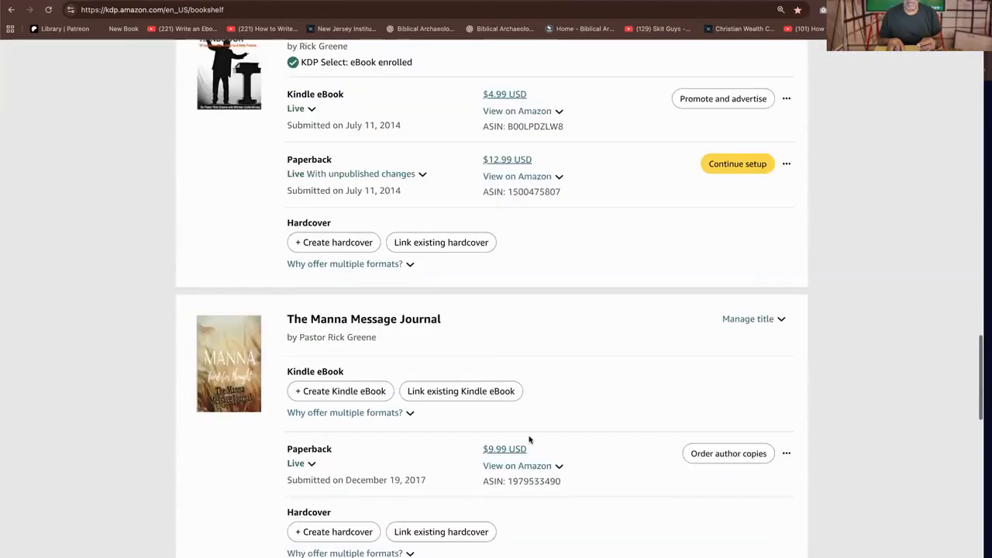
{"action": "scroll", "coordinate": [530, 444], "scroll_direction": "down", "scroll_amount": 5}
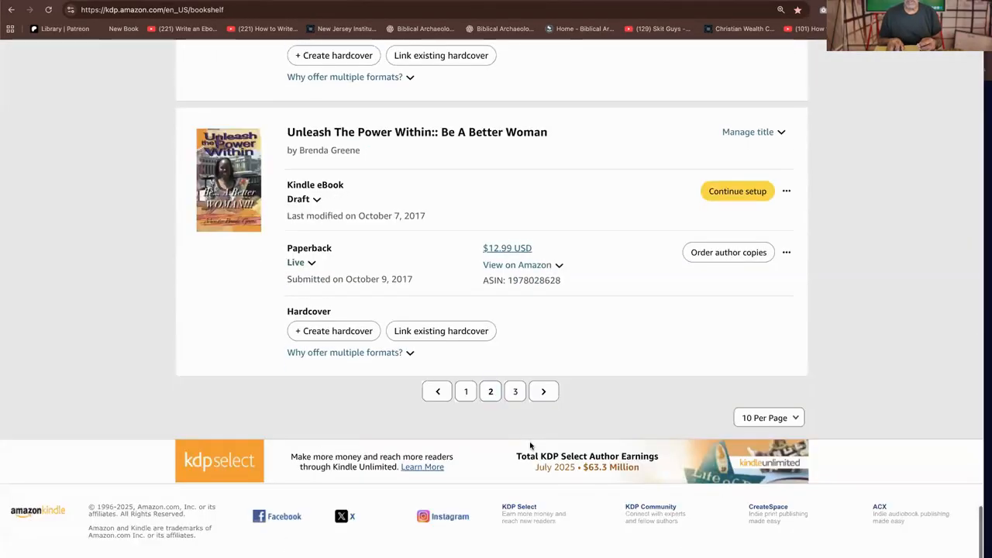
Go to page 3 of the Bookshelf and look over its remaining titles
{"action": "left_click", "coordinate": [516, 391]}
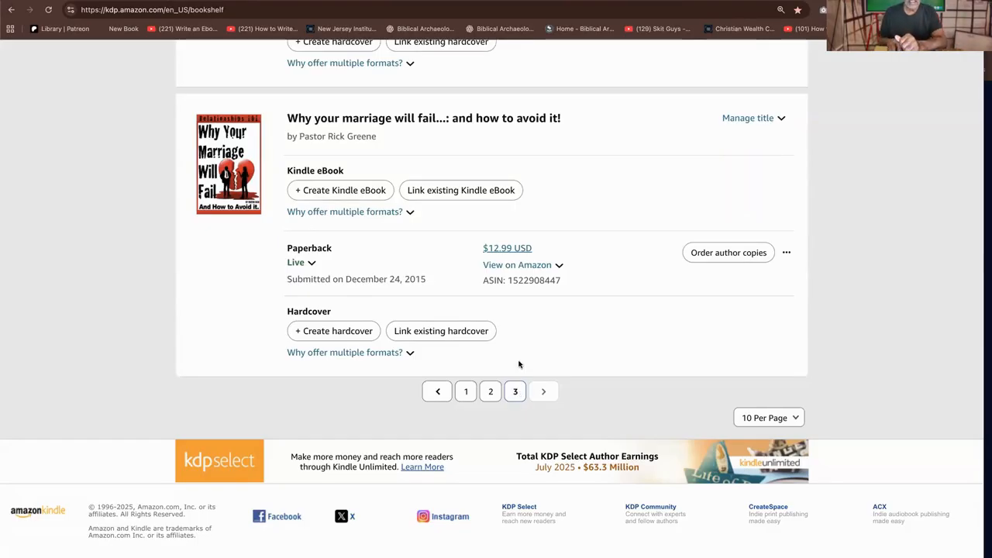
{"action": "scroll", "coordinate": [524, 286], "scroll_direction": "up", "scroll_amount": 15}
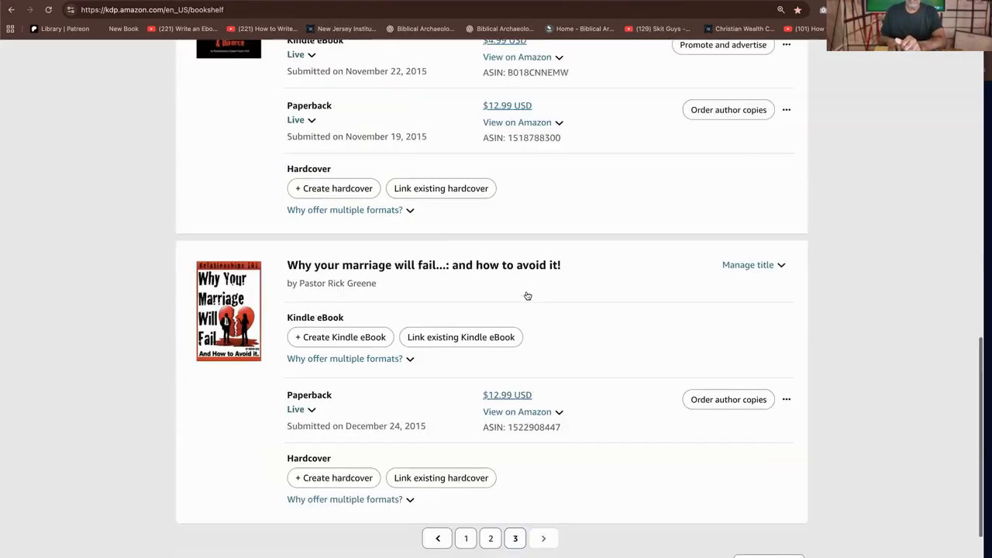
{"action": "scroll", "coordinate": [527, 299], "scroll_direction": "up", "scroll_amount": 2}
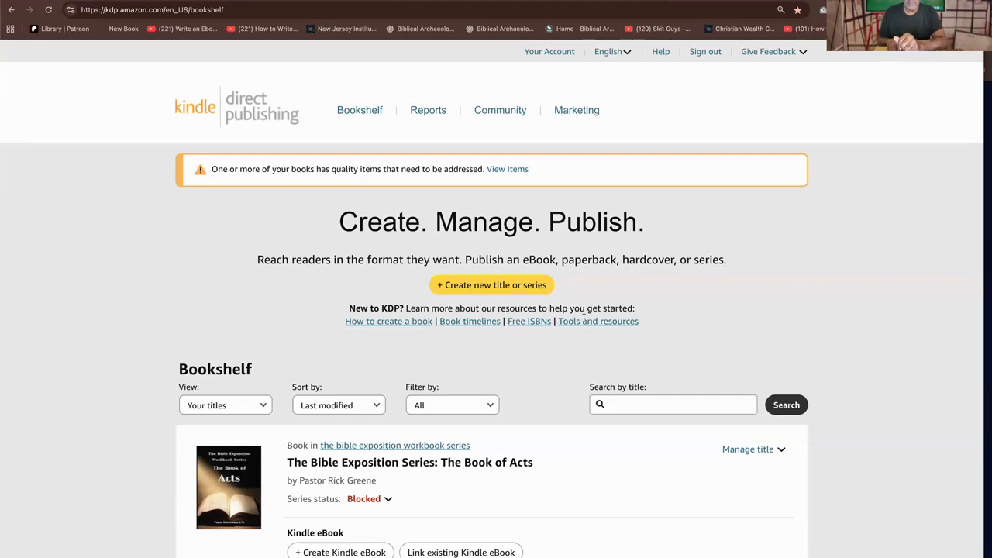
Start a new title from the Bookshelf and choose Paperback as the format to create
{"action": "scroll", "coordinate": [620, 317], "scroll_direction": "down", "scroll_amount": 1}
{"action": "left_click", "coordinate": [505, 289]}
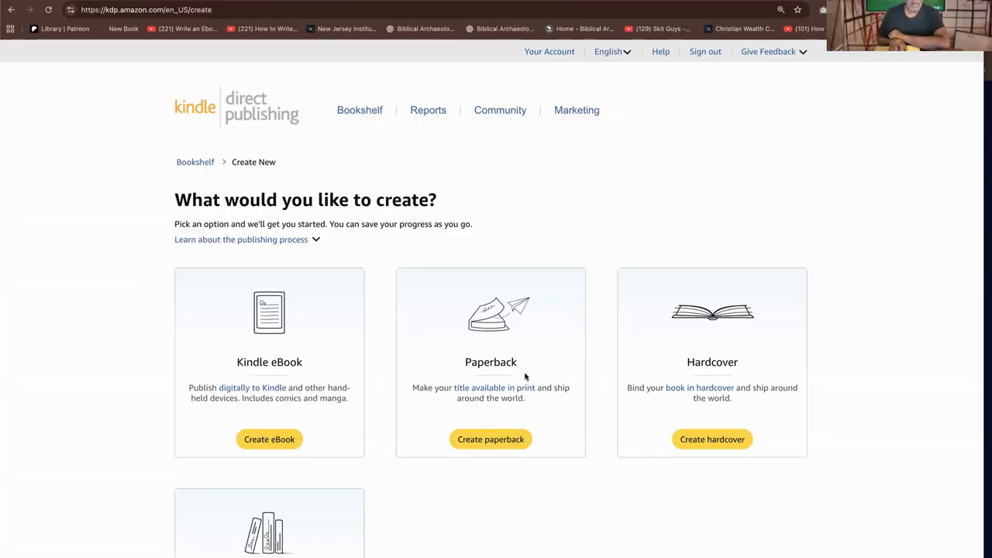
{"action": "scroll", "coordinate": [524, 380], "scroll_direction": "down", "scroll_amount": 3}
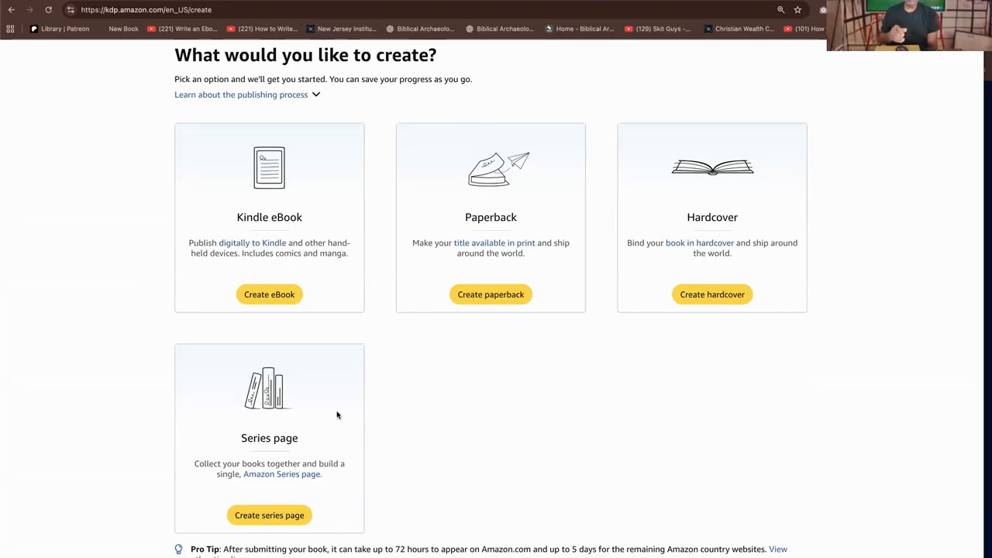
{"action": "left_click", "coordinate": [499, 296]}
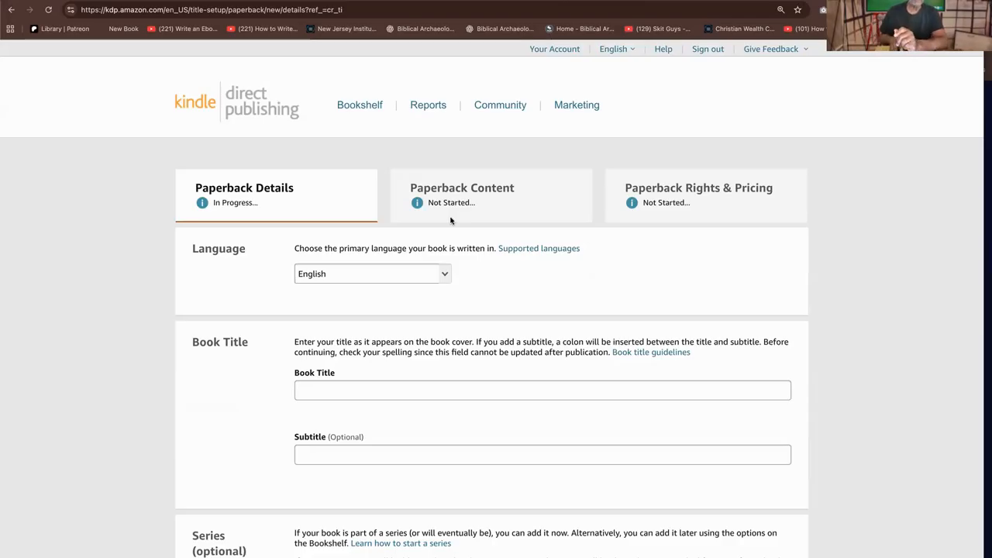
Browse the files in the Downloads folder for the book material, then return to the paperback details form
{"action": "scroll", "coordinate": [470, 277], "scroll_direction": "down", "scroll_amount": 1}
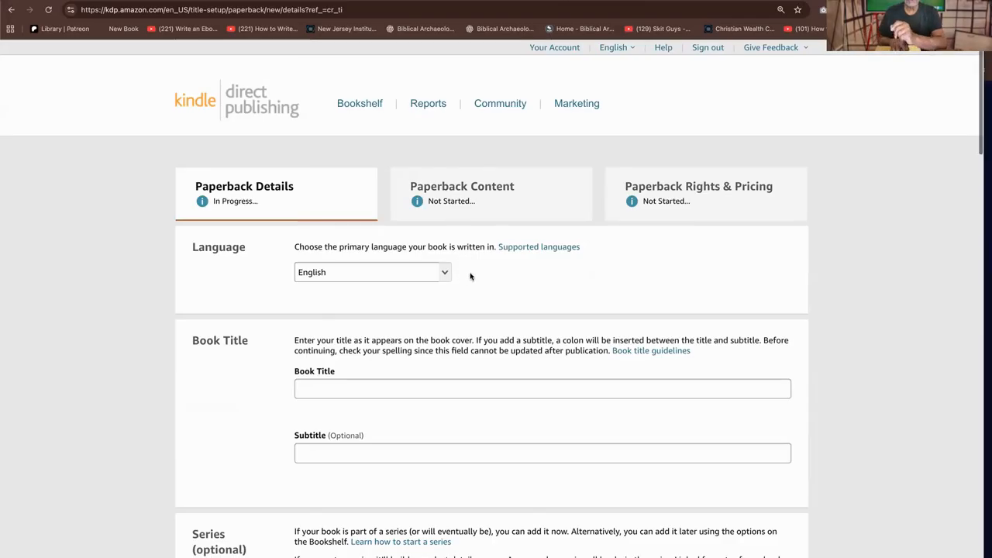
{"action": "scroll", "coordinate": [470, 277], "scroll_direction": "down", "scroll_amount": 4}
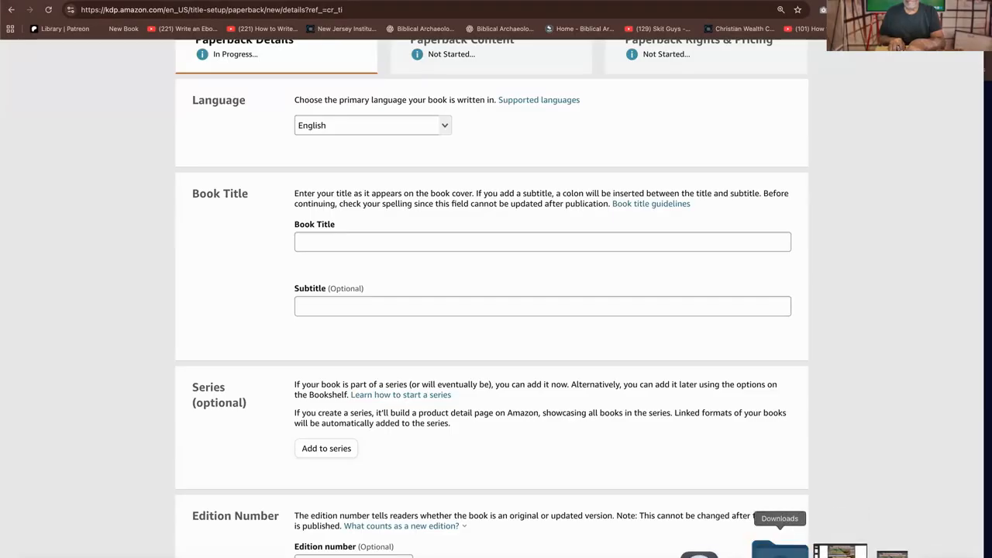
{"action": "left_click", "coordinate": [779, 549]}
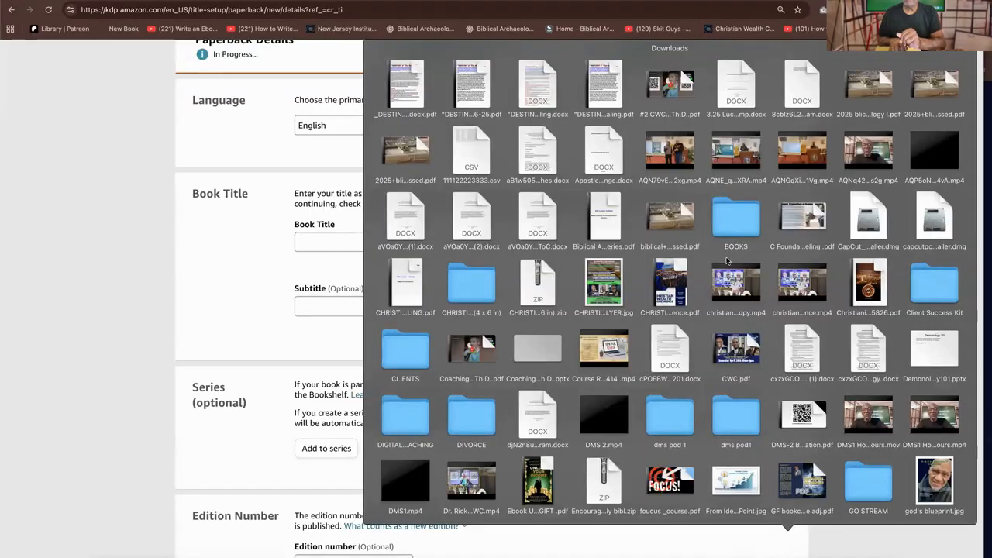
{"action": "scroll", "coordinate": [769, 285], "scroll_direction": "down", "scroll_amount": 3}
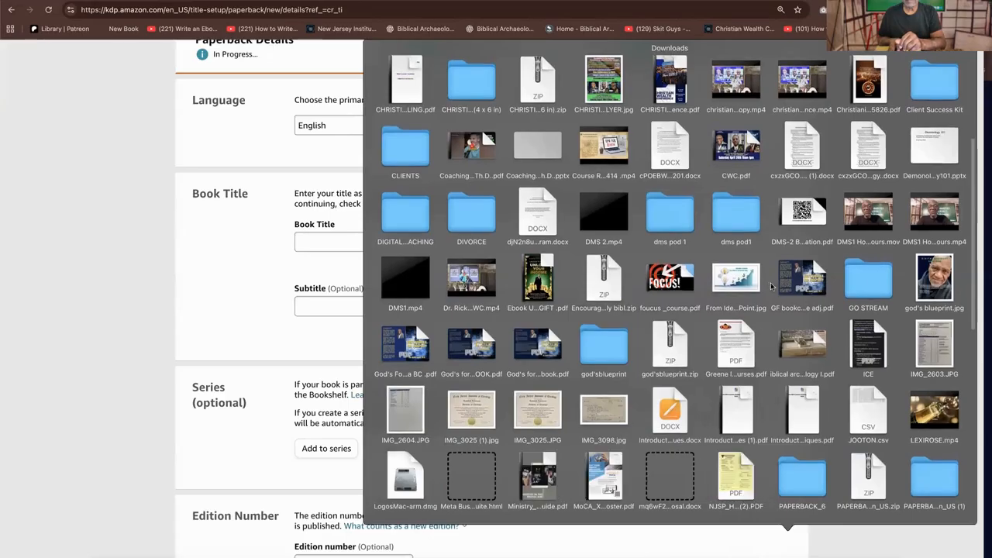
{"action": "scroll", "coordinate": [771, 285], "scroll_direction": "down", "scroll_amount": 3}
{"action": "scroll", "coordinate": [771, 289], "scroll_direction": "down", "scroll_amount": 5}
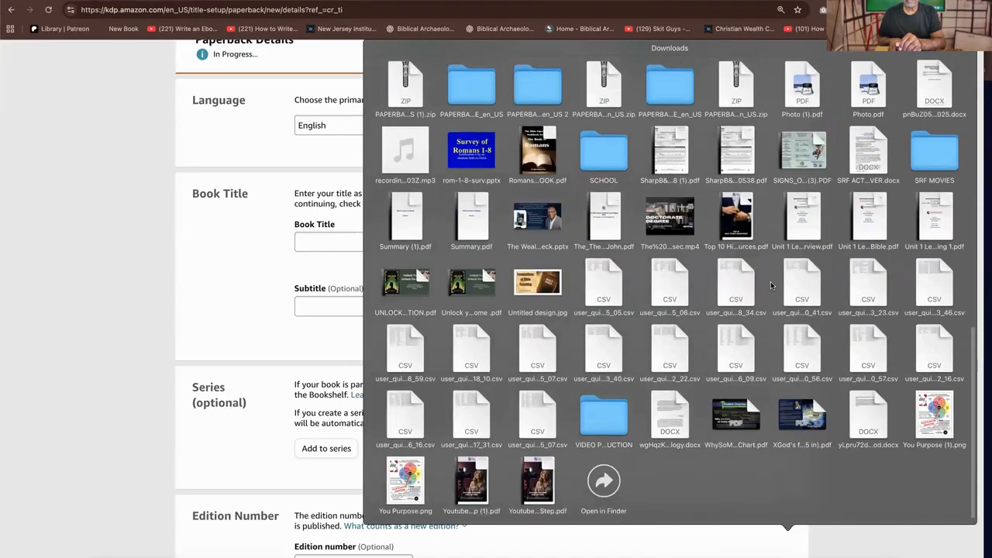
{"action": "scroll", "coordinate": [770, 284], "scroll_direction": "up", "scroll_amount": 5}
{"action": "scroll", "coordinate": [770, 282], "scroll_direction": "up", "scroll_amount": 3}
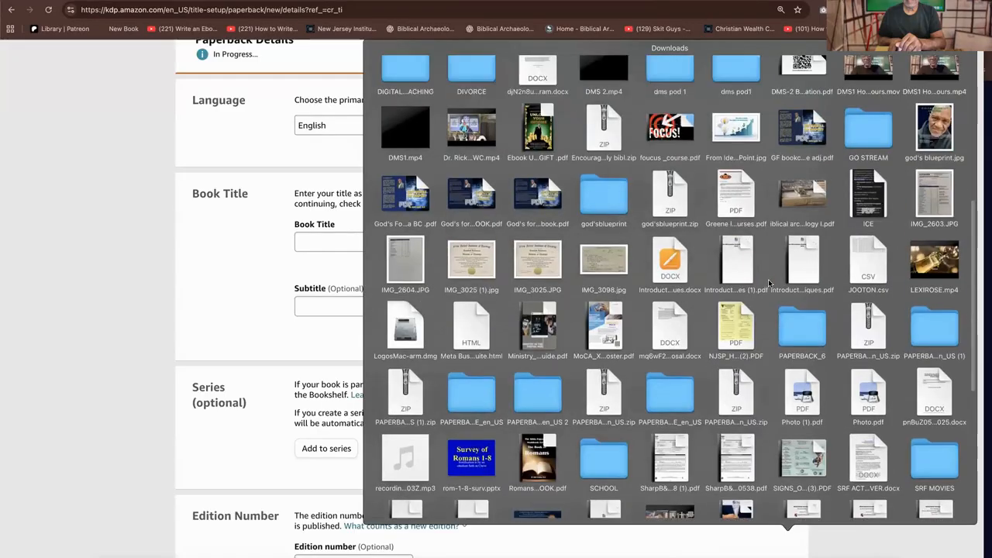
{"action": "scroll", "coordinate": [767, 280], "scroll_direction": "up", "scroll_amount": 3}
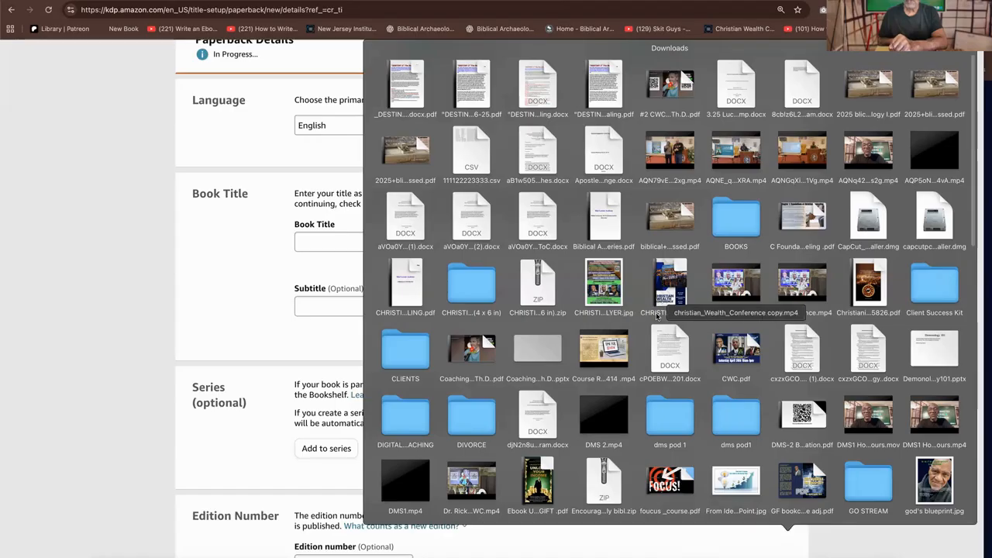
{"action": "left_click", "coordinate": [516, 269]}
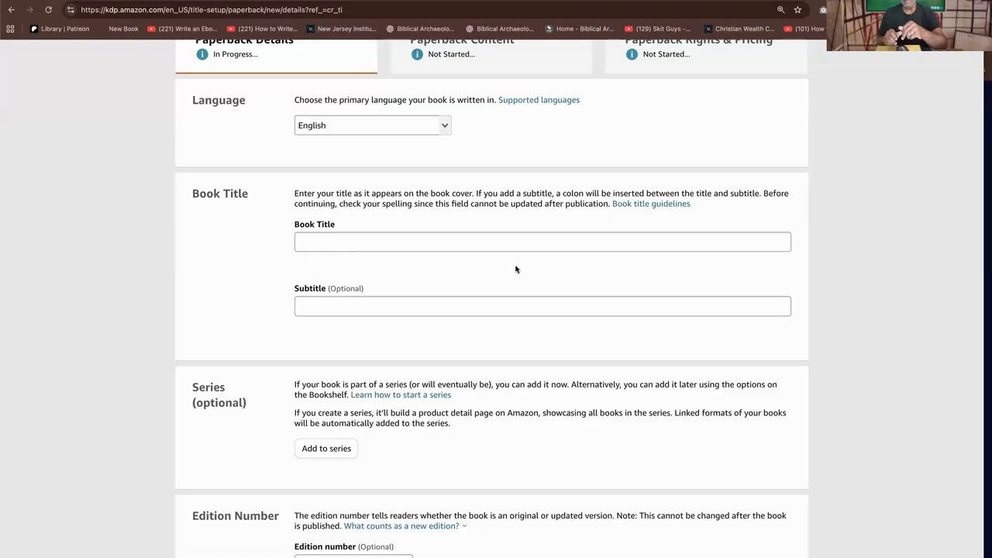
Enter "Christian Wealth Conference Guide" as the book title in the paperback details
{"action": "left_click", "coordinate": [462, 241]}
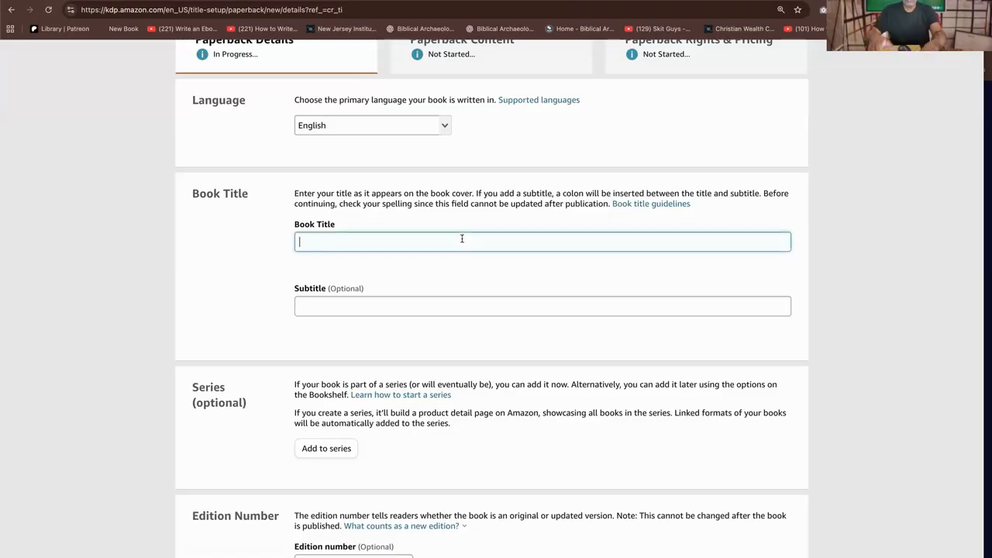
{"action": "type", "text": "Christia"}
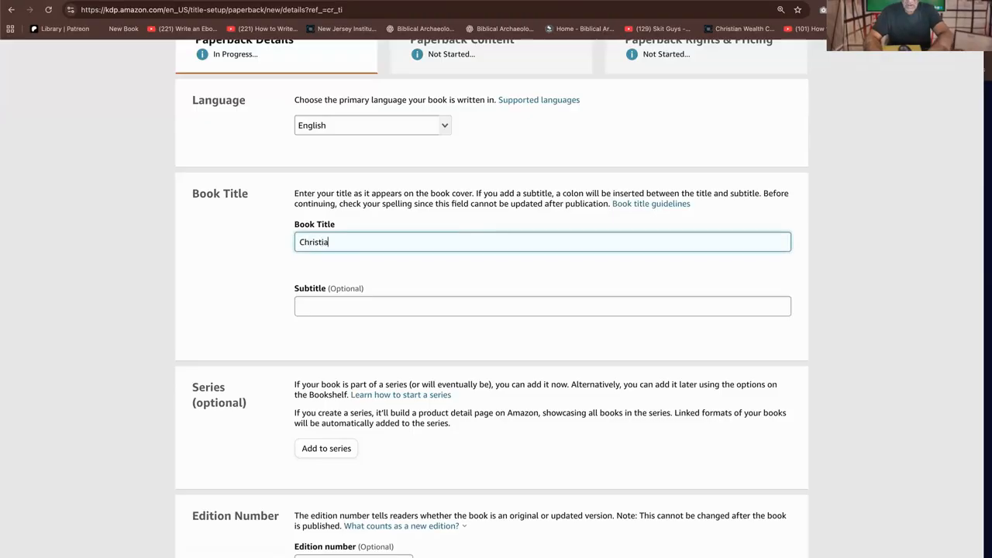
{"action": "type", "text": "n Wealth C"}
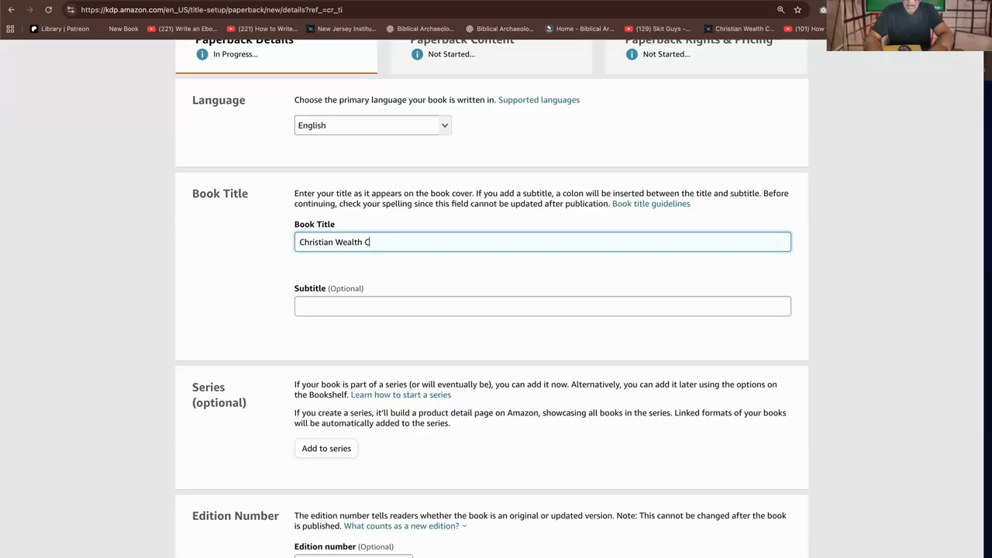
{"action": "type", "text": "onference Gu"}
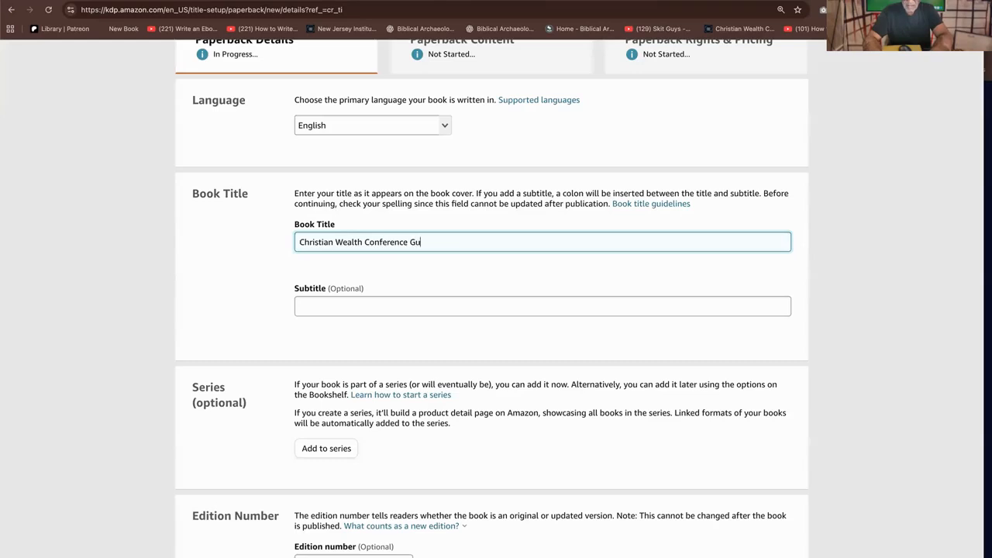
{"action": "type", "text": "ide"}
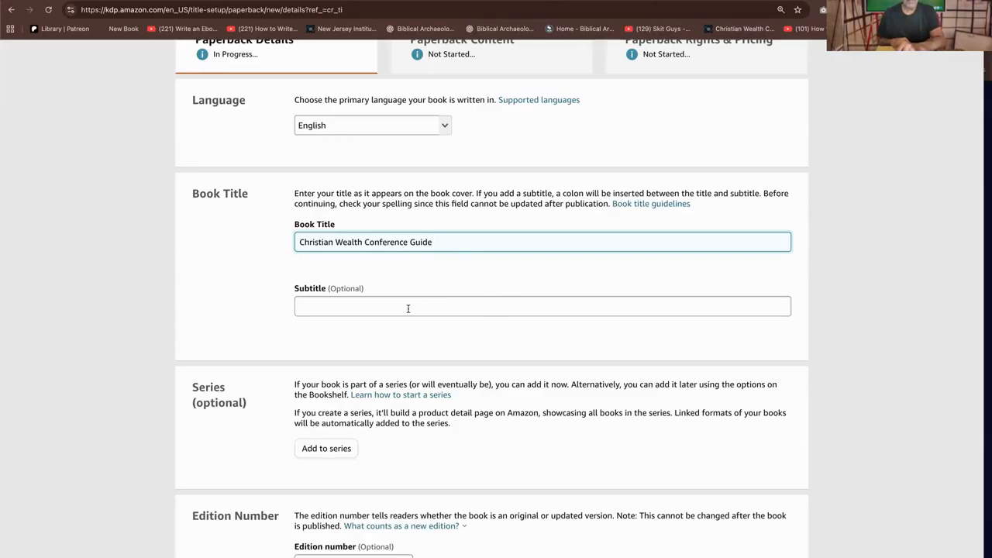
{"action": "scroll", "coordinate": [414, 305], "scroll_direction": "up", "scroll_amount": 4}
{"action": "scroll", "coordinate": [405, 264], "scroll_direction": "down", "scroll_amount": 10}
{"action": "scroll", "coordinate": [405, 266], "scroll_direction": "up", "scroll_amount": 5}
{"action": "left_click", "coordinate": [403, 266]}
{"action": "left_click", "coordinate": [370, 216]}
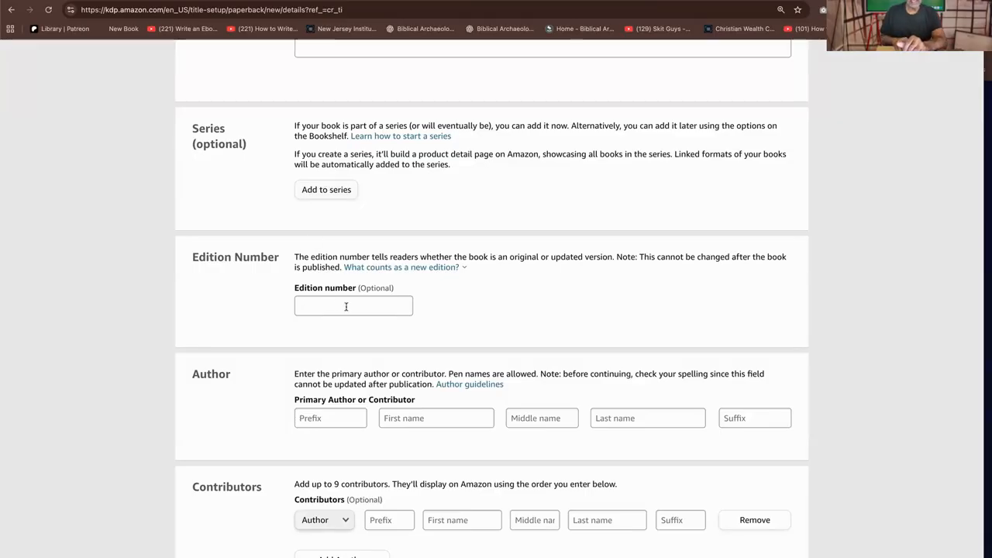
Fill in the primary author's details with the prefix "Dr." and the author's first and last name, leaving the middle name blank
{"action": "left_click", "coordinate": [330, 418]}
{"action": "type", "text": "Dr."}
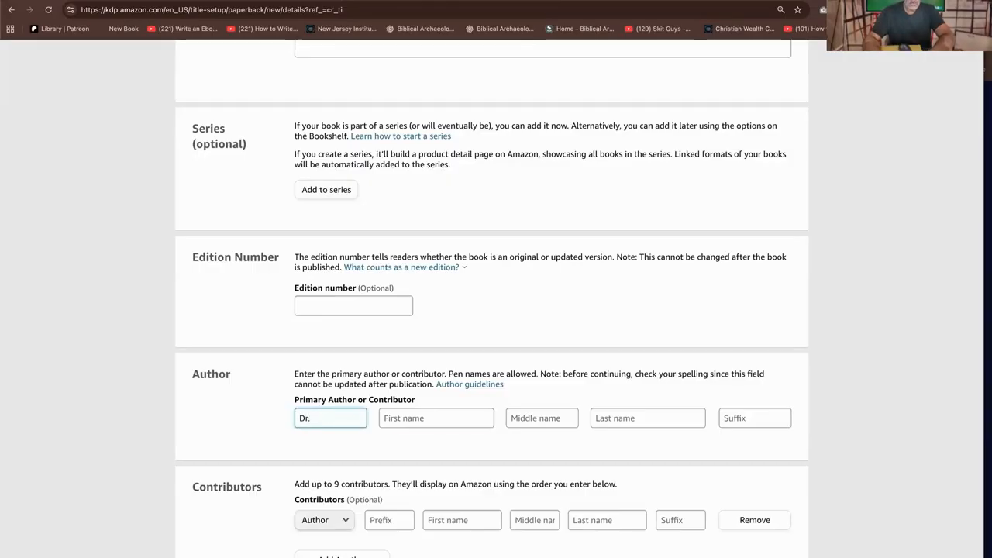
{"action": "key", "text": "Tab"}
{"action": "type", "text": "Rick"}
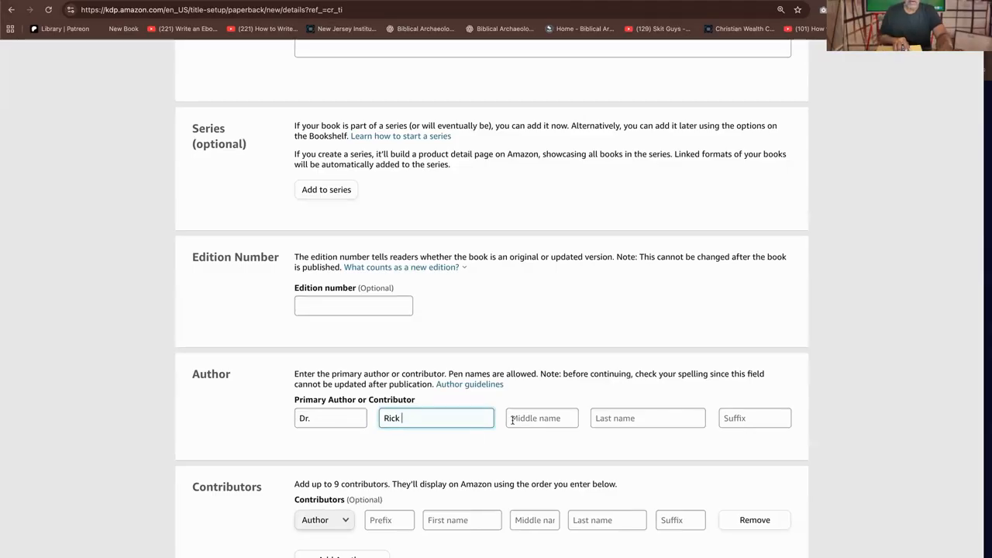
{"action": "left_click", "coordinate": [547, 419]}
{"action": "left_click", "coordinate": [639, 420]}
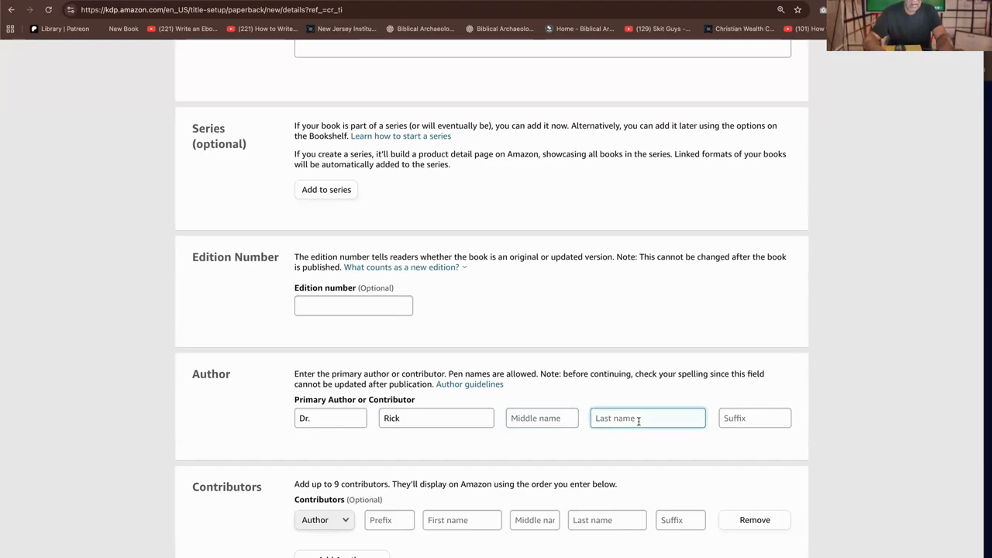
{"action": "type", "text": "Greene"}
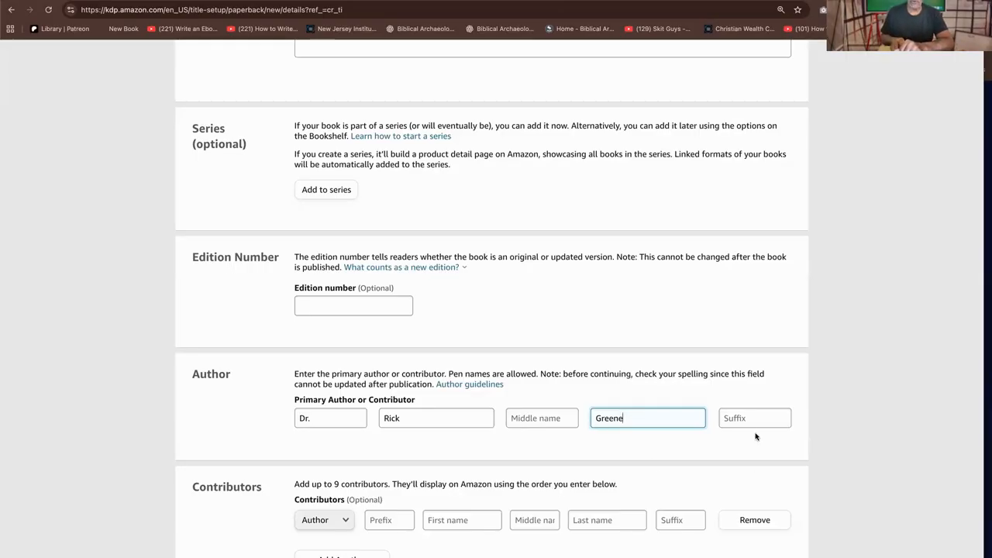
Examine the role options offered for additional contributors without choosing a different one
{"action": "scroll", "coordinate": [510, 453], "scroll_direction": "up", "scroll_amount": 1}
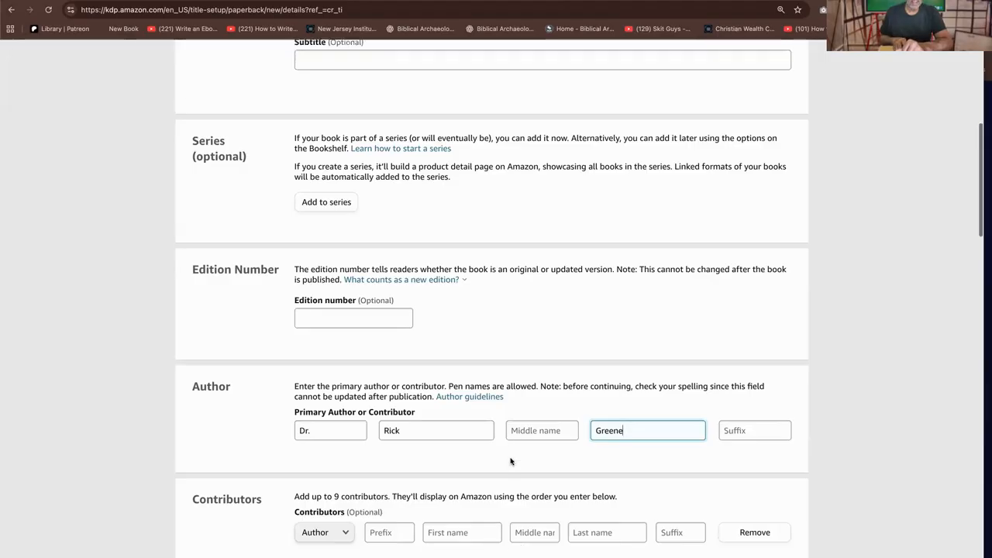
{"action": "scroll", "coordinate": [510, 457], "scroll_direction": "down", "scroll_amount": 3}
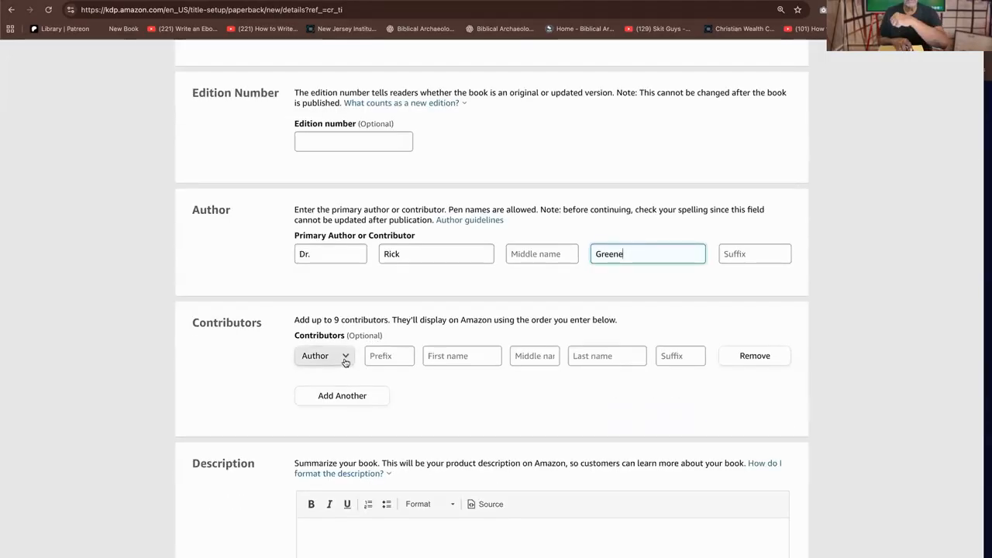
{"action": "left_click", "coordinate": [341, 356]}
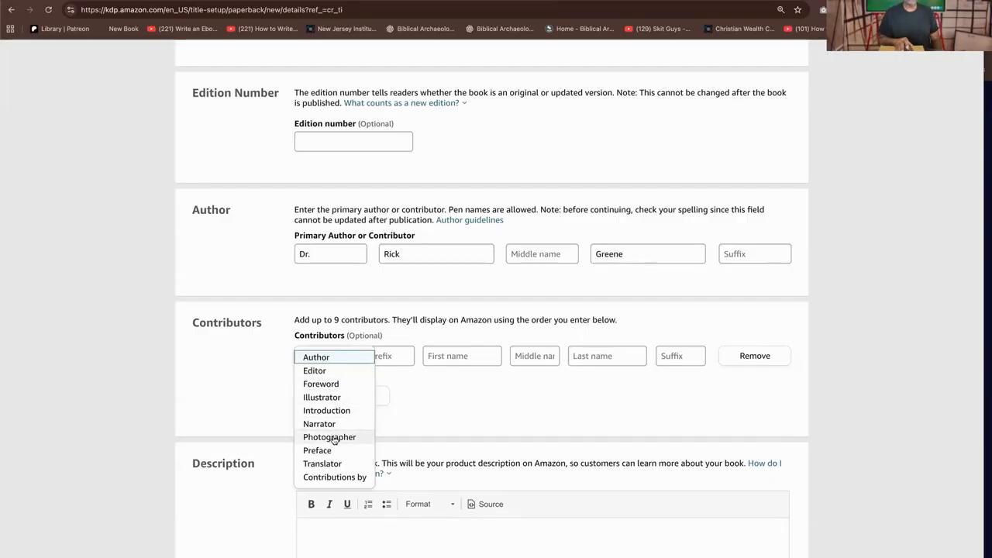
{"action": "left_click", "coordinate": [491, 384]}
Enter "This Book is a guide to the Christian Wealth Conference." as the book description
{"action": "scroll", "coordinate": [689, 472], "scroll_direction": "down", "scroll_amount": 8}
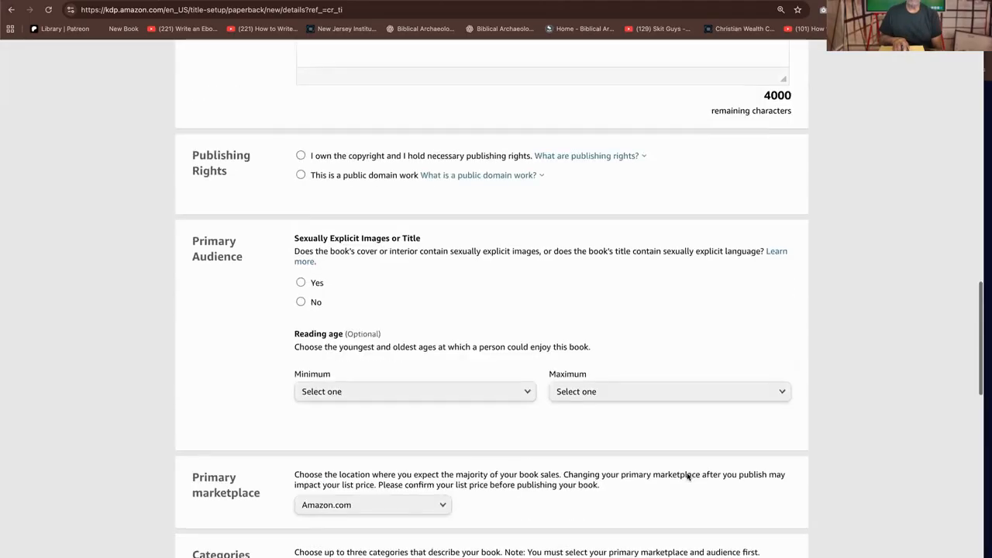
{"action": "scroll", "coordinate": [687, 476], "scroll_direction": "up", "scroll_amount": 5}
{"action": "left_click", "coordinate": [375, 318]}
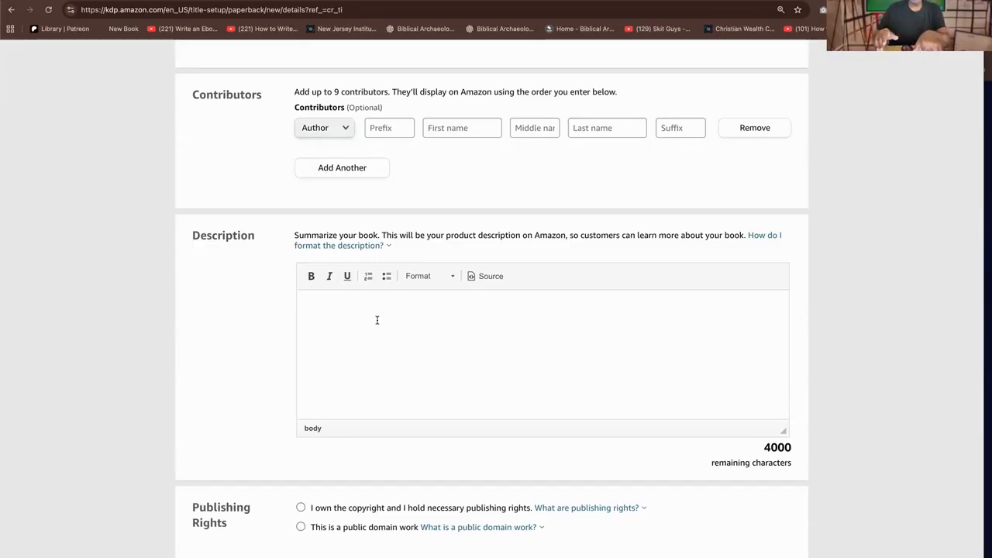
{"action": "type", "text": "This"}
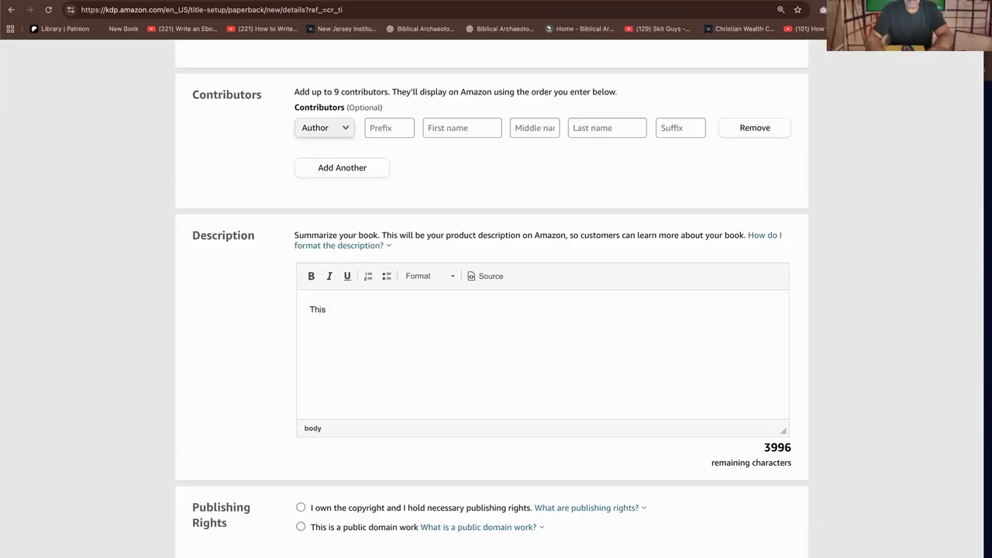
{"action": "type", "text": " Book is a G"}
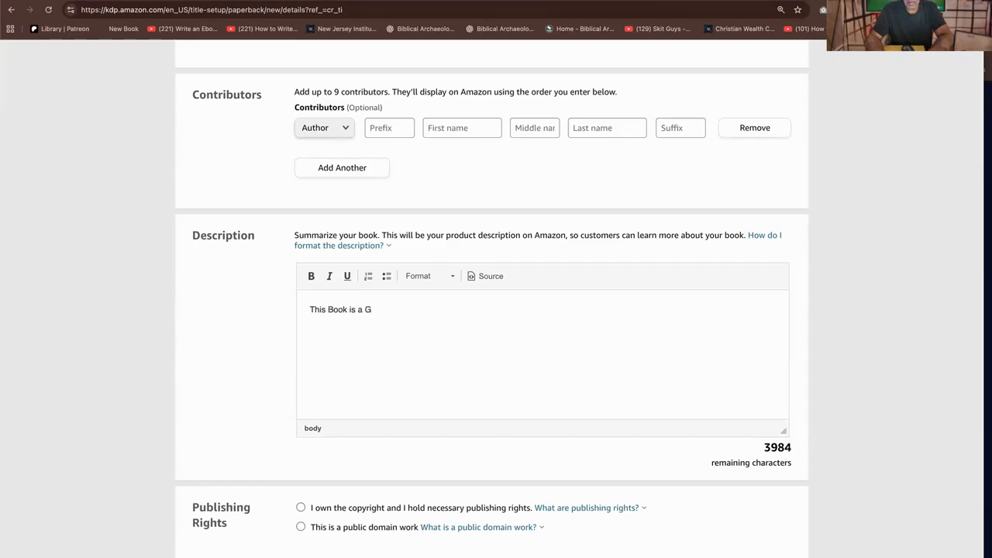
{"action": "key", "text": "BackSpace"}
{"action": "type", "text": "guide to the Christian"}
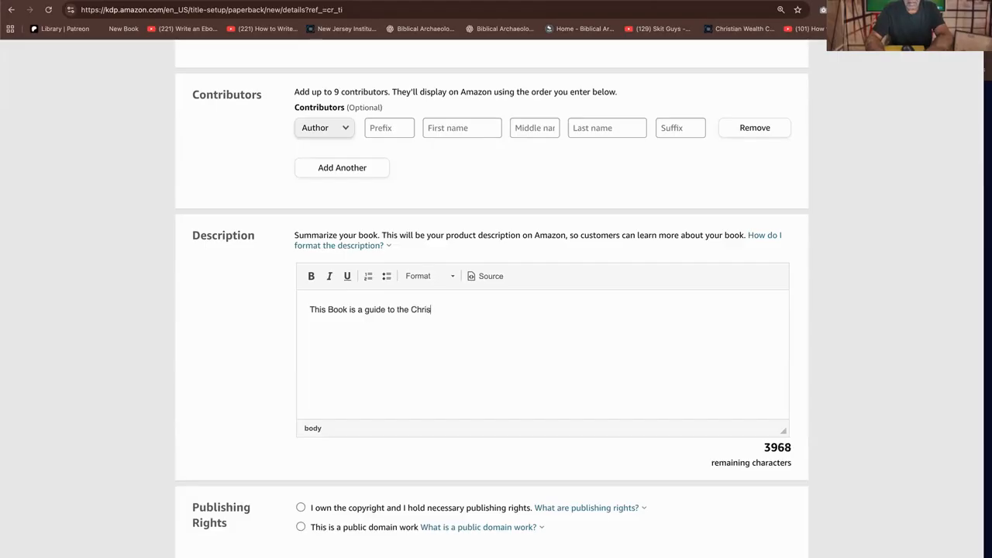
{"action": "type", "text": " Wealth Confere"}
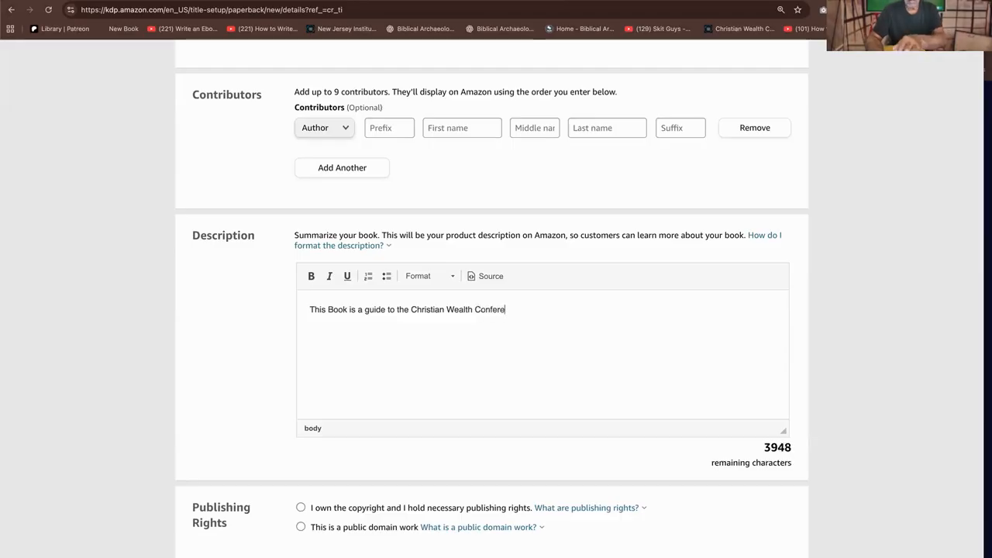
{"action": "type", "text": "."}
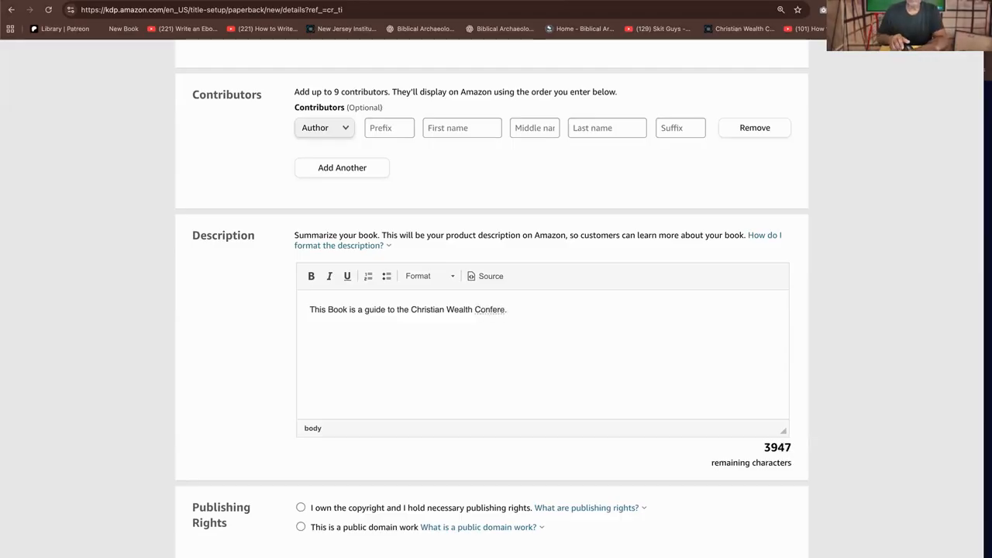
{"action": "key", "text": "BackSpace"}
{"action": "key", "text": "BackSpace"}
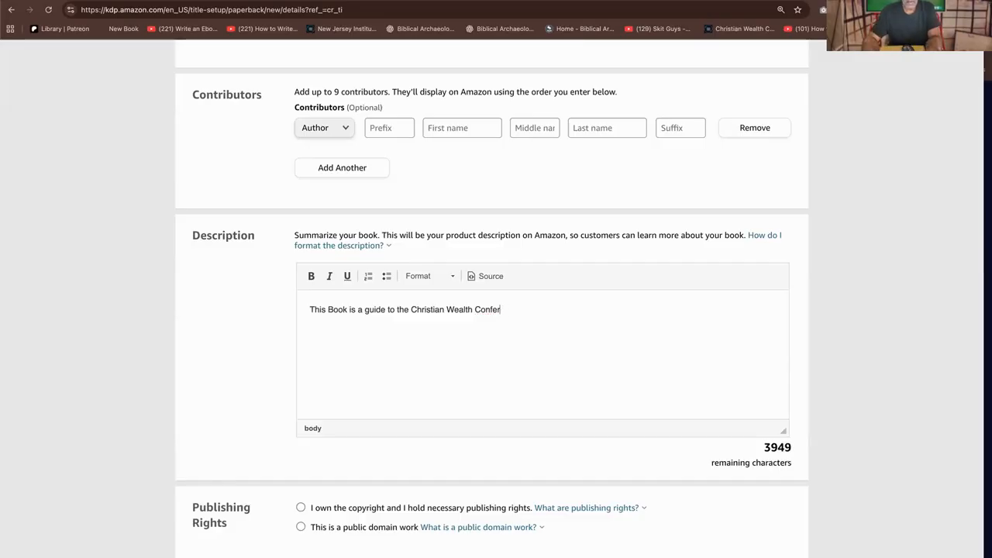
{"action": "type", "text": "ence"}
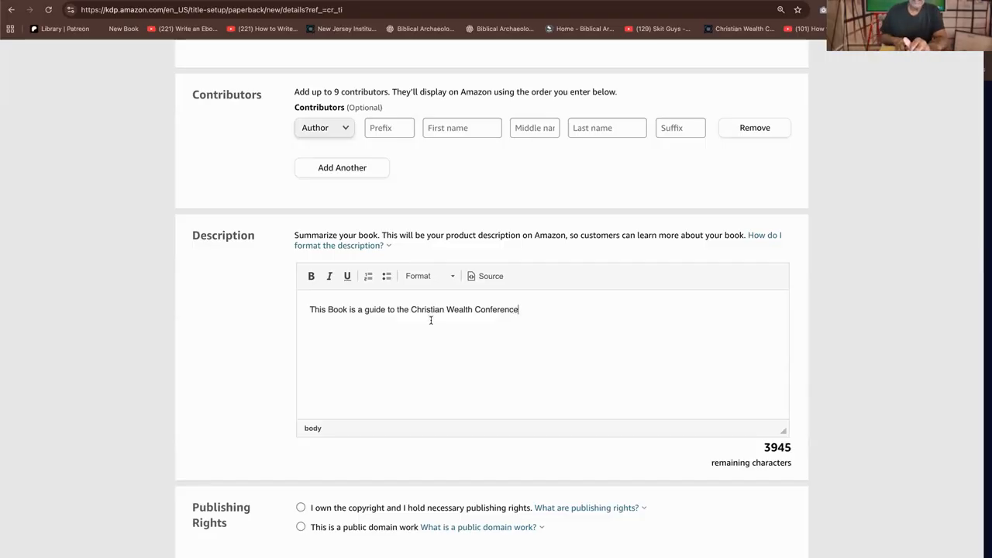
{"action": "type", "text": "."}
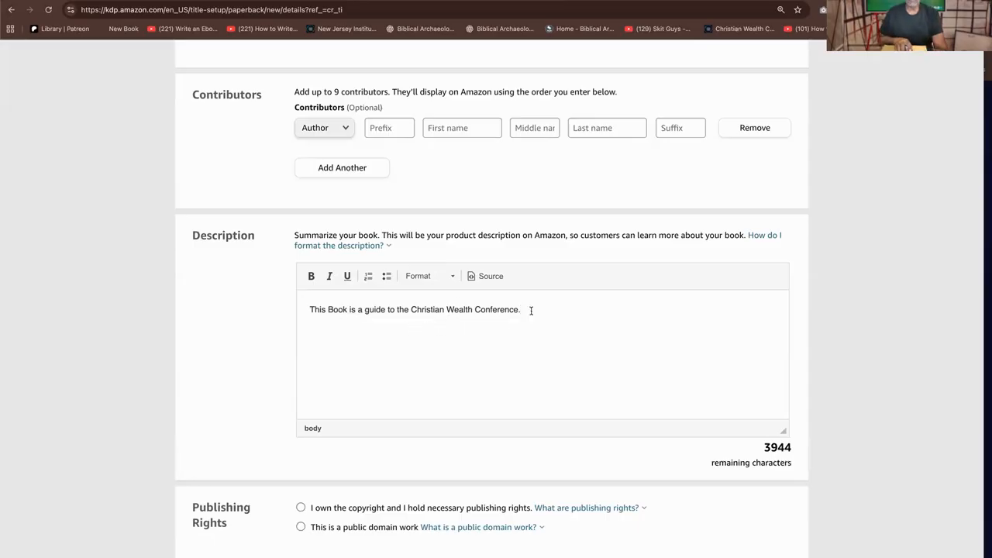
Insert "Would you like to know how to make a 6 figure income do what you love?" as a separate line above the description's existing sentence
{"action": "scroll", "coordinate": [555, 352], "scroll_direction": "up", "scroll_amount": 1}
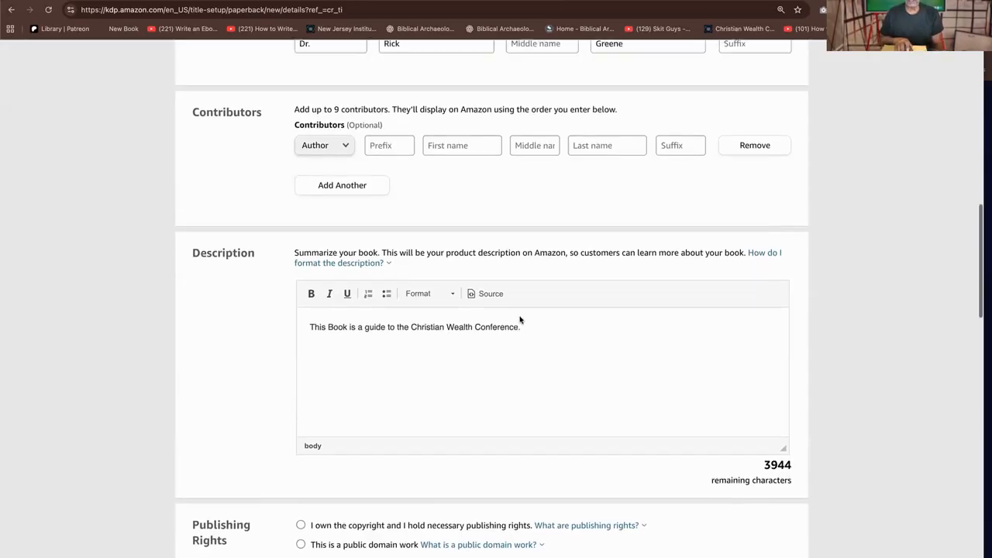
{"action": "scroll", "coordinate": [556, 353], "scroll_direction": "down", "scroll_amount": 5}
{"action": "scroll", "coordinate": [556, 352], "scroll_direction": "up", "scroll_amount": 5}
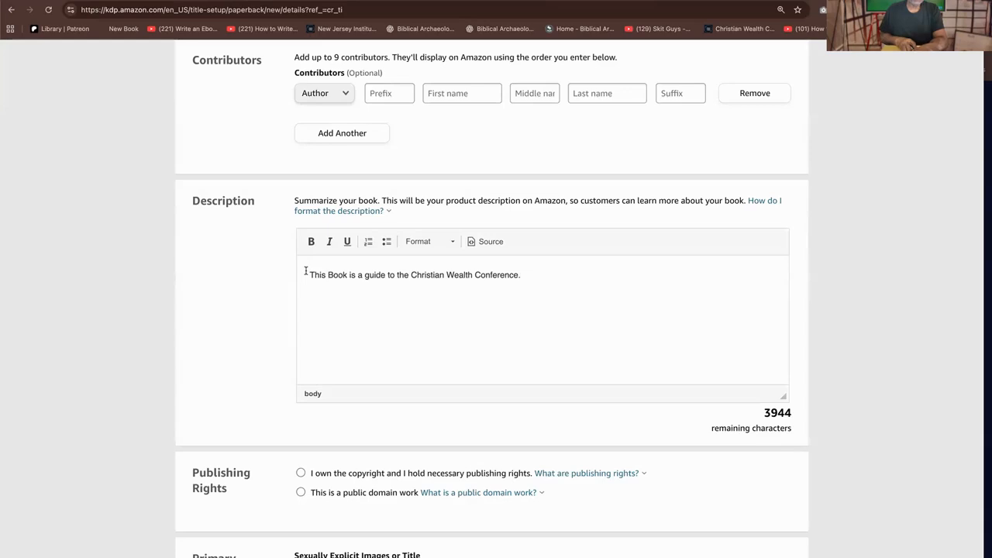
{"action": "type", "text": "Would"}
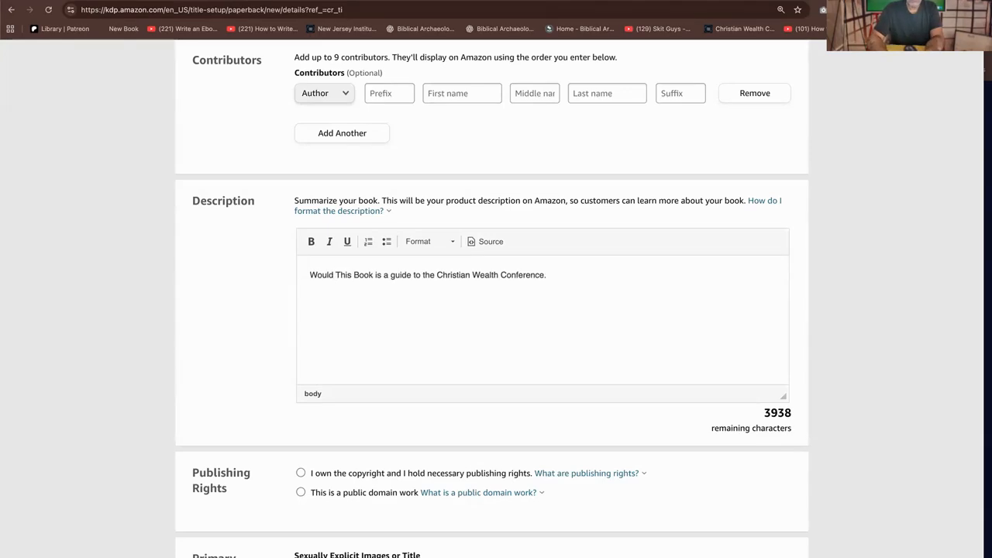
{"action": "type", "text": " you "}
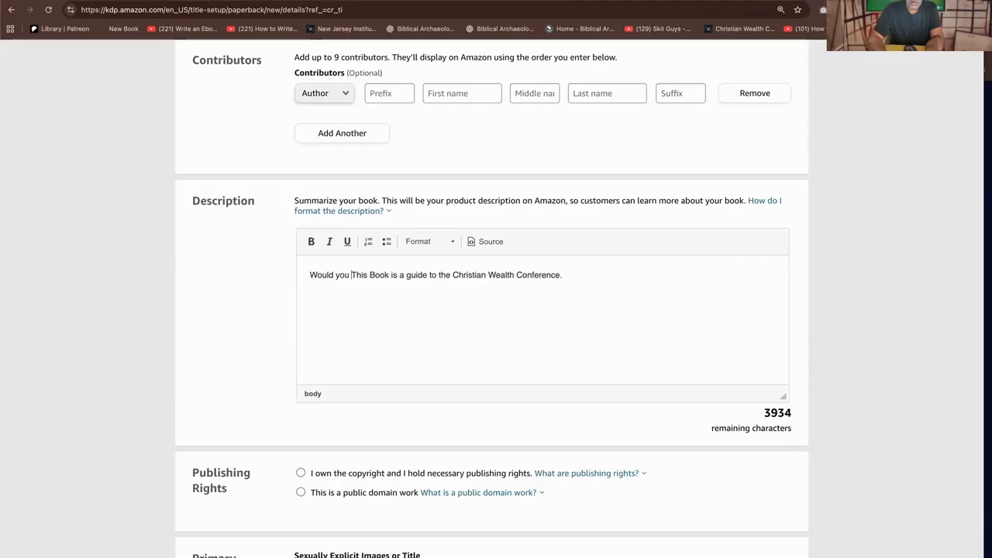
{"action": "type", "text": "like to "}
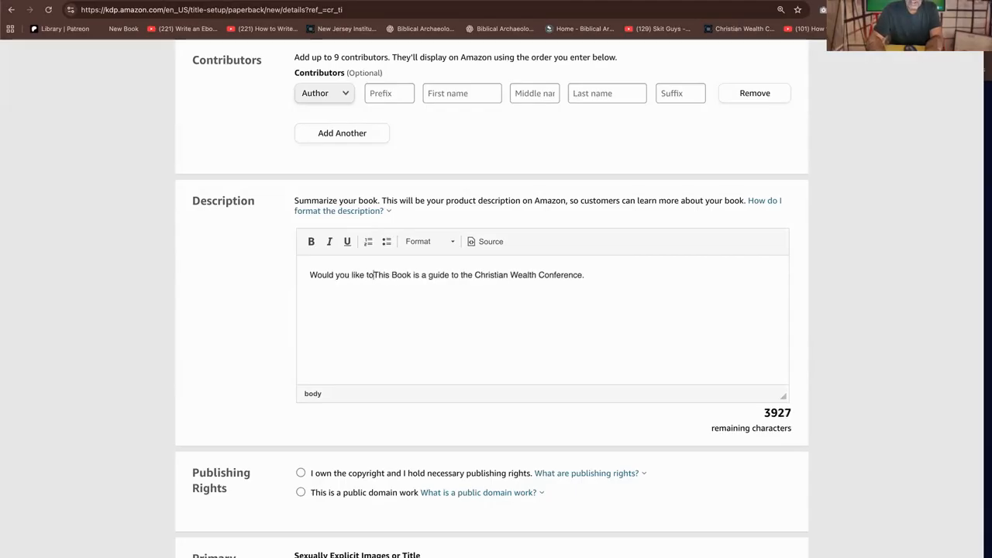
{"action": "type", "text": "know how"}
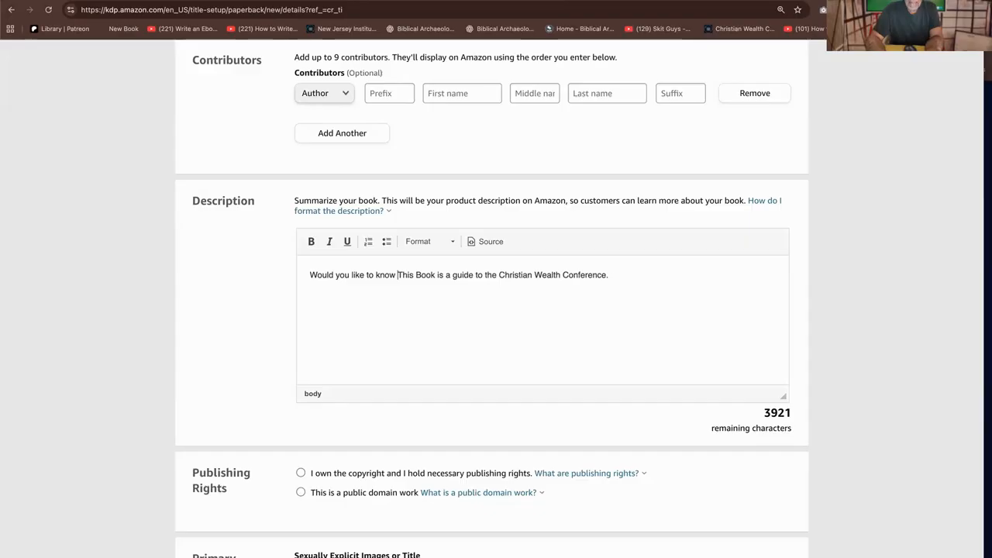
{"action": "type", "text": " to make a "}
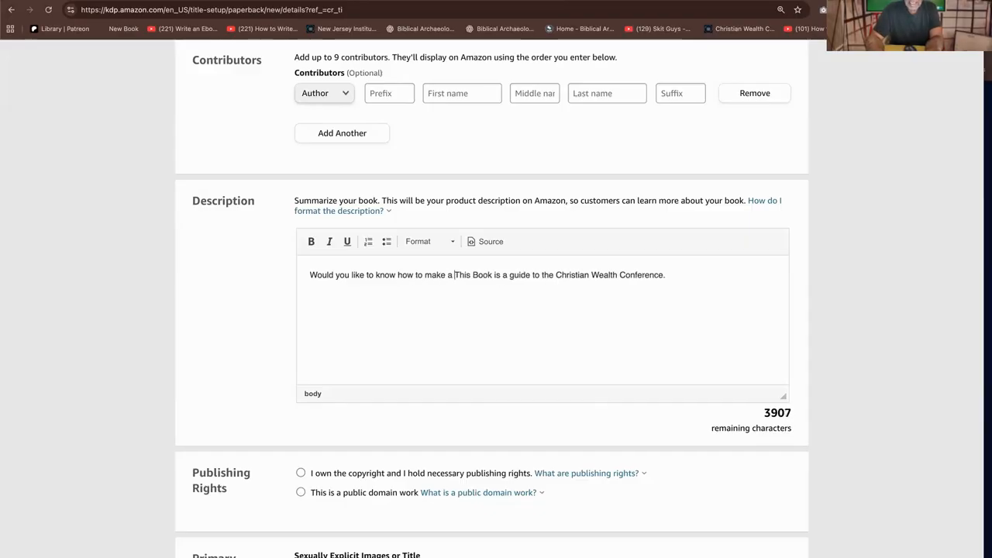
{"action": "type", "text": "6 figurwe"}
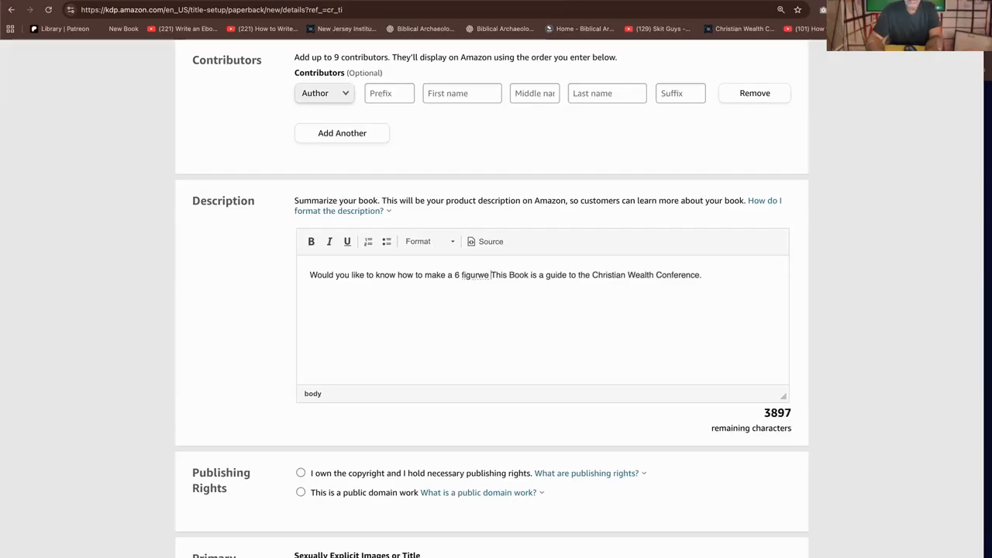
{"action": "key", "text": "BackSpace"}
{"action": "key", "text": "BackSpace"}
{"action": "key", "text": "BackSpace"}
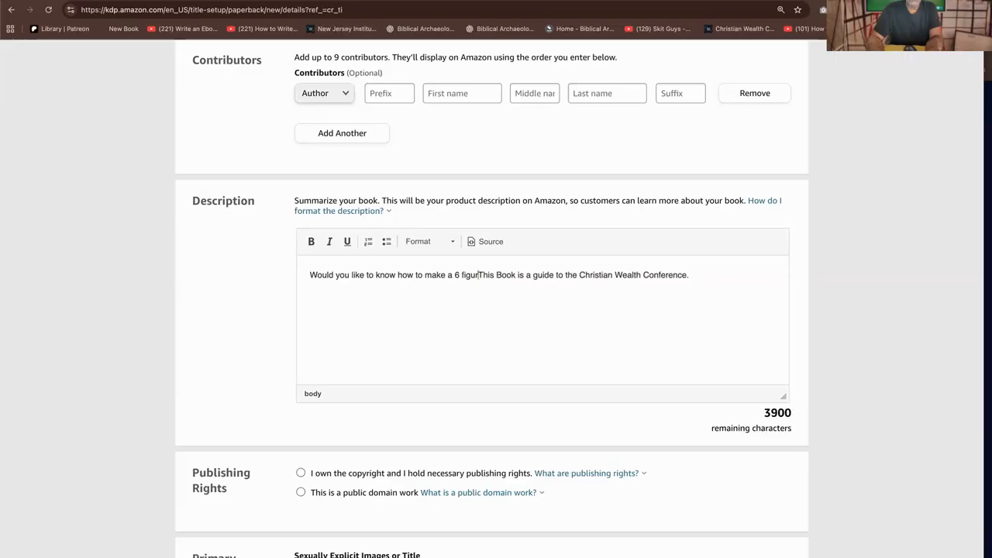
{"action": "type", "text": "e income "}
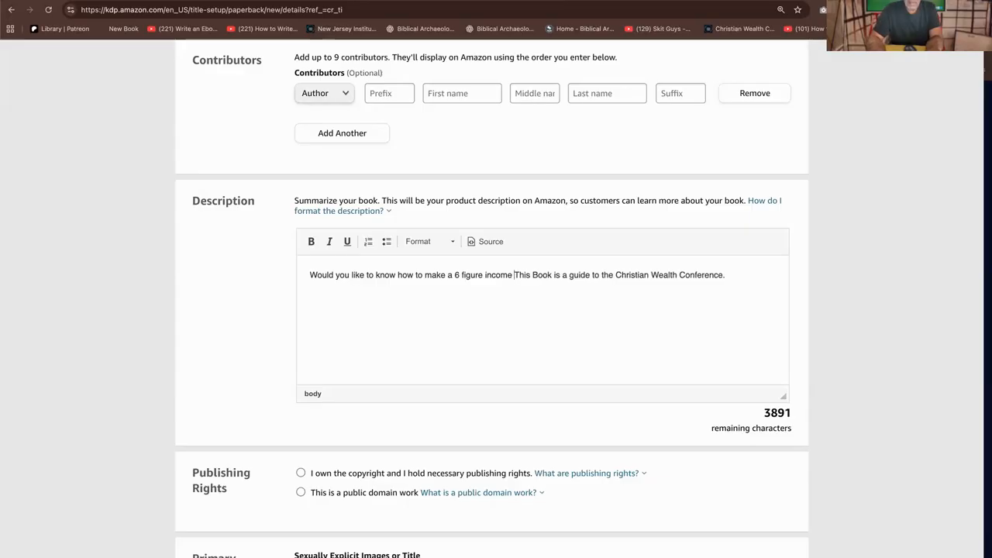
{"action": "type", "text": "do what you love?"}
{"action": "key", "text": "Return"}
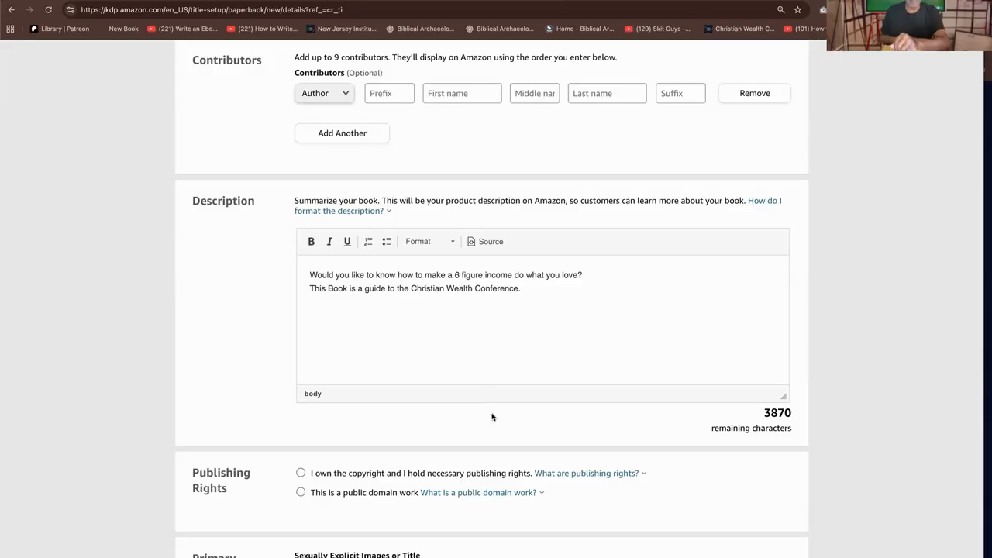
Declare ownership of the copyright and necessary publishing rights, and answer No to sexually explicit images or title
{"action": "scroll", "coordinate": [562, 338], "scroll_direction": "up", "scroll_amount": 3}
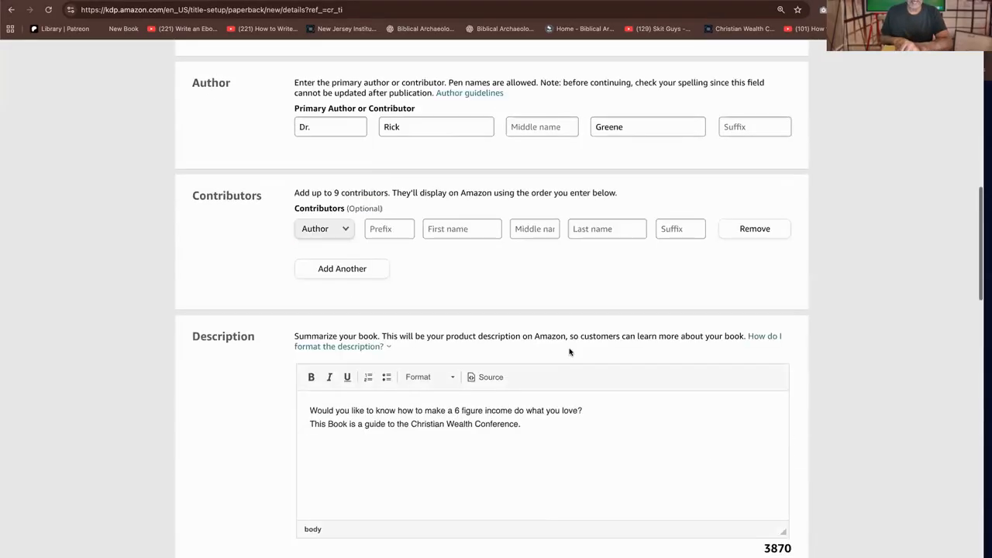
{"action": "scroll", "coordinate": [569, 351], "scroll_direction": "down", "scroll_amount": 10}
{"action": "scroll", "coordinate": [561, 341], "scroll_direction": "up", "scroll_amount": 2}
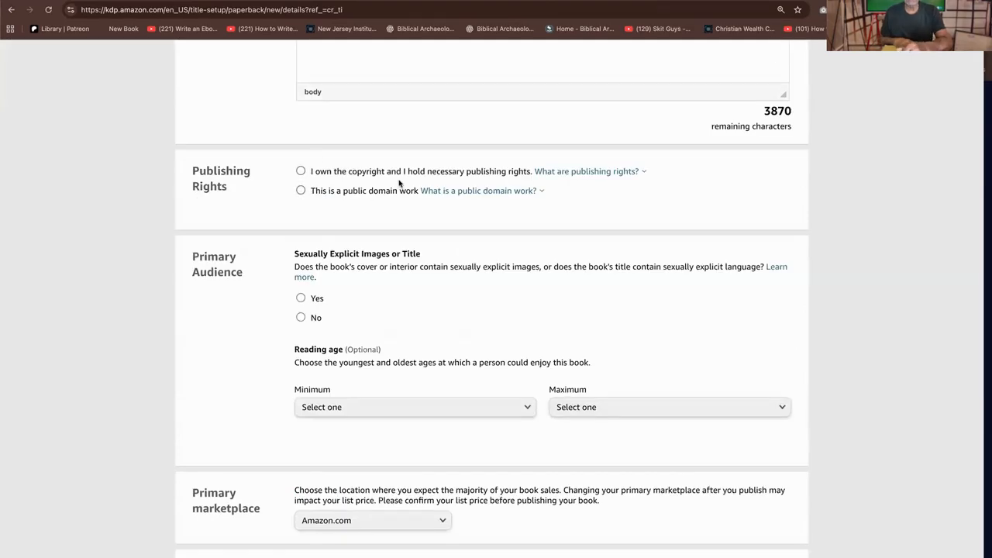
{"action": "left_click", "coordinate": [496, 191]}
{"action": "left_click", "coordinate": [309, 171]}
{"action": "left_click", "coordinate": [301, 171]}
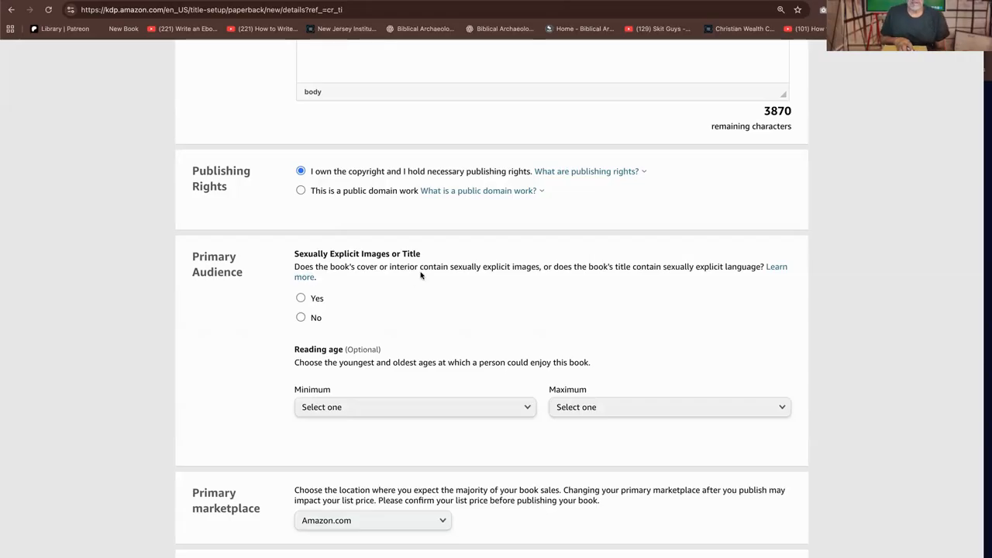
{"action": "left_click", "coordinate": [300, 317]}
Examine the minimum reading age choices without selecting one, and continue to the primary marketplace and categories sections
{"action": "left_click", "coordinate": [496, 411]}
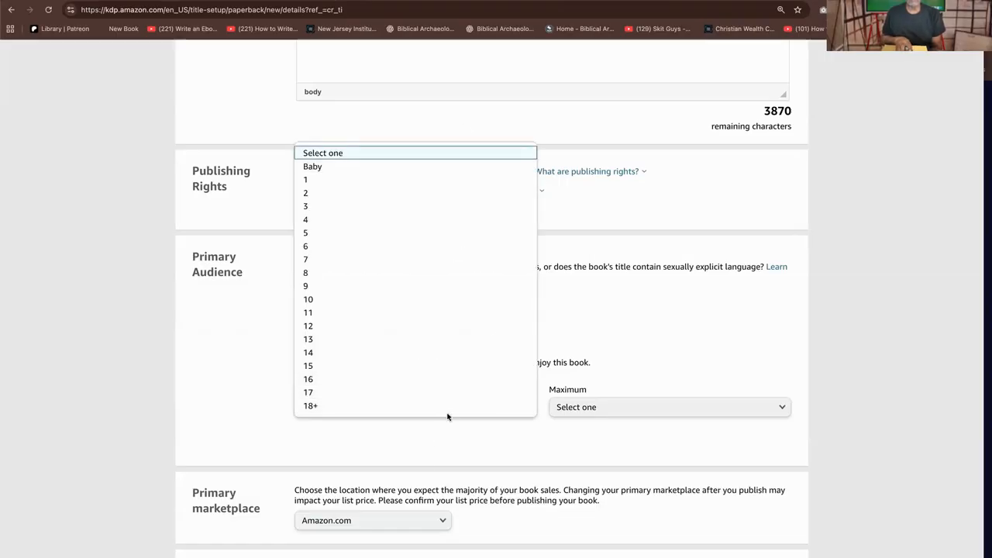
{"action": "left_click", "coordinate": [602, 435]}
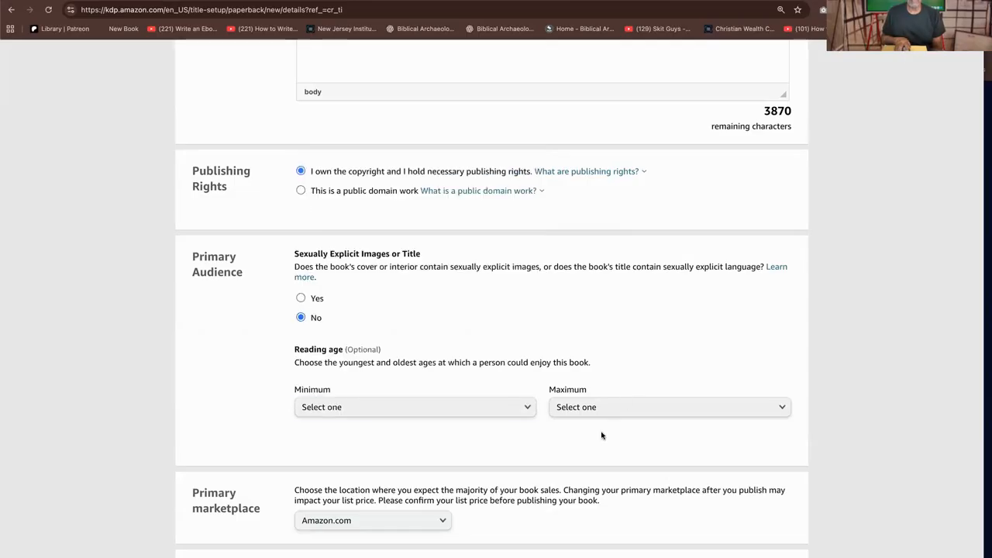
{"action": "scroll", "coordinate": [496, 440], "scroll_direction": "down", "scroll_amount": 2}
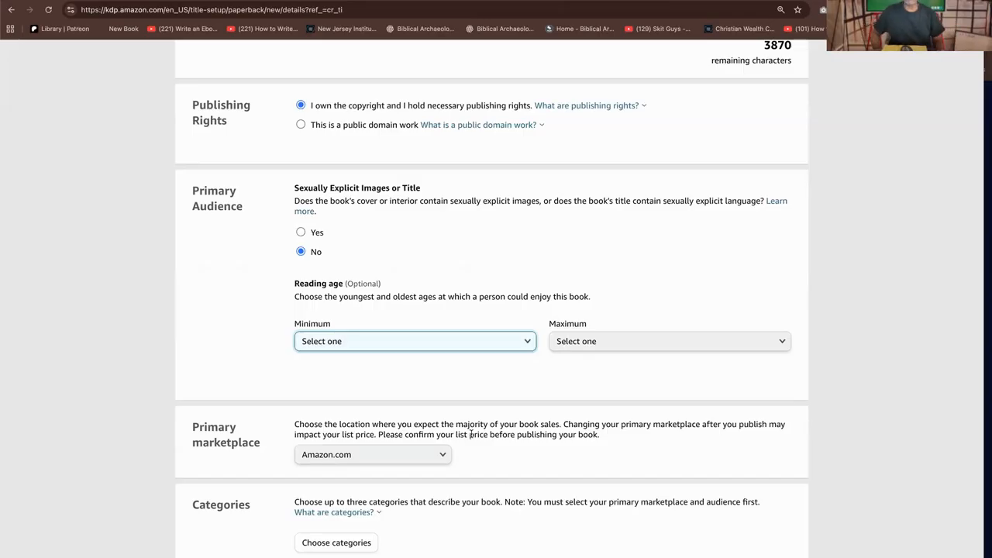
Review the available primary marketplaces and choose Amazon.com for the book
{"action": "scroll", "coordinate": [473, 461], "scroll_direction": "down", "scroll_amount": 5}
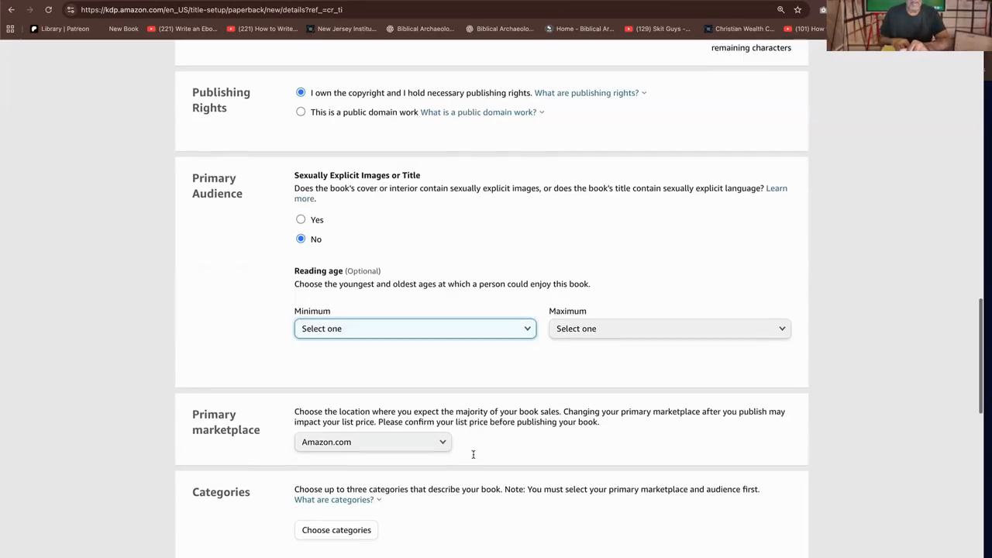
{"action": "scroll", "coordinate": [475, 321], "scroll_direction": "up", "scroll_amount": 1}
{"action": "left_click", "coordinate": [441, 127]}
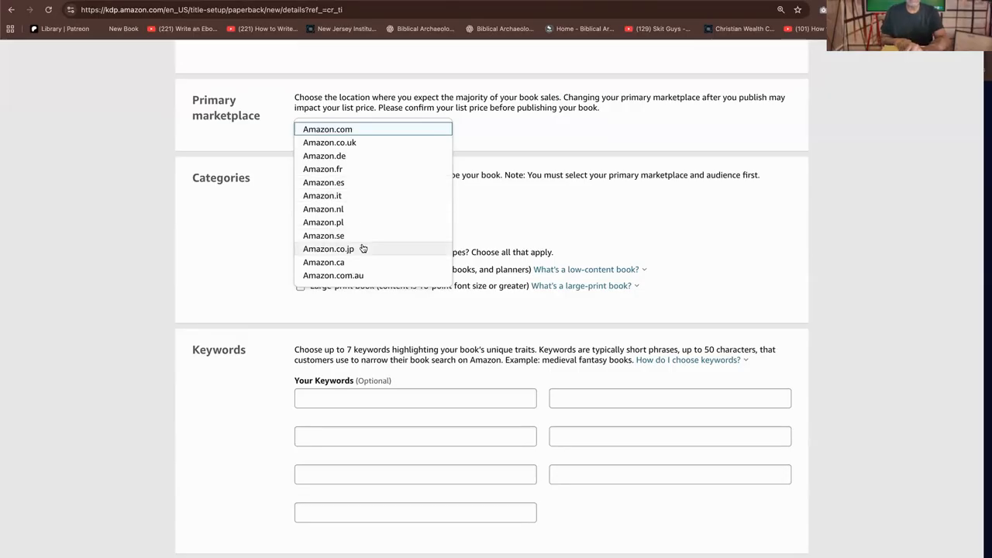
{"action": "left_click", "coordinate": [369, 131]}
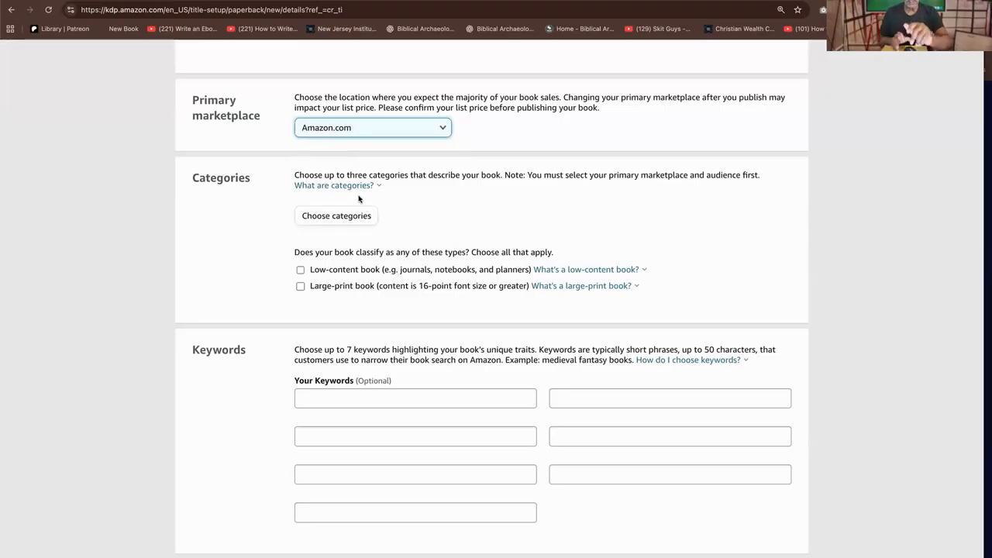
Assign and save the category placement Business & Money › Business Development & Entrepreneurship › Entrepreneurship
{"action": "left_click", "coordinate": [358, 218]}
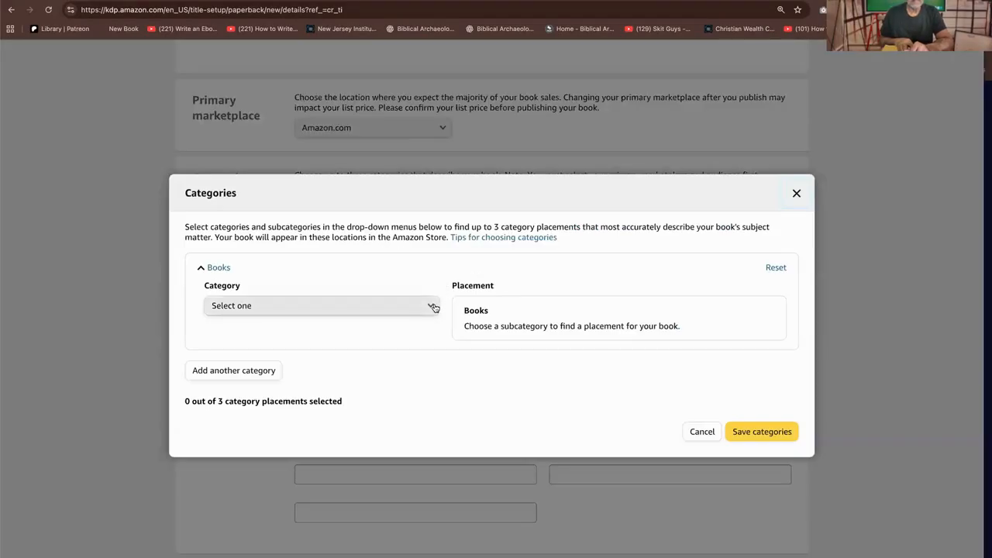
{"action": "left_click", "coordinate": [433, 307]}
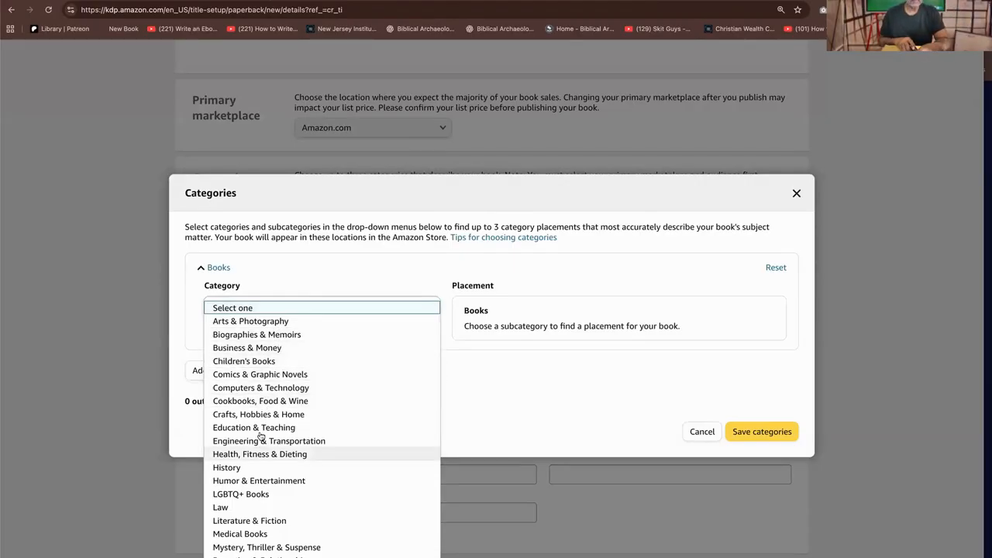
{"action": "scroll", "coordinate": [272, 480], "scroll_direction": "up", "scroll_amount": 2}
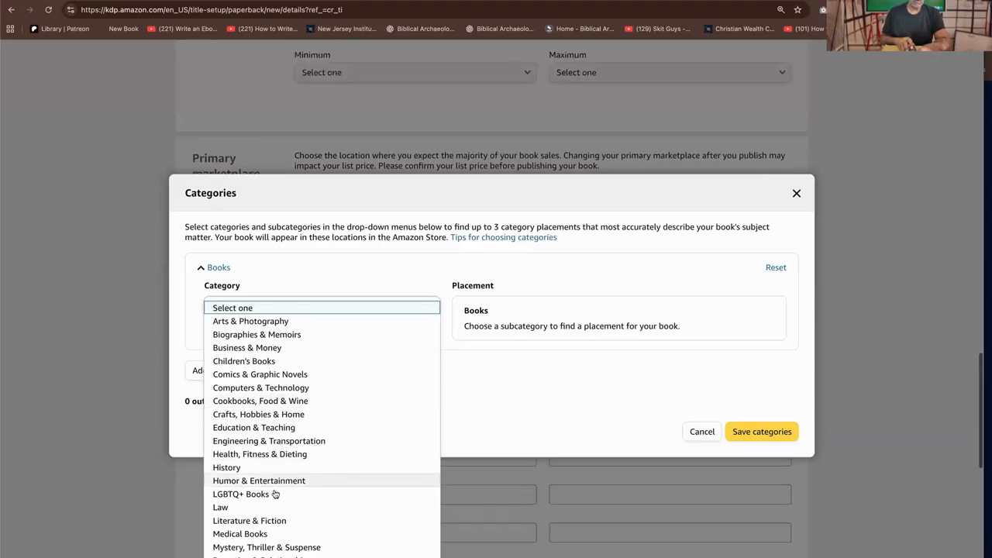
{"action": "scroll", "coordinate": [275, 492], "scroll_direction": "down", "scroll_amount": 1}
{"action": "scroll", "coordinate": [275, 492], "scroll_direction": "down", "scroll_amount": 3}
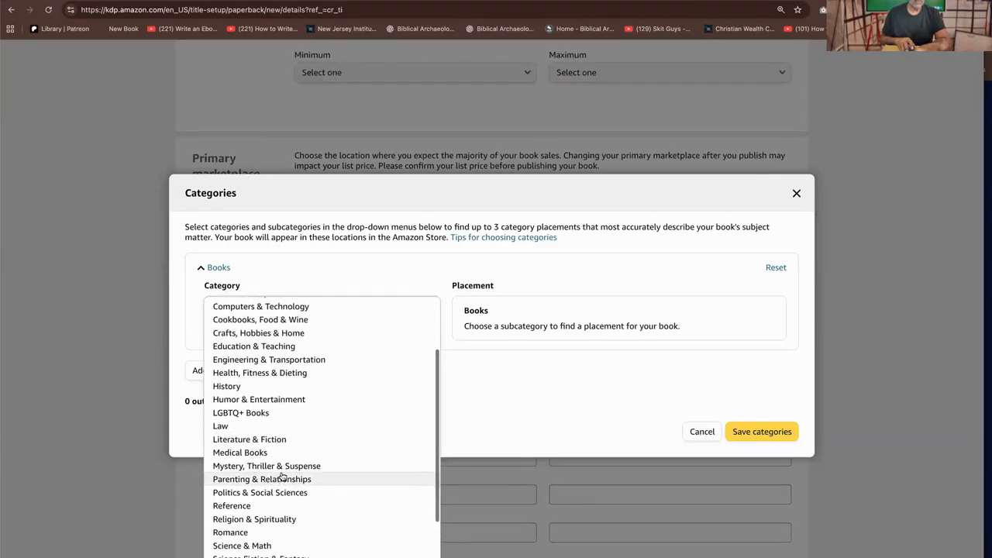
{"action": "scroll", "coordinate": [285, 467], "scroll_direction": "up", "scroll_amount": 4}
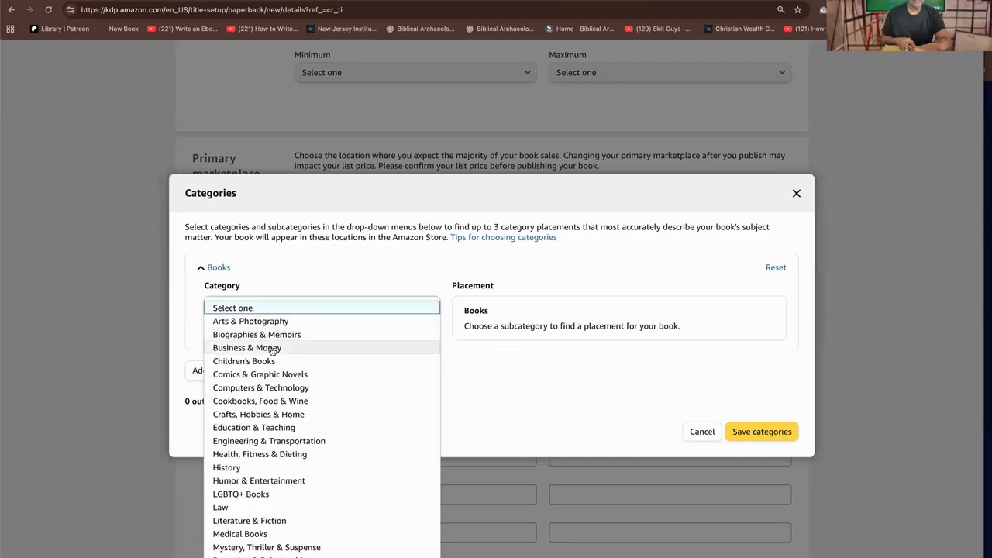
{"action": "left_click", "coordinate": [274, 348]}
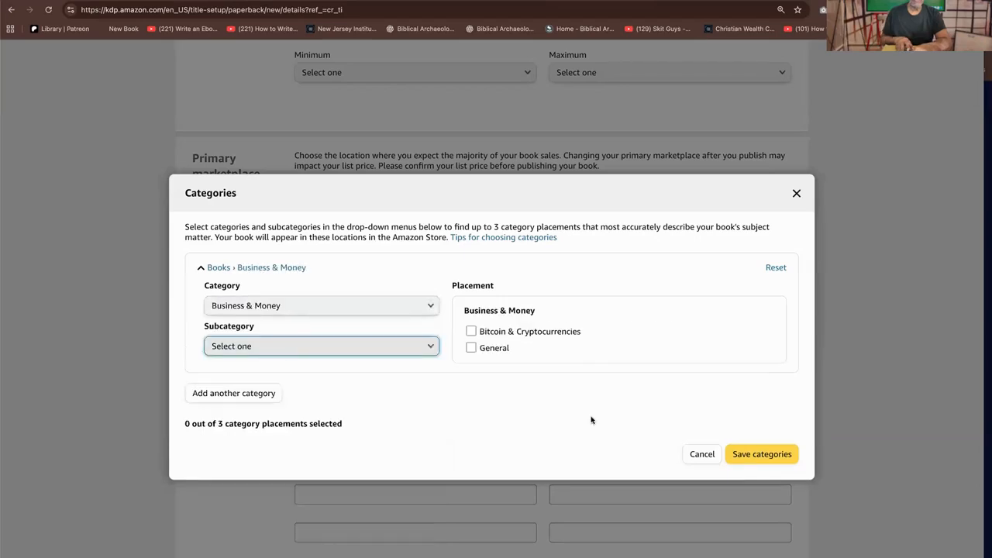
{"action": "left_click", "coordinate": [410, 351]}
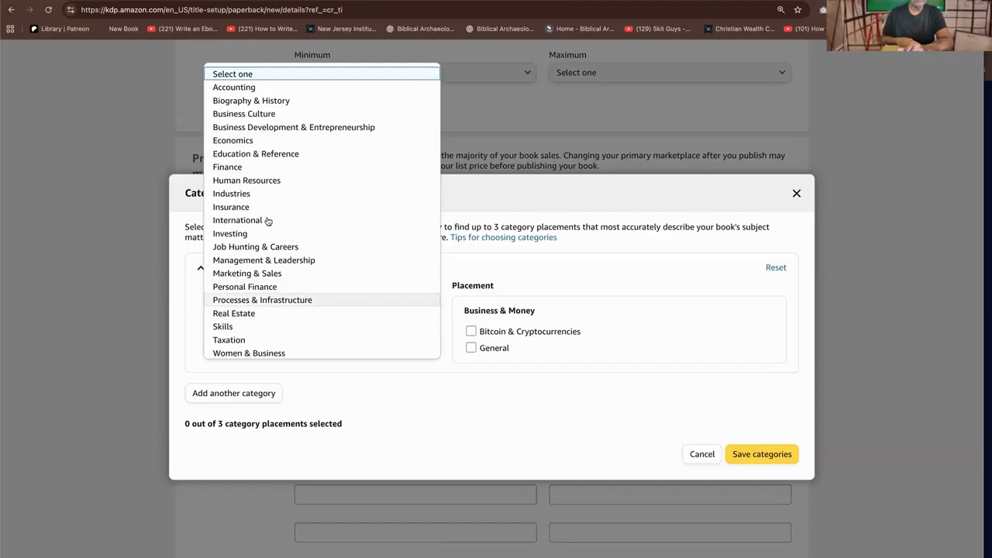
{"action": "left_click", "coordinate": [272, 125]}
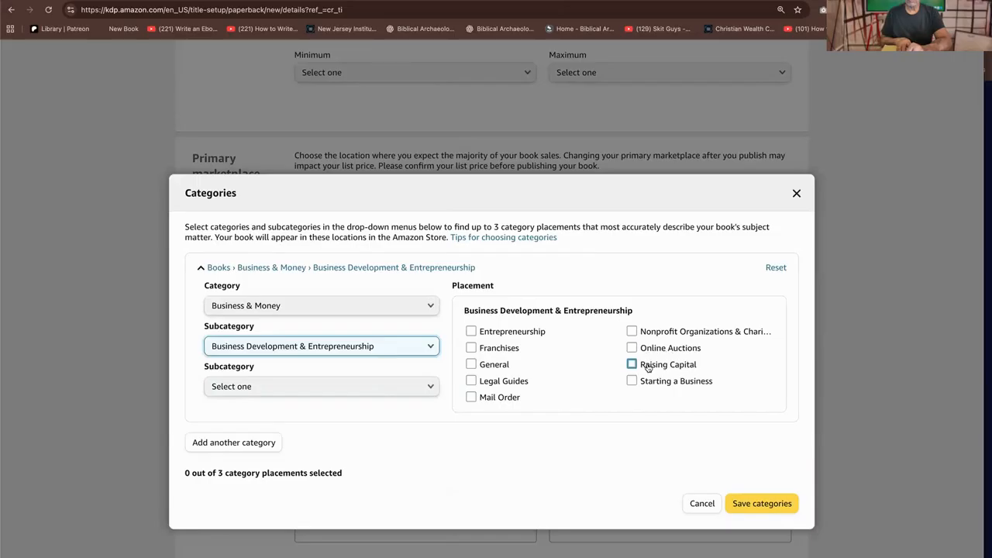
{"action": "left_click", "coordinate": [513, 332]}
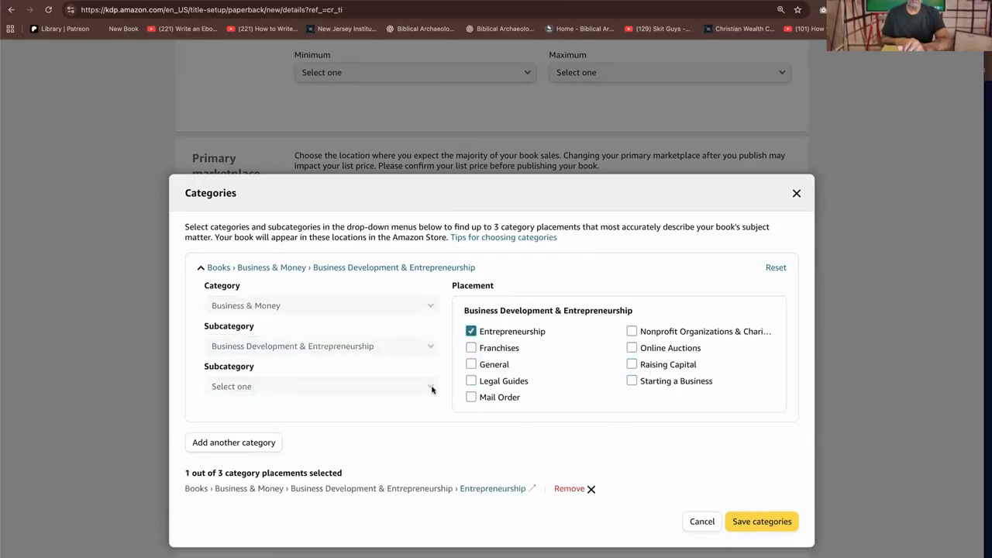
{"action": "left_click", "coordinate": [756, 523]}
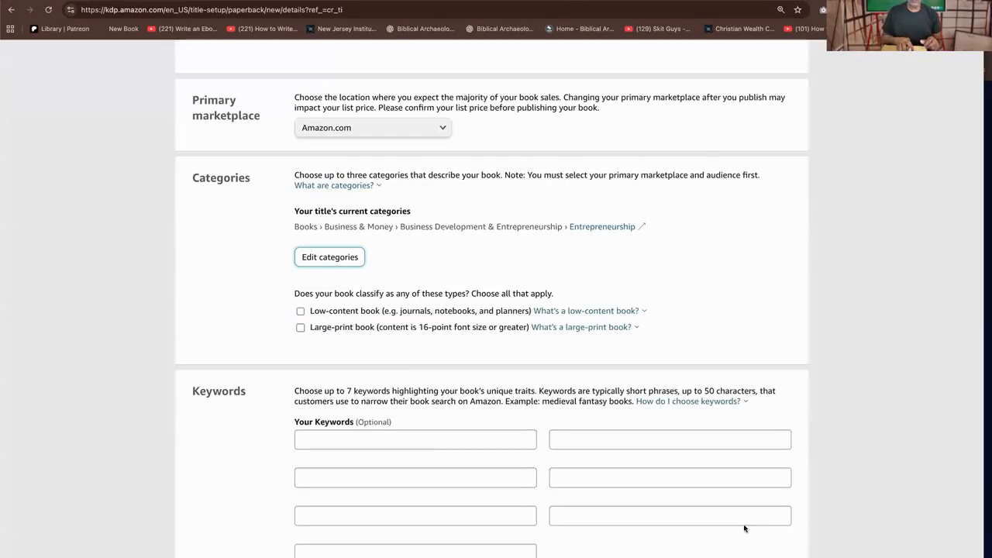
Enter "christian businesses" as the book's first keyword
{"action": "left_click", "coordinate": [500, 442]}
{"action": "type", "text": "chriszt"}
{"action": "key", "text": "BackSpace"}
{"action": "key", "text": "BackSpace"}
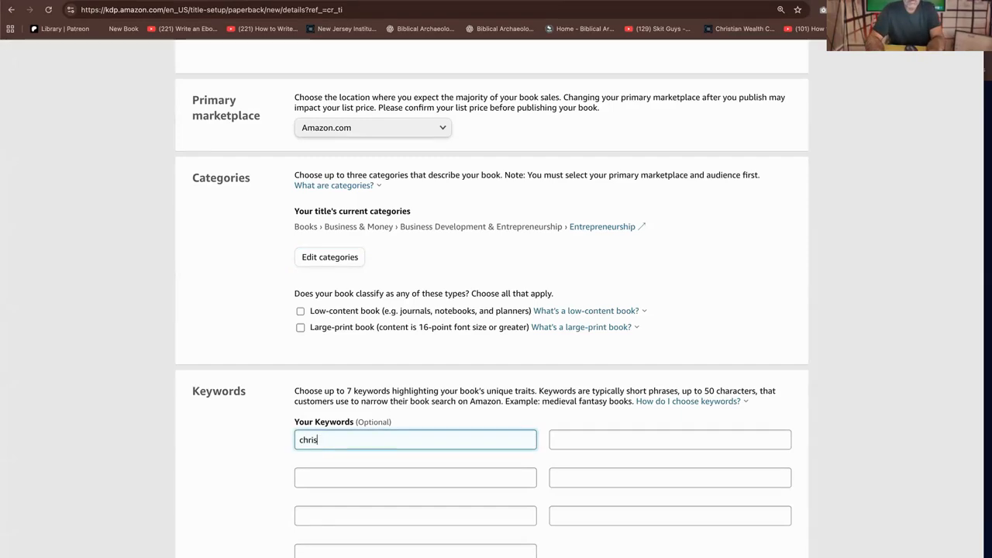
{"action": "type", "text": "tian businesses"}
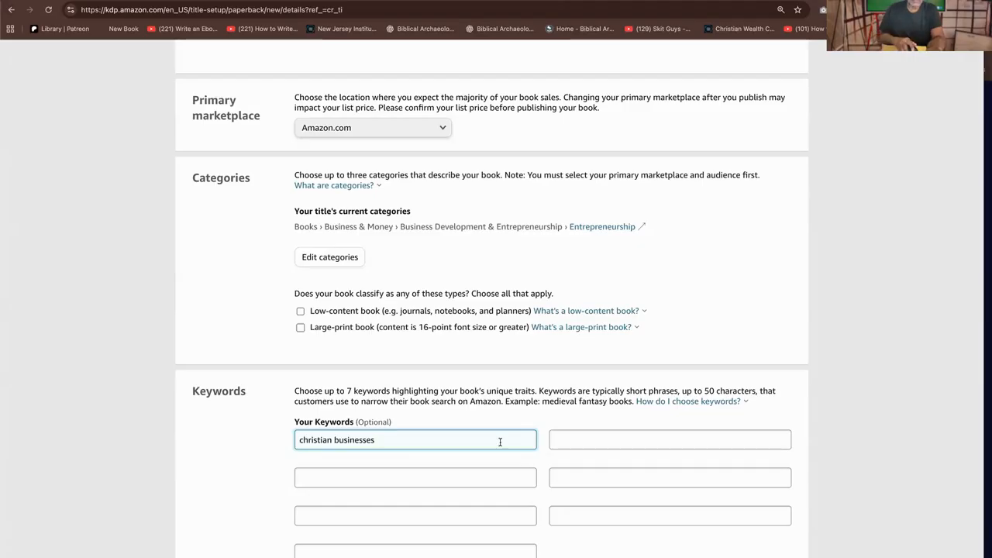
Add "Entrepreneurship" as a keyword below "christian businesses"
{"action": "left_click", "coordinate": [487, 481]}
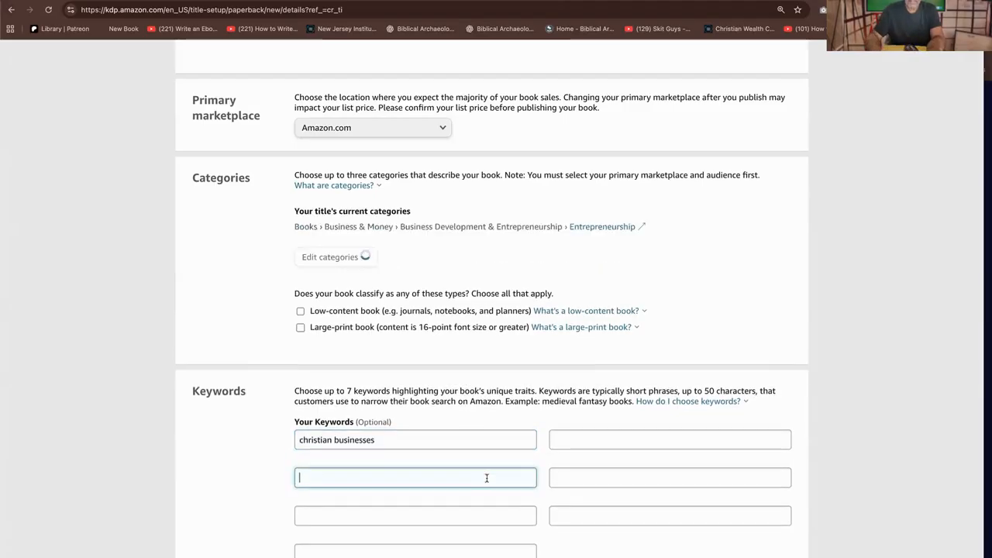
{"action": "type", "text": "Ent"}
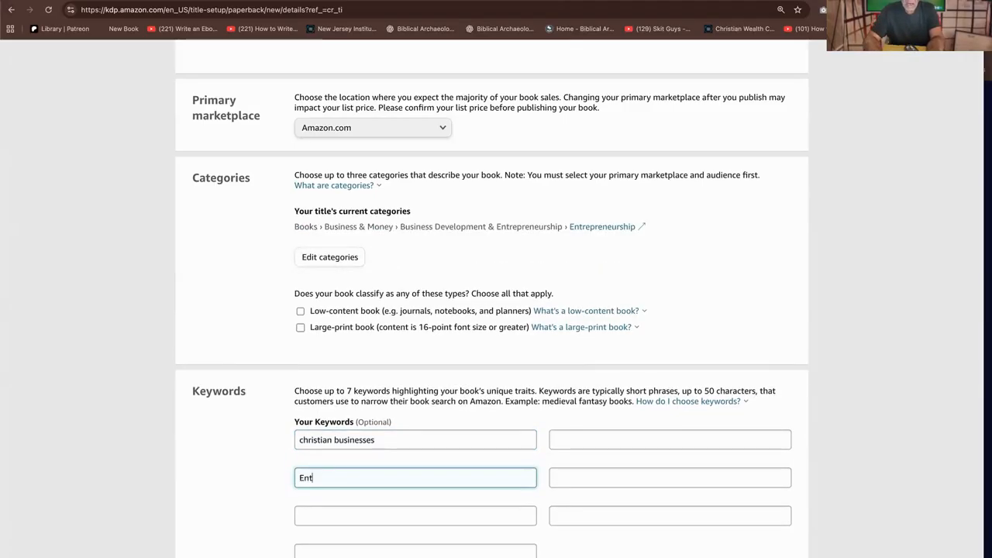
{"action": "type", "text": "repre"}
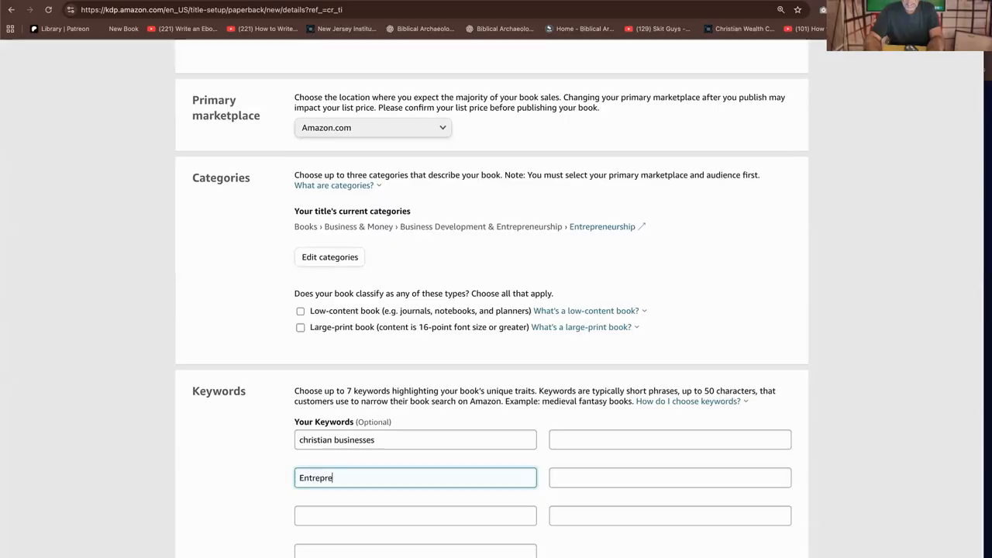
{"action": "type", "text": "neurship"}
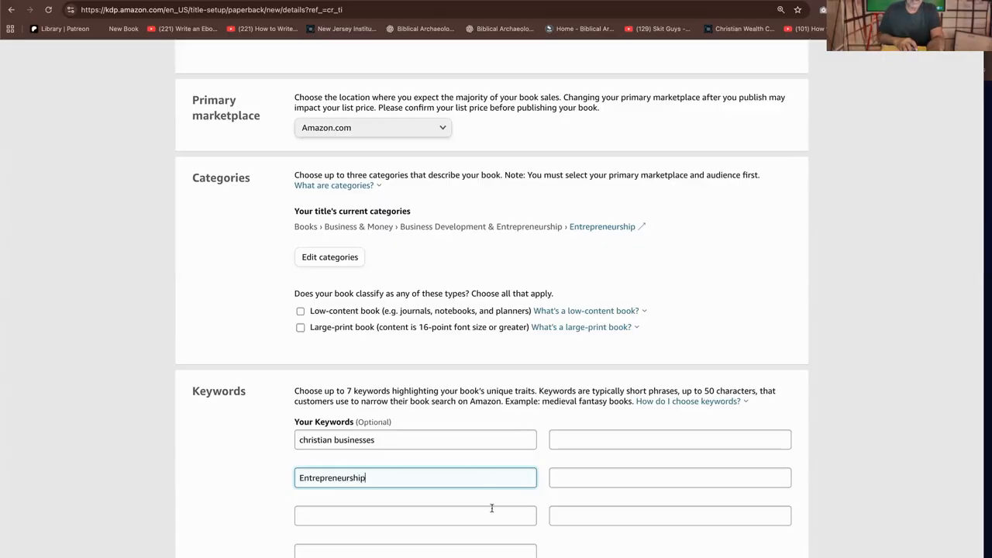
Add "start your own business" as a further keyword below "Entrepreneurship"
{"action": "left_click", "coordinate": [480, 518]}
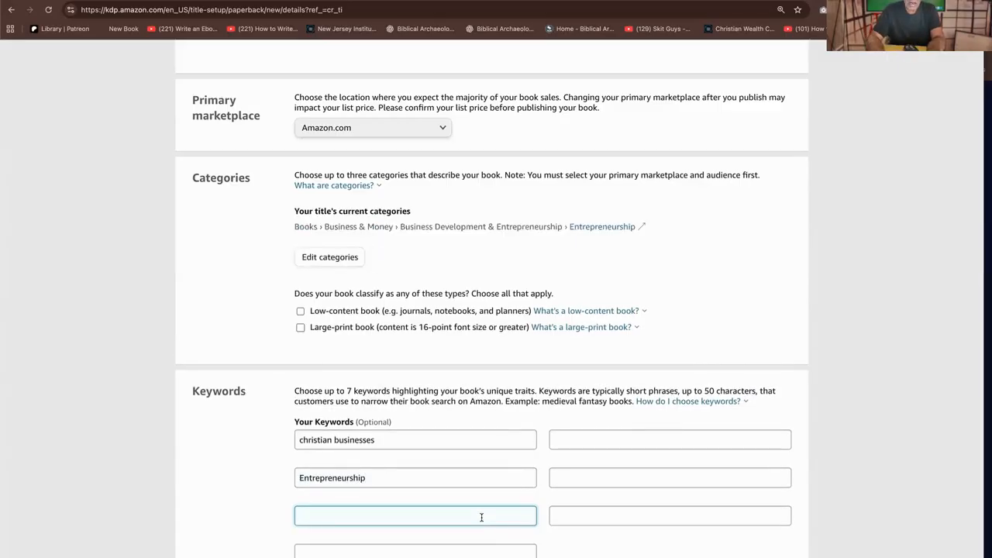
{"action": "type", "text": "st"}
{"action": "key", "text": "Caps_Lock"}
{"action": "type", "text": "RT"}
{"action": "key", "text": "BackSpace"}
{"action": "key", "text": "BackSpace"}
{"action": "key", "text": "BackSpace"}
{"action": "key", "text": "BackSpace"}
{"action": "type", "text": "tart your own"}
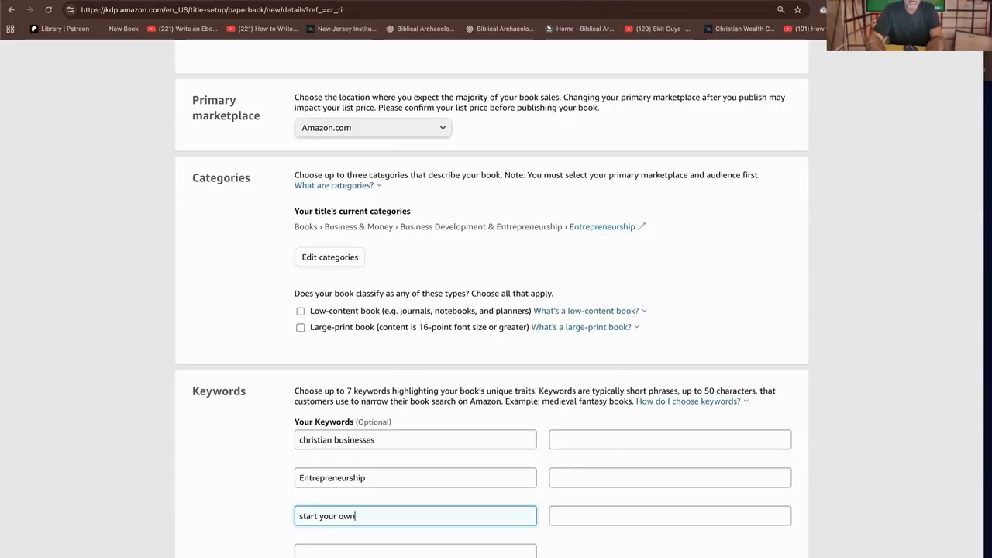
{"action": "type", "text": " business"}
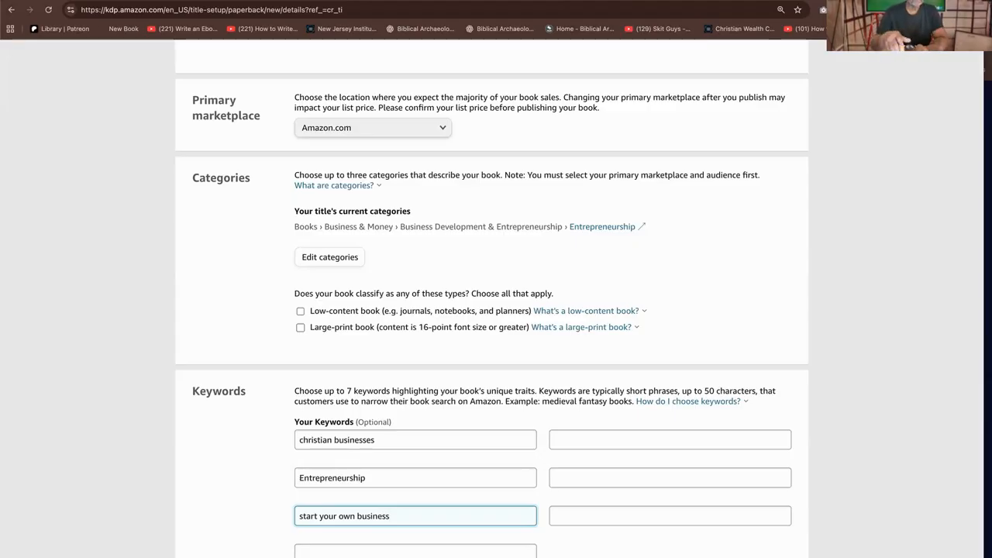
Classify the paperback as a large-print book with content in 16-point font or greater
{"action": "scroll", "coordinate": [604, 405], "scroll_direction": "down", "scroll_amount": 1}
{"action": "scroll", "coordinate": [604, 405], "scroll_direction": "down", "scroll_amount": 1}
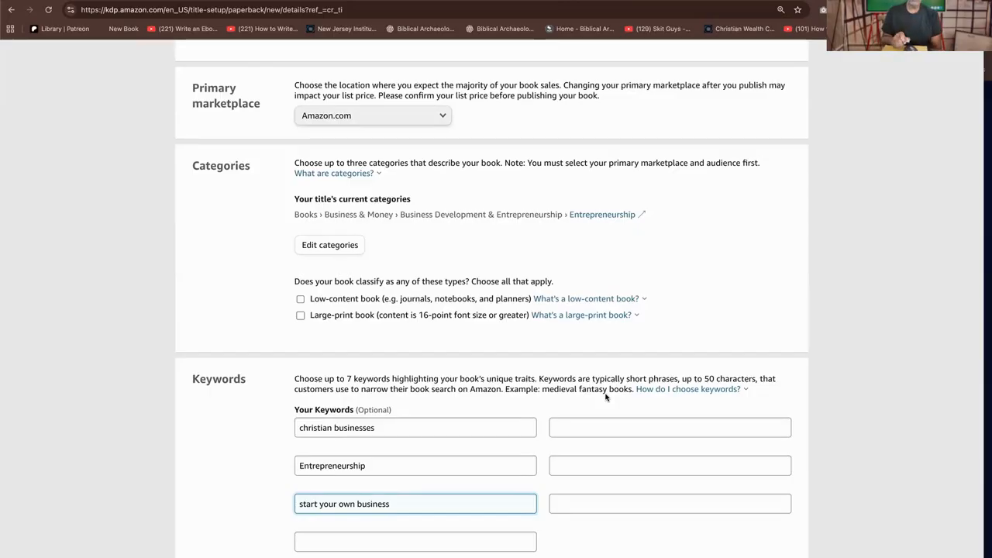
{"action": "left_click", "coordinate": [318, 174]}
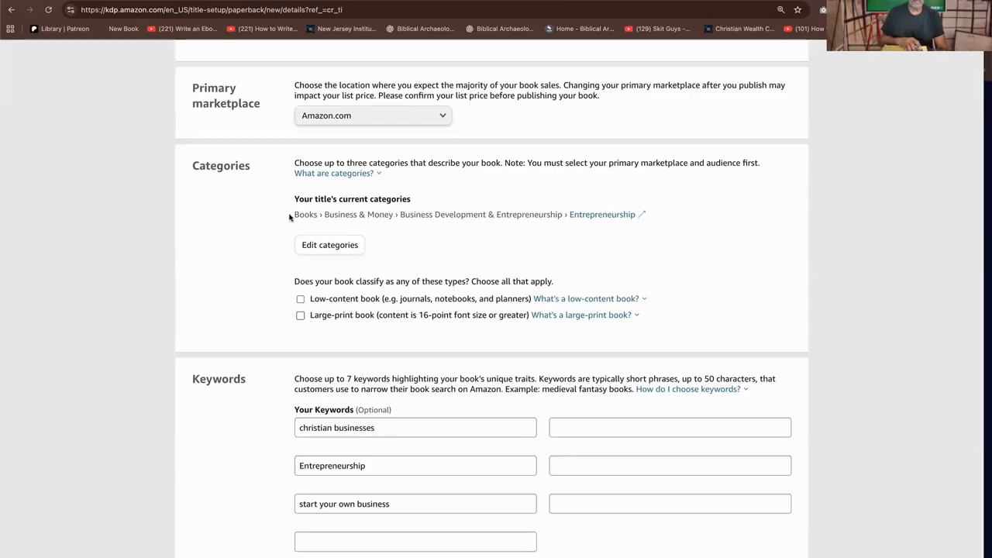
{"action": "left_click", "coordinate": [301, 316]}
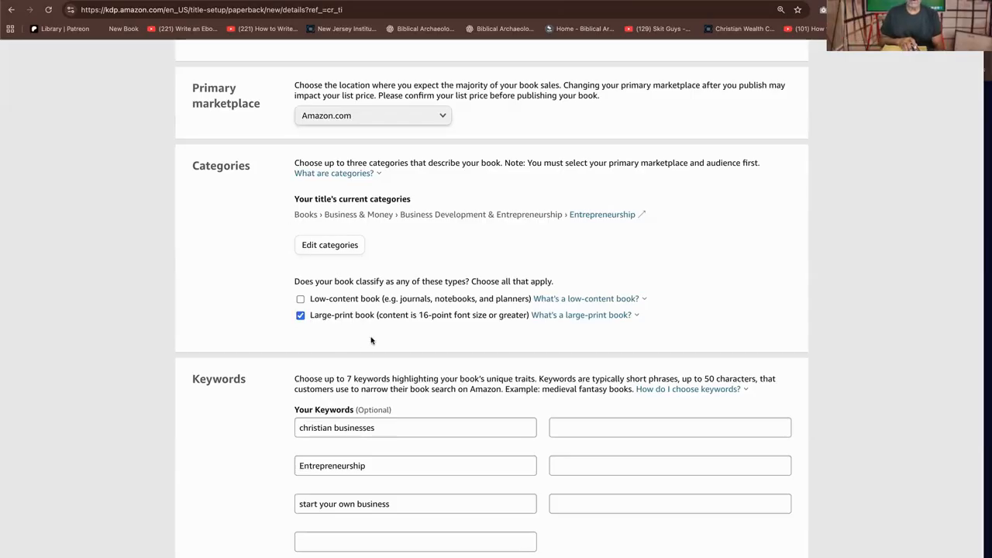
Check the scheduled release option but keep the book releasing for sale now, and save the details to continue to Paperback Content
{"action": "scroll", "coordinate": [409, 341], "scroll_direction": "down", "scroll_amount": 6}
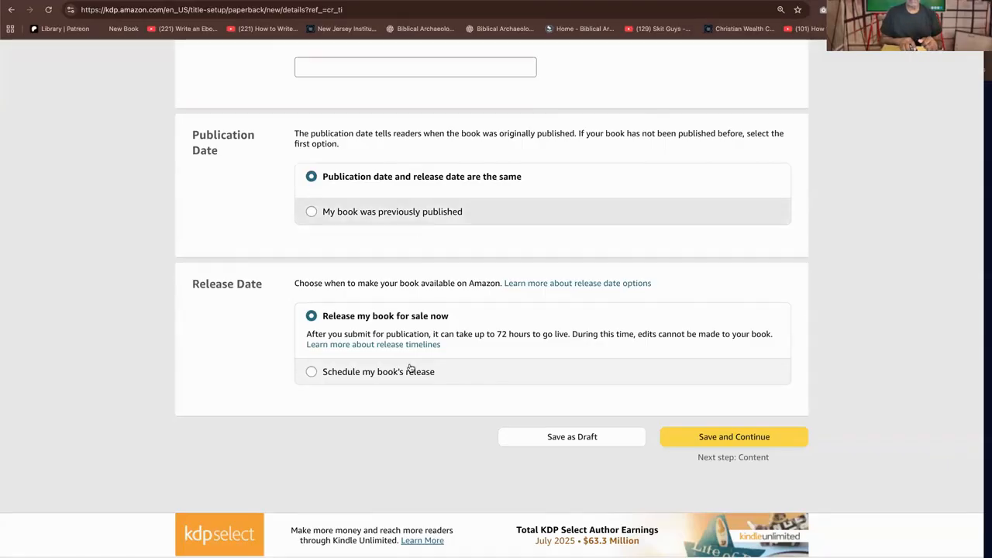
{"action": "scroll", "coordinate": [364, 366], "scroll_direction": "up", "scroll_amount": 1}
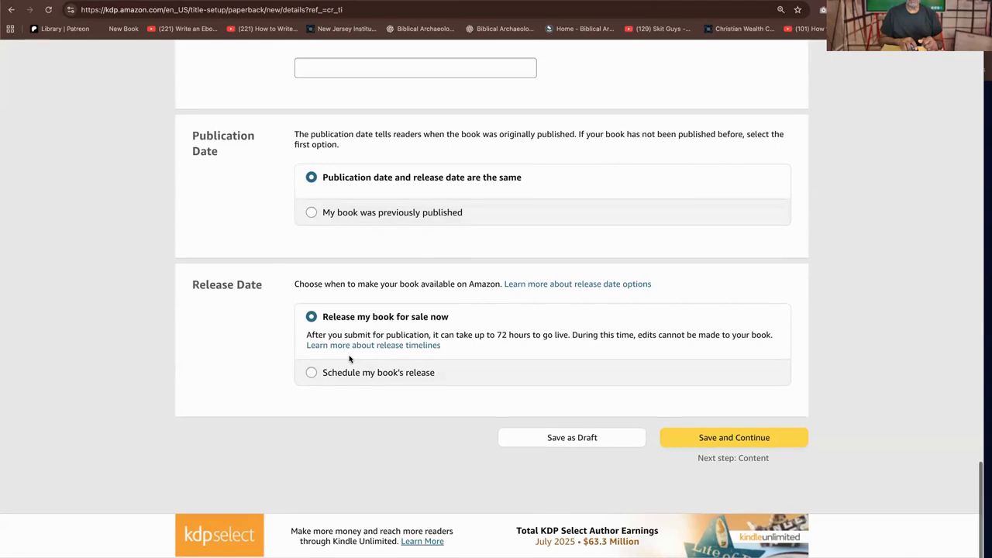
{"action": "left_click", "coordinate": [310, 375]}
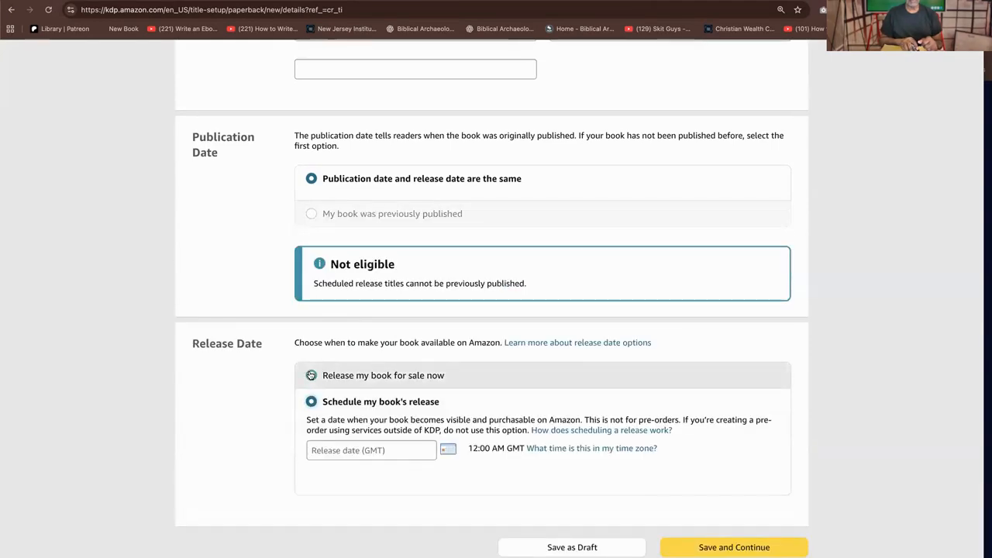
{"action": "left_click", "coordinate": [724, 439]}
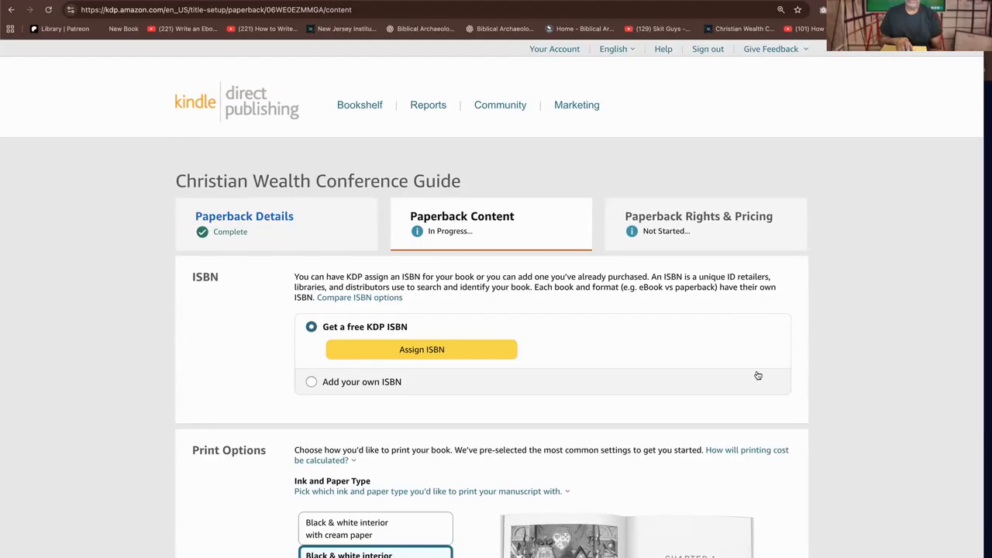
Examine the ISBN section of the paperback content, highlighting the explanation of free KDP and purchased ISBNs
{"action": "scroll", "coordinate": [671, 341], "scroll_direction": "down", "scroll_amount": 3}
{"action": "scroll", "coordinate": [669, 342], "scroll_direction": "down", "scroll_amount": 1}
{"action": "scroll", "coordinate": [672, 347], "scroll_direction": "up", "scroll_amount": 1}
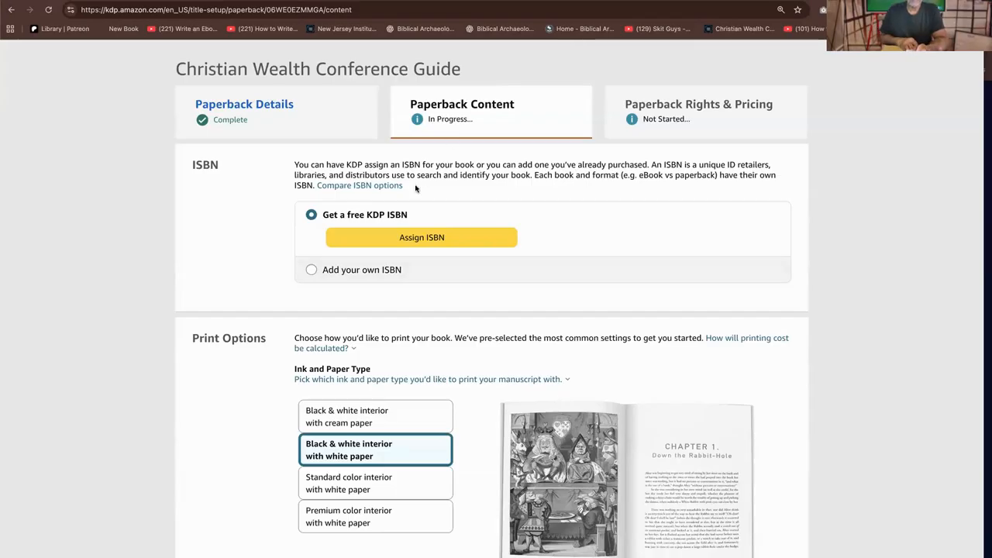
{"action": "left_click_drag", "start_coordinate": [403, 187], "coordinate": [284, 162]}
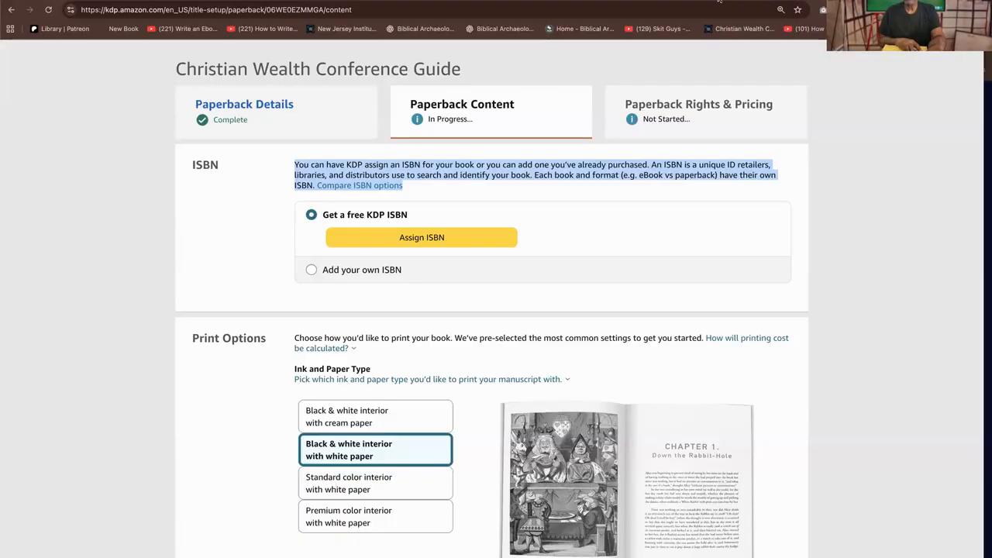
Search Google for "browker" in a new tab and examine the ISBN packages on Bowker's Buy ISBNs page
{"action": "key", "text": "super+t"}
{"action": "left_click", "coordinate": [699, 14]}
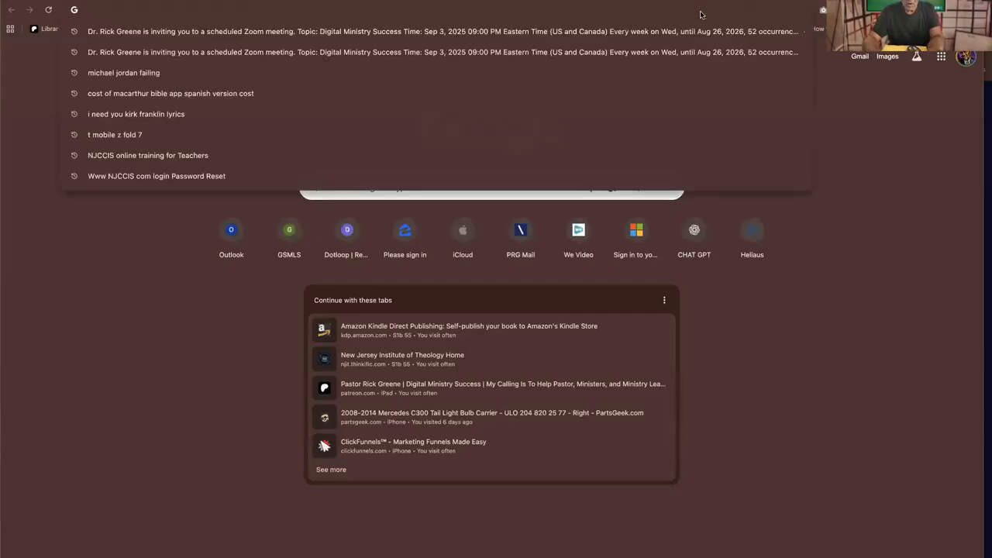
{"action": "type", "text": "browker"}
{"action": "key", "text": "Return"}
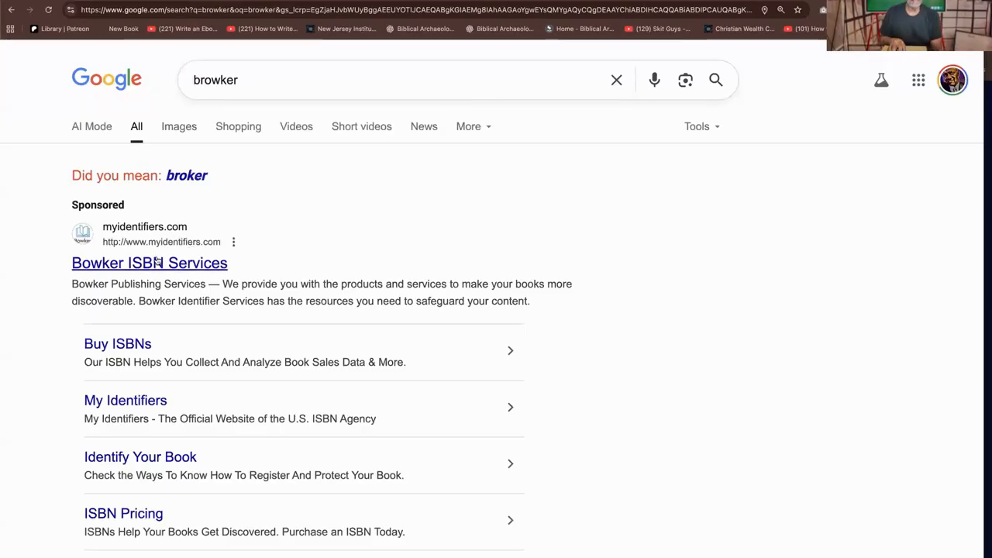
{"action": "left_click", "coordinate": [121, 344]}
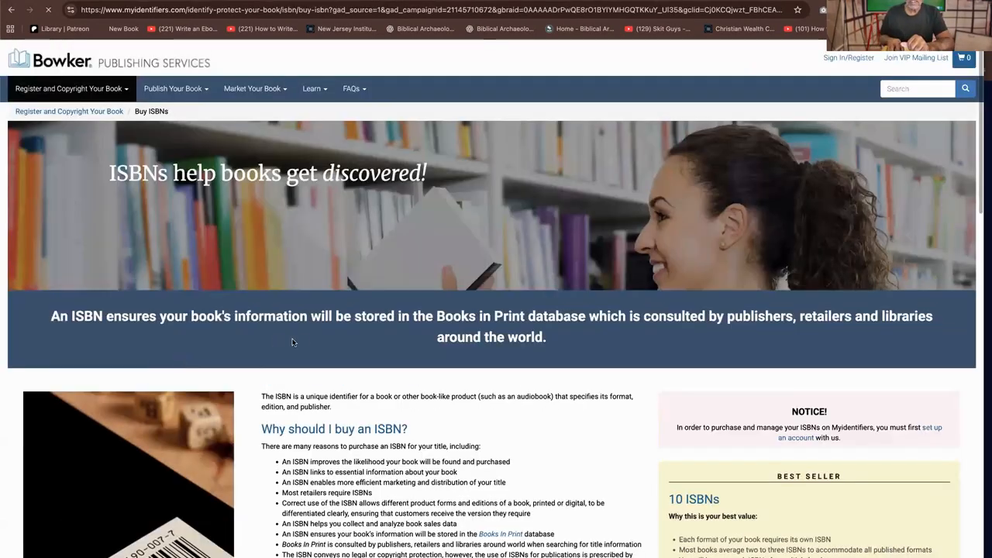
{"action": "scroll", "coordinate": [336, 393], "scroll_direction": "down", "scroll_amount": 6}
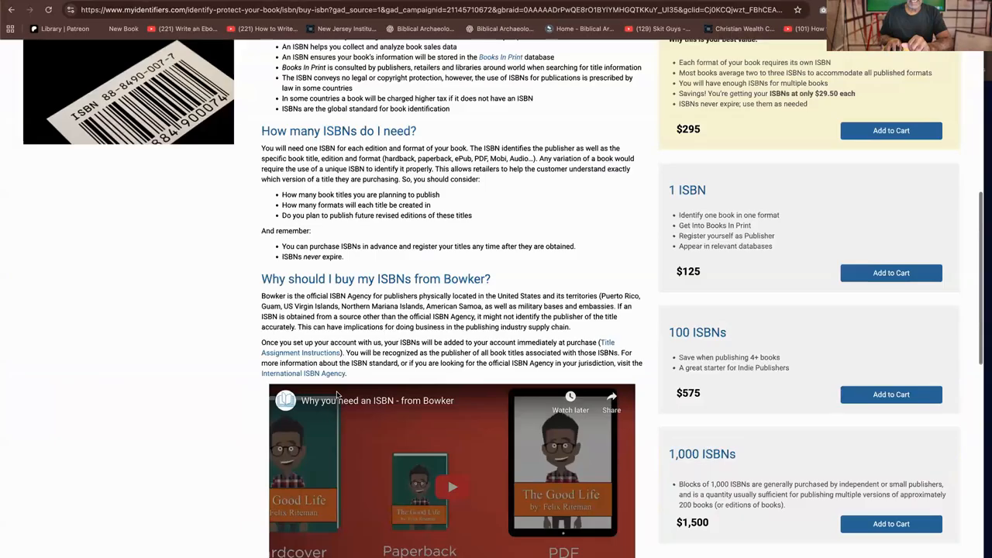
Compare Bowker's 1, 10, 100 and 1,000 ISBN packages alongside the page's explanation of why to buy an ISBN
{"action": "scroll", "coordinate": [337, 395], "scroll_direction": "up", "scroll_amount": 2}
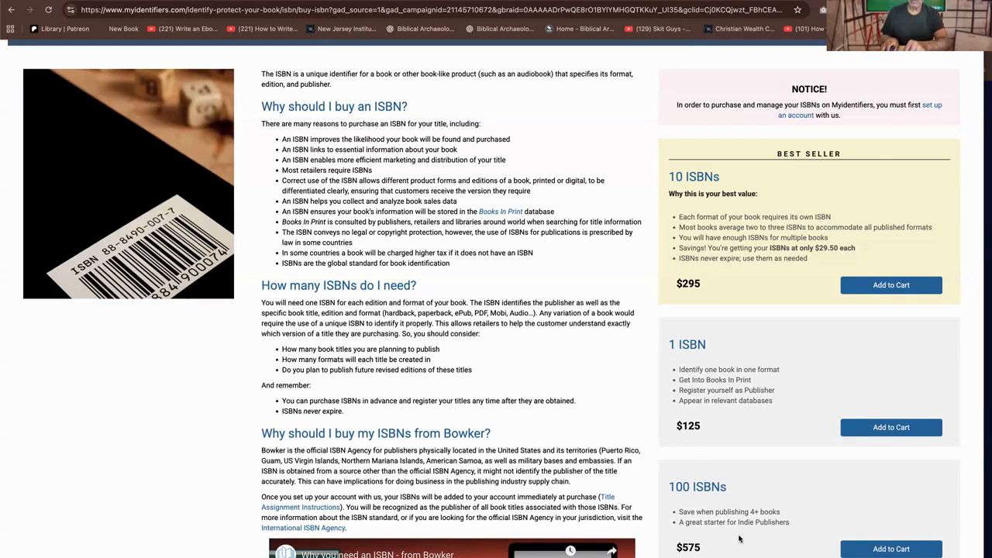
{"action": "scroll", "coordinate": [738, 539], "scroll_direction": "down", "scroll_amount": 1}
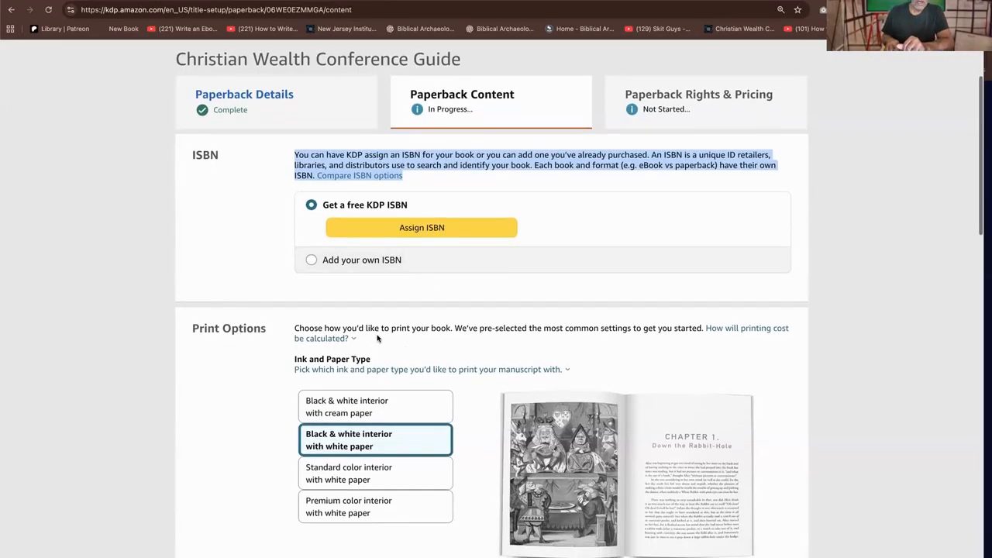
Back on the paperback's content page, try the cream paper, standard color and premium color interiors to compare their print previews
{"action": "scroll", "coordinate": [378, 341], "scroll_direction": "down", "scroll_amount": 5}
{"action": "scroll", "coordinate": [378, 341], "scroll_direction": "up", "scroll_amount": 2}
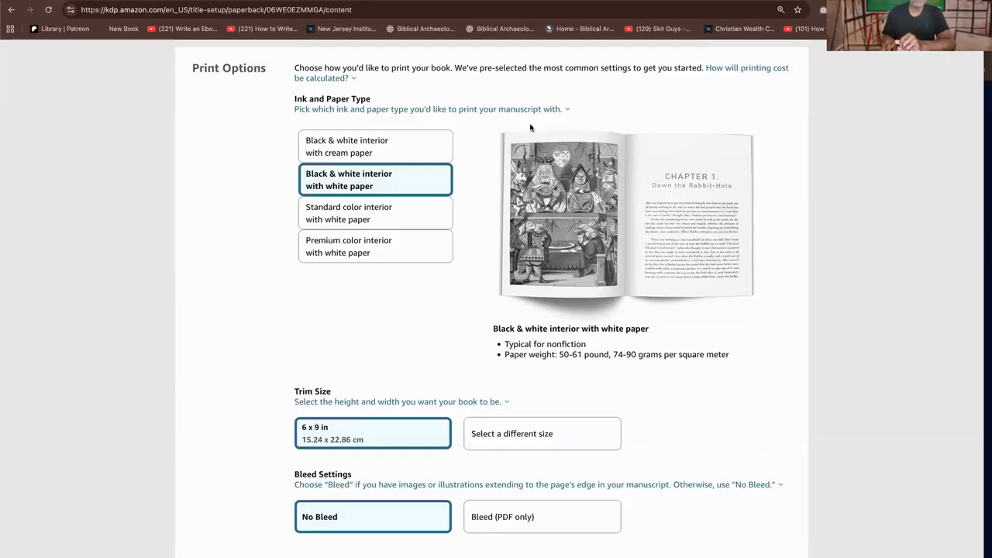
{"action": "left_click", "coordinate": [396, 145]}
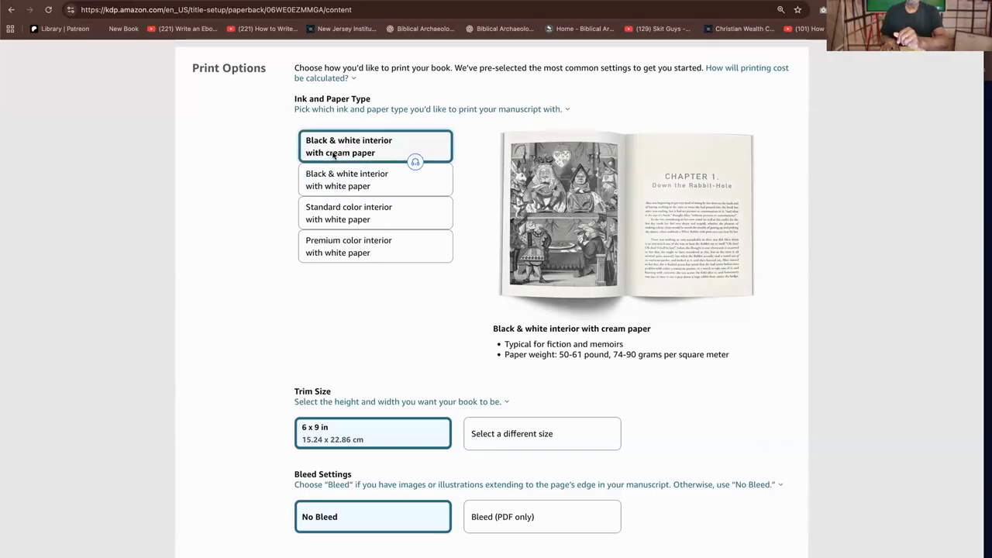
{"action": "left_click", "coordinate": [360, 187]}
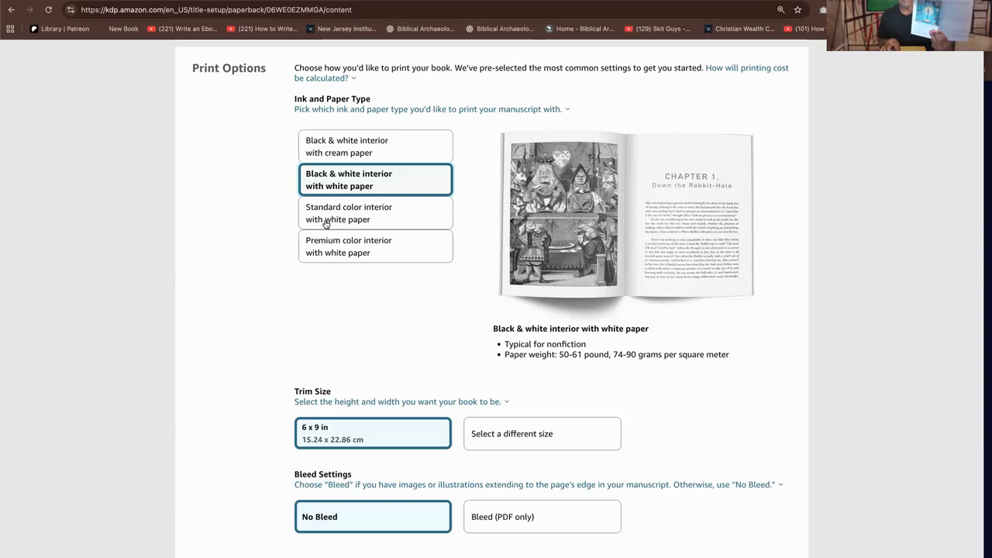
{"action": "left_click", "coordinate": [372, 216]}
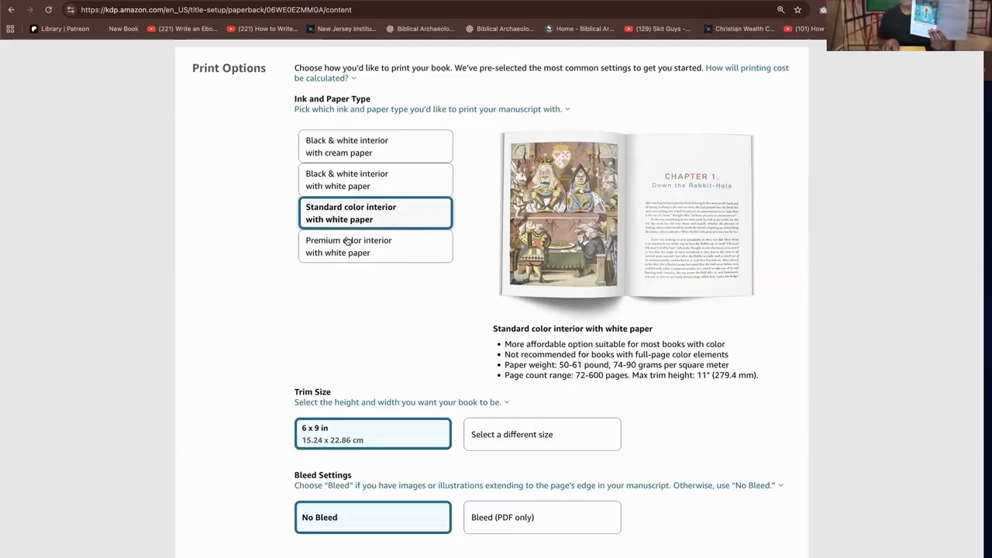
{"action": "left_click", "coordinate": [348, 251]}
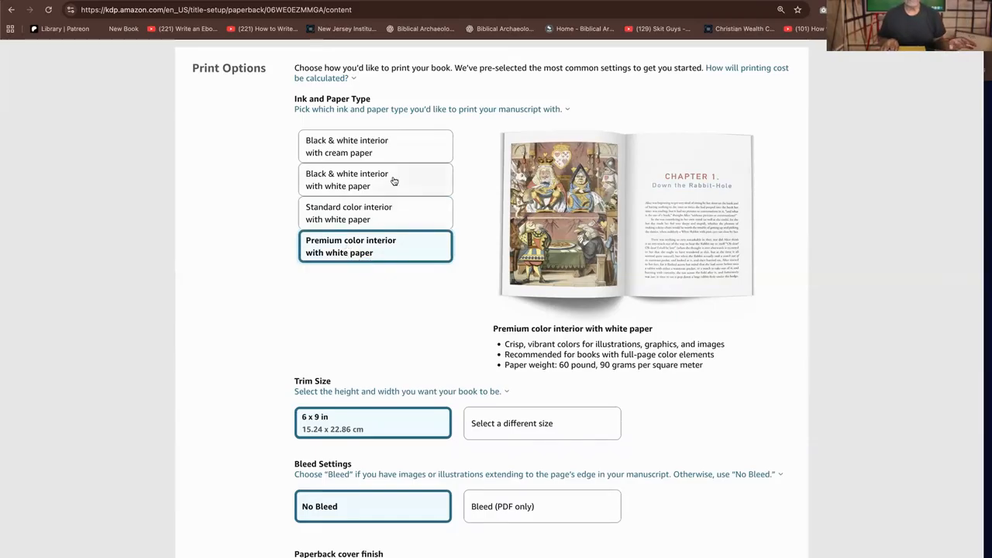
{"action": "left_click", "coordinate": [386, 214]}
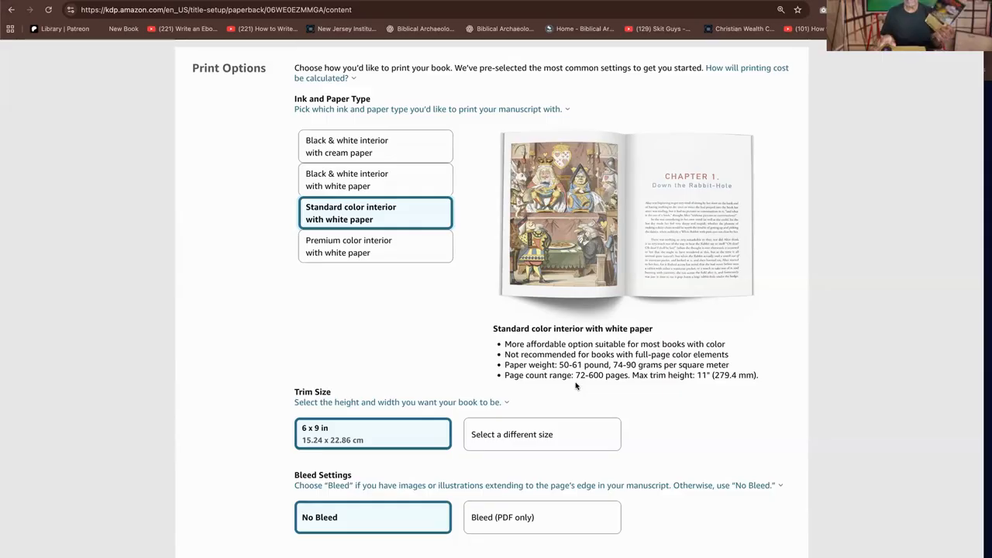
{"action": "left_click", "coordinate": [379, 246]}
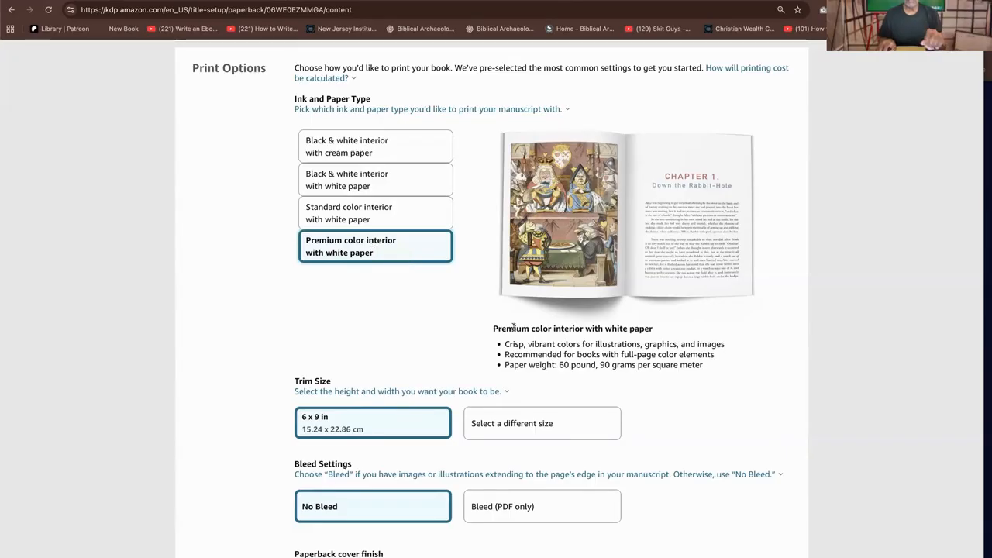
Set the ink and paper type to black & white interior with white paper
{"action": "scroll", "coordinate": [620, 340], "scroll_direction": "up", "scroll_amount": 1}
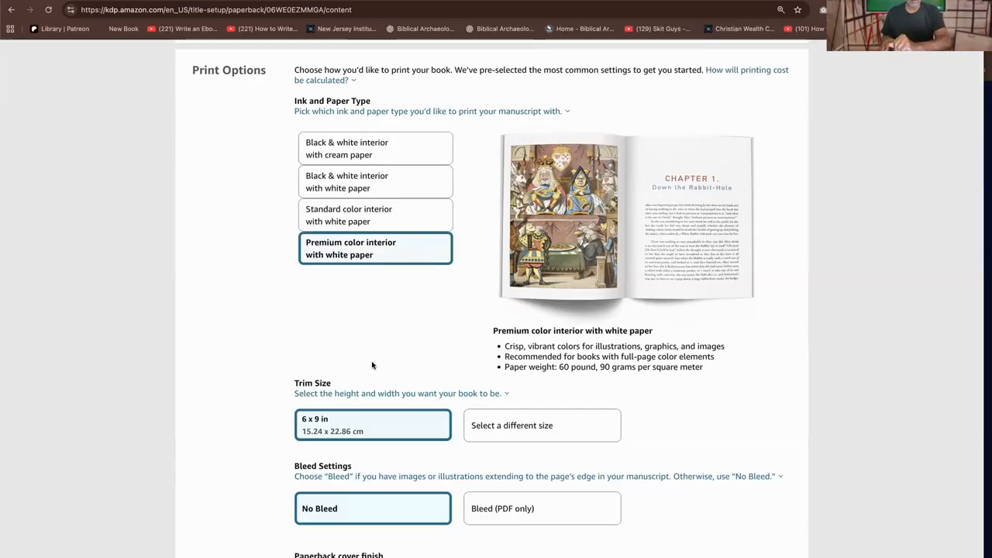
{"action": "left_click", "coordinate": [397, 149]}
{"action": "left_click", "coordinate": [373, 182]}
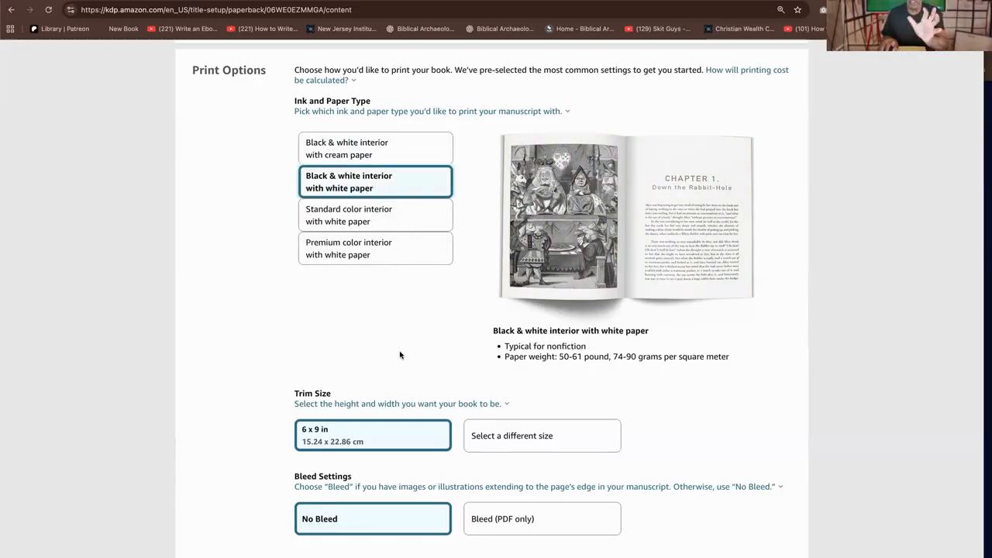
{"action": "scroll", "coordinate": [401, 355], "scroll_direction": "up", "scroll_amount": 1}
{"action": "scroll", "coordinate": [399, 345], "scroll_direction": "up", "scroll_amount": 2}
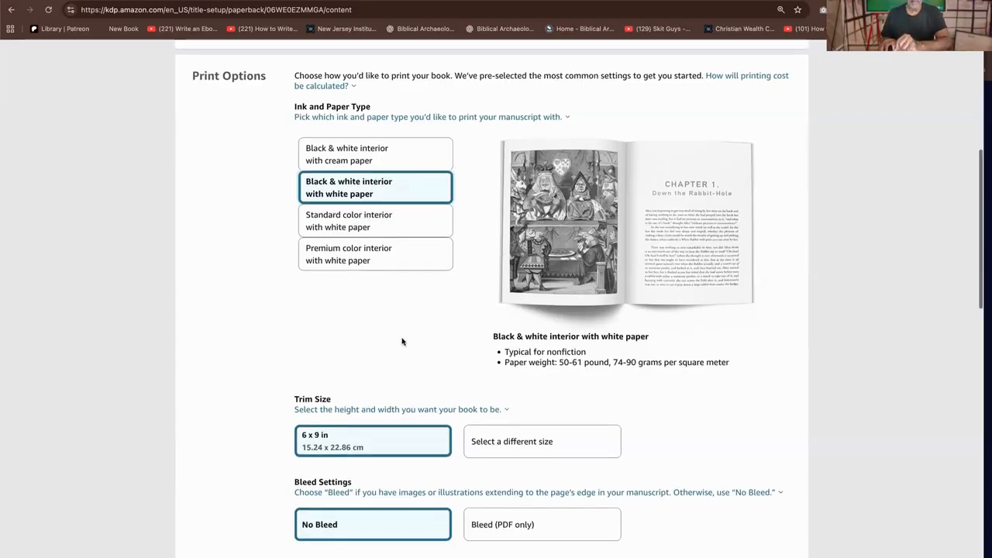
{"action": "scroll", "coordinate": [402, 327], "scroll_direction": "down", "scroll_amount": 3}
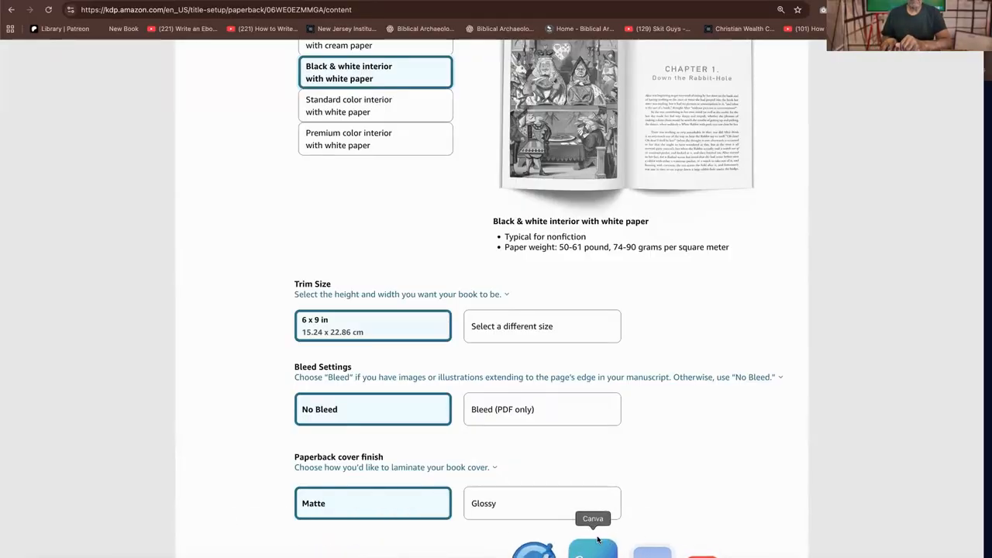
Switch to Canva to look over the coaching plan presentation's pages in a grid, and return to the KDP page
{"action": "left_click", "coordinate": [597, 539]}
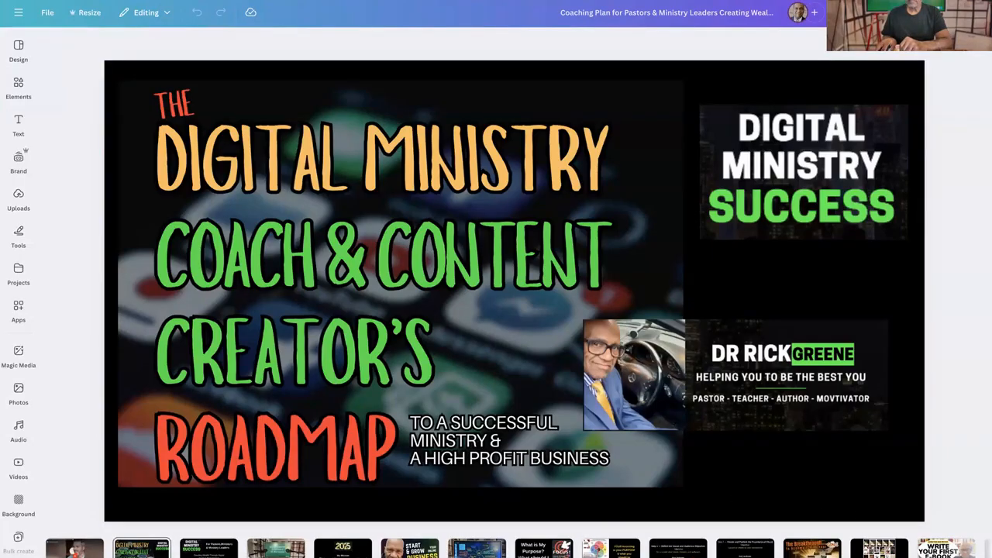
{"action": "left_click", "coordinate": [903, 557]}
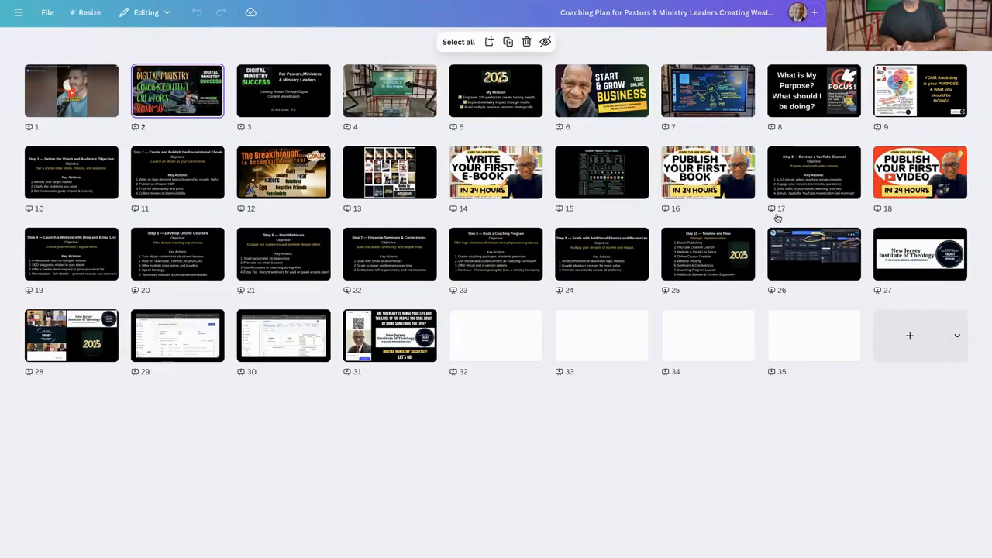
{"action": "mouse_move", "coordinate": [656, 173]}
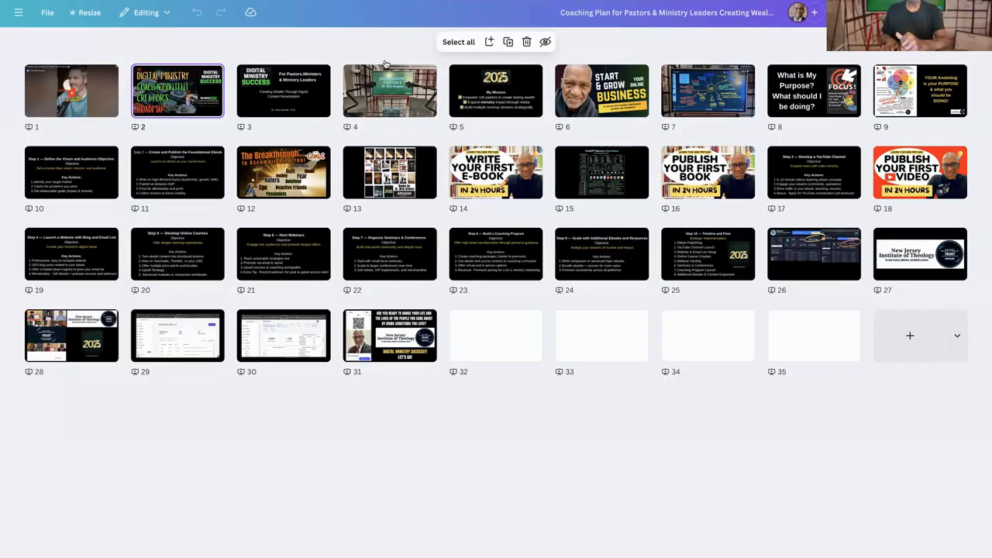
{"action": "left_click_drag", "start_coordinate": [560, 86], "coordinate": [545, 539]}
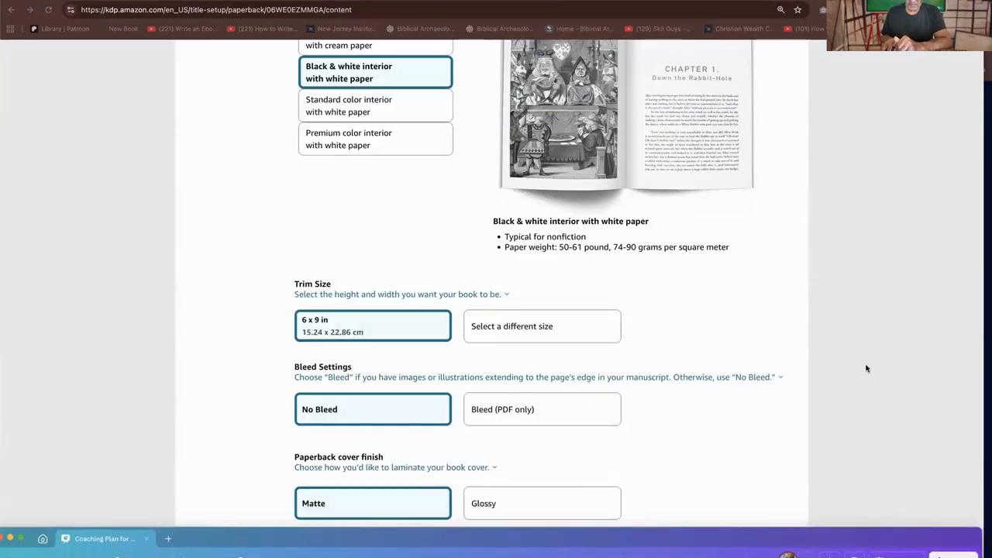
{"action": "left_click", "coordinate": [786, 412]}
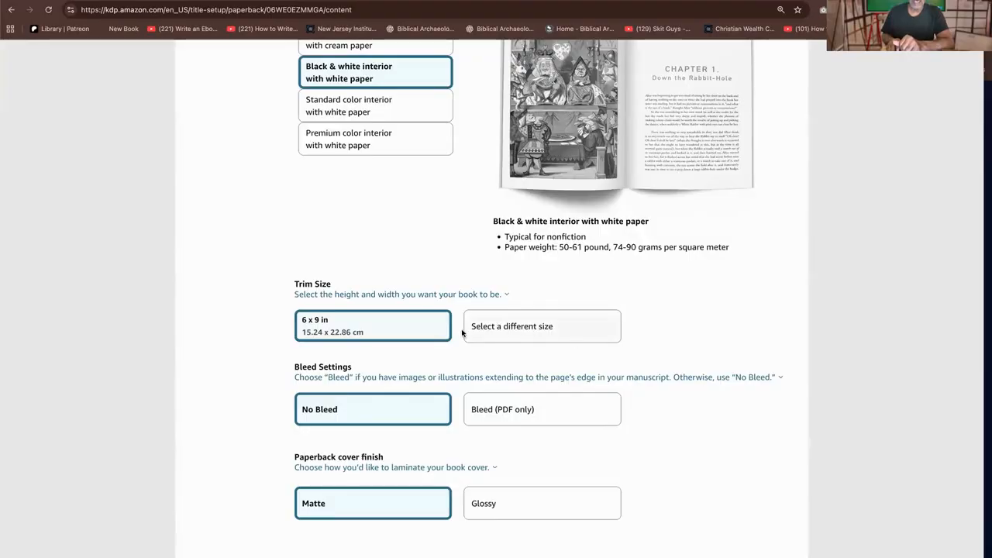
Try the 5.5 x 8.5 in and 8.5 x 11 in trim sizes for the paperback
{"action": "left_click", "coordinate": [541, 326]}
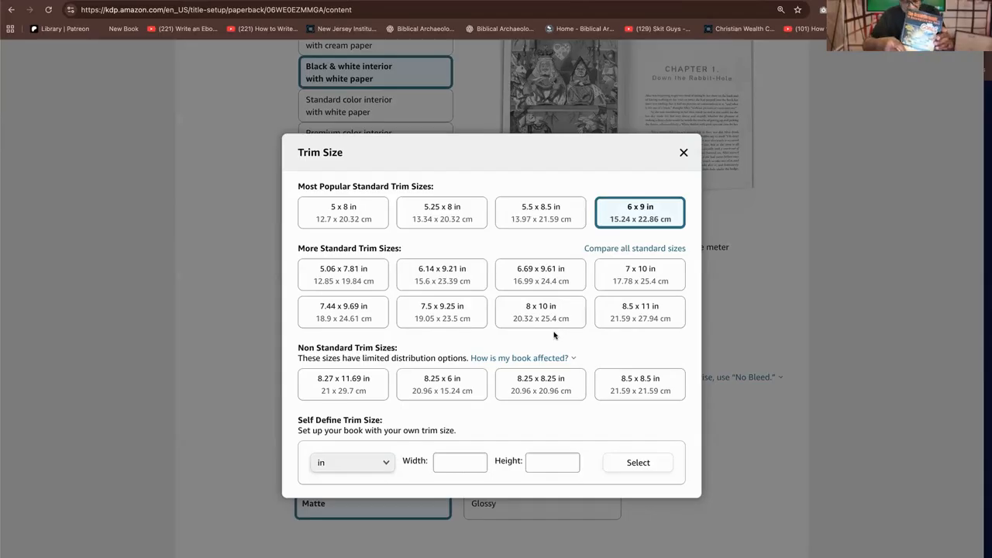
{"action": "left_click", "coordinate": [534, 213]}
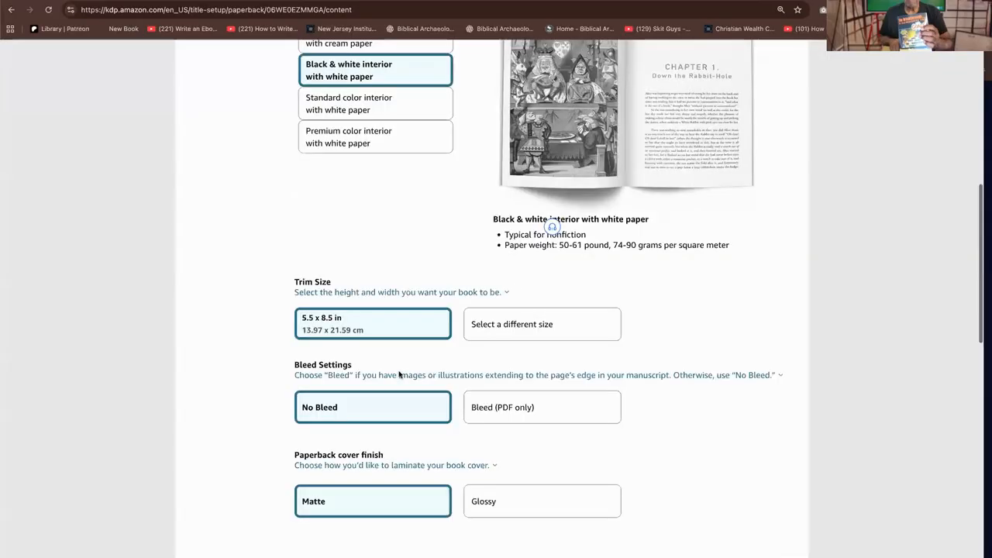
{"action": "left_click", "coordinate": [501, 324]}
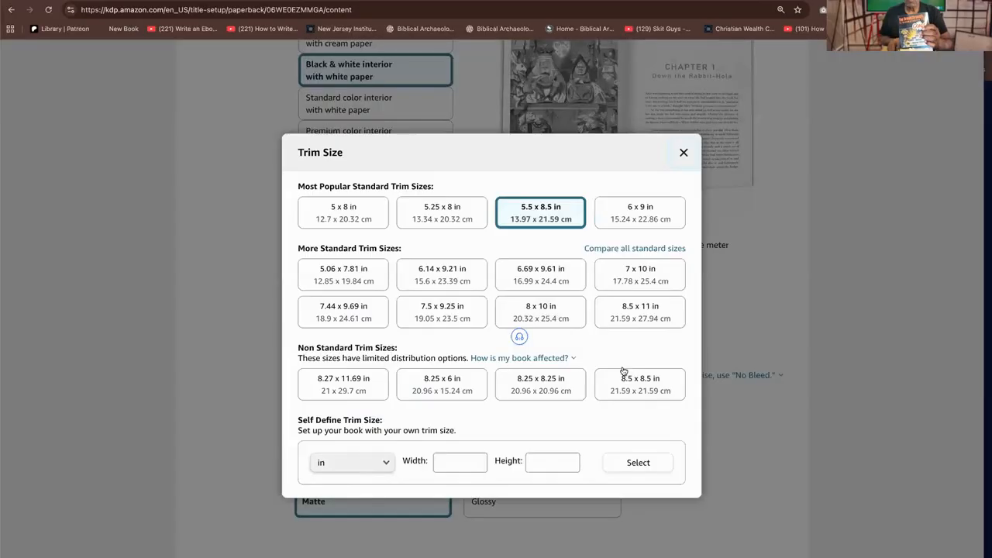
{"action": "left_click", "coordinate": [628, 312]}
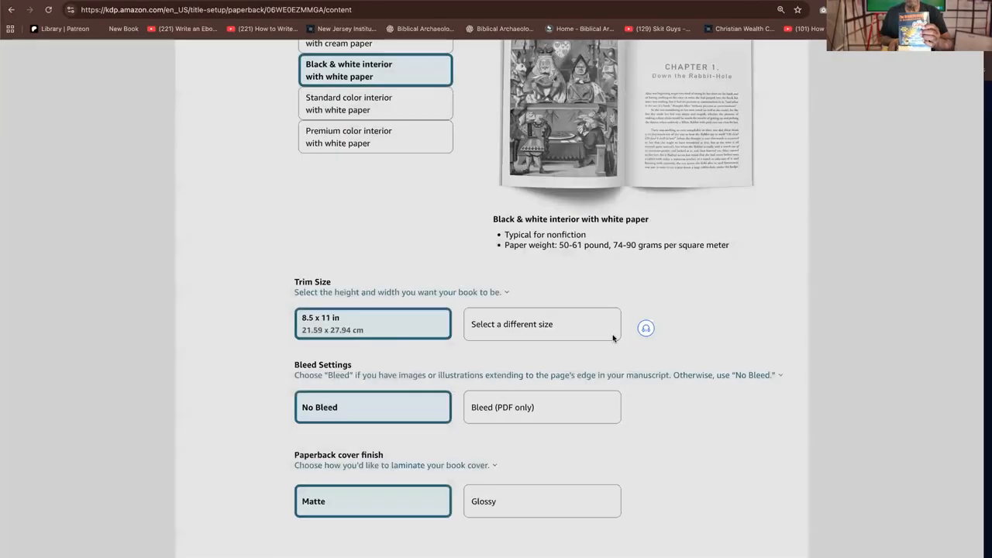
{"action": "left_click", "coordinate": [415, 331]}
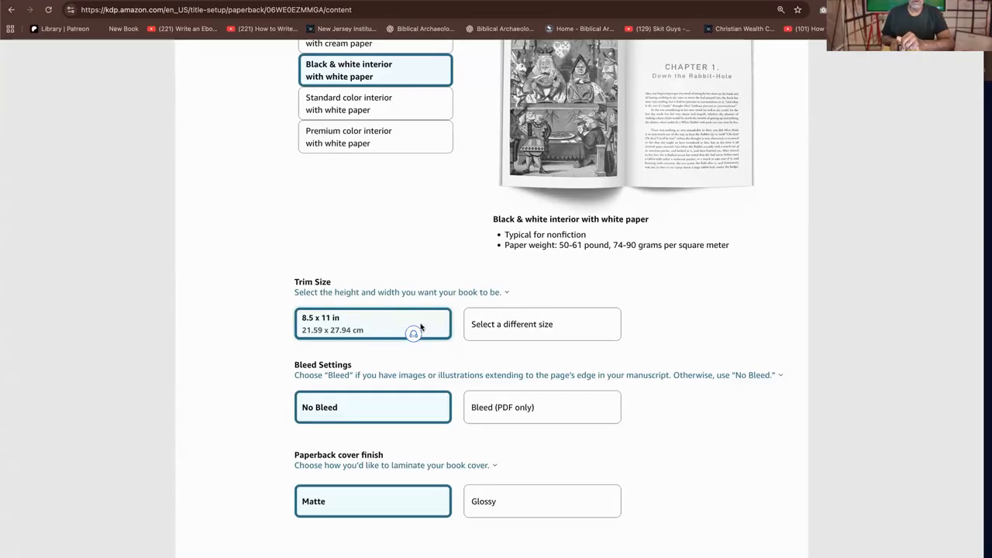
Set the paperback's trim size to the popular standard size of 6 x 9 in
{"action": "left_click", "coordinate": [523, 327]}
{"action": "left_click", "coordinate": [648, 225]}
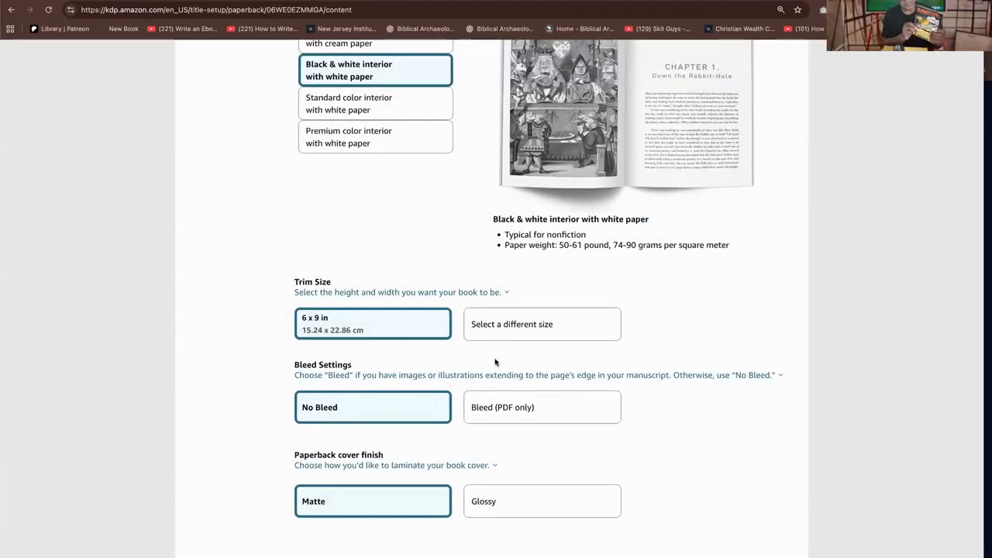
{"action": "mouse_move", "coordinate": [469, 379]}
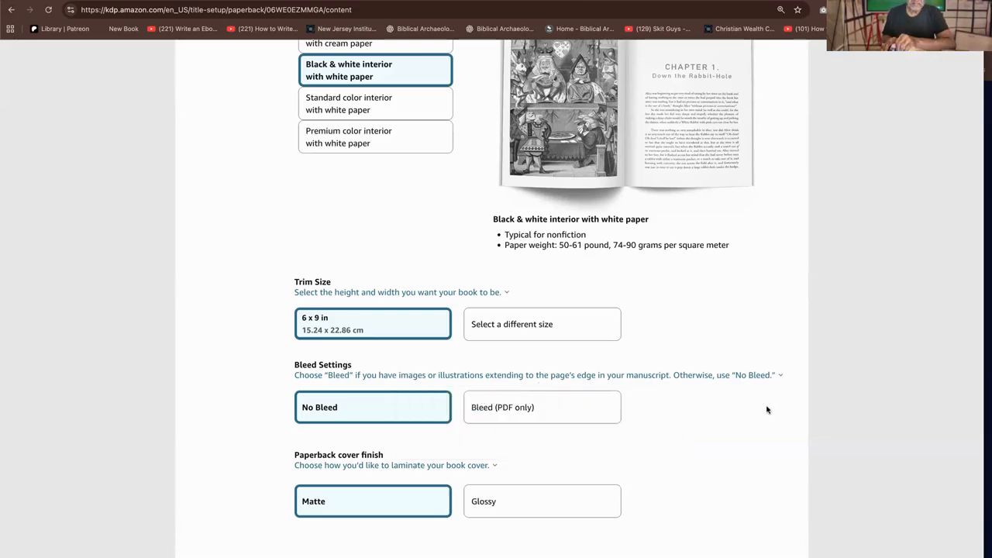
Choose a glossy finish for the paperback cover
{"action": "scroll", "coordinate": [522, 442], "scroll_direction": "down", "scroll_amount": 6}
{"action": "scroll", "coordinate": [484, 413], "scroll_direction": "up", "scroll_amount": 7}
{"action": "scroll", "coordinate": [484, 411], "scroll_direction": "down", "scroll_amount": 4}
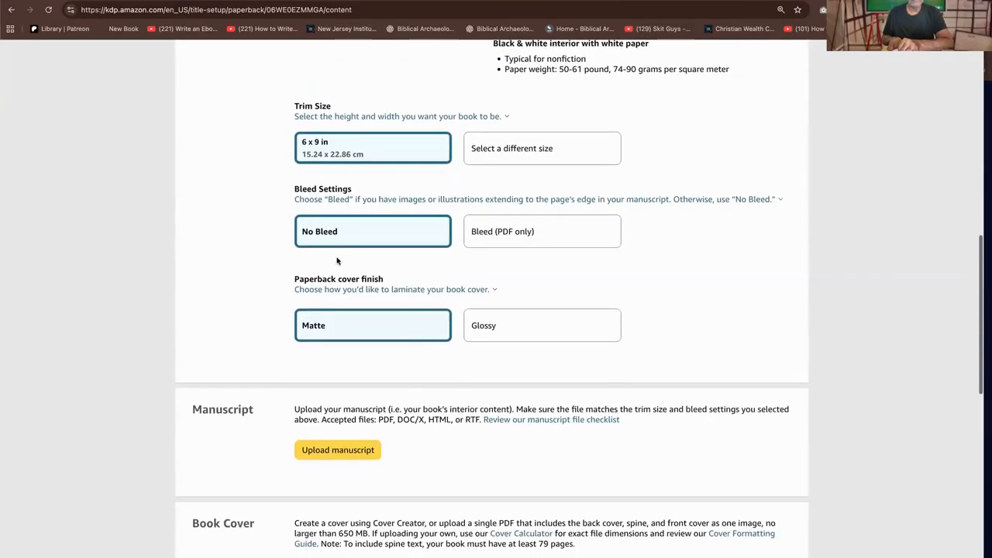
{"action": "scroll", "coordinate": [366, 303], "scroll_direction": "up", "scroll_amount": 1}
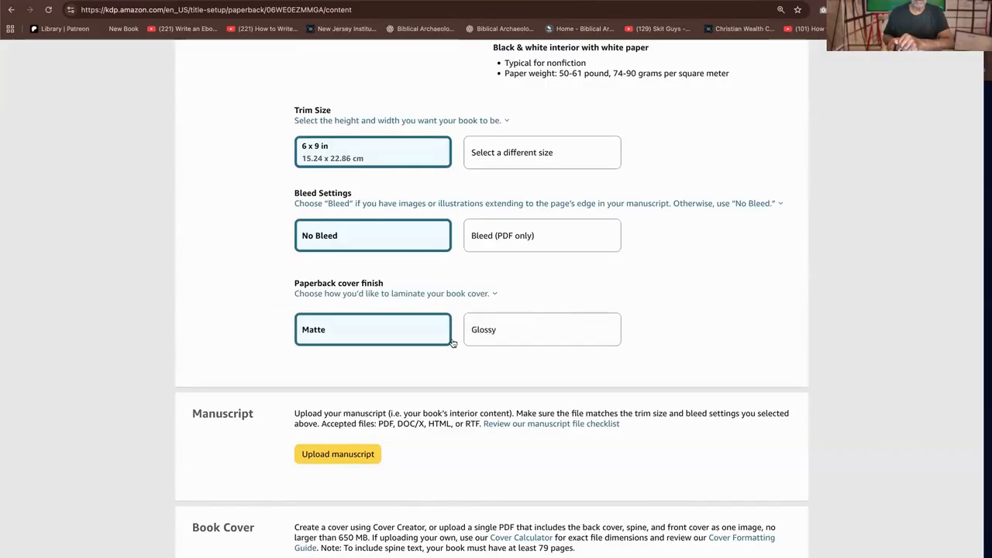
{"action": "left_click", "coordinate": [525, 327]}
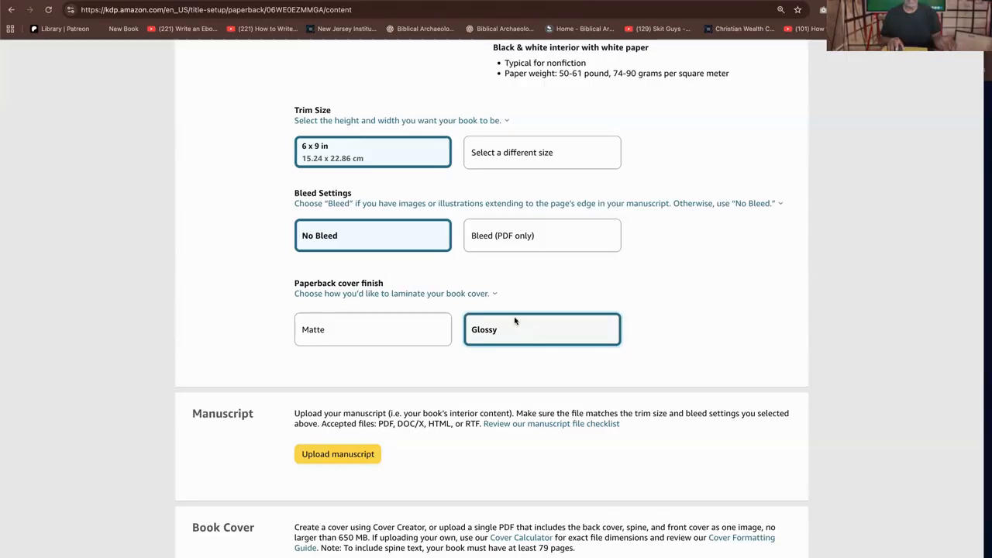
Start the manuscript upload, browse to the Downloads folder and show its files as icons
{"action": "left_click", "coordinate": [354, 456]}
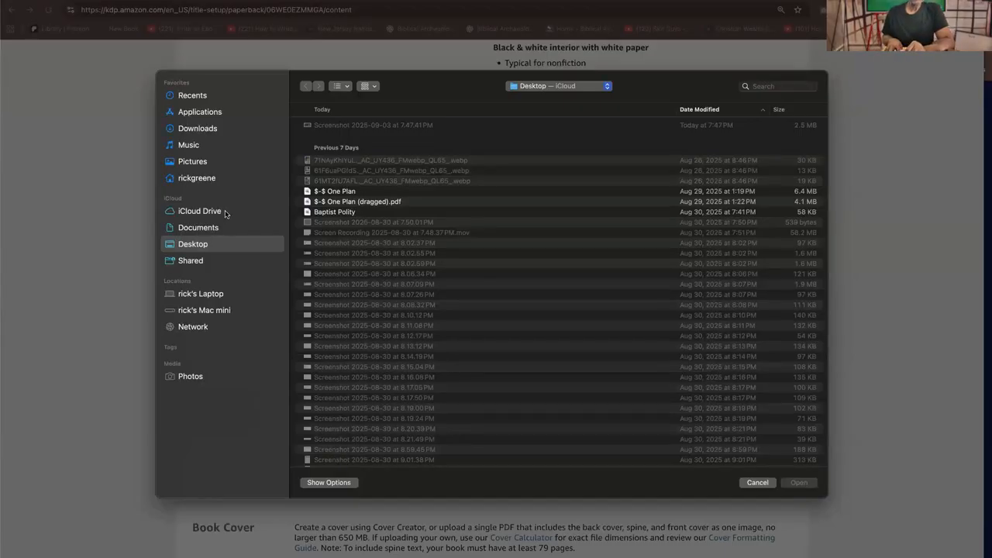
{"action": "left_click", "coordinate": [198, 129]}
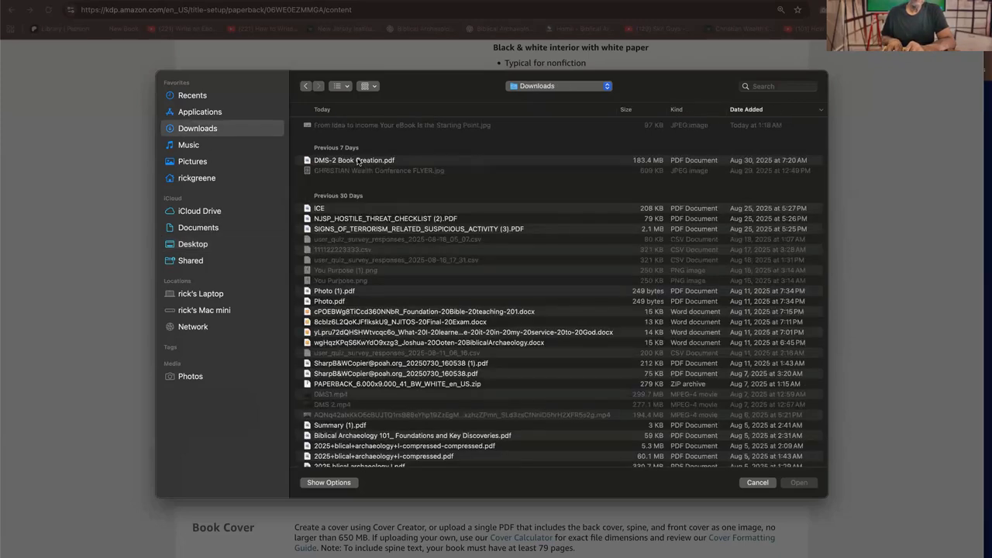
{"action": "left_click", "coordinate": [372, 161]}
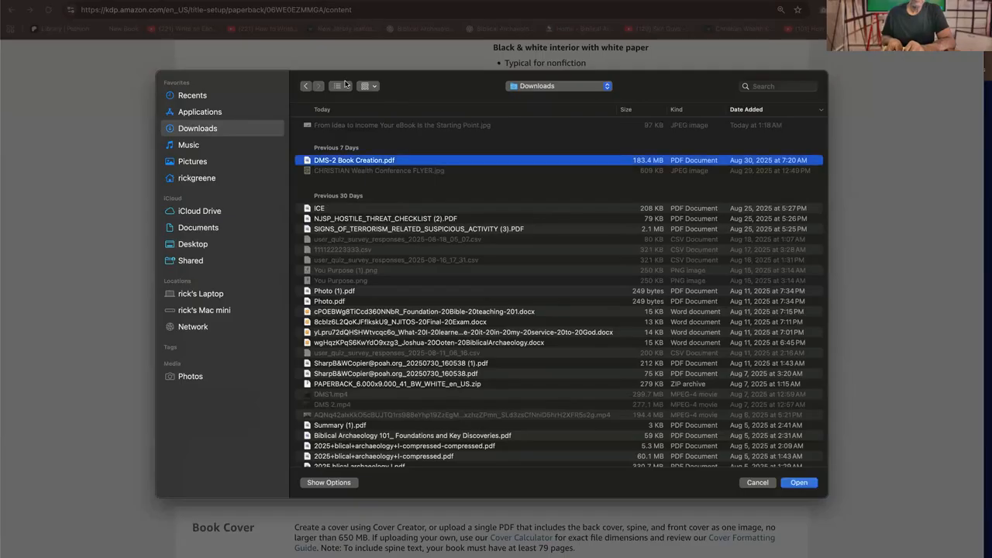
{"action": "left_click", "coordinate": [344, 87]}
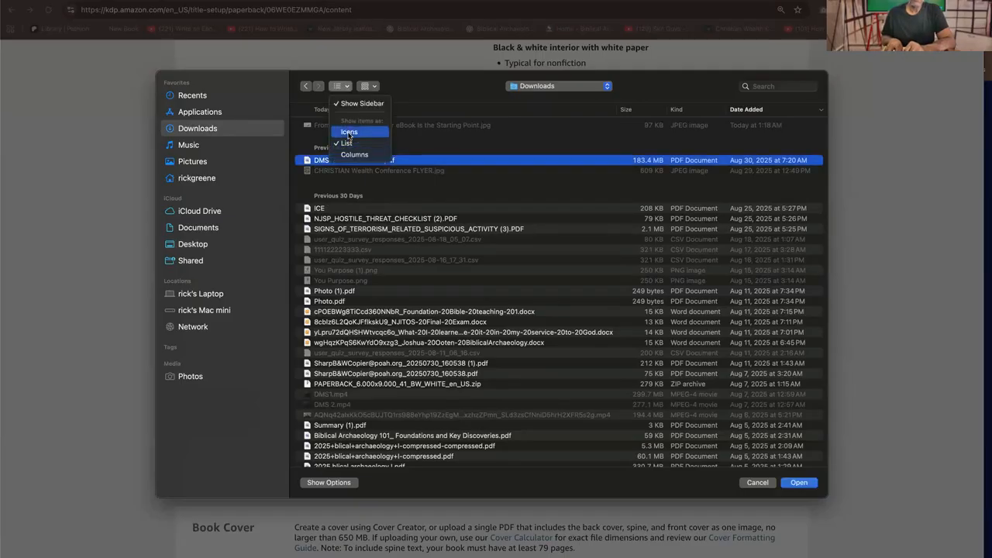
{"action": "left_click", "coordinate": [350, 133]}
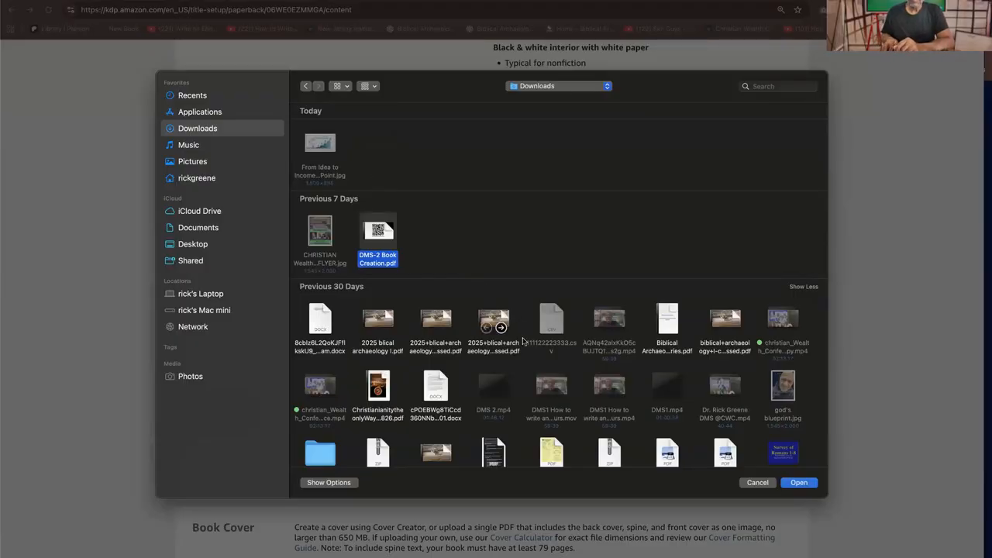
Find "CHRISTIAN Wealth Conference.pdf" among the April files and upload it as the manuscript
{"action": "scroll", "coordinate": [544, 367], "scroll_direction": "down", "scroll_amount": 3}
{"action": "scroll", "coordinate": [544, 368], "scroll_direction": "down", "scroll_amount": 2}
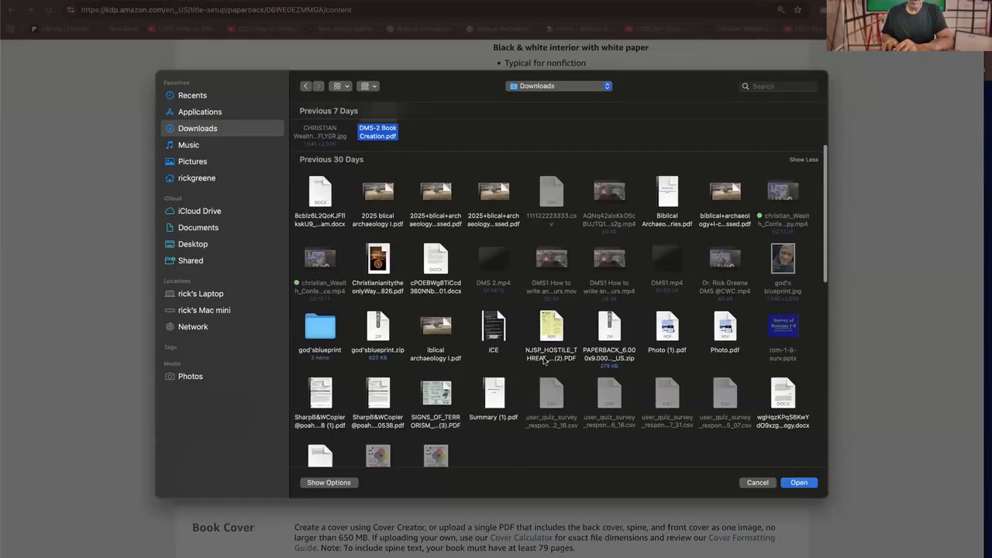
{"action": "scroll", "coordinate": [543, 360], "scroll_direction": "down", "scroll_amount": 2}
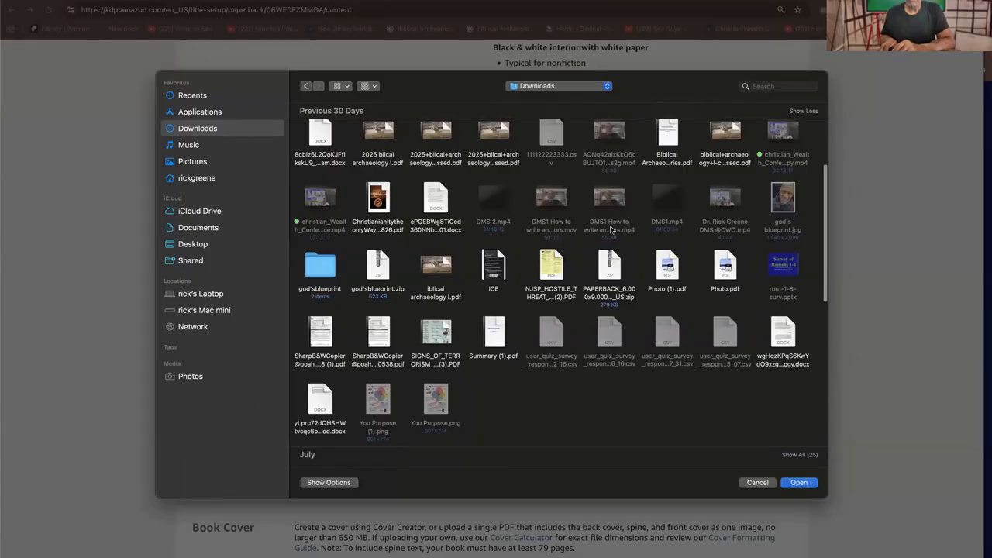
{"action": "scroll", "coordinate": [601, 221], "scroll_direction": "up", "scroll_amount": 1}
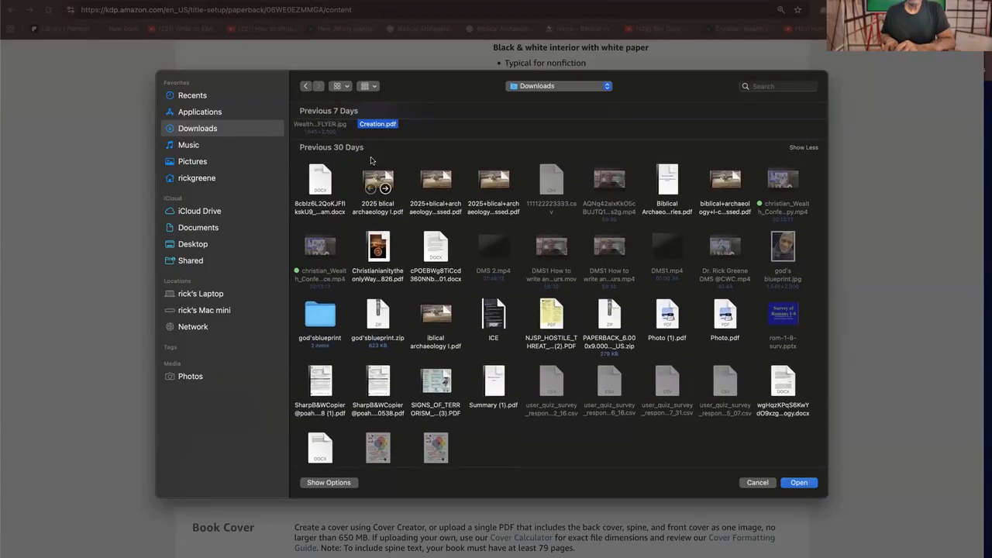
{"action": "scroll", "coordinate": [387, 138], "scroll_direction": "down", "scroll_amount": 2}
{"action": "scroll", "coordinate": [387, 143], "scroll_direction": "up", "scroll_amount": 4}
{"action": "scroll", "coordinate": [387, 145], "scroll_direction": "down", "scroll_amount": 4}
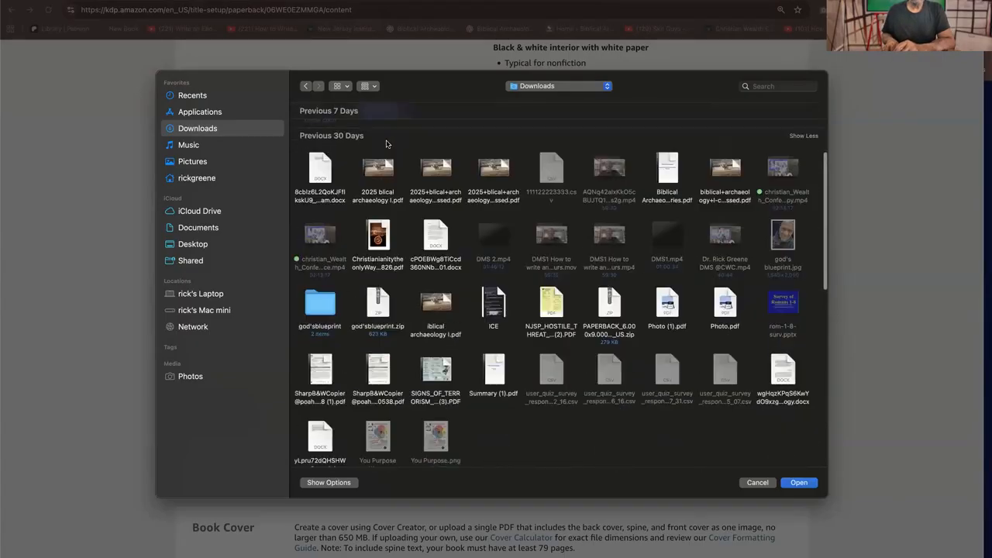
{"action": "scroll", "coordinate": [387, 145], "scroll_direction": "up", "scroll_amount": 1}
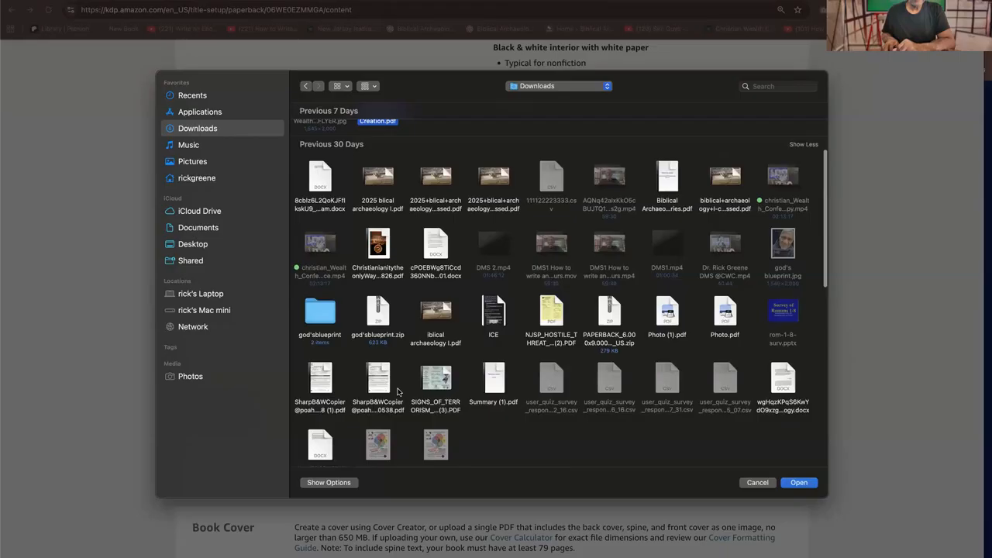
{"action": "scroll", "coordinate": [387, 375], "scroll_direction": "down", "scroll_amount": 3}
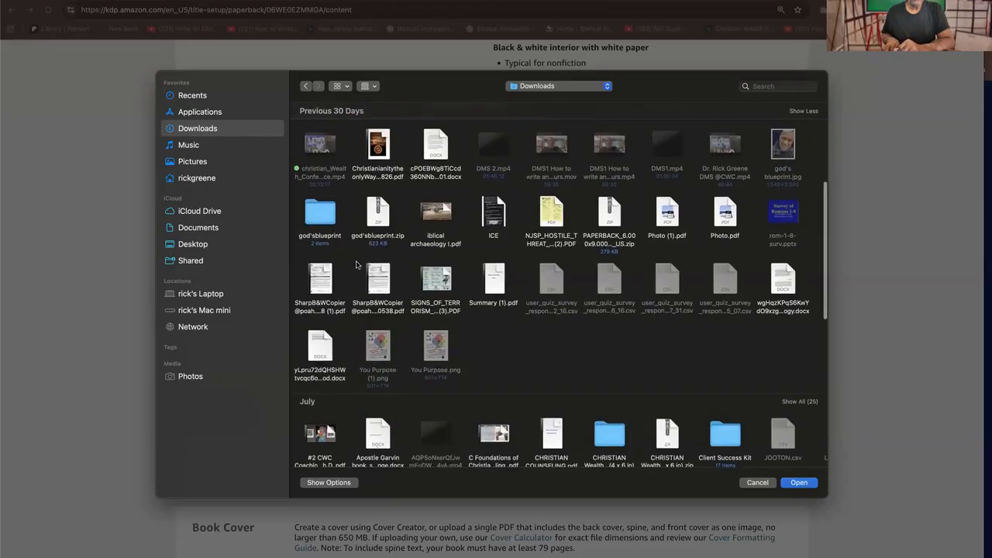
{"action": "scroll", "coordinate": [521, 431], "scroll_direction": "down", "scroll_amount": 3}
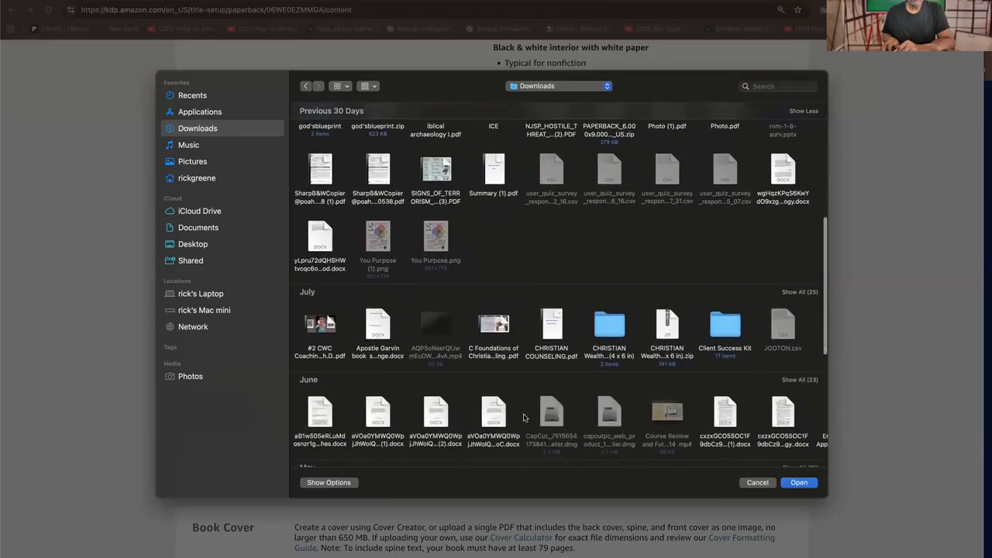
{"action": "scroll", "coordinate": [524, 414], "scroll_direction": "down", "scroll_amount": 5}
{"action": "scroll", "coordinate": [523, 413], "scroll_direction": "down", "scroll_amount": 5}
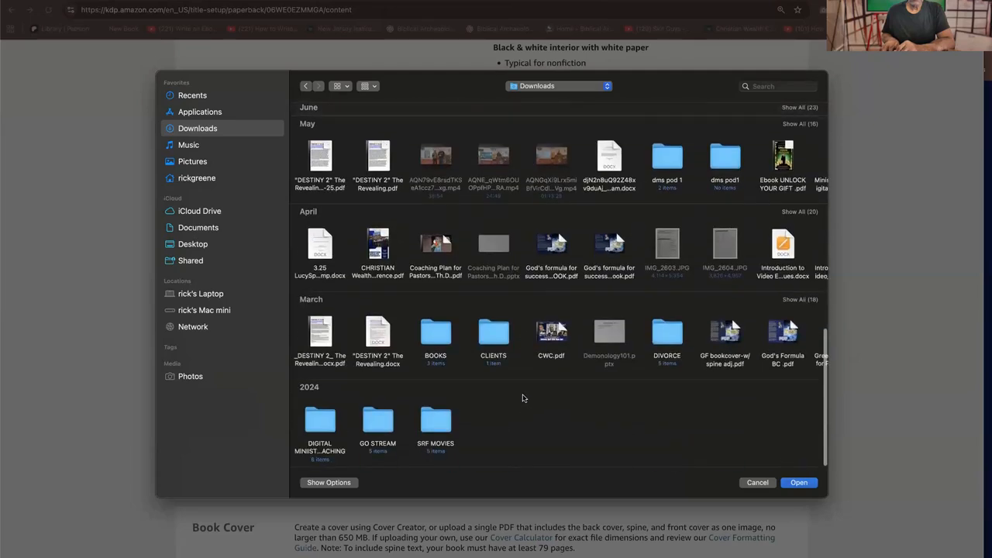
{"action": "left_click", "coordinate": [375, 253]}
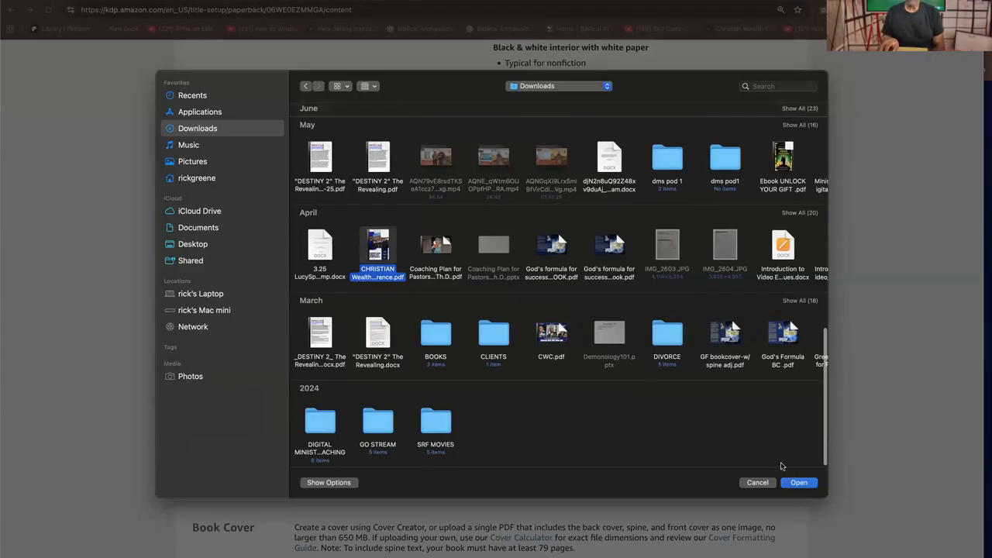
{"action": "left_click", "coordinate": [799, 482]}
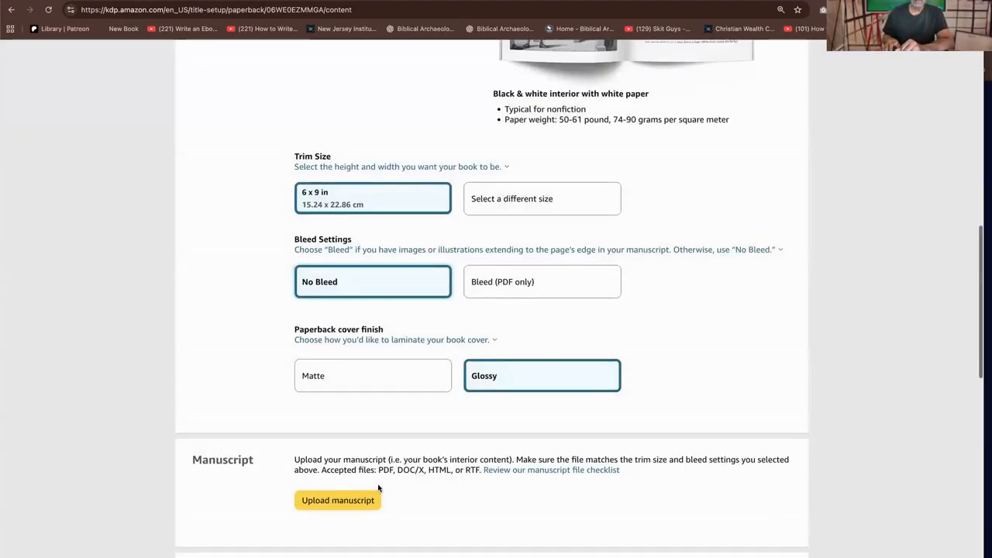
Try the book cover option for uploading an existing print-ready PDF, and switch back to using Cover Creator
{"action": "scroll", "coordinate": [380, 488], "scroll_direction": "down", "scroll_amount": 3}
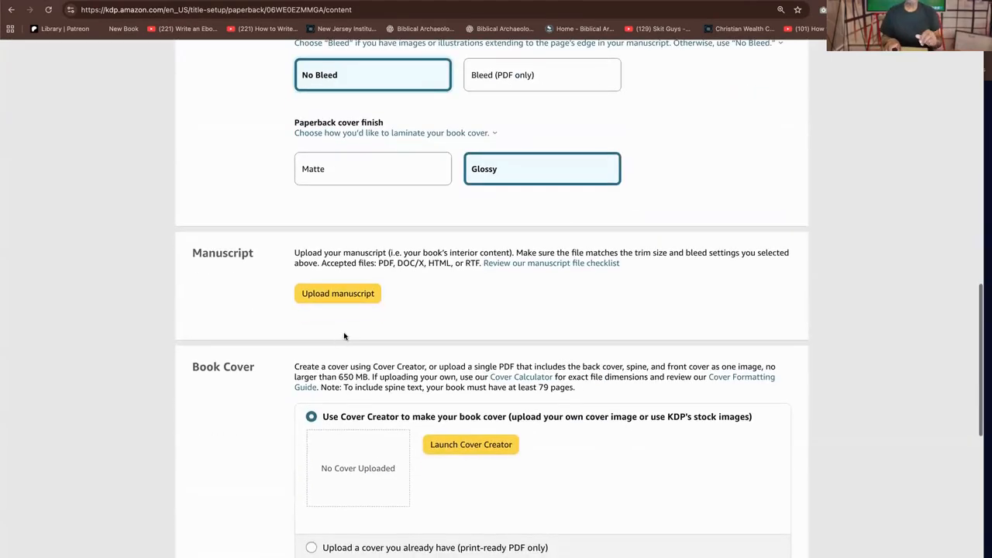
{"action": "scroll", "coordinate": [455, 428], "scroll_direction": "down", "scroll_amount": 5}
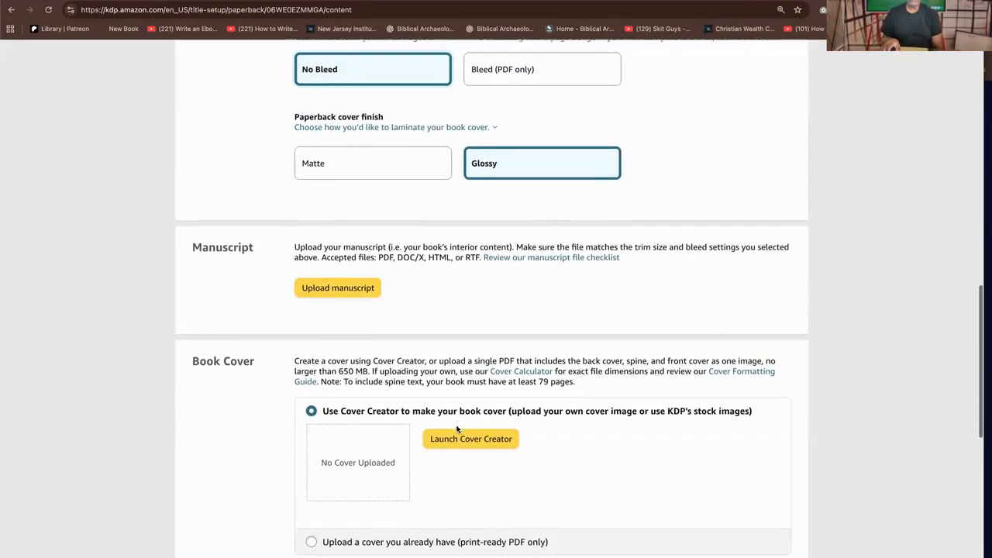
{"action": "scroll", "coordinate": [456, 428], "scroll_direction": "up", "scroll_amount": 2}
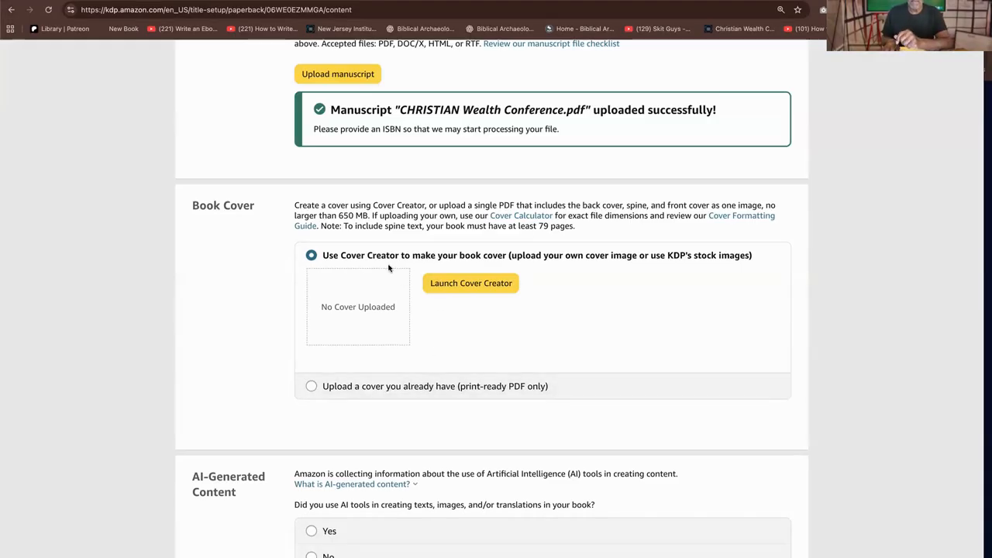
{"action": "left_click", "coordinate": [375, 388]}
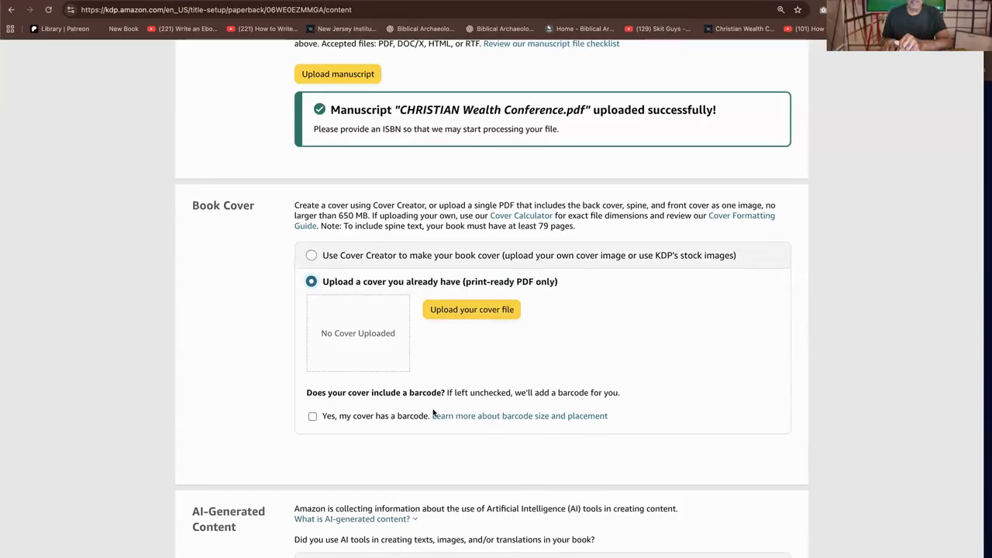
{"action": "left_click", "coordinate": [401, 255]}
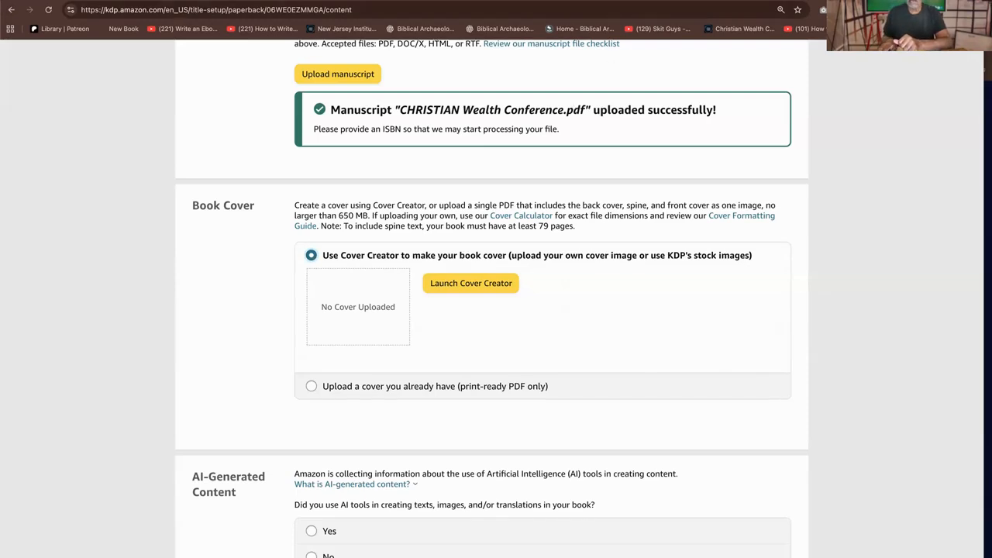
Duplicate the paperback content page in a new tab and search the web there for "kdp cover specs"
{"action": "right_click", "coordinate": [821, 10]}
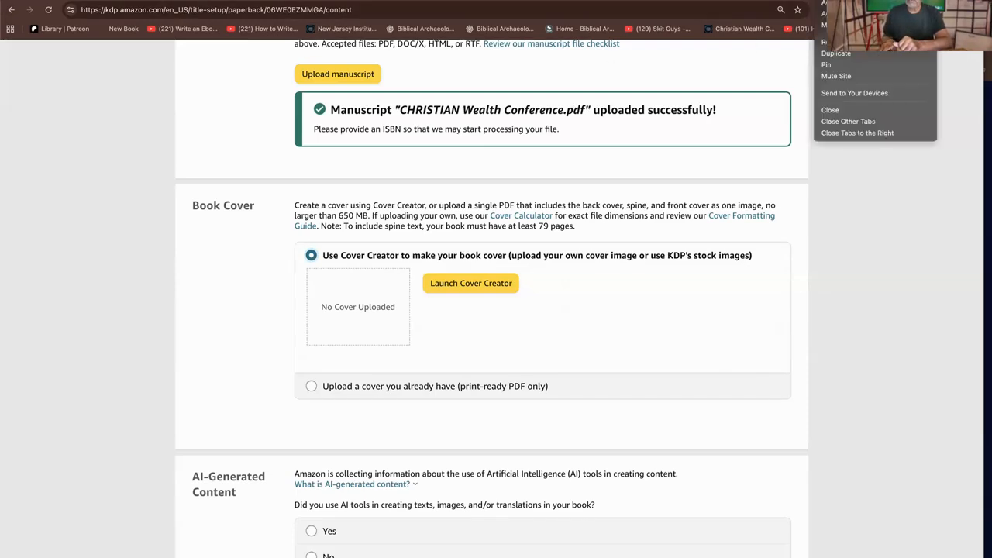
{"action": "left_click", "coordinate": [836, 53]}
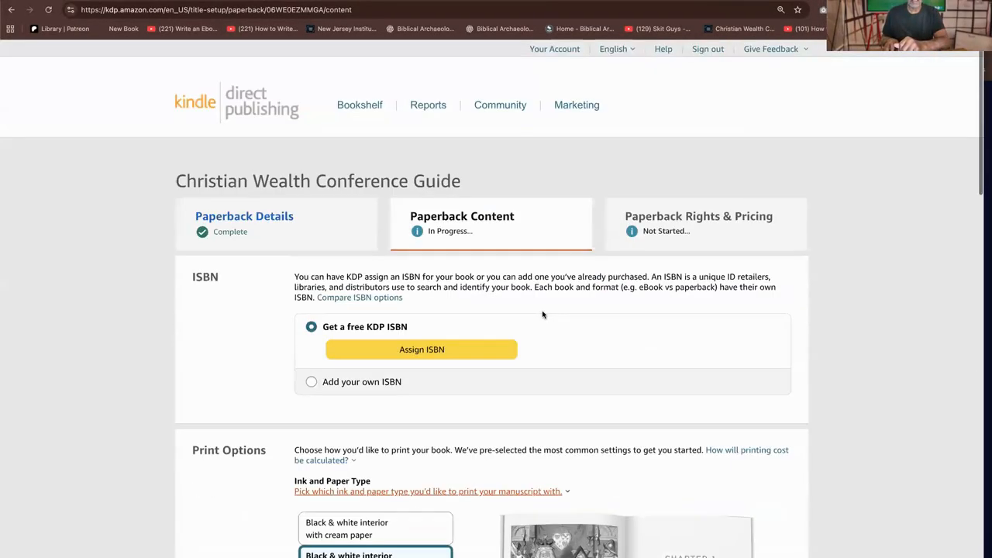
{"action": "left_click", "coordinate": [446, 11]}
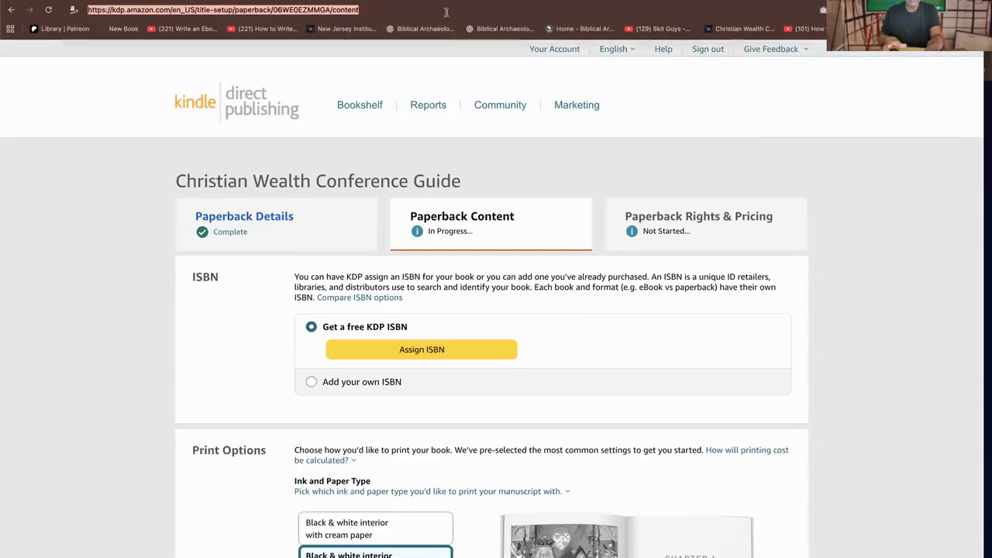
{"action": "type", "text": "kd"}
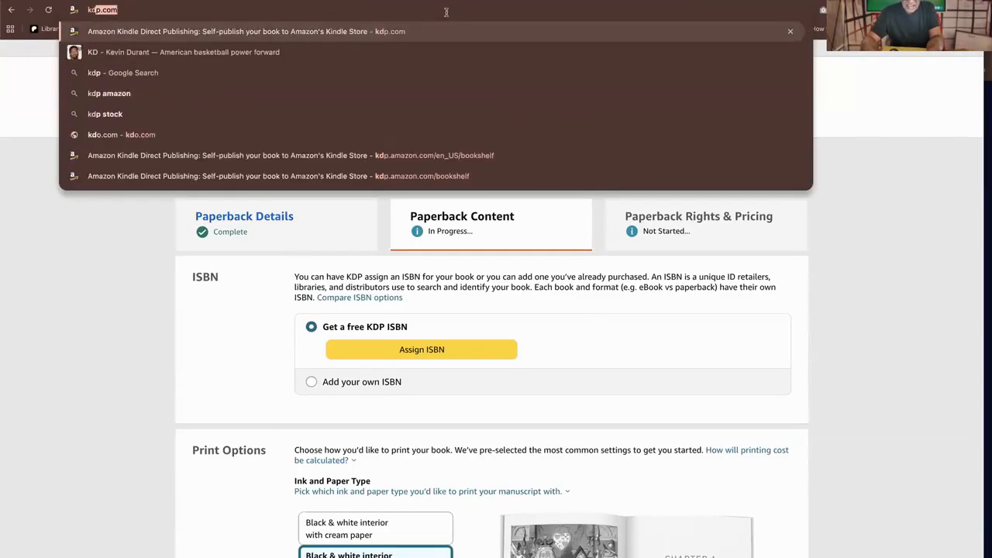
{"action": "type", "text": "p co"}
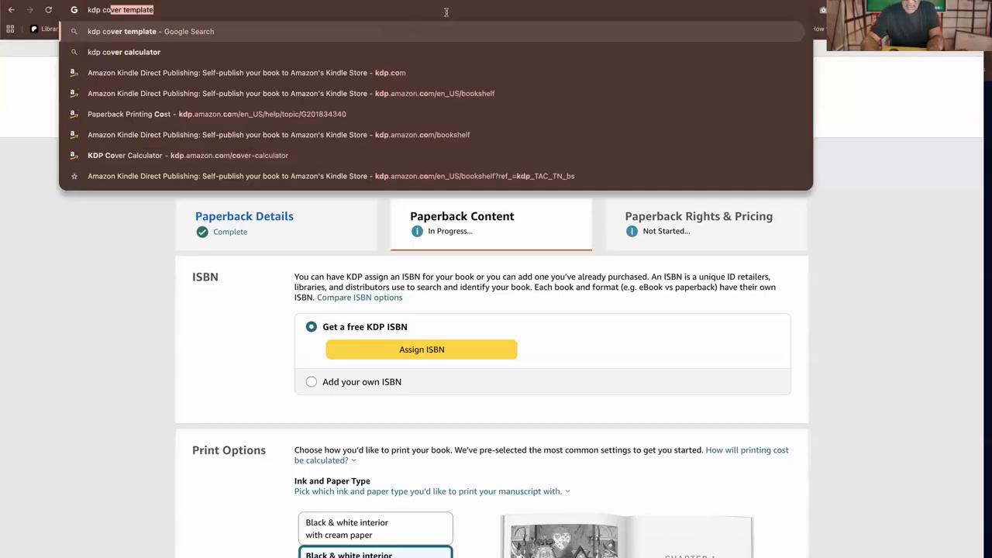
{"action": "type", "text": "ver"}
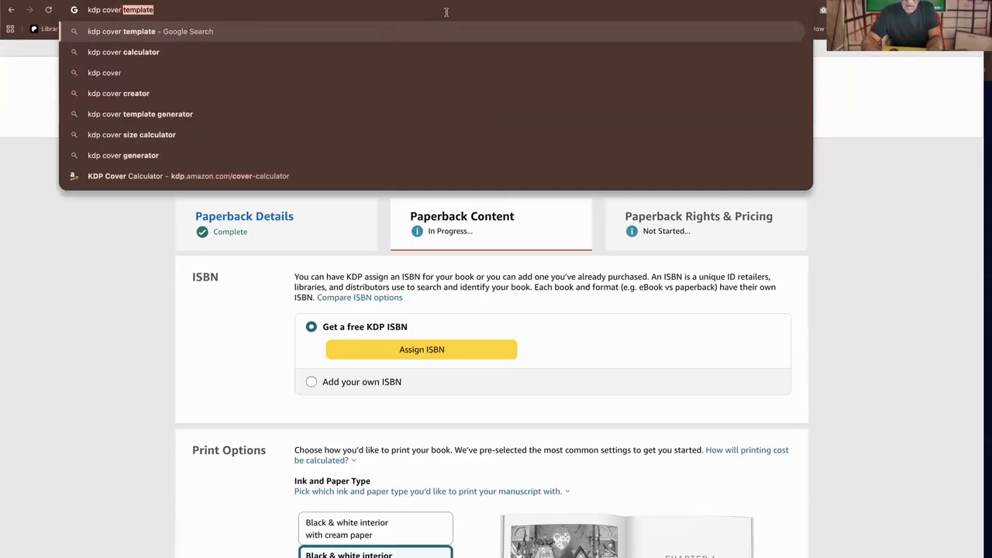
{"action": "type", "text": " specs"}
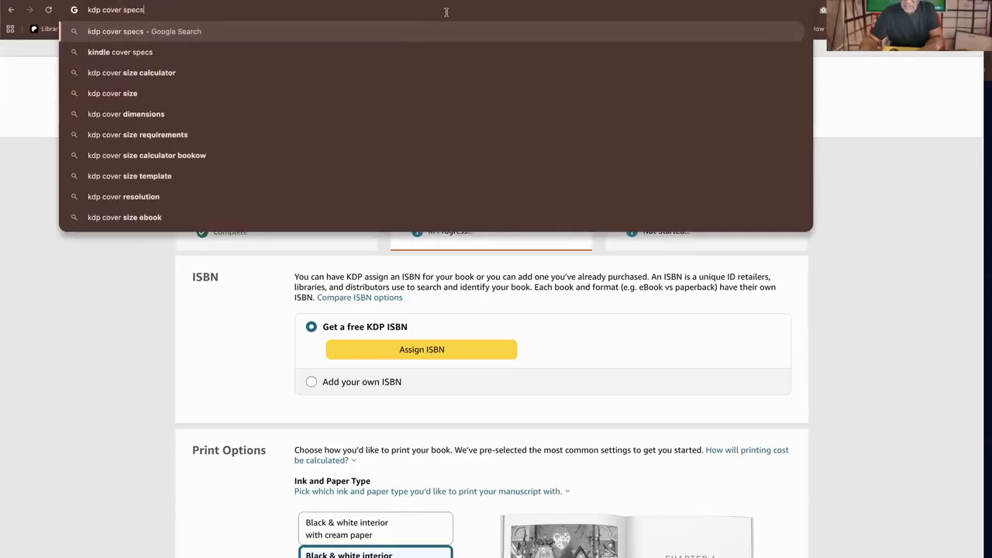
{"action": "key", "text": "Return"}
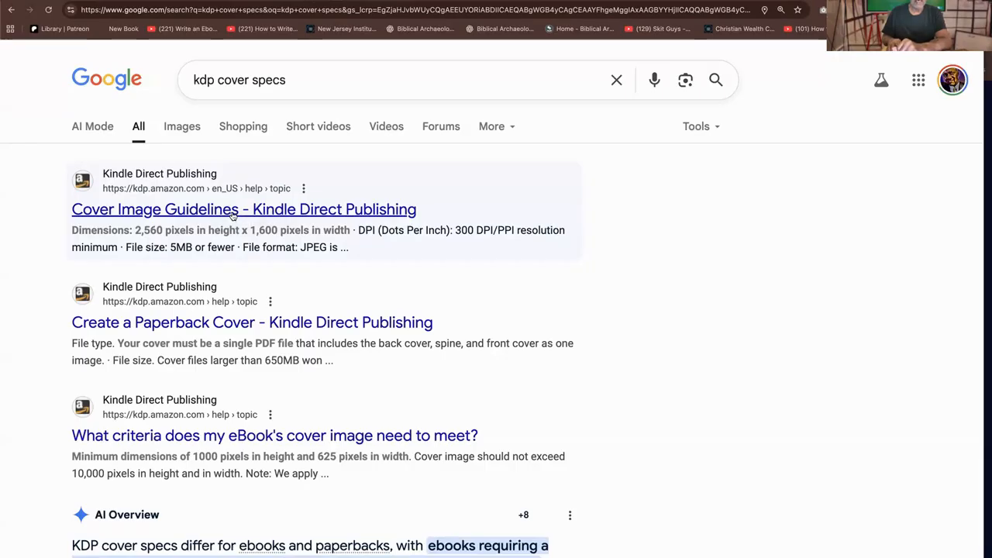
Open the Cover Image Guidelines help page and read through its cover size and format requirements
{"action": "left_click", "coordinate": [234, 215]}
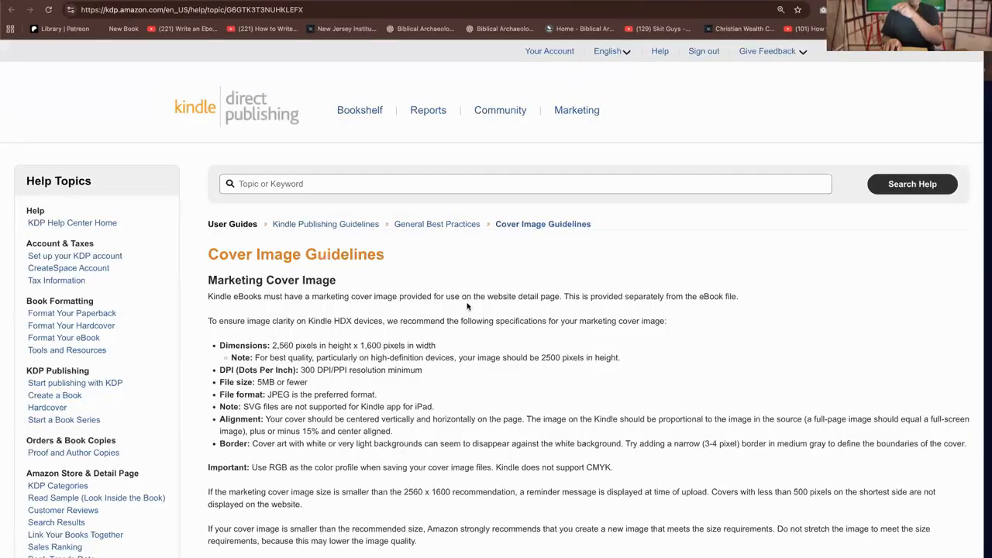
{"action": "scroll", "coordinate": [369, 308], "scroll_direction": "down", "scroll_amount": 5}
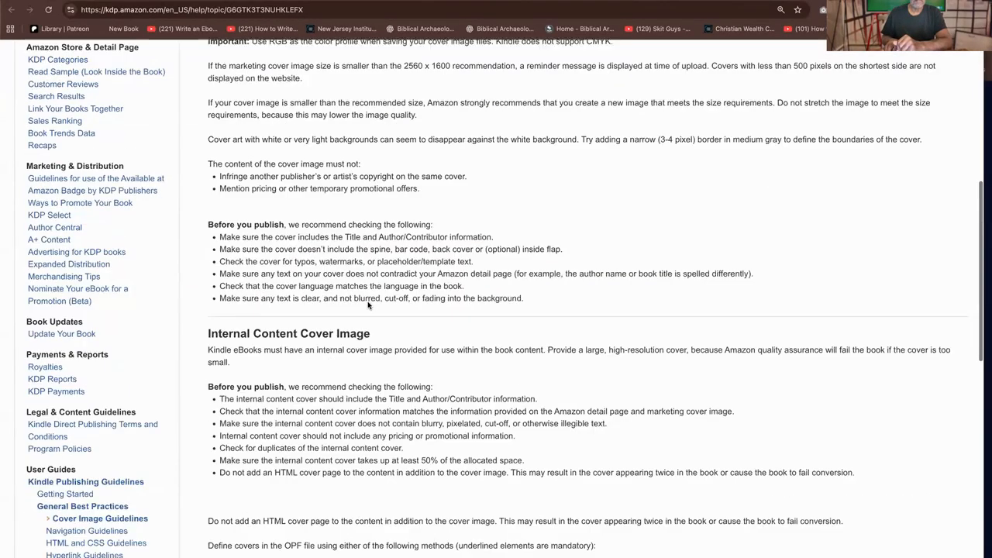
{"action": "scroll", "coordinate": [374, 304], "scroll_direction": "down", "scroll_amount": 5}
{"action": "scroll", "coordinate": [374, 307], "scroll_direction": "down", "scroll_amount": 4}
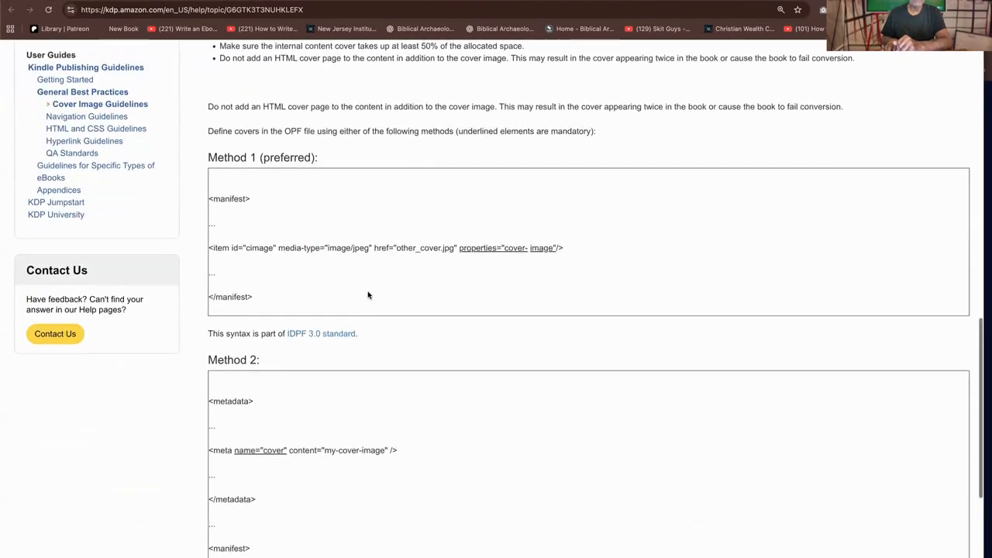
{"action": "scroll", "coordinate": [373, 307], "scroll_direction": "up", "scroll_amount": 5}
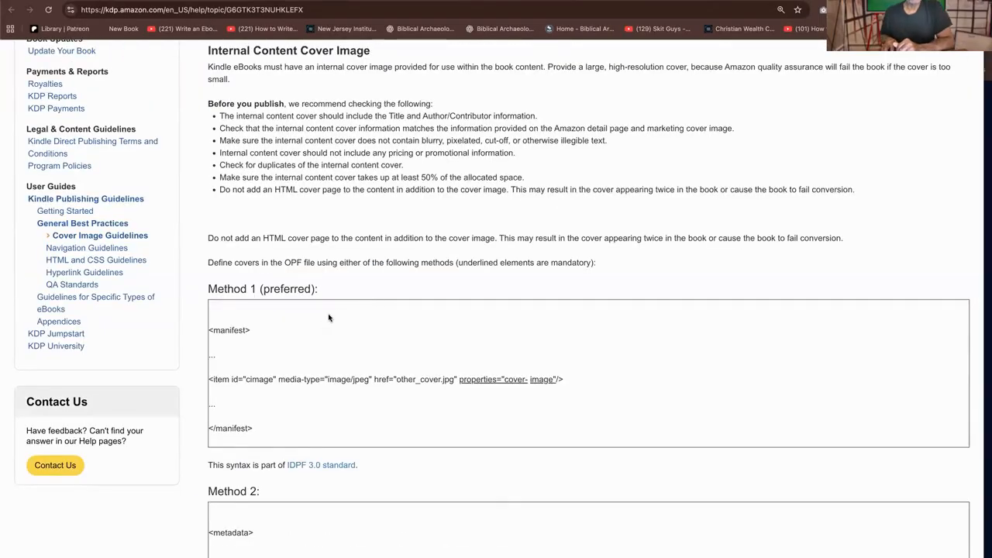
{"action": "scroll", "coordinate": [331, 314], "scroll_direction": "up", "scroll_amount": 5}
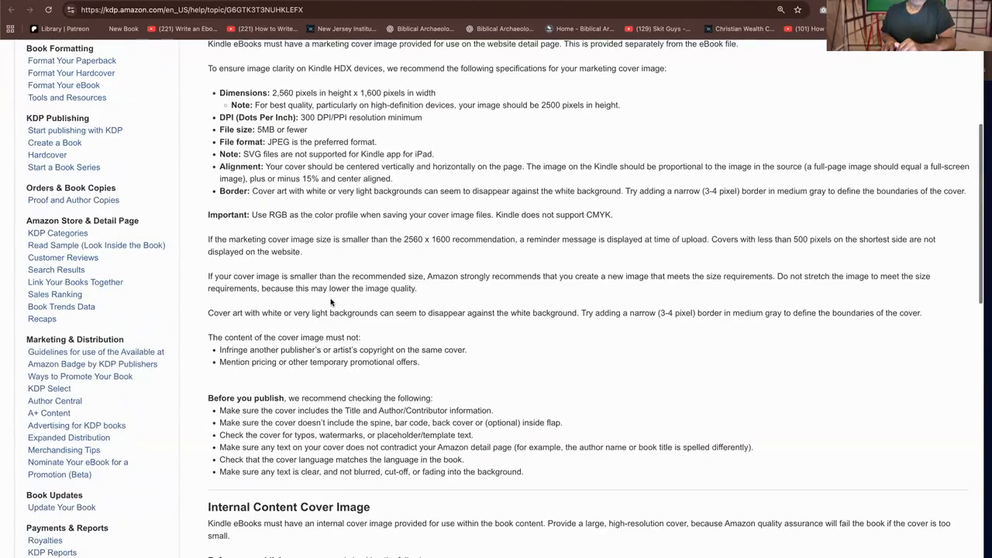
{"action": "scroll", "coordinate": [332, 302], "scroll_direction": "up", "scroll_amount": 4}
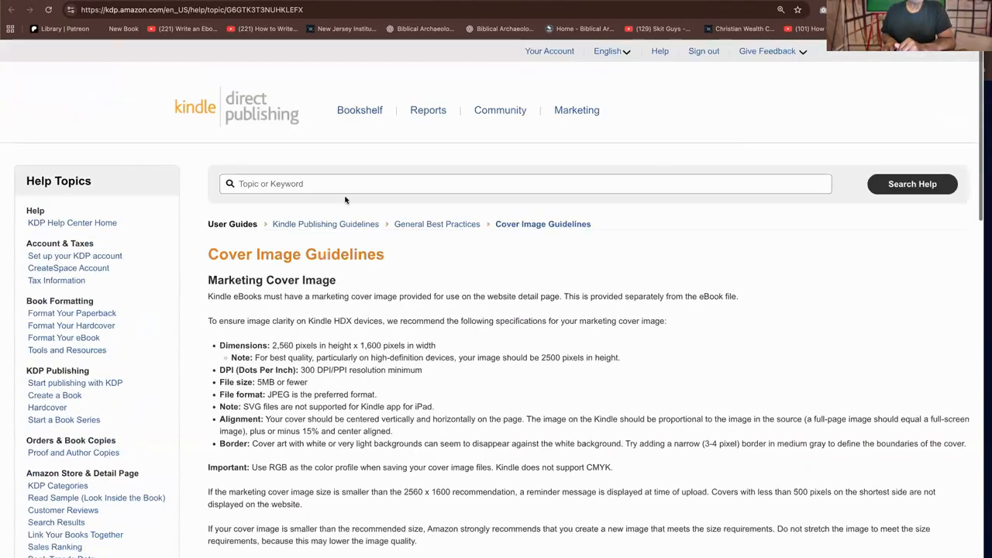
Search the web for "cover calculator kdp" and open the KDP Cover Calculator page
{"action": "left_click", "coordinate": [341, 13]}
{"action": "type", "text": "co"}
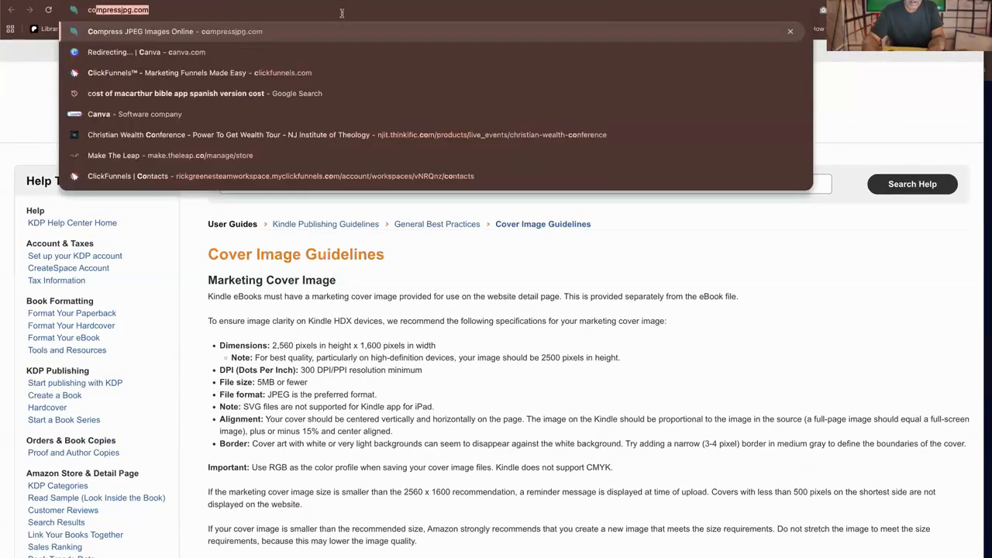
{"action": "type", "text": "ver c"}
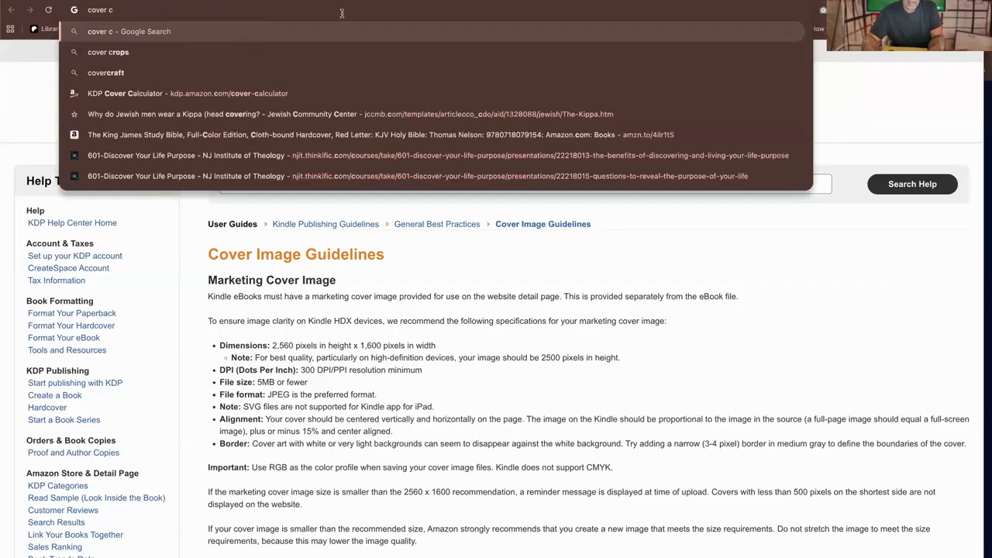
{"action": "type", "text": "alculator"}
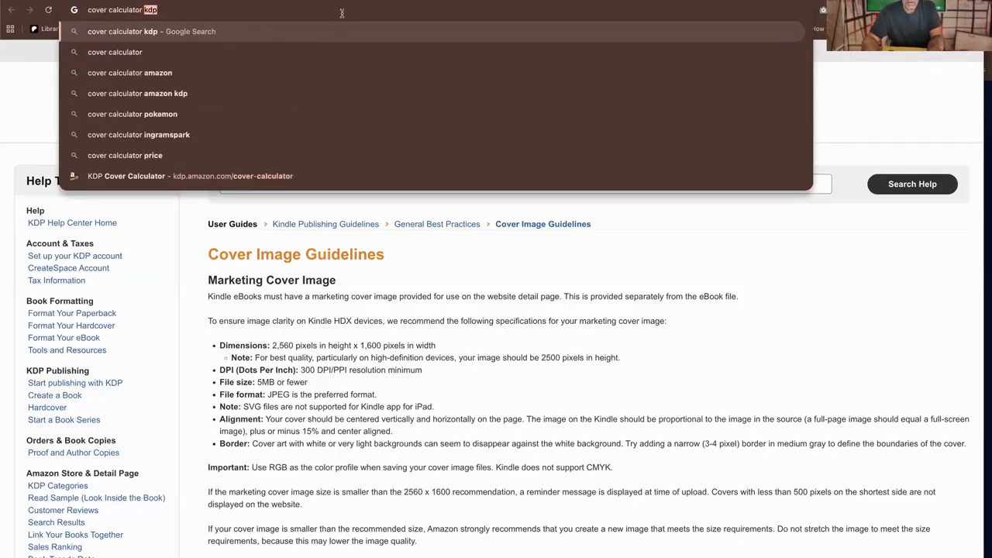
{"action": "type", "text": " kdp"}
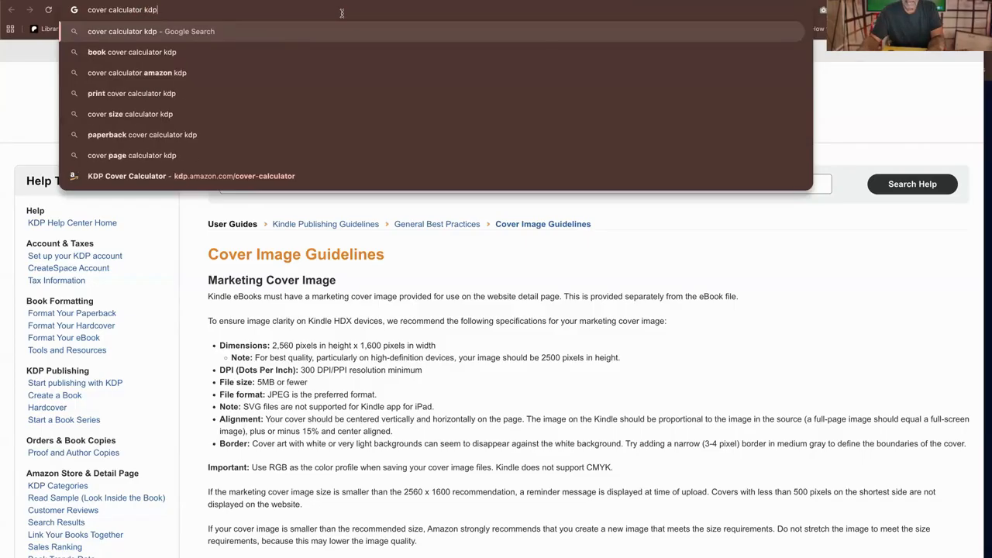
{"action": "key", "text": "Return"}
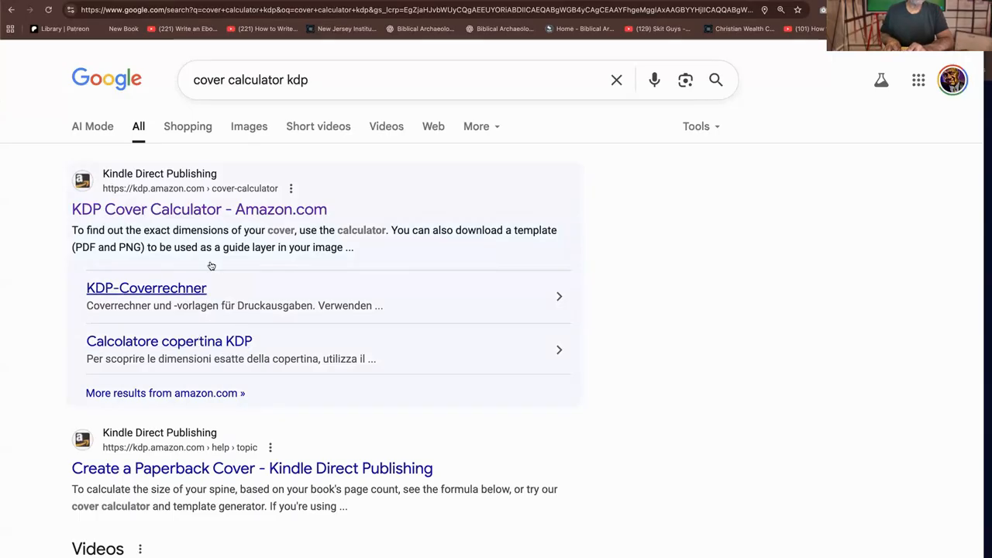
{"action": "left_click", "coordinate": [235, 211]}
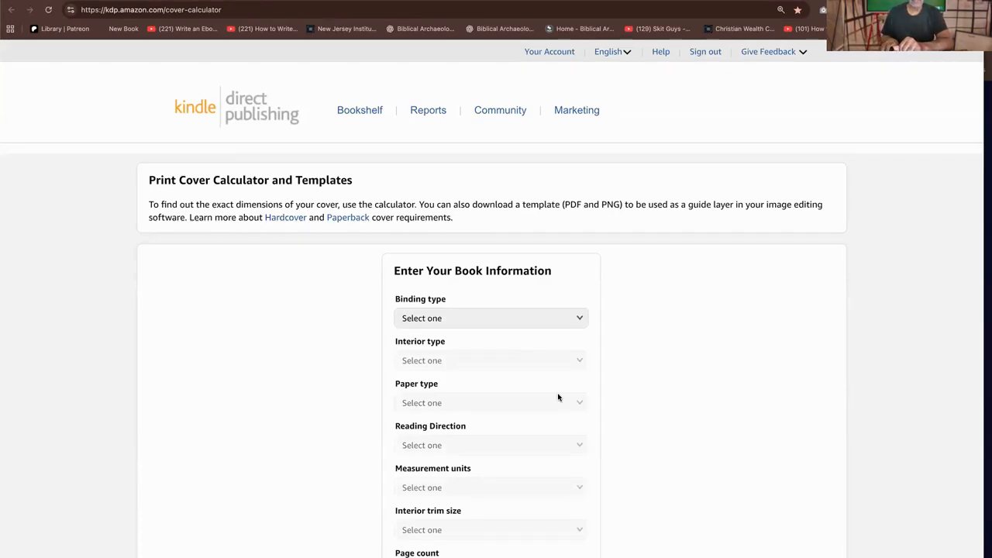
Set the book's binding type to Paperback, interior type to Premium color and paper type to White paper
{"action": "left_click", "coordinate": [581, 318]}
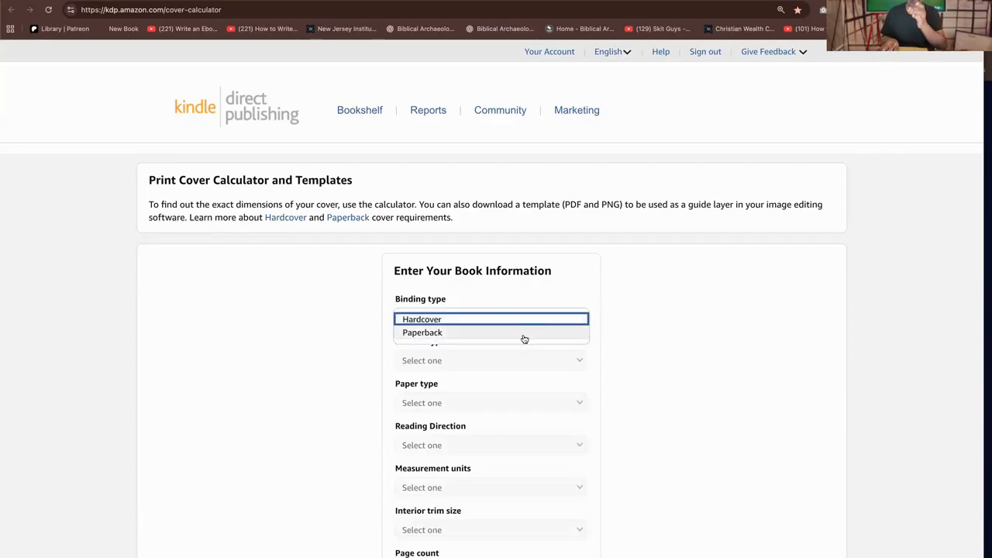
{"action": "left_click", "coordinate": [525, 335]}
{"action": "left_click", "coordinate": [539, 361]}
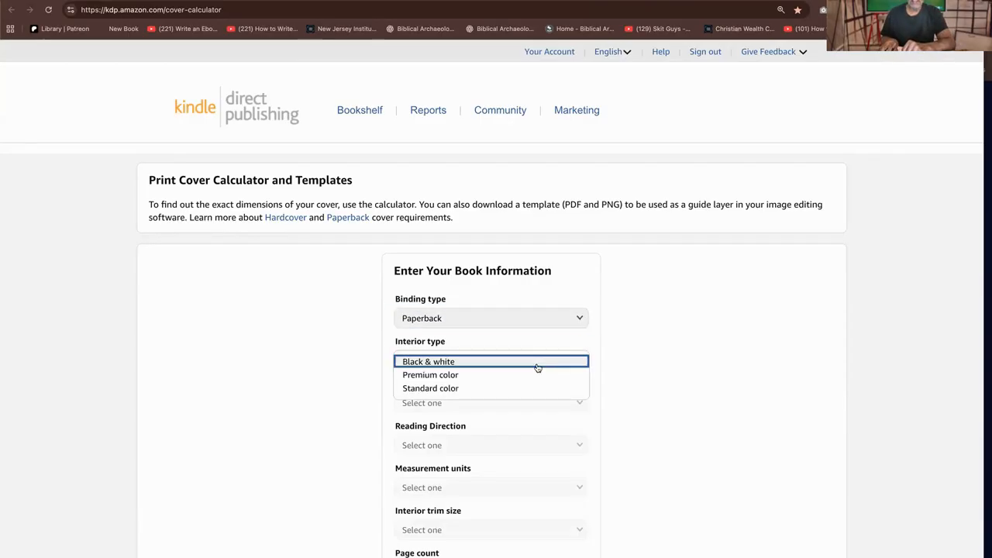
{"action": "left_click", "coordinate": [482, 376]}
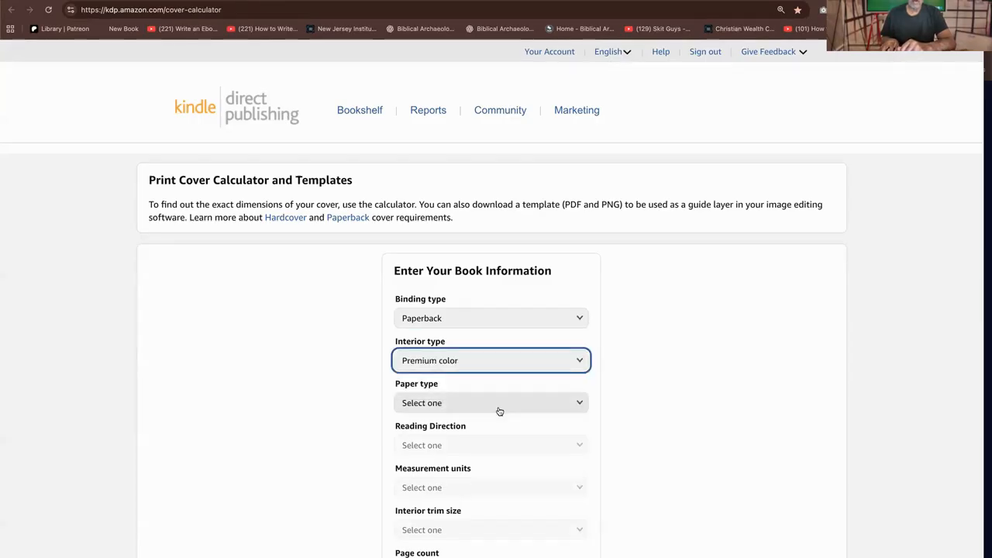
{"action": "left_click", "coordinate": [499, 411]}
{"action": "left_click", "coordinate": [493, 404]}
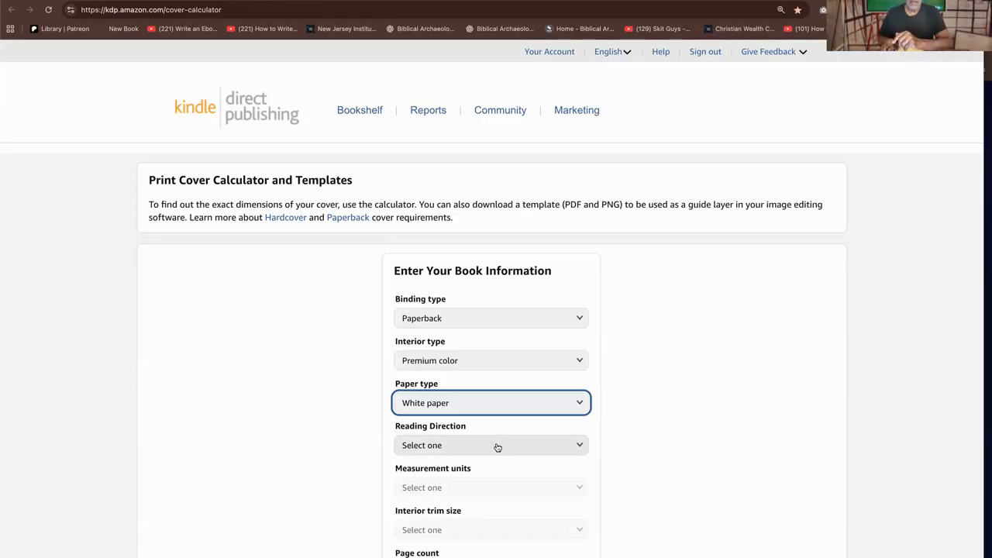
Set the reading direction to Left to Right, measurement units to Inches and interior trim size to 6 x 9 in
{"action": "left_click", "coordinate": [497, 447]}
{"action": "left_click", "coordinate": [489, 446]}
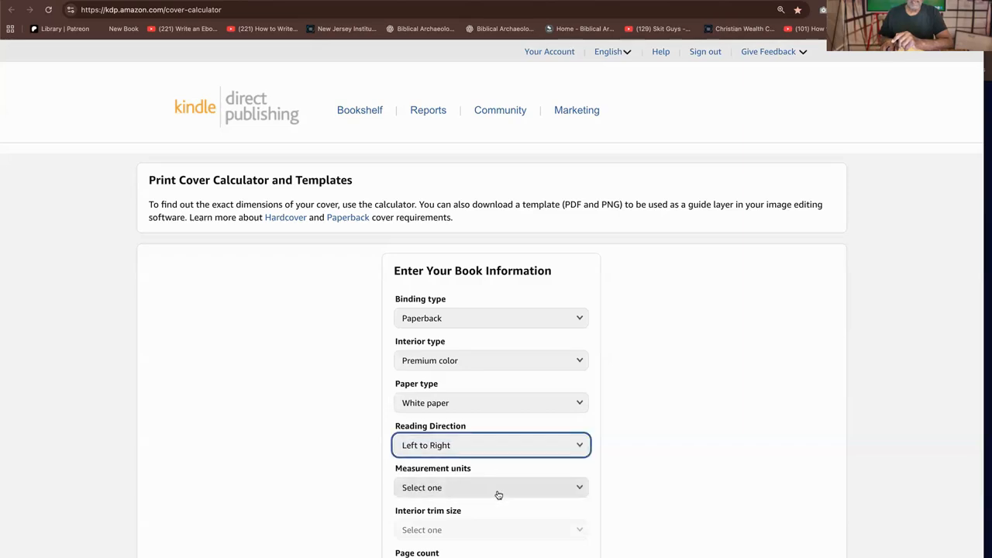
{"action": "left_click", "coordinate": [498, 495]}
{"action": "left_click", "coordinate": [502, 488]}
{"action": "scroll", "coordinate": [651, 426], "scroll_direction": "down", "scroll_amount": 2}
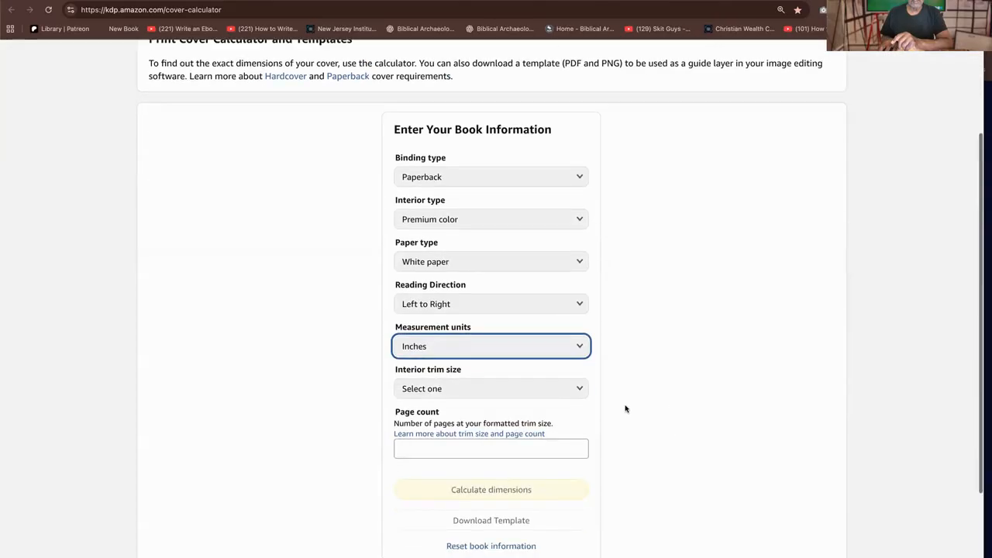
{"action": "left_click", "coordinate": [540, 389]}
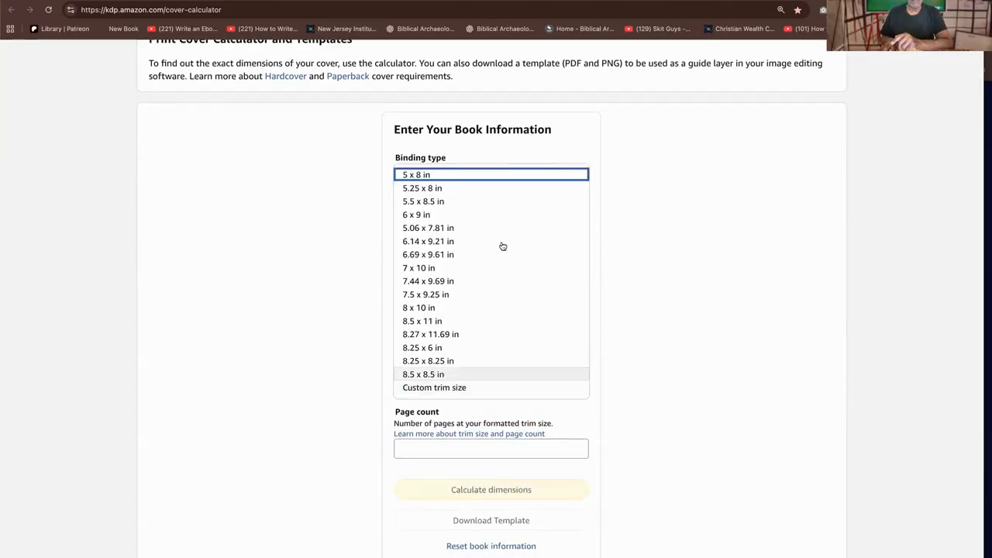
{"action": "left_click", "coordinate": [465, 216]}
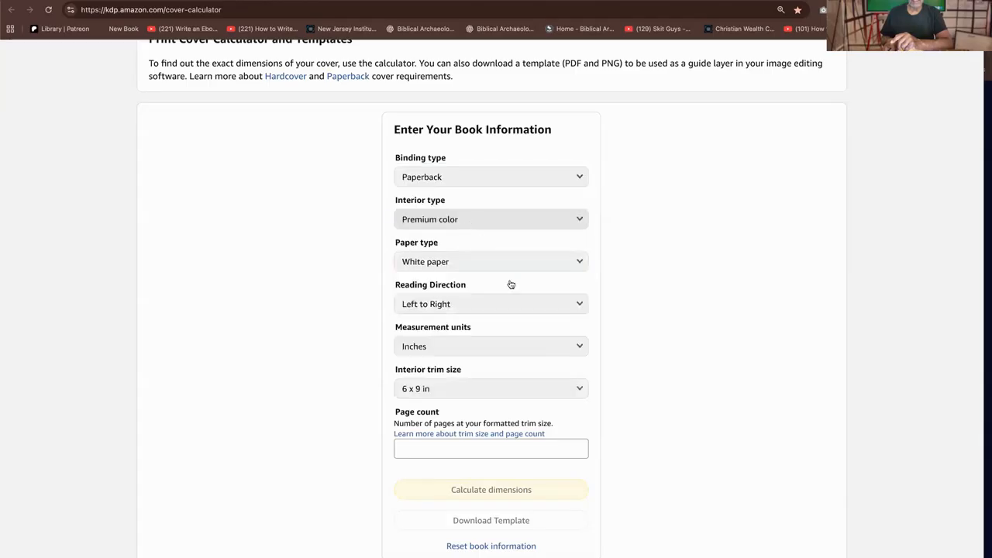
{"action": "left_click", "coordinate": [674, 389]}
{"action": "scroll", "coordinate": [674, 389], "scroll_direction": "down", "scroll_amount": 1}
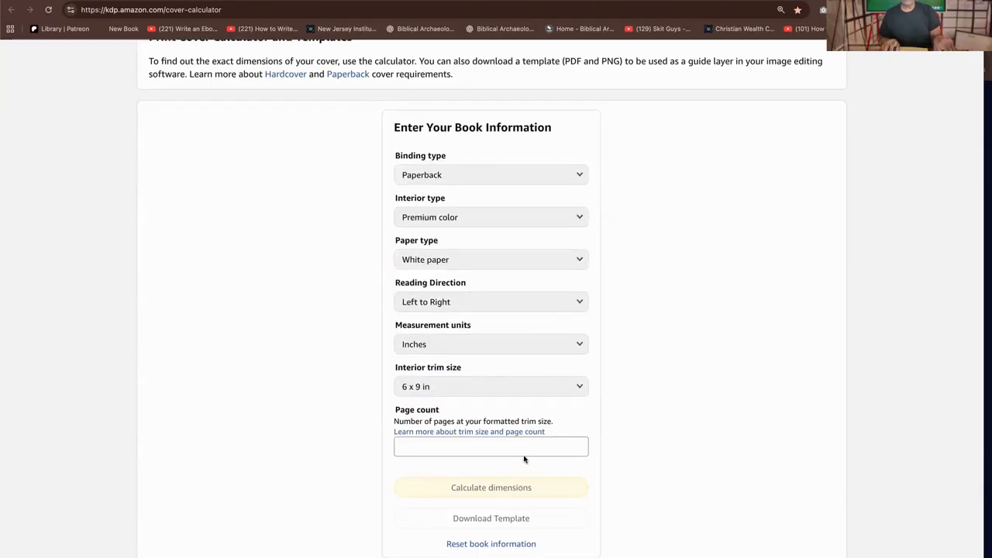
Set the page count to 50 and calculate the cover dimensions
{"action": "left_click", "coordinate": [579, 445]}
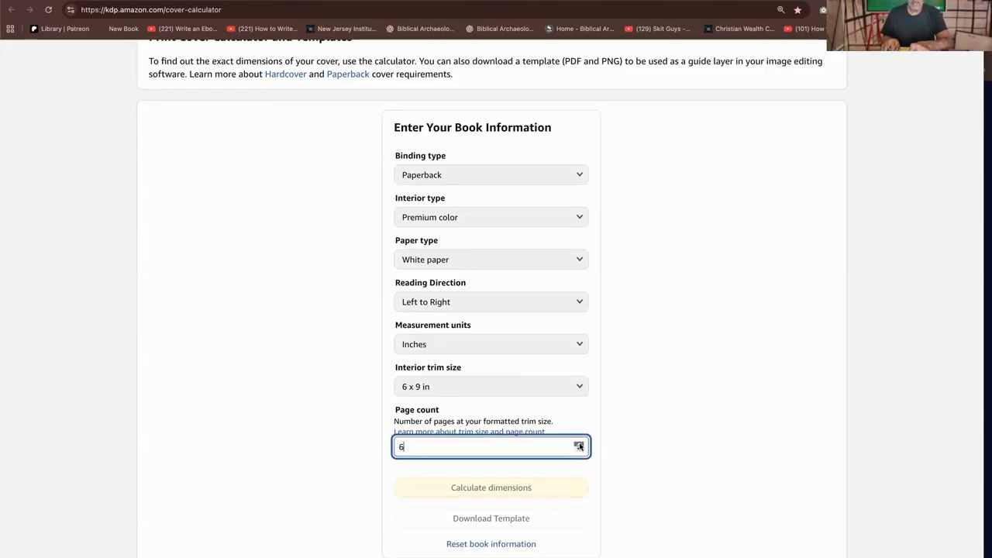
{"action": "right_click", "coordinate": [579, 446]}
{"action": "left_click", "coordinate": [579, 448]}
{"action": "left_click", "coordinate": [580, 450]}
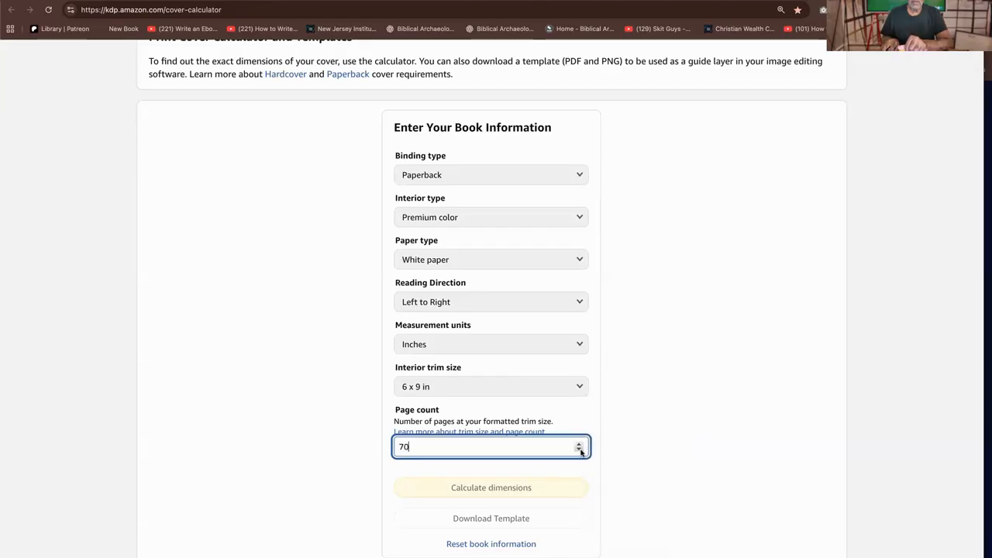
{"action": "left_click", "coordinate": [579, 451]}
{"action": "left_click", "coordinate": [579, 451]}
{"action": "left_click", "coordinate": [579, 451]}
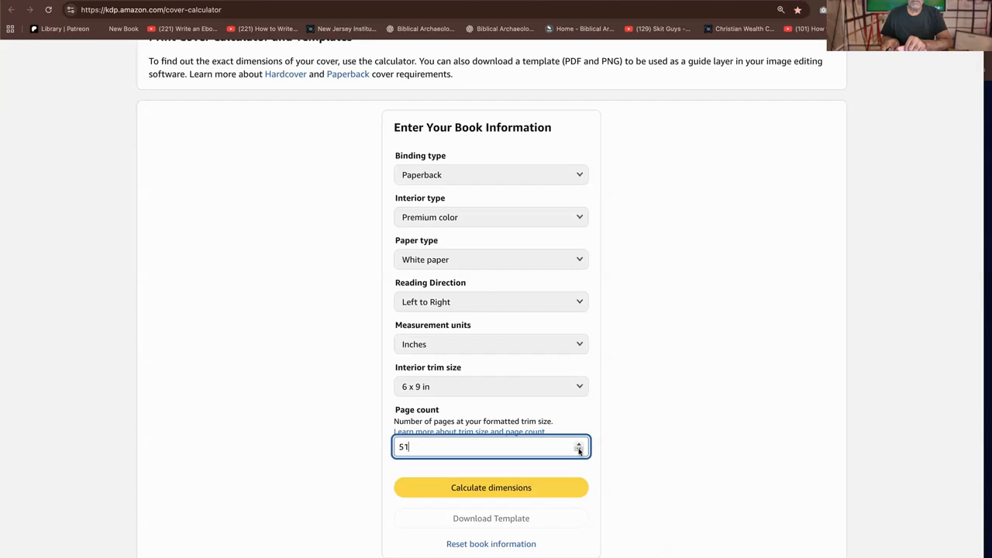
{"action": "left_click", "coordinate": [499, 489]}
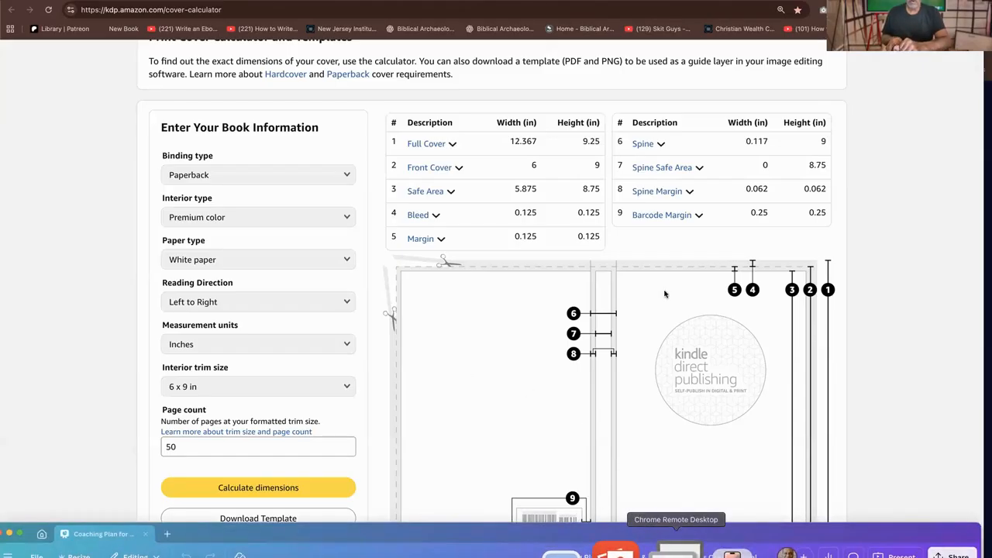
Switch to Canva, create a new Presentation (16:9) design, and place its window below the calculator's full cover dimensions
{"action": "left_click", "coordinate": [672, 550]}
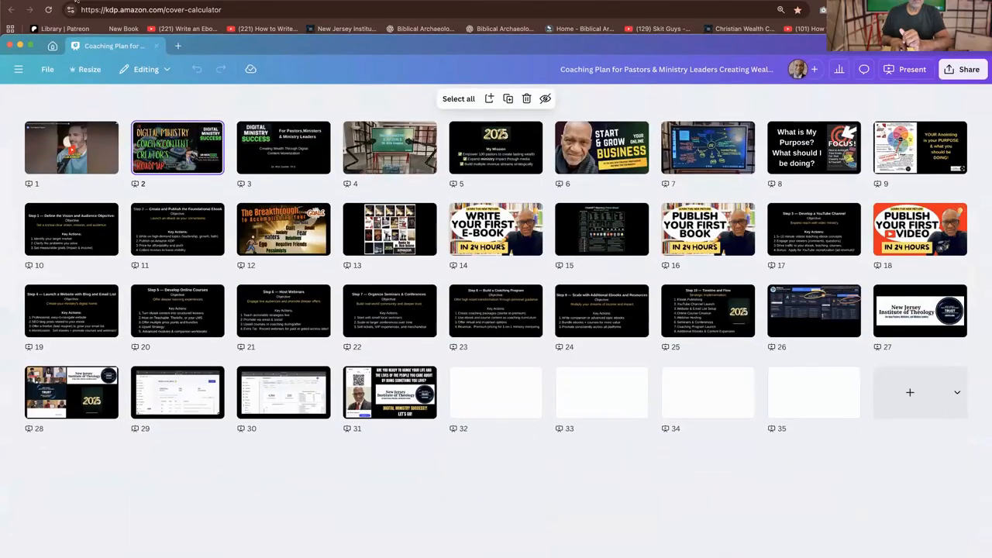
{"action": "left_click", "coordinate": [179, 47]}
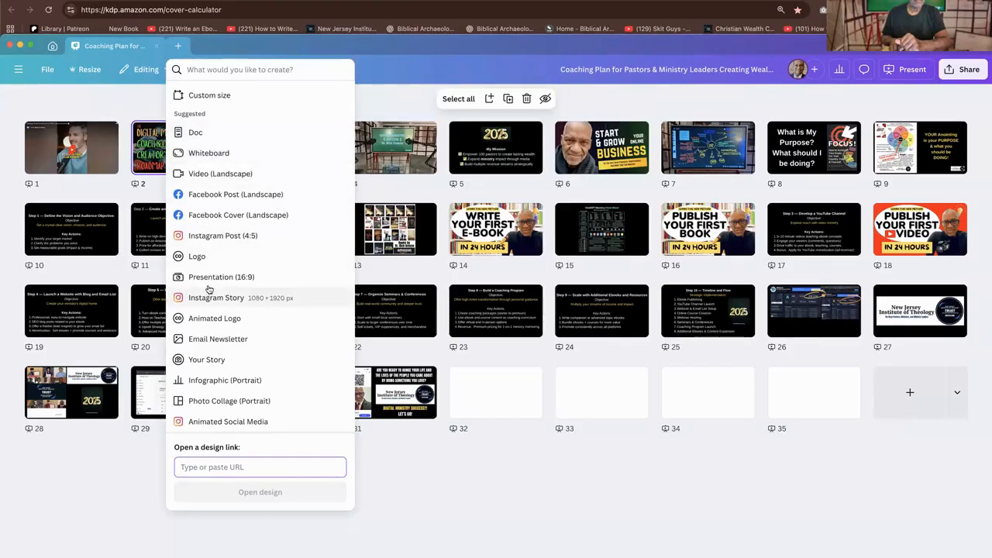
{"action": "left_click", "coordinate": [211, 277]}
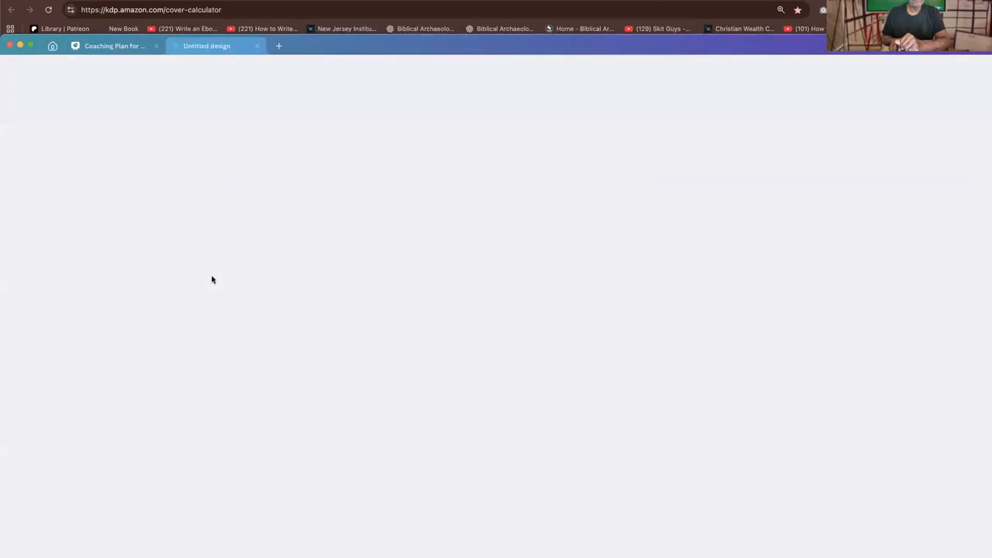
{"action": "double_click", "coordinate": [654, 46]}
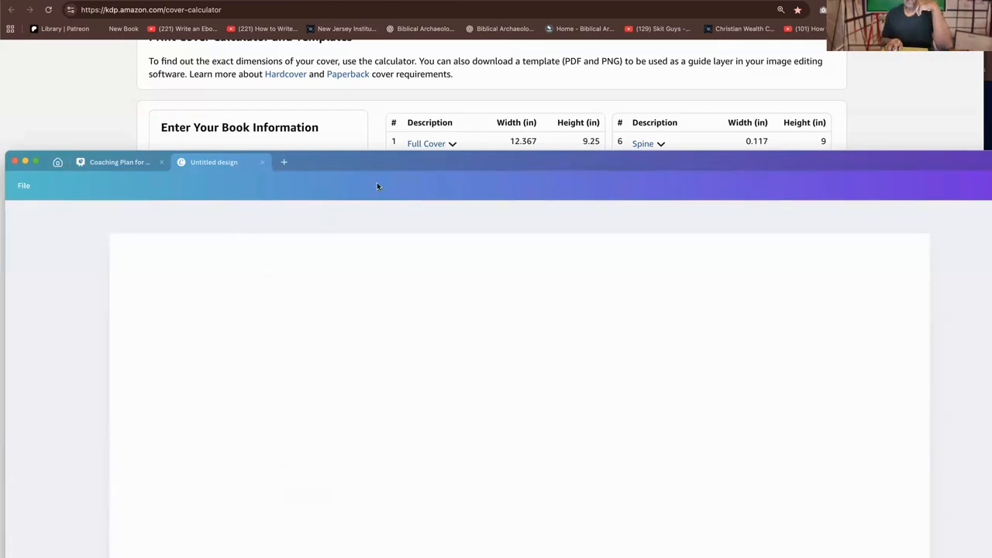
{"action": "left_click_drag", "start_coordinate": [384, 165], "coordinate": [390, 108]}
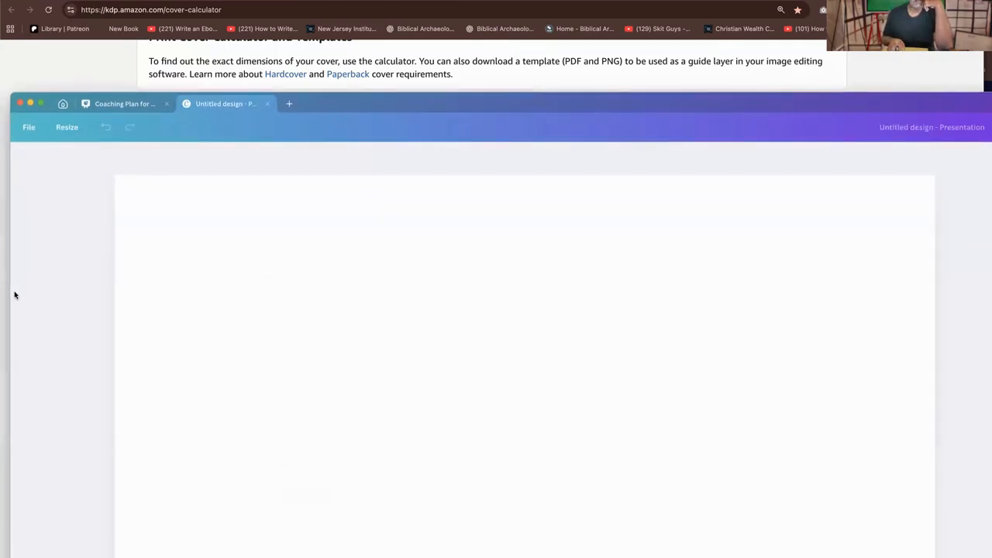
Start a custom resize of the untitled design in inches, with a width of 12.367, keeping the calculator's dimensions in view
{"action": "left_click", "coordinate": [66, 127]}
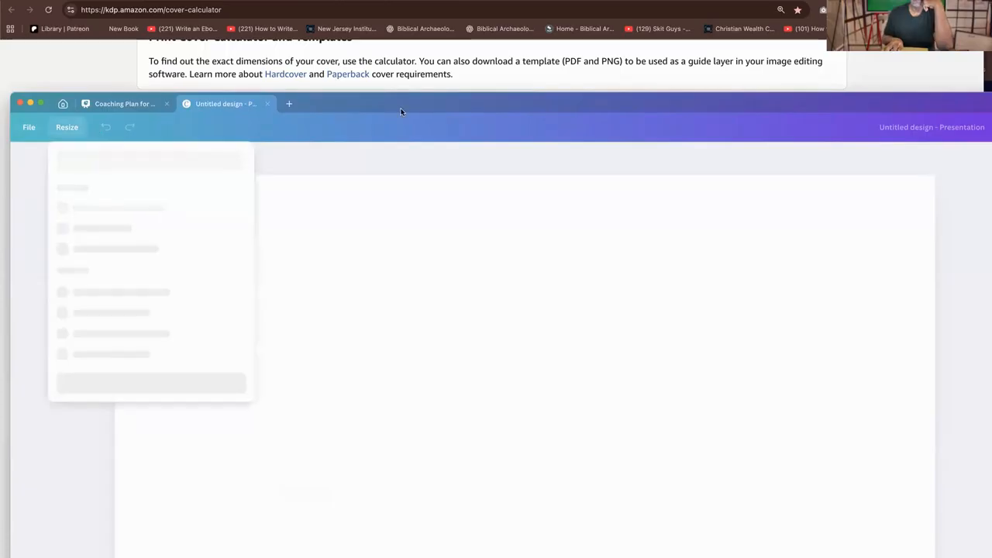
{"action": "left_click_drag", "start_coordinate": [401, 128], "coordinate": [402, 172]}
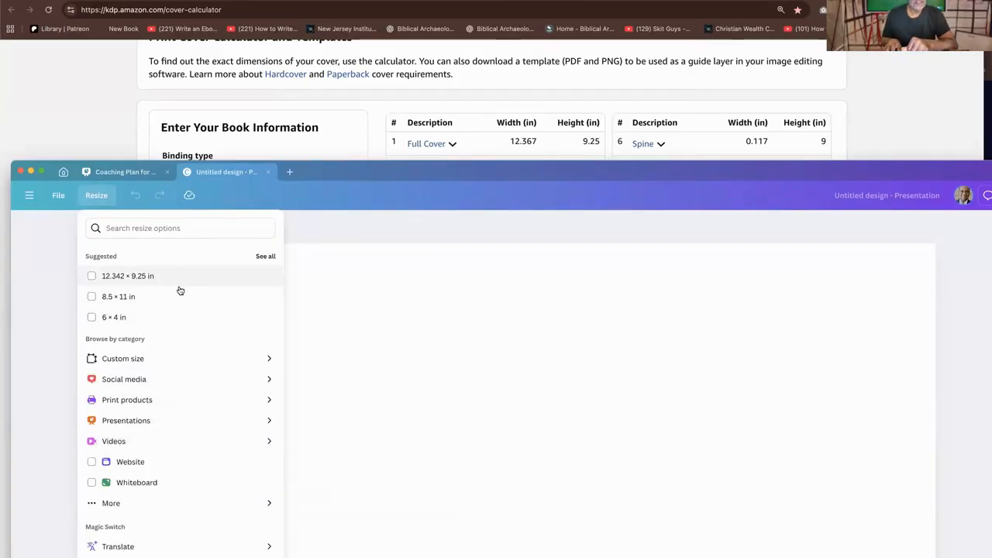
{"action": "left_click", "coordinate": [144, 358]}
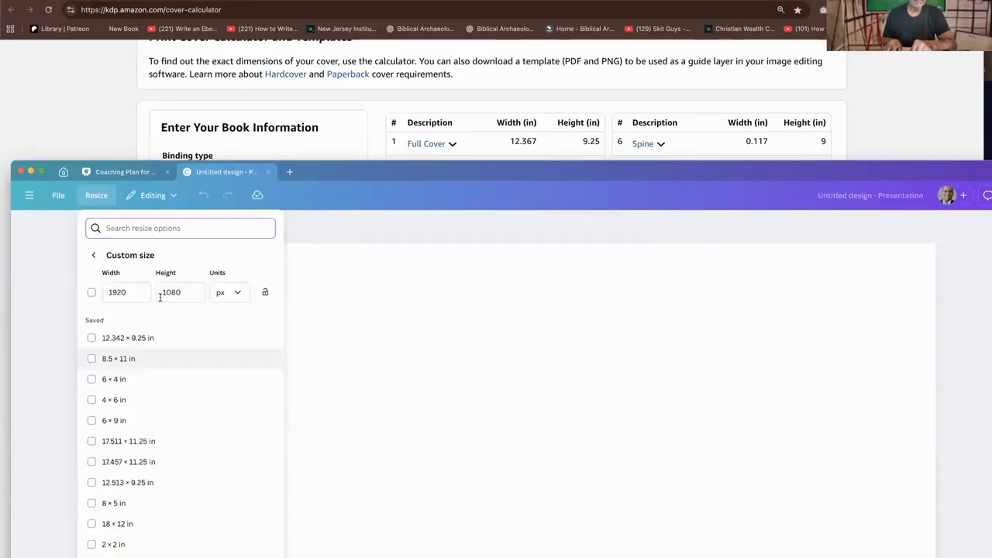
{"action": "left_click", "coordinate": [234, 293]}
{"action": "left_click", "coordinate": [230, 348]}
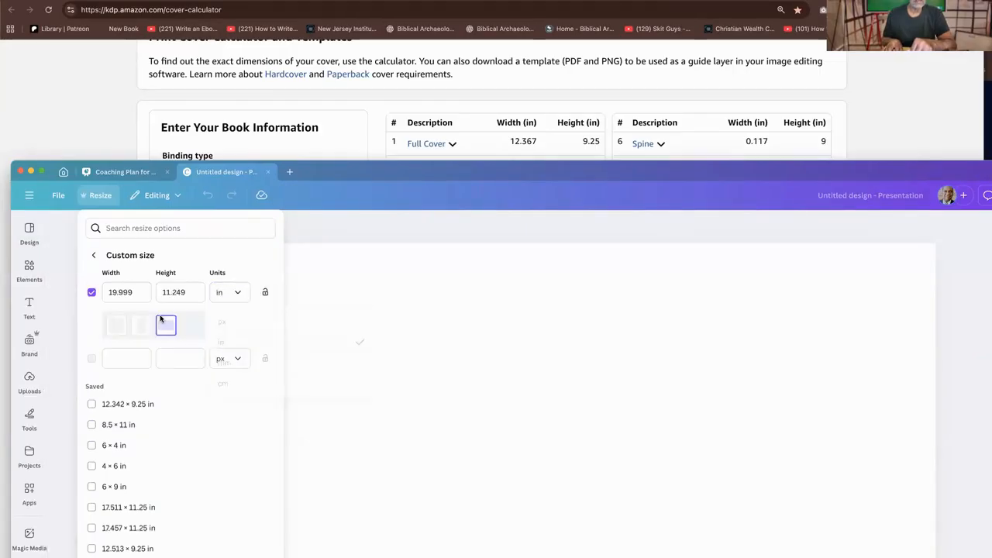
{"action": "left_click", "coordinate": [136, 292]}
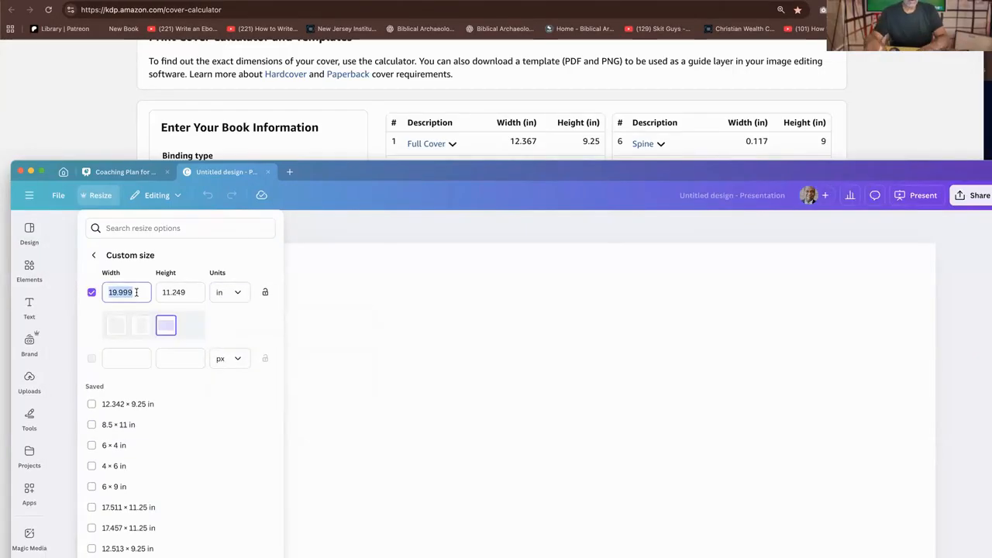
{"action": "type", "text": "12"}
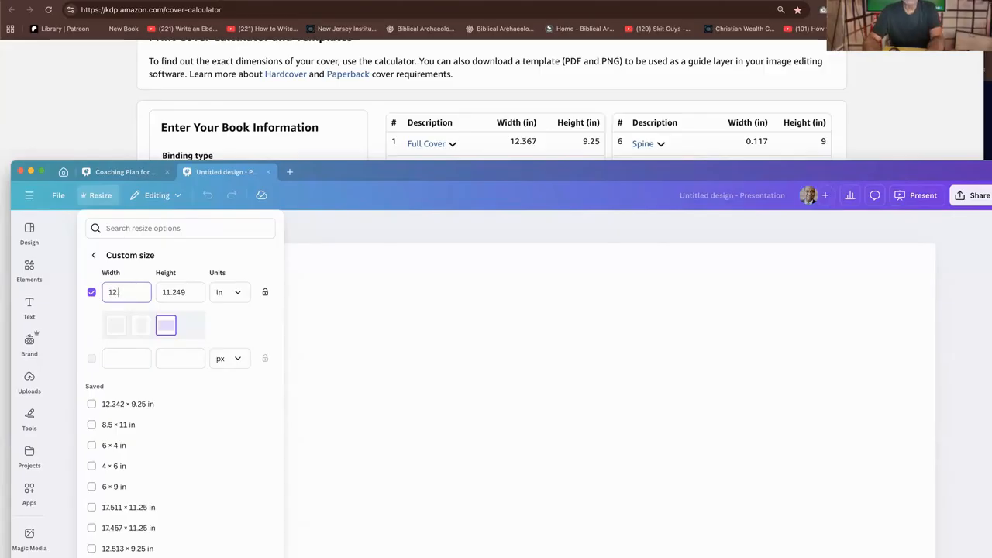
{"action": "type", "text": ".367"}
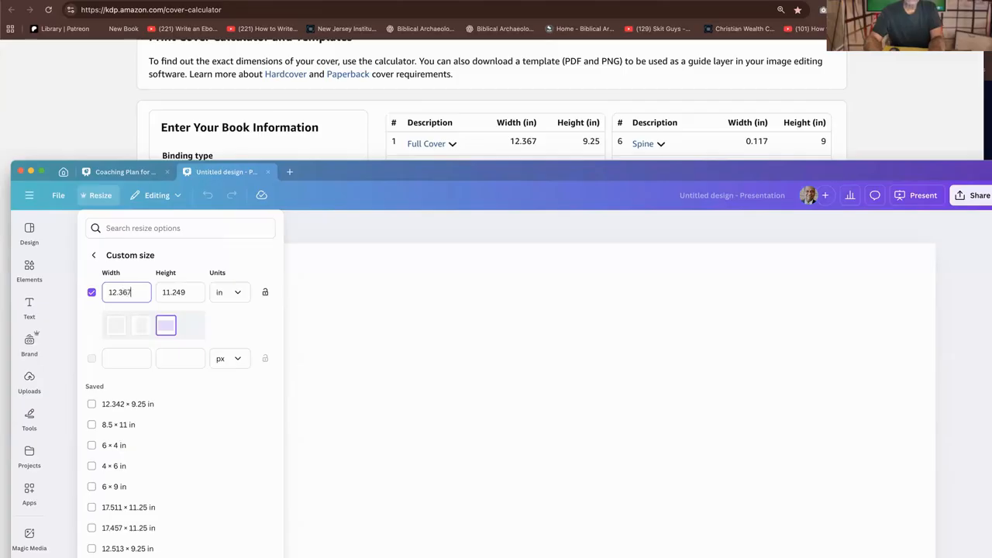
Set the custom height to 9.25 in and apply the resize to the design
{"action": "left_click", "coordinate": [201, 292]}
{"action": "key", "text": "BackSpace"}
{"action": "key", "text": "BackSpace"}
{"action": "key", "text": "BackSpace"}
{"action": "key", "text": "BackSpace"}
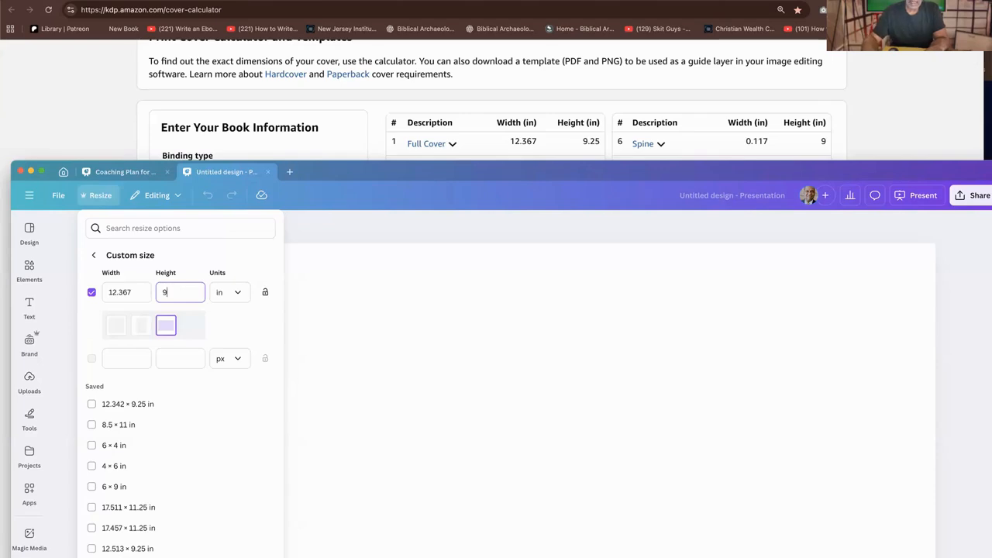
{"action": "type", "text": "9.25"}
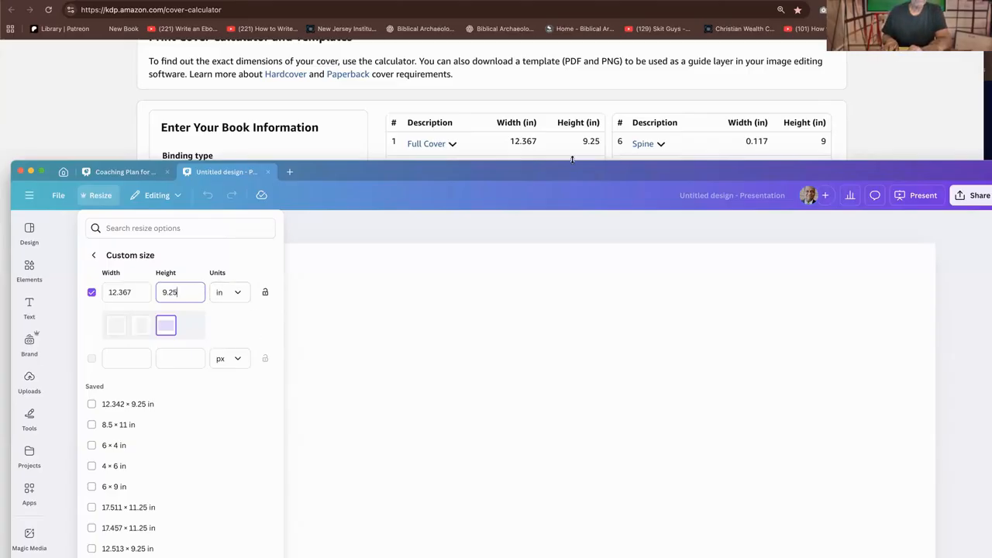
{"action": "left_click_drag", "start_coordinate": [572, 159], "coordinate": [567, 56]}
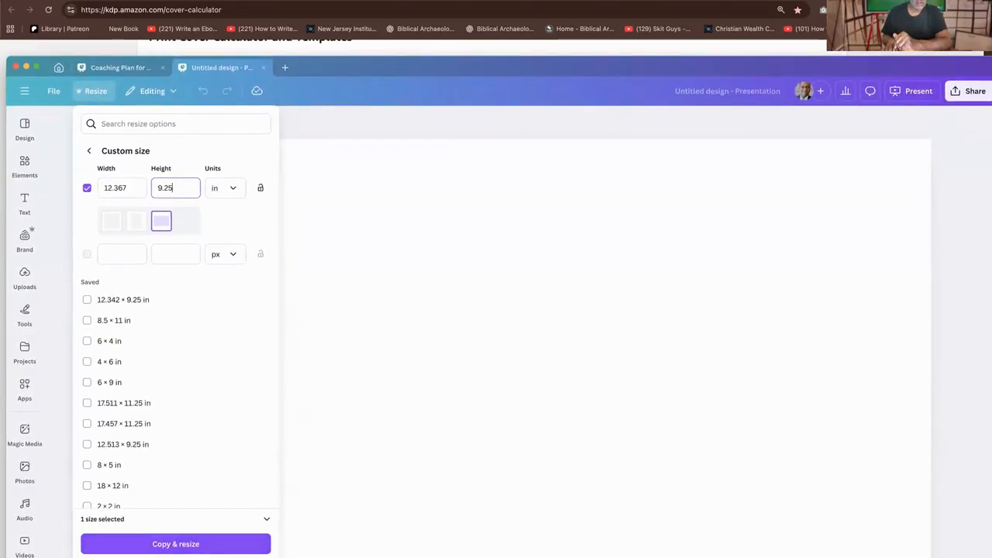
{"action": "left_click", "coordinate": [175, 543]}
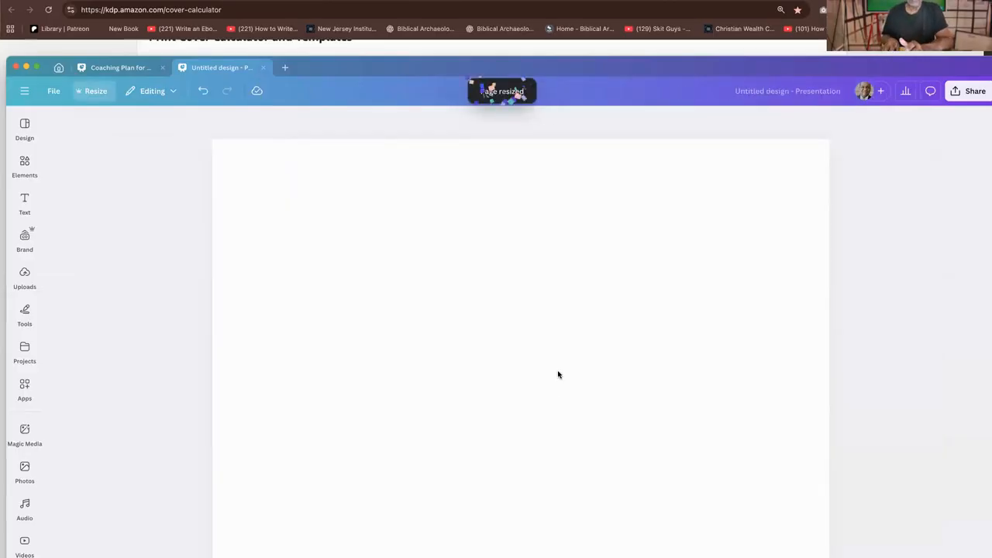
Search the design templates for "book cover"
{"action": "left_click_drag", "start_coordinate": [625, 69], "coordinate": [622, 59]}
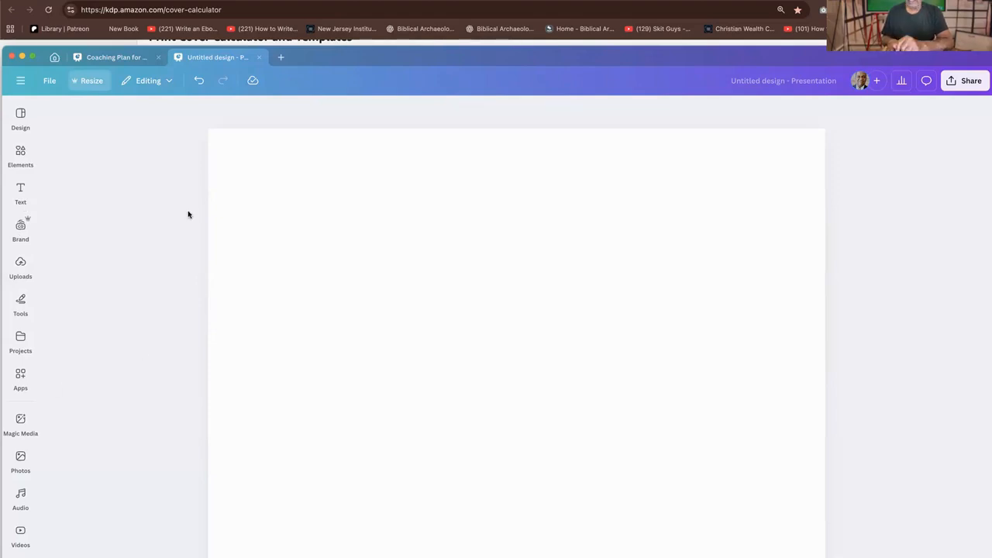
{"action": "left_click", "coordinate": [20, 151]}
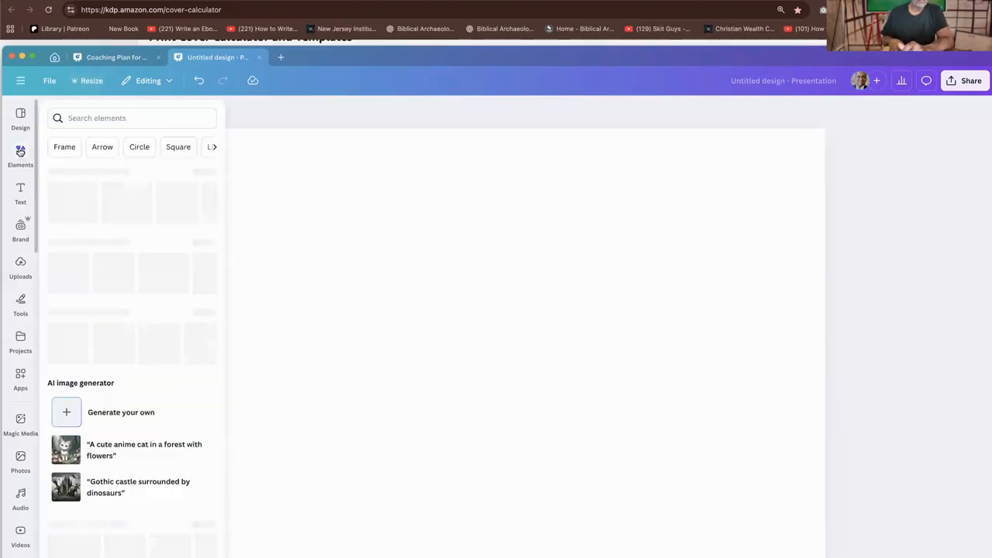
{"action": "left_click", "coordinate": [20, 116]}
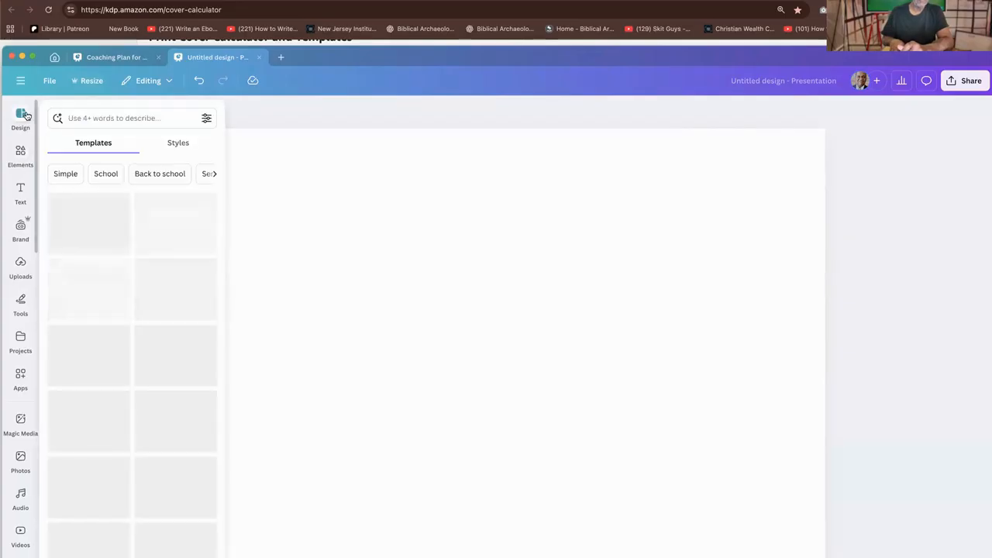
{"action": "left_click", "coordinate": [96, 114]}
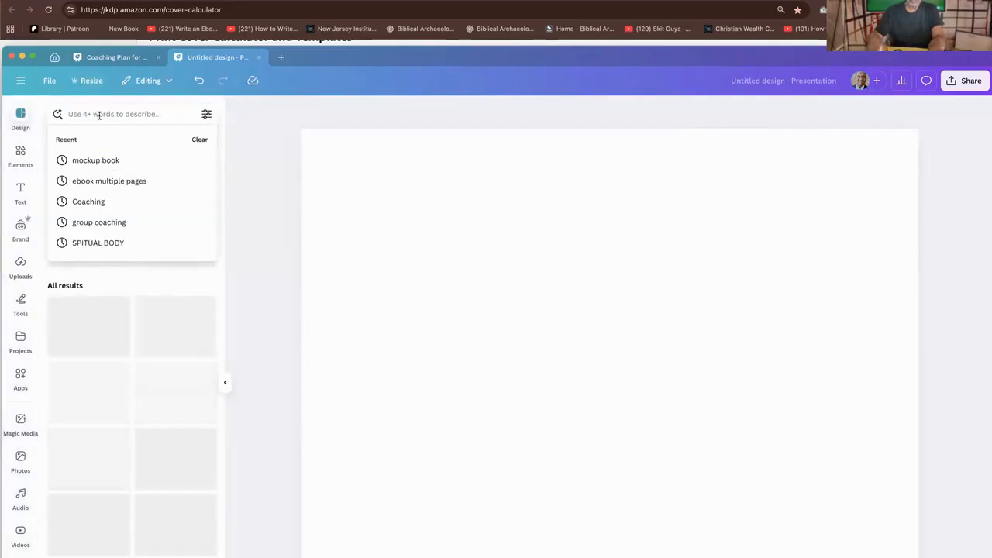
{"action": "type", "text": "book"}
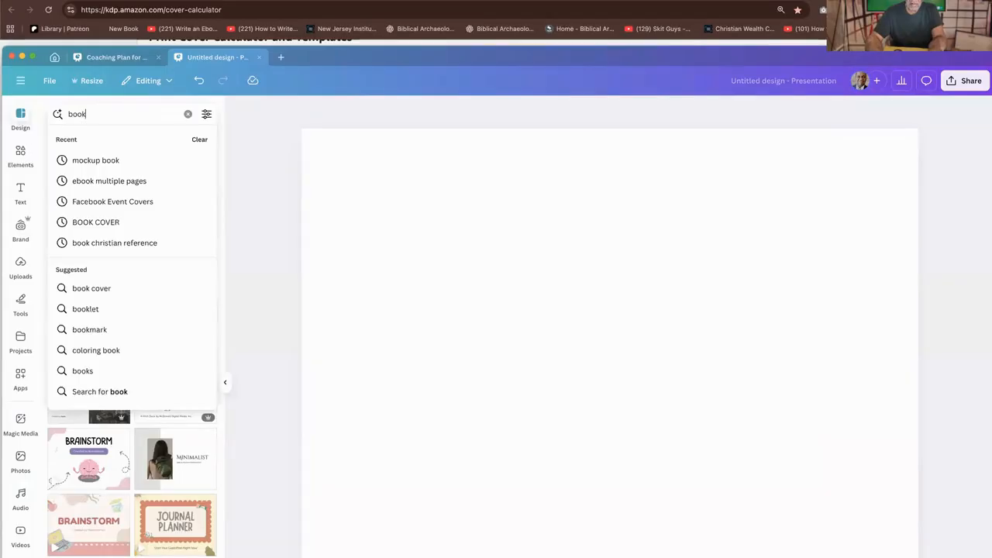
{"action": "type", "text": " cover"}
{"action": "key", "text": "Return"}
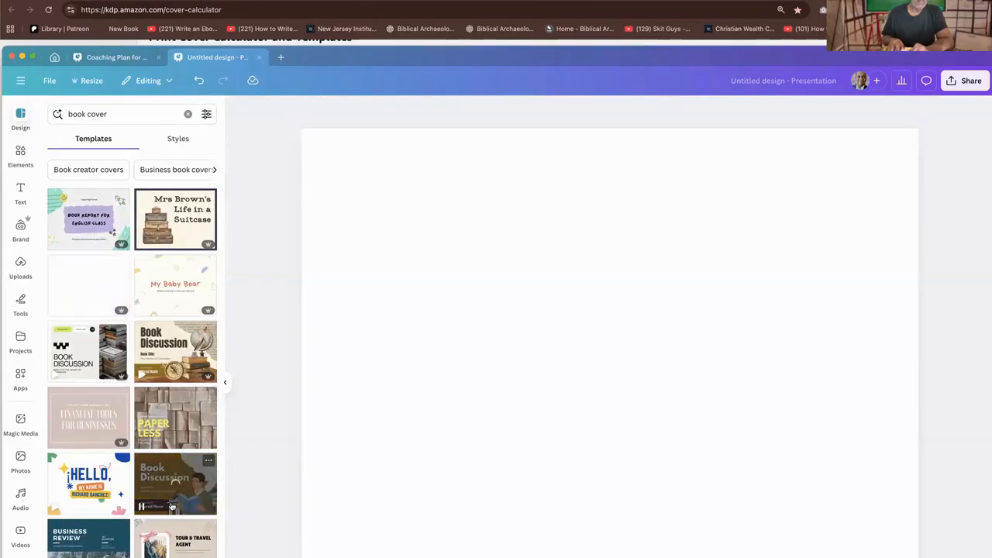
Browse the book cover templates, try the Grayscale Train Station Presentation on the page, and undo it
{"action": "scroll", "coordinate": [167, 480], "scroll_direction": "down", "scroll_amount": 6}
{"action": "scroll", "coordinate": [153, 456], "scroll_direction": "up", "scroll_amount": 3}
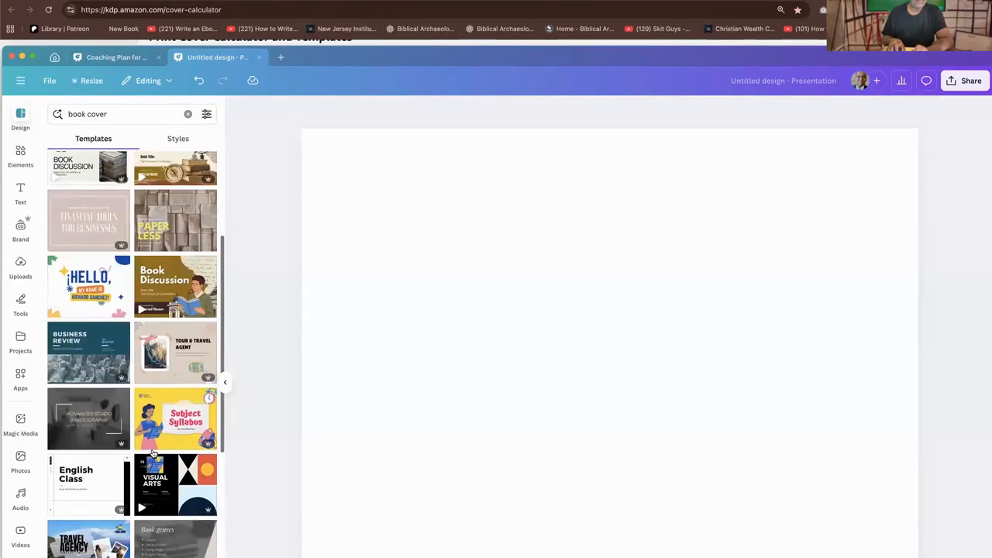
{"action": "scroll", "coordinate": [152, 456], "scroll_direction": "up", "scroll_amount": 5}
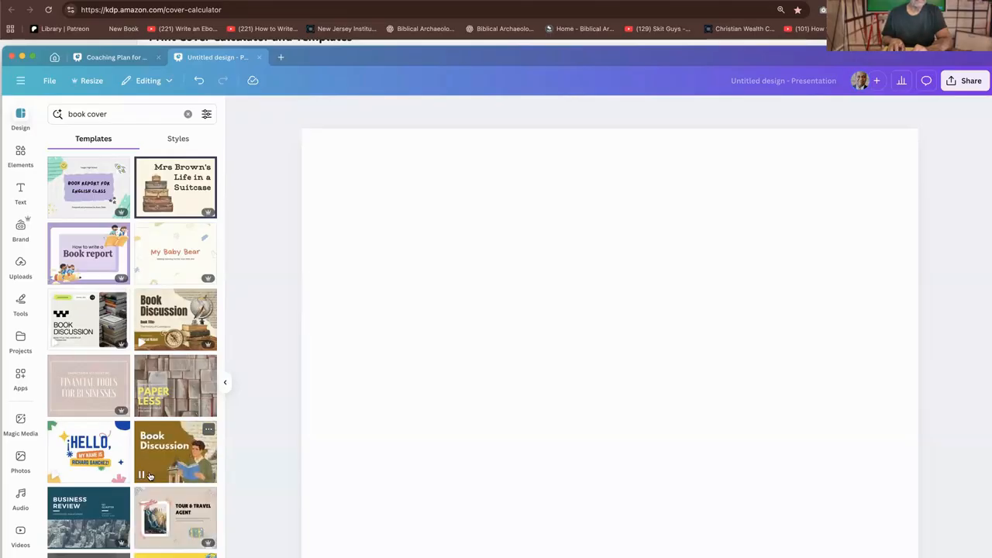
{"action": "scroll", "coordinate": [150, 474], "scroll_direction": "up", "scroll_amount": 1}
{"action": "scroll", "coordinate": [144, 443], "scroll_direction": "down", "scroll_amount": 10}
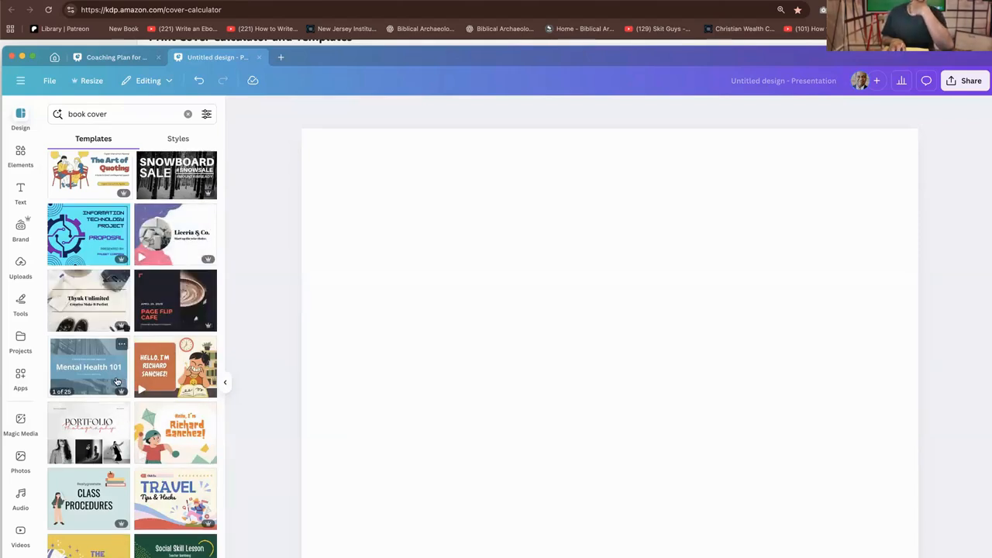
{"action": "scroll", "coordinate": [121, 368], "scroll_direction": "down", "scroll_amount": 10}
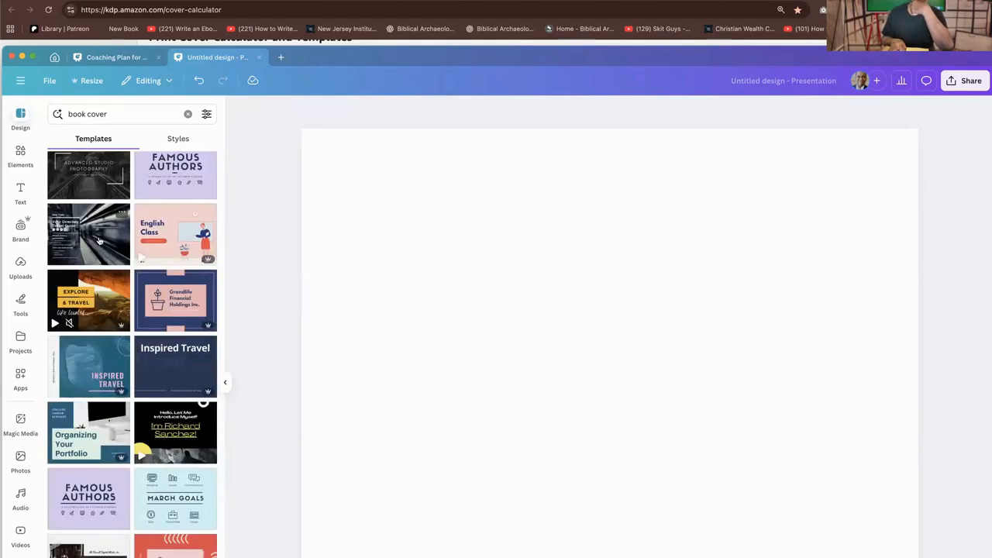
{"action": "left_click", "coordinate": [98, 243]}
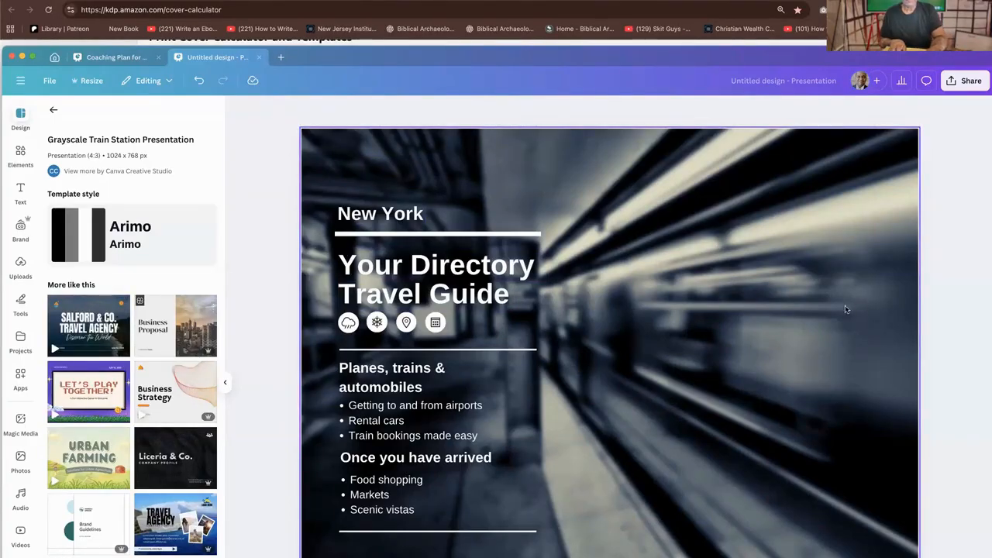
{"action": "key", "text": "super+z"}
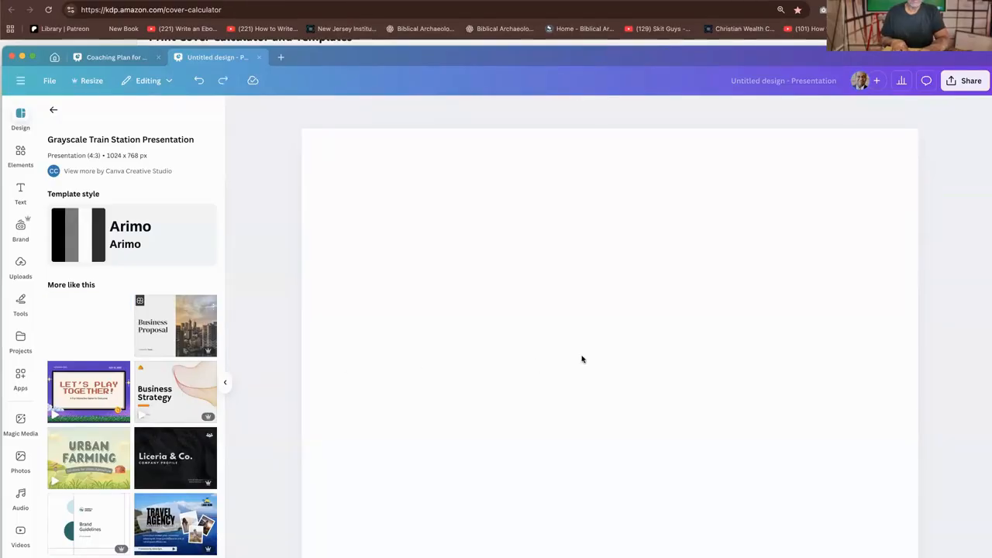
Try the Salford & Co. cover and Our Travel Categories page from the Tosca Orange Simple Travel Presentation, undoing each one
{"action": "key", "text": "super+shift+z"}
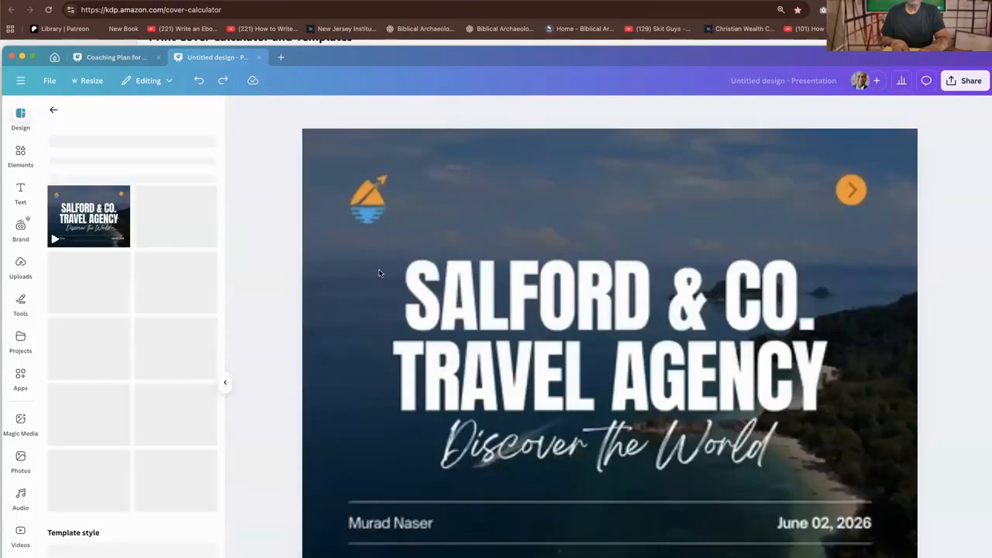
{"action": "key", "text": "super+shift+z"}
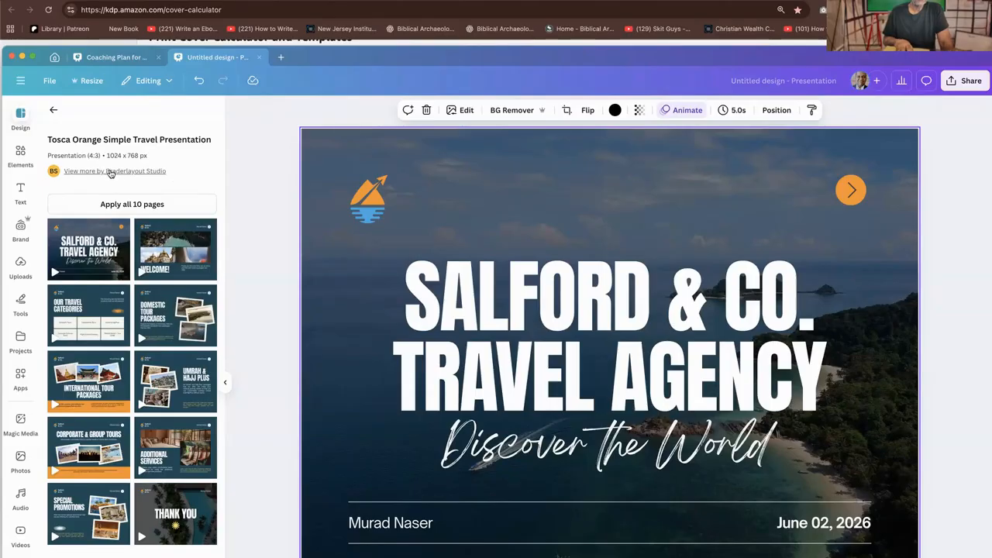
{"action": "left_click", "coordinate": [145, 209]}
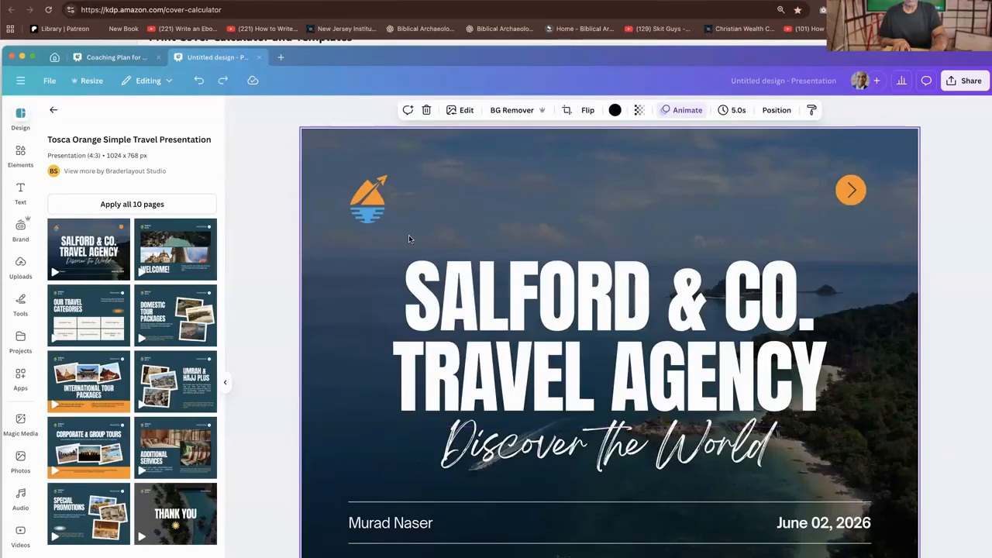
{"action": "key", "text": "super+z"}
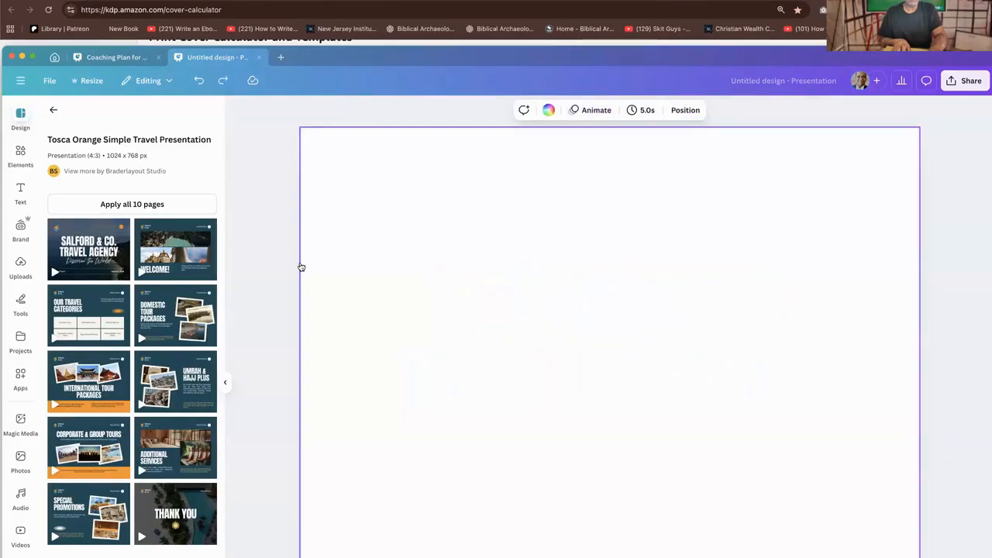
{"action": "left_click", "coordinate": [109, 306]}
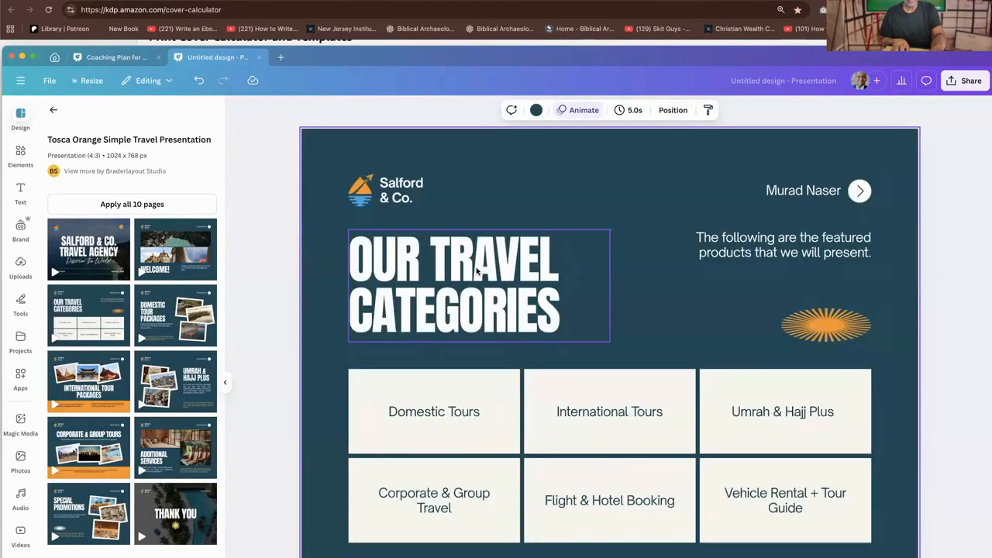
{"action": "key", "text": "super+z"}
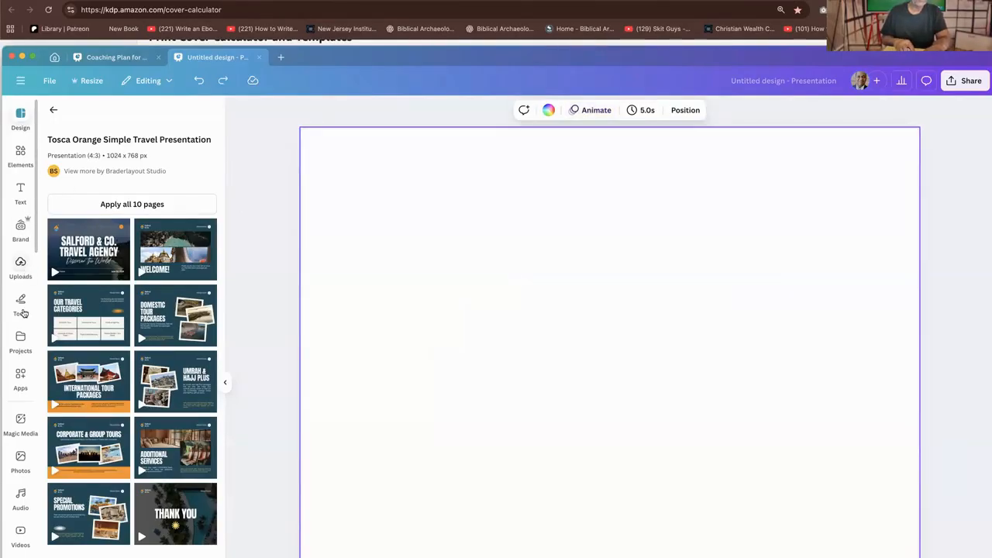
Add the recently used "Write that book" pen photo, shrink it to roughly half its width, and place it near the page's upper-right corner
{"action": "left_click", "coordinate": [21, 459]}
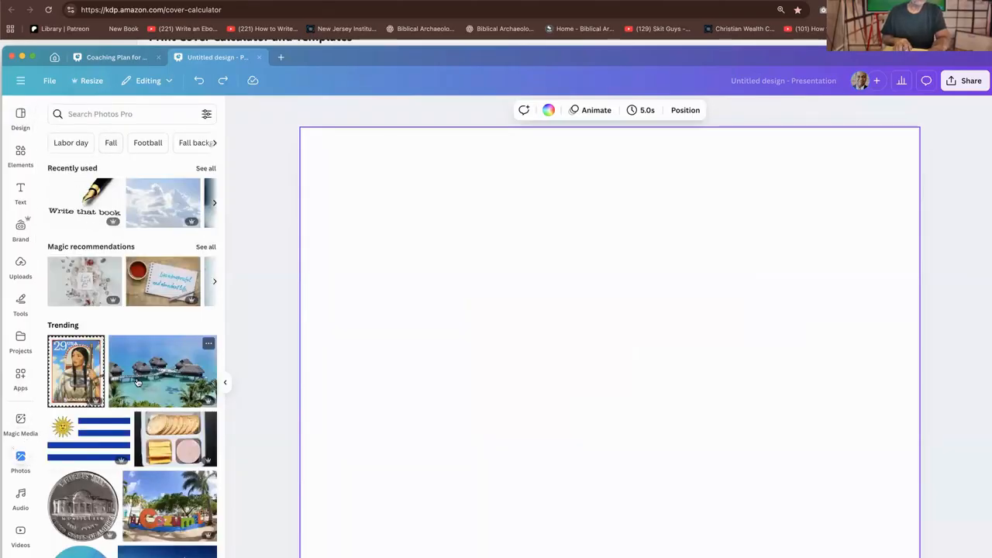
{"action": "left_click", "coordinate": [81, 191]}
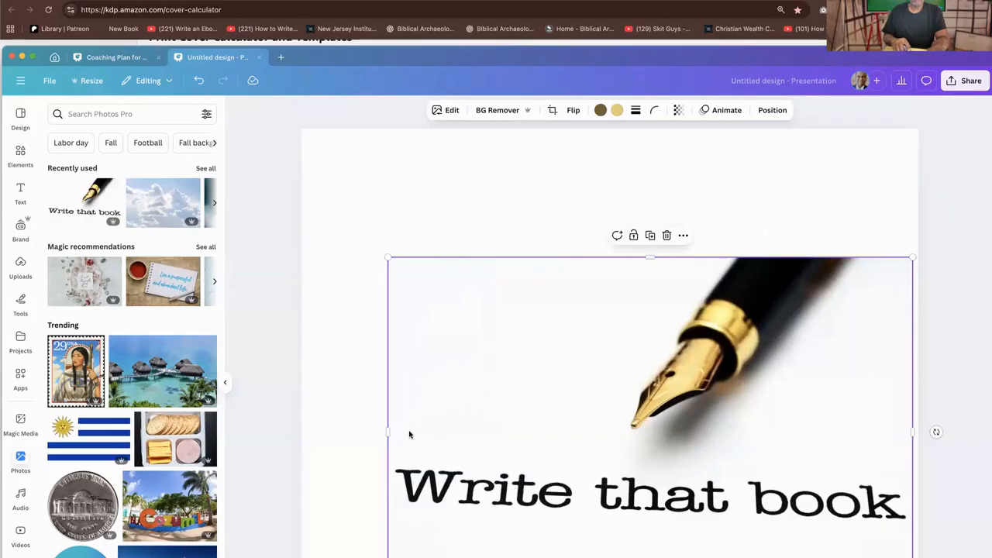
{"action": "left_click_drag", "start_coordinate": [549, 412], "coordinate": [385, 378]}
{"action": "scroll", "coordinate": [386, 382], "scroll_direction": "down", "scroll_amount": 5}
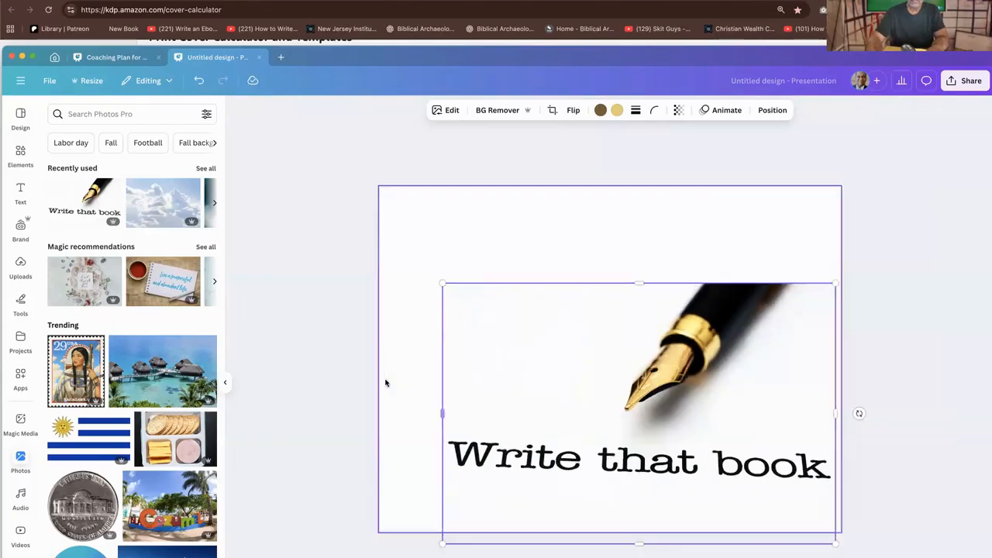
{"action": "scroll", "coordinate": [385, 382], "scroll_direction": "up", "scroll_amount": 5}
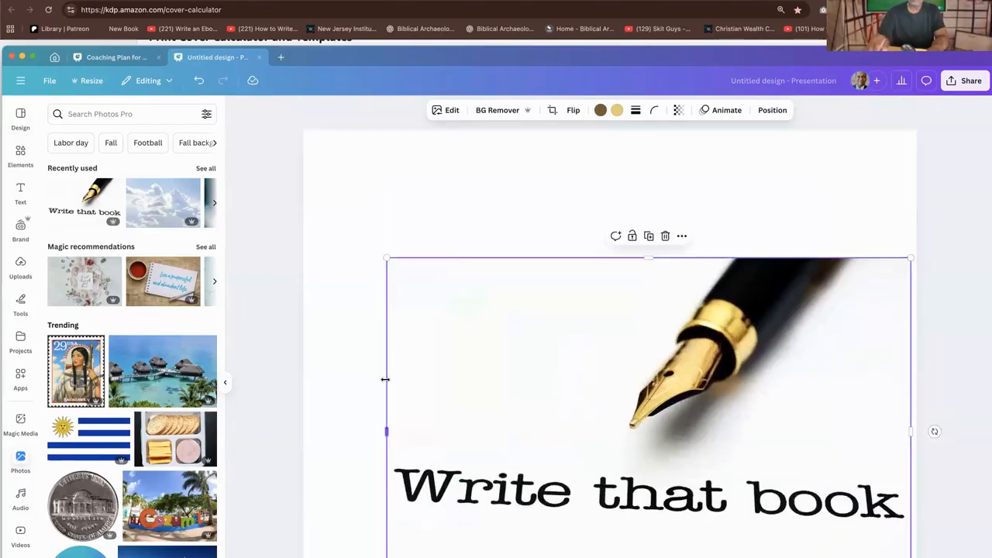
{"action": "left_click_drag", "start_coordinate": [647, 333], "coordinate": [632, 224]}
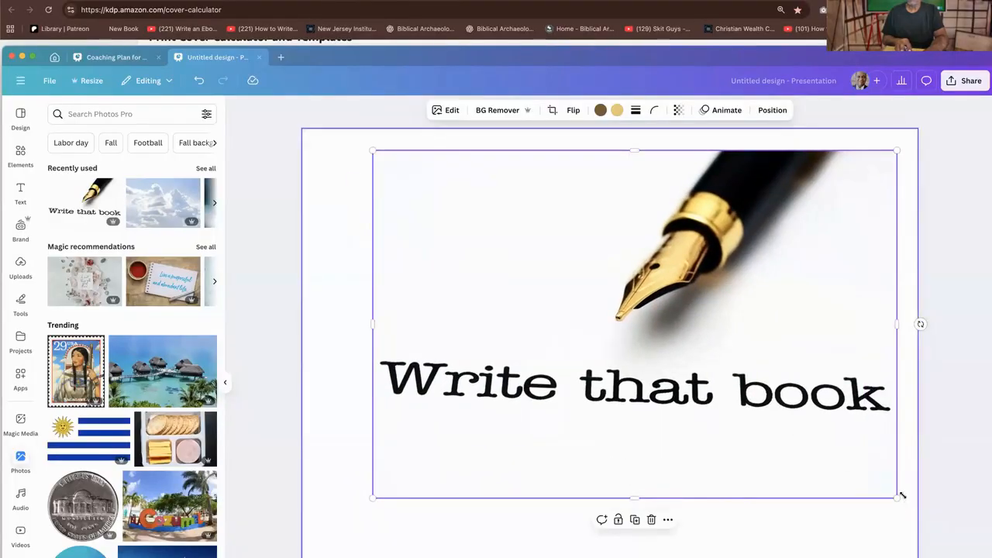
{"action": "left_click_drag", "start_coordinate": [893, 490], "coordinate": [658, 339]}
{"action": "left_click_drag", "start_coordinate": [553, 233], "coordinate": [725, 185]}
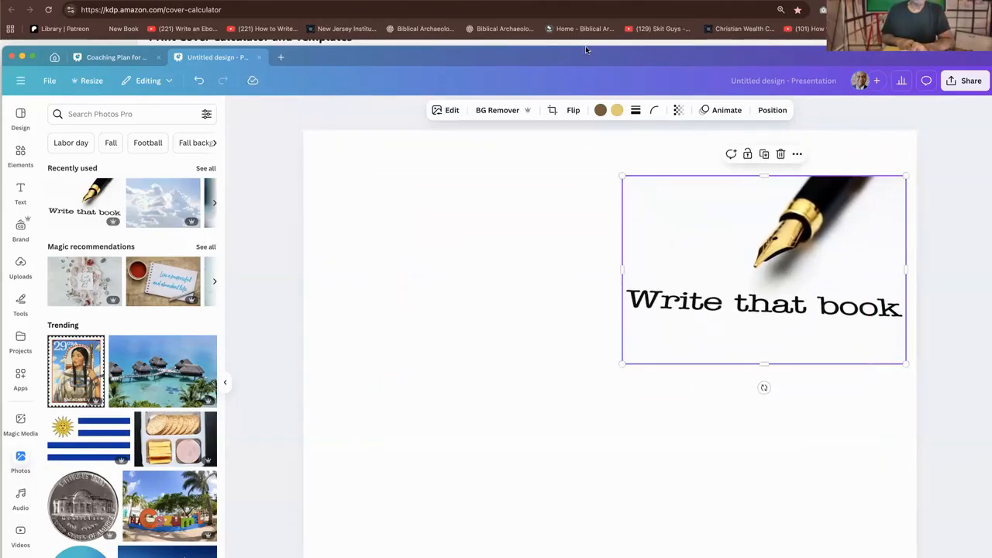
Show rulers and guides for the design and place a vertical guide at about 6.9 in on the page
{"action": "left_click", "coordinate": [21, 81]}
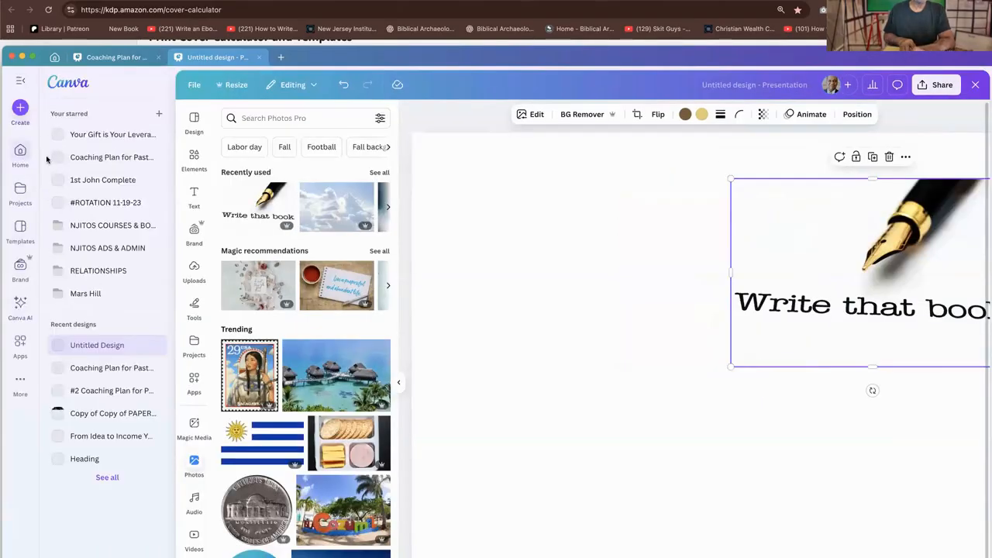
{"action": "left_click", "coordinate": [194, 84]}
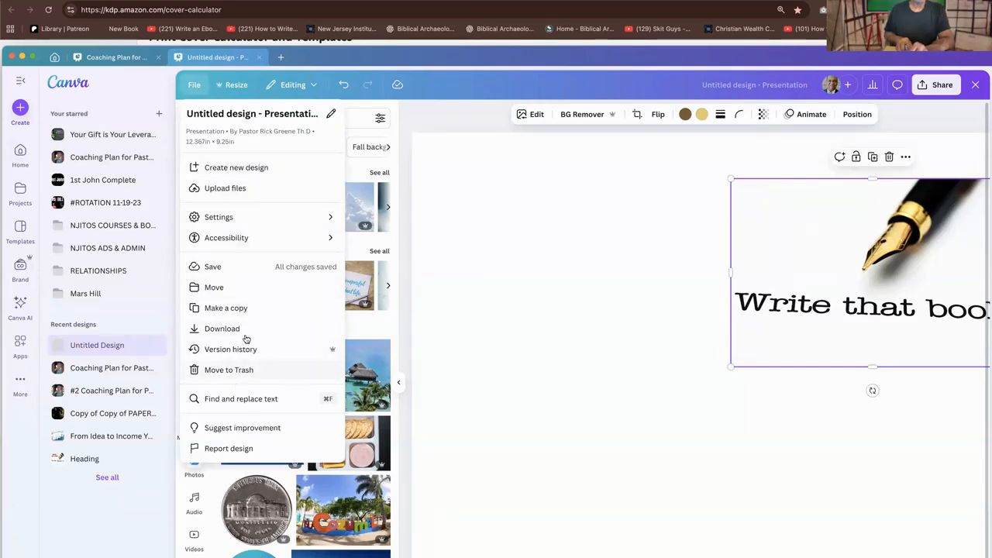
{"action": "mouse_move", "coordinate": [264, 217]}
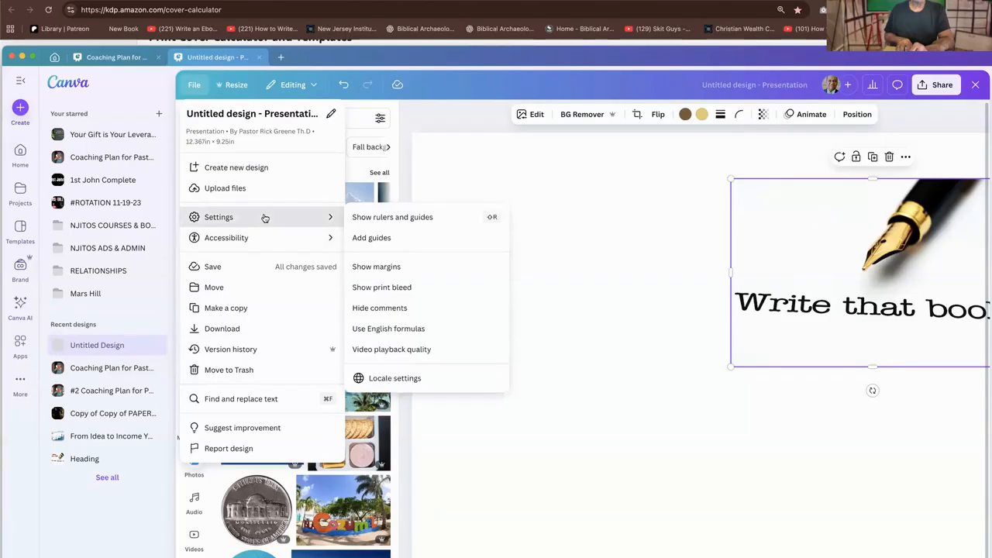
{"action": "left_click", "coordinate": [405, 217]}
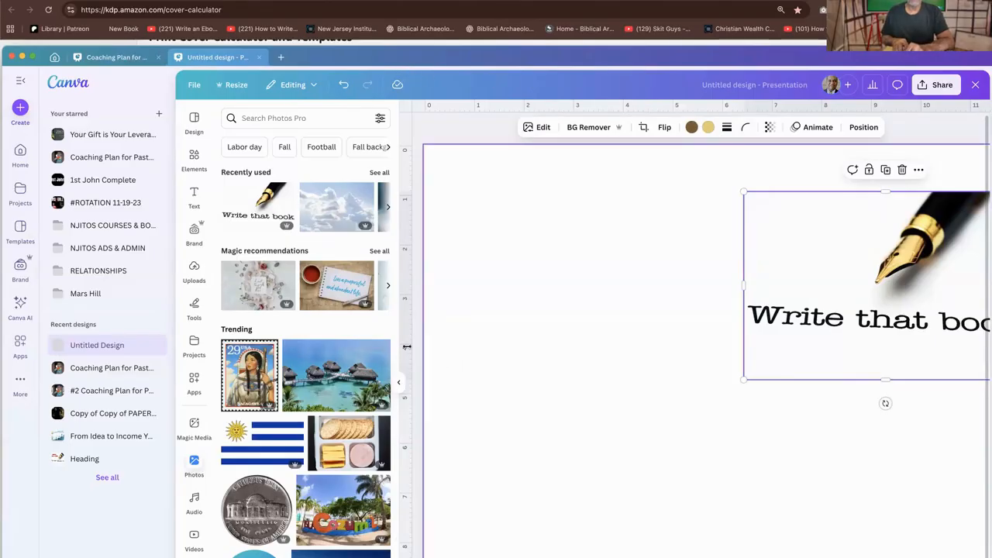
{"action": "left_click_drag", "start_coordinate": [403, 325], "coordinate": [781, 344]}
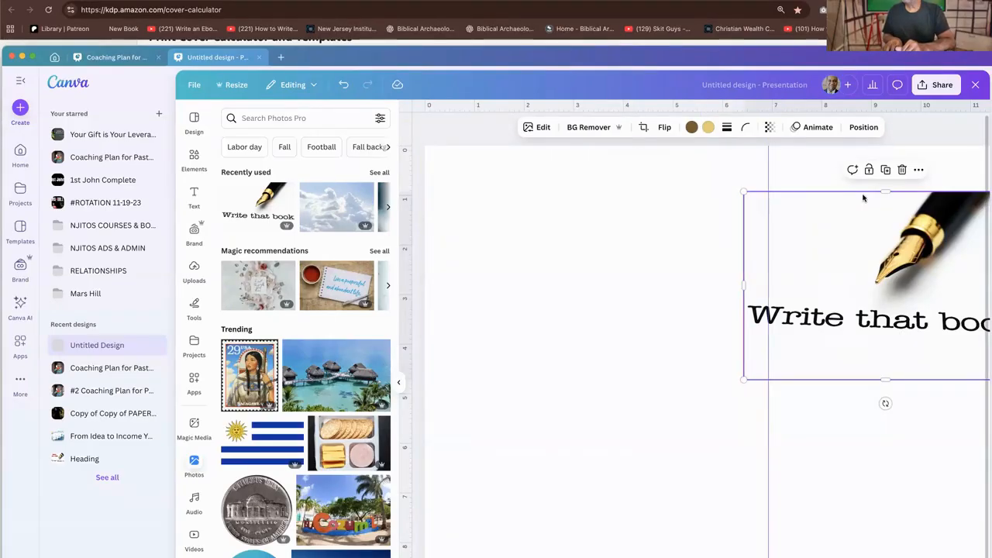
{"action": "key", "text": "F11"}
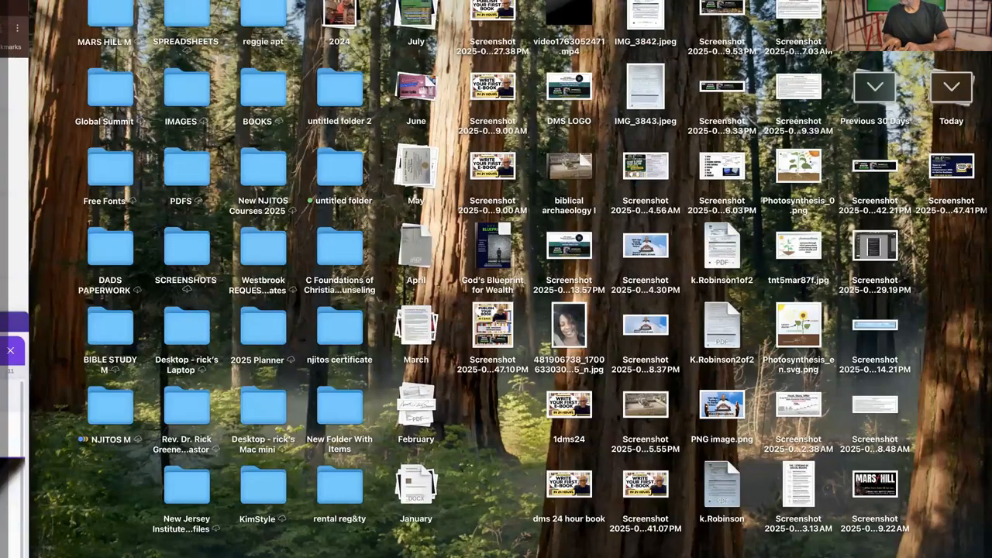
{"action": "key", "text": "F11"}
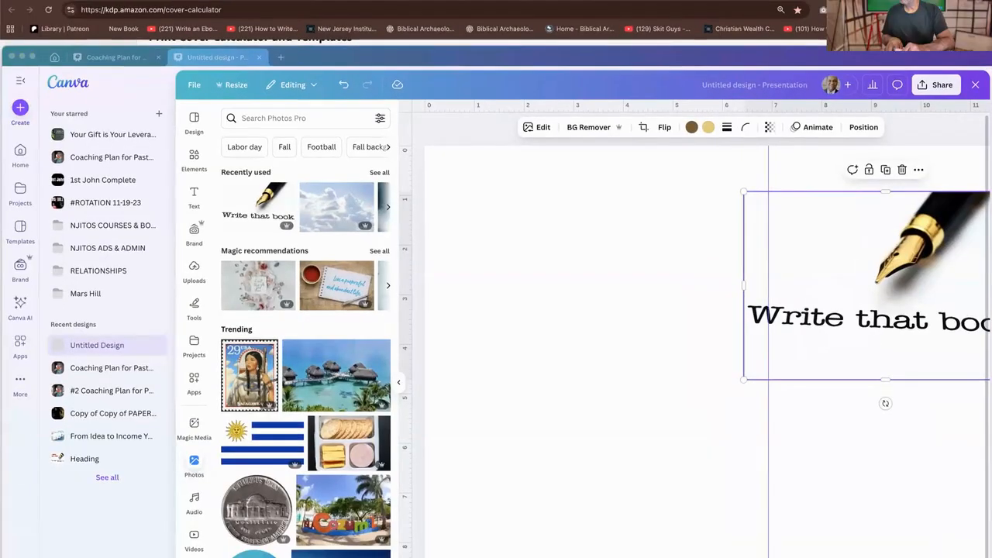
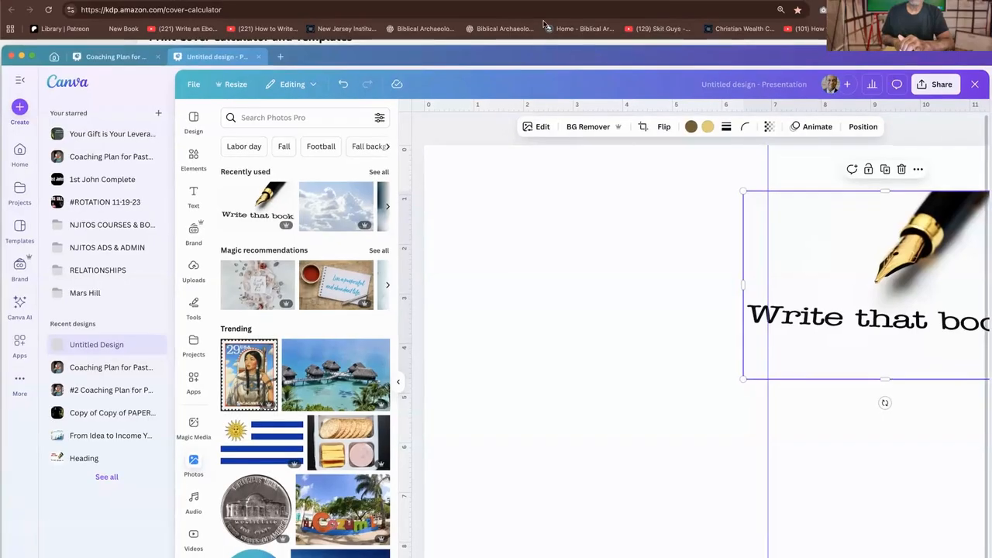
Shift the vertical guide to 6.184 in so it divides the page into back and front cover halves
{"action": "left_click_drag", "start_coordinate": [650, 58], "coordinate": [544, 26]}
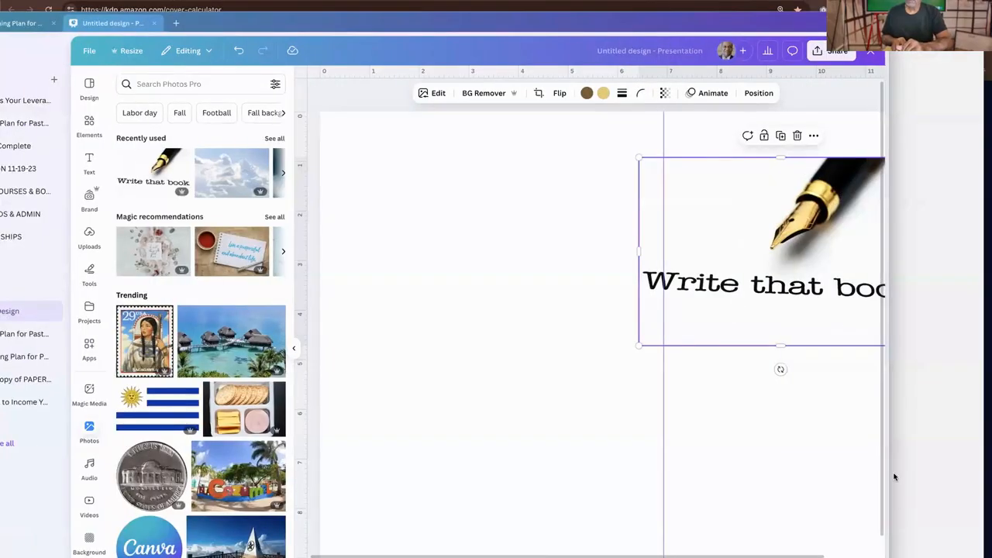
{"action": "left_click_drag", "start_coordinate": [971, 458], "coordinate": [977, 458]}
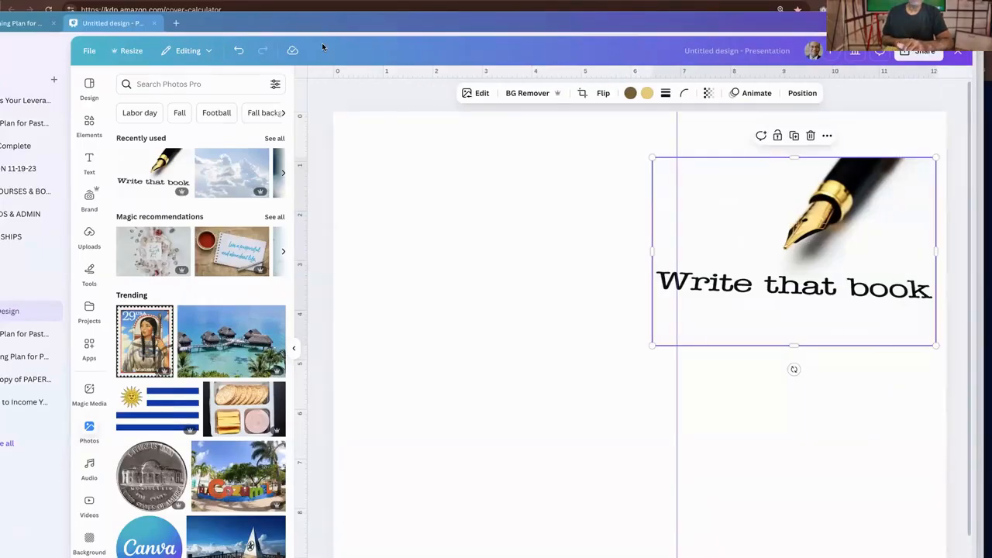
{"action": "left_click_drag", "start_coordinate": [303, 11], "coordinate": [303, 10]}
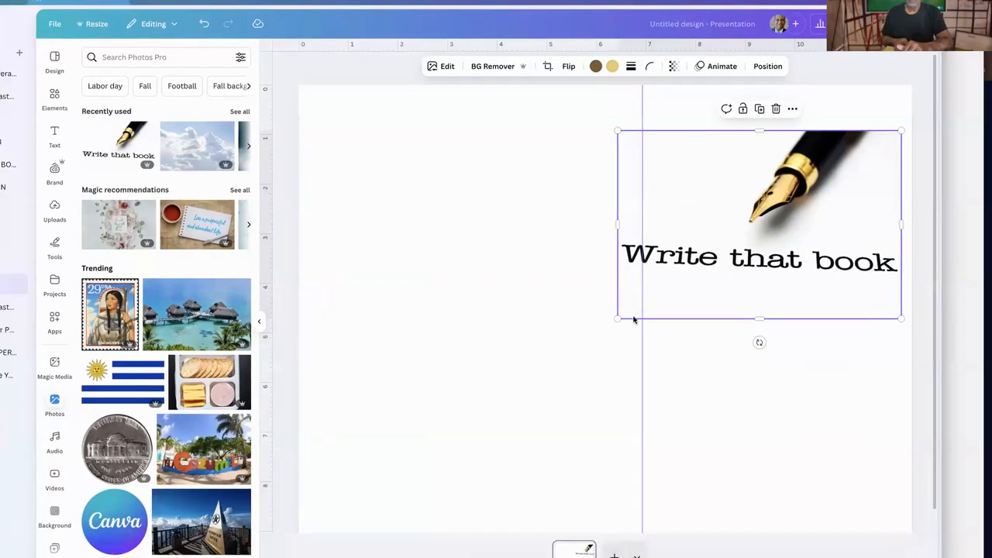
{"action": "left_click_drag", "start_coordinate": [612, 325], "coordinate": [605, 324]}
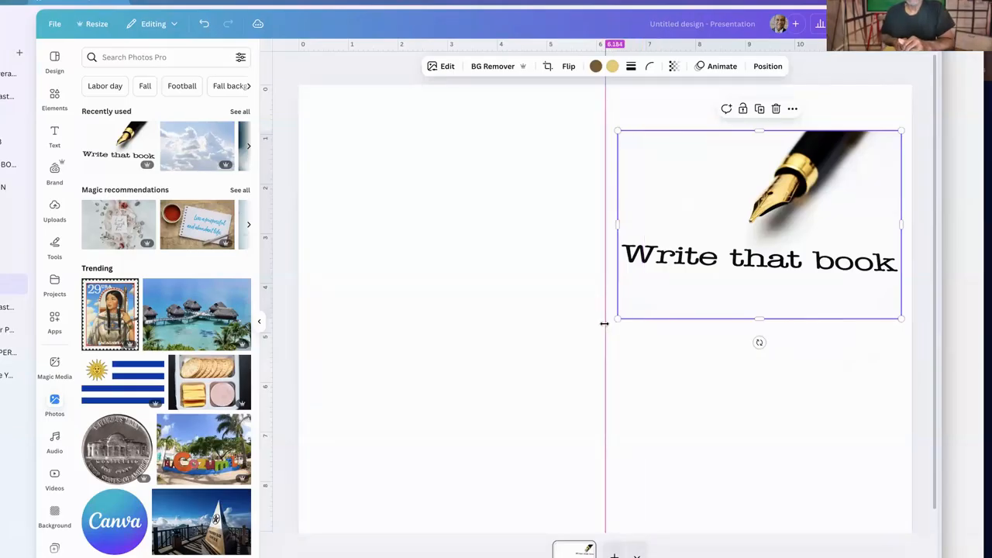
{"action": "left_click_drag", "start_coordinate": [704, 330], "coordinate": [607, 309]}
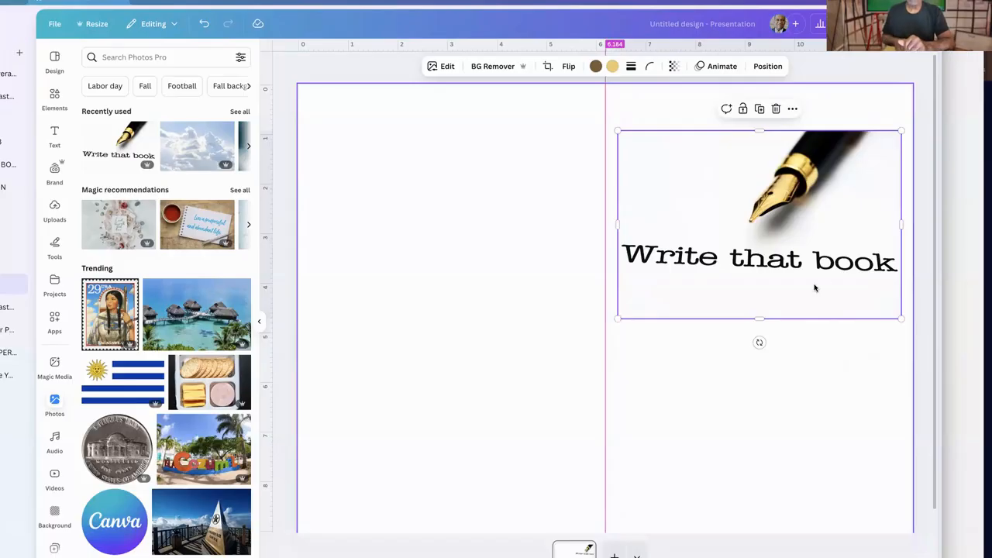
Move the pen photo lower on the front cover half and crop off its "Write that book" caption
{"action": "left_click_drag", "start_coordinate": [811, 282], "coordinate": [818, 395]}
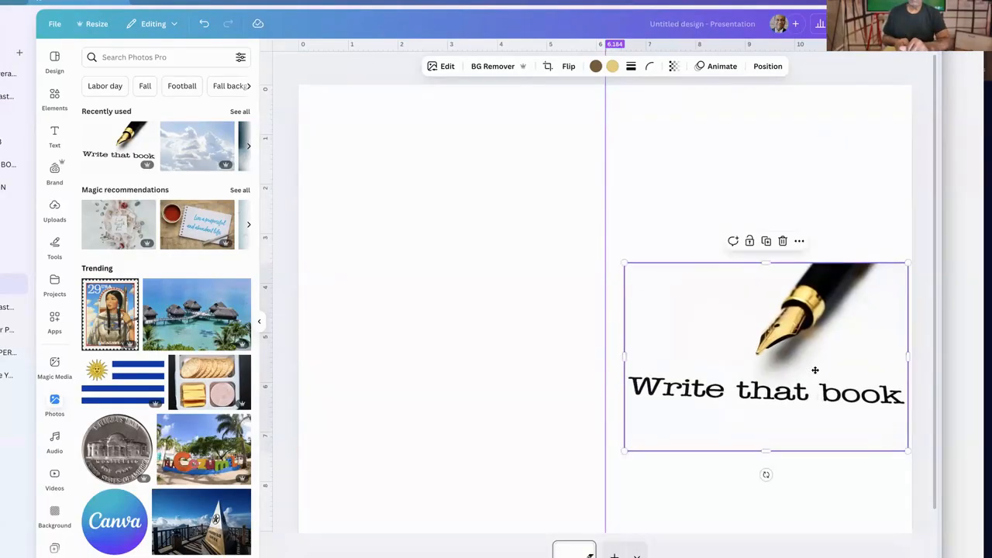
{"action": "left_click_drag", "start_coordinate": [766, 437], "coordinate": [766, 356]}
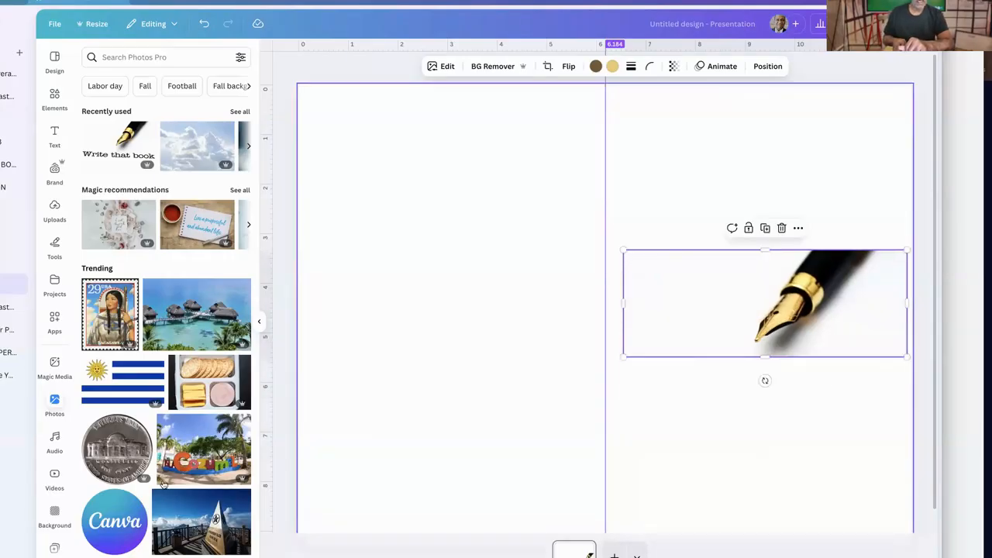
{"action": "scroll", "coordinate": [133, 453], "scroll_direction": "down", "scroll_amount": 5}
{"action": "scroll", "coordinate": [243, 235], "scroll_direction": "down", "scroll_amount": 2}
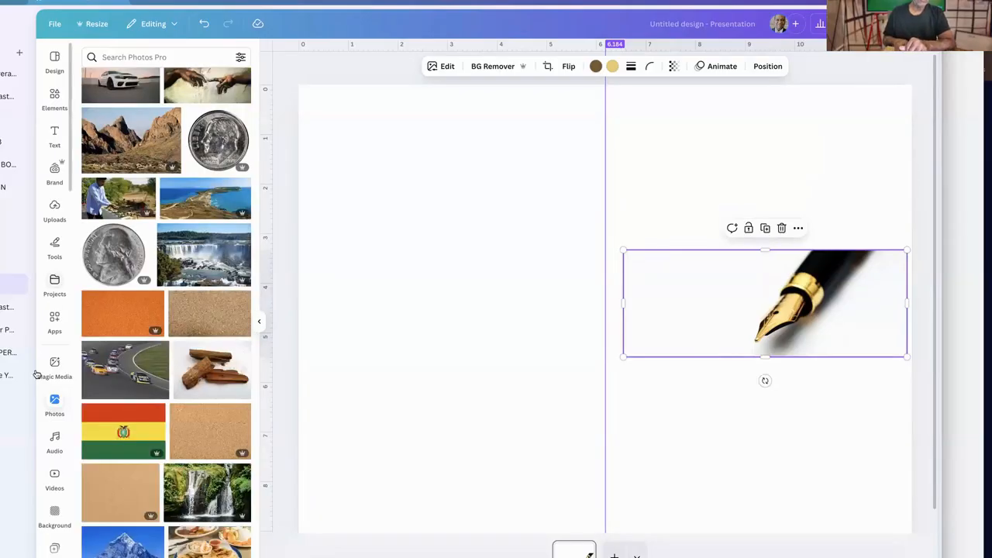
Add the uploaded "Start & Grow Your Online Business" stage photo to the page and delete the pen photo
{"action": "left_click", "coordinate": [54, 210]}
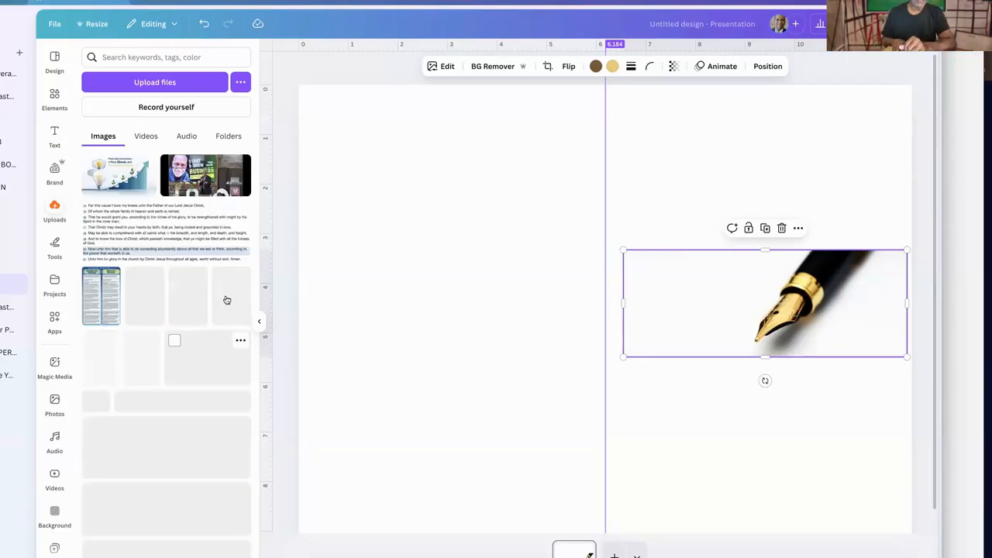
{"action": "left_click", "coordinate": [214, 189]}
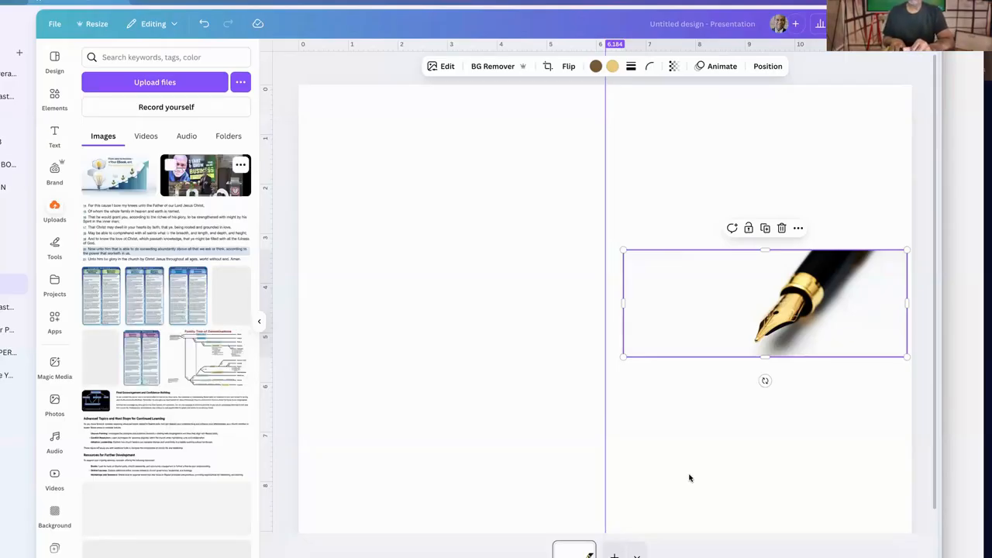
{"action": "left_click", "coordinate": [816, 314]}
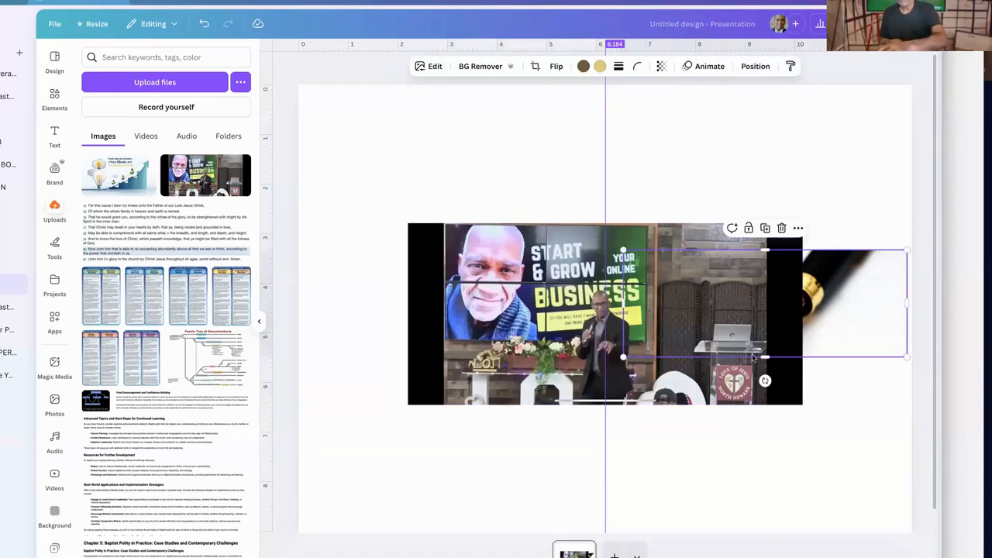
{"action": "key", "text": "Delete"}
{"action": "left_click", "coordinate": [475, 343]}
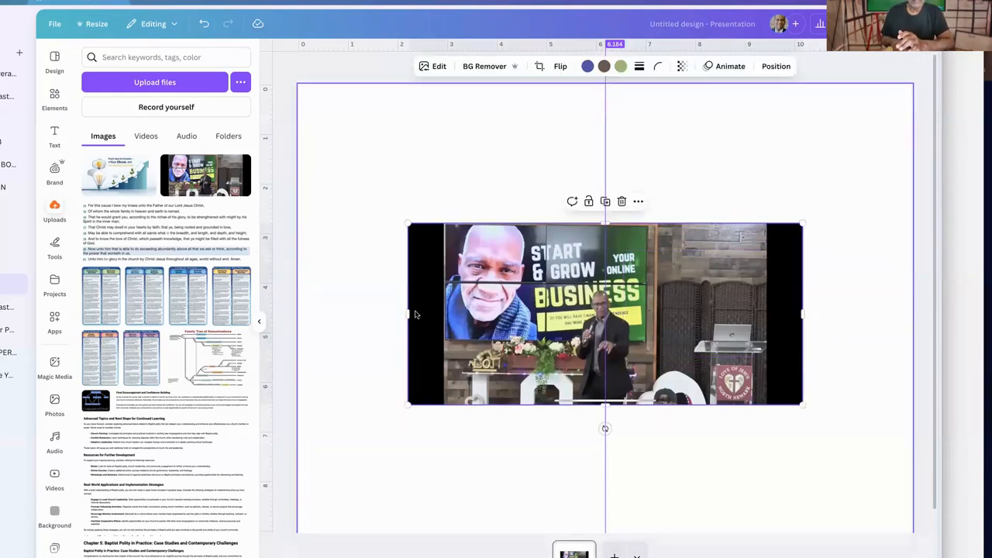
Crop the black bars off both sides of the stage photo and shrink it to fit within the front cover half
{"action": "left_click_drag", "start_coordinate": [407, 313], "coordinate": [447, 313]}
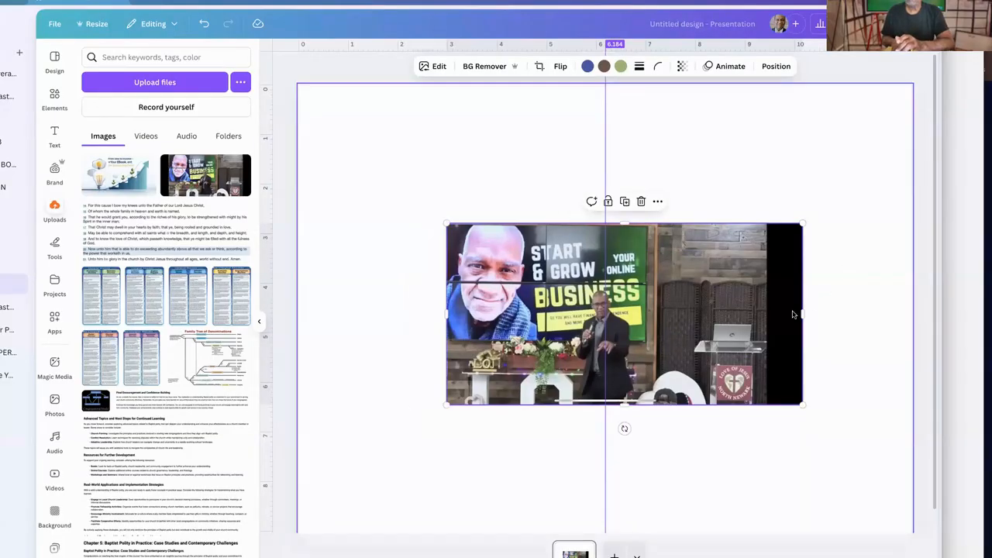
{"action": "left_click_drag", "start_coordinate": [769, 312], "coordinate": [765, 313]}
{"action": "left_click_drag", "start_coordinate": [682, 310], "coordinate": [813, 268]}
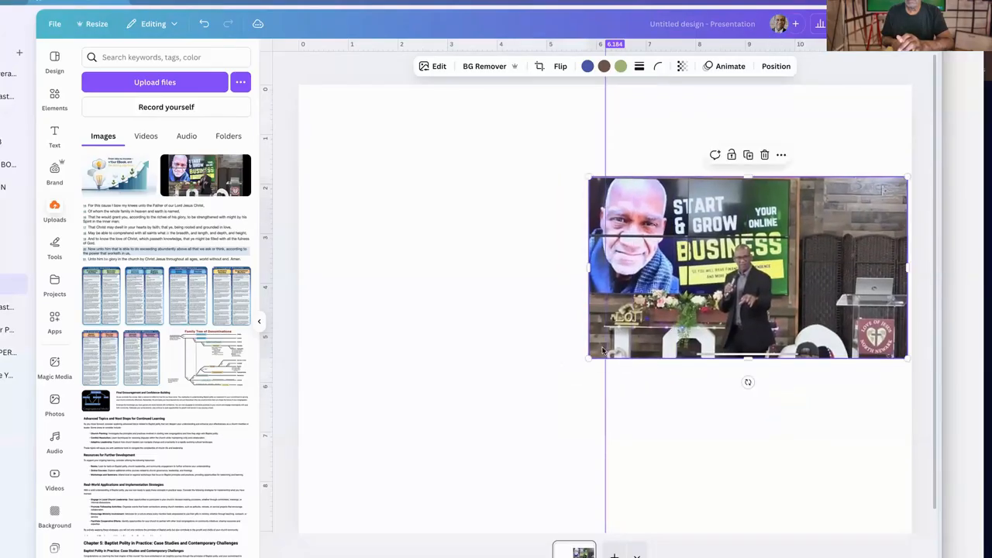
{"action": "left_click_drag", "start_coordinate": [589, 358], "coordinate": [638, 330]}
{"action": "left_click_drag", "start_coordinate": [886, 187], "coordinate": [877, 196]}
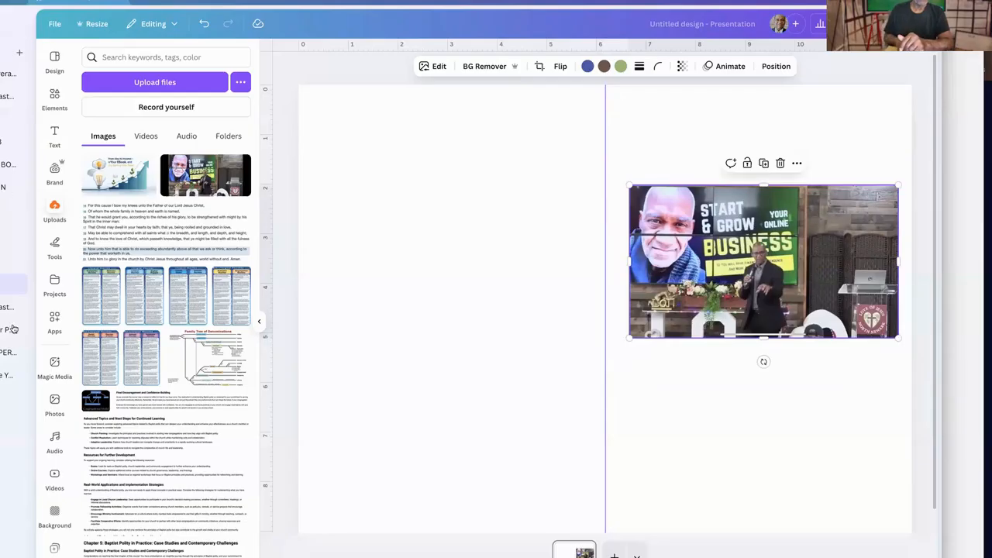
Set the dark blurred picture from the background library as the page background and raise the stage photo slightly
{"action": "left_click", "coordinate": [55, 512]}
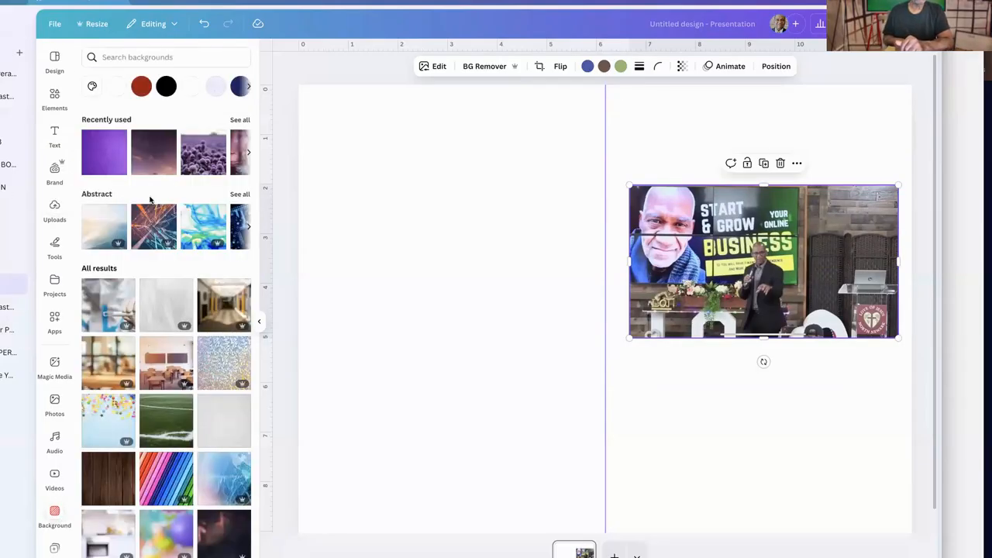
{"action": "left_click", "coordinate": [110, 163]}
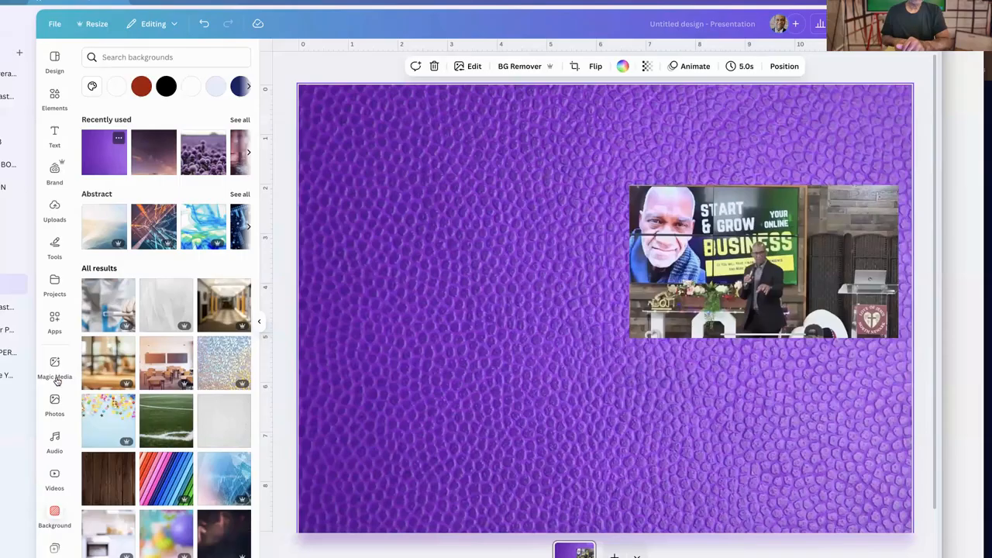
{"action": "left_click", "coordinate": [210, 543]}
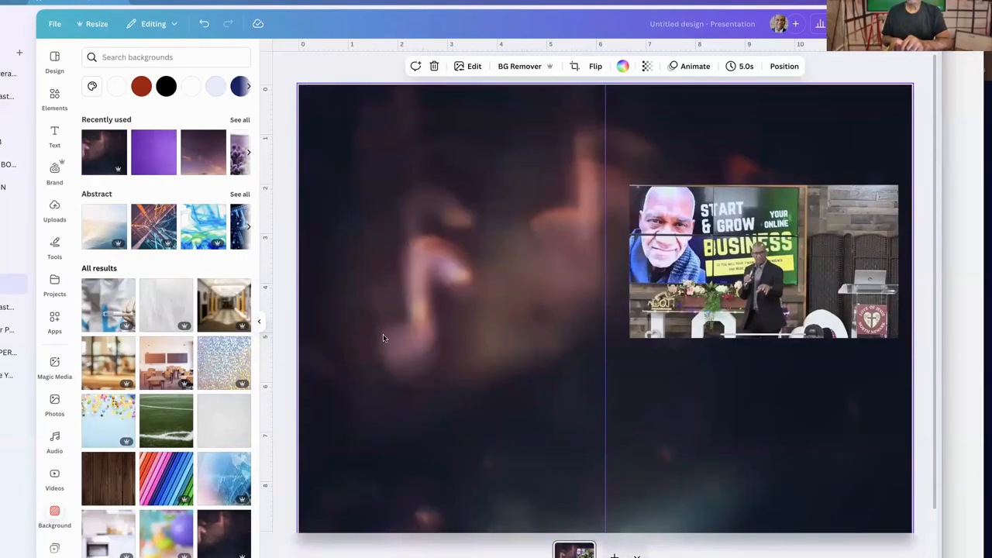
{"action": "left_click_drag", "start_coordinate": [735, 229], "coordinate": [734, 203]}
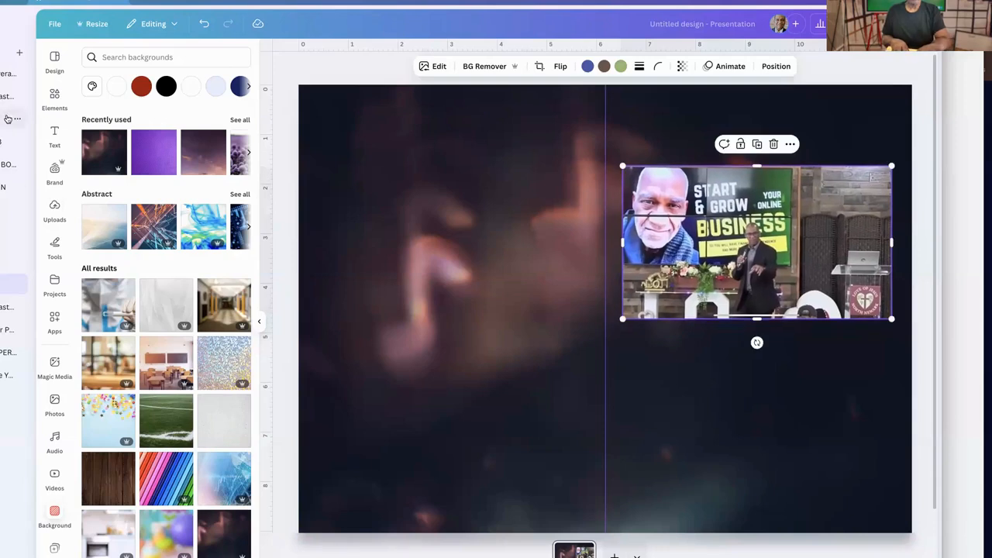
Add a heading reading "The Christian Wealth Conference" below the stage photo on the front cover half
{"action": "left_click", "coordinate": [55, 135]}
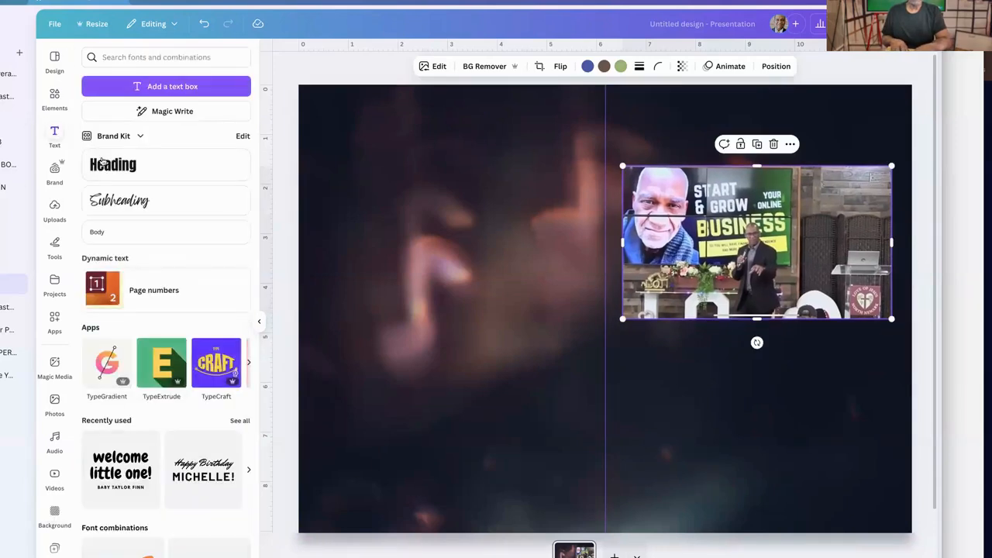
{"action": "left_click", "coordinate": [186, 183]}
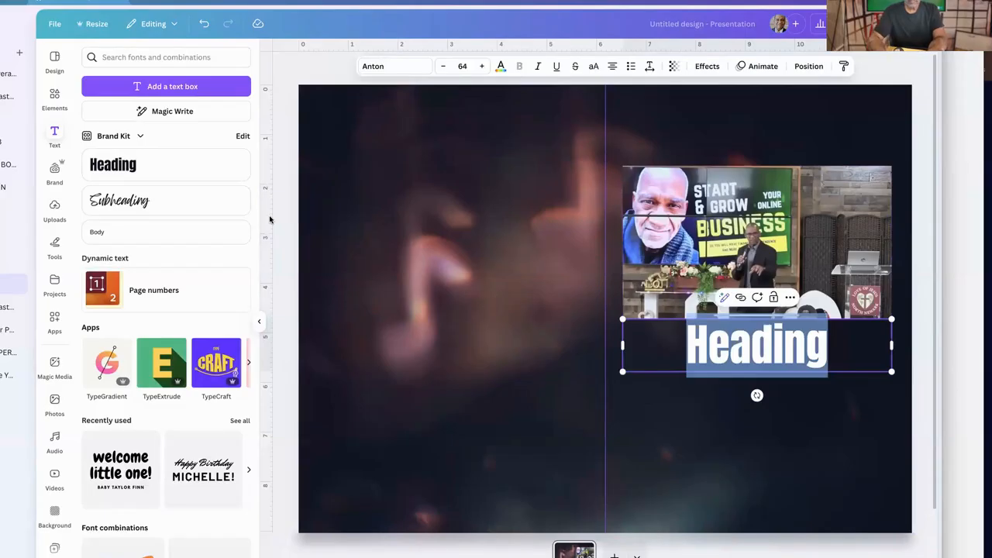
{"action": "type", "text": "The C"}
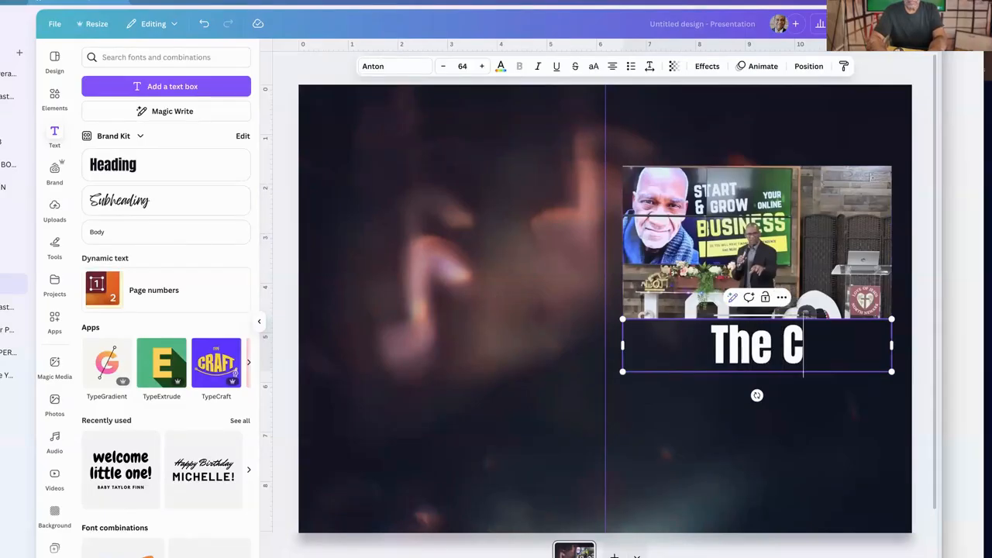
{"action": "type", "text": "hru="}
{"action": "key", "text": "BackSpace"}
{"action": "key", "text": "BackSpace"}
{"action": "type", "text": "is"}
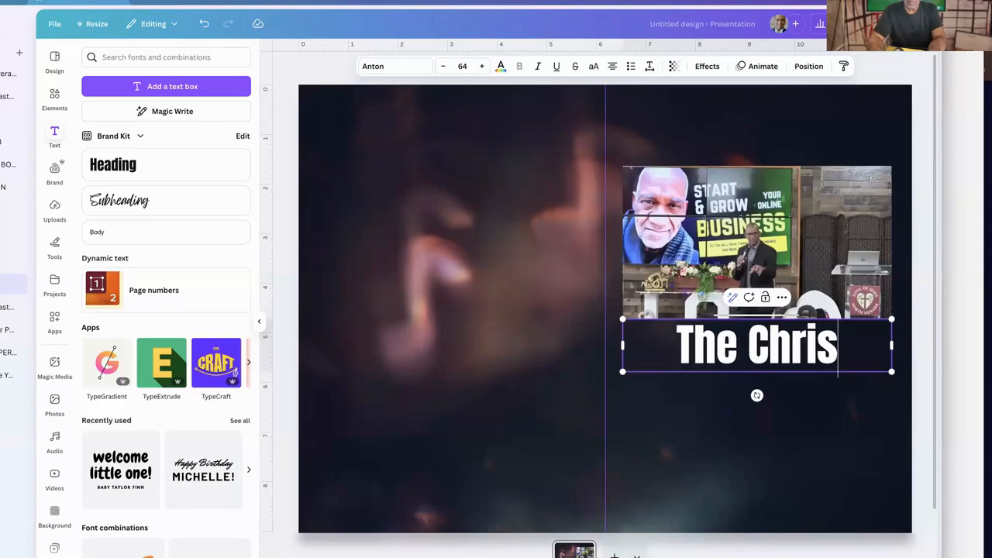
{"action": "type", "text": "tian"}
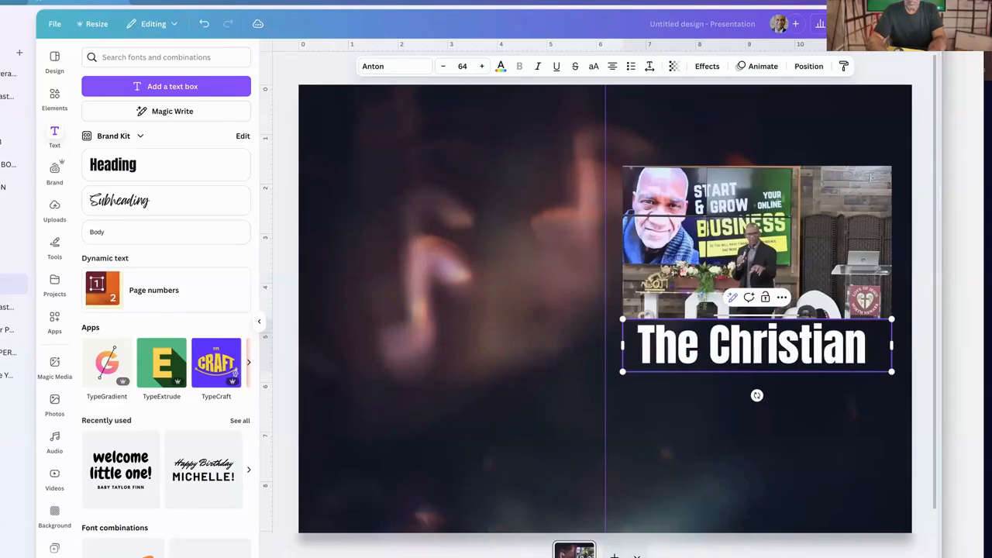
{"action": "type", "text": " Wealth"}
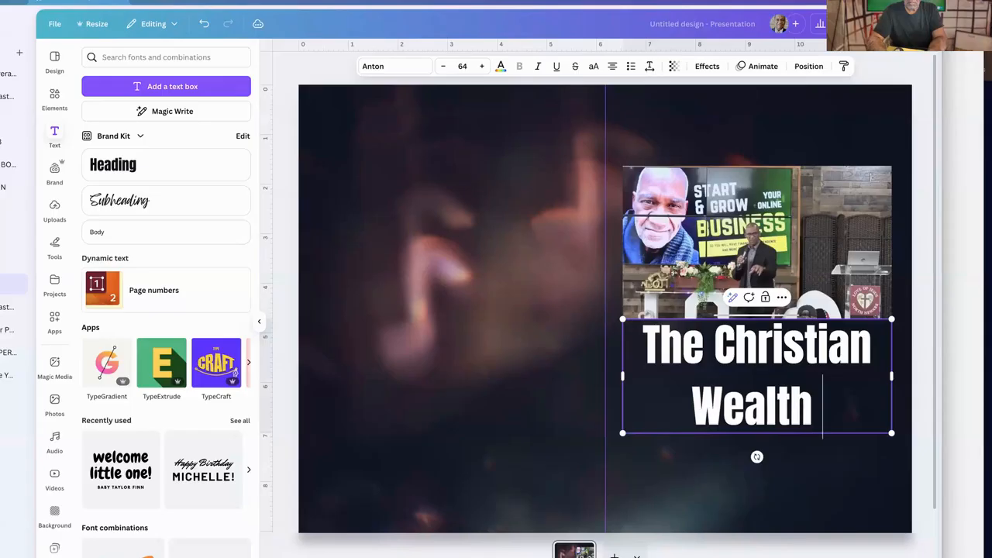
{"action": "type", "text": " Conference"}
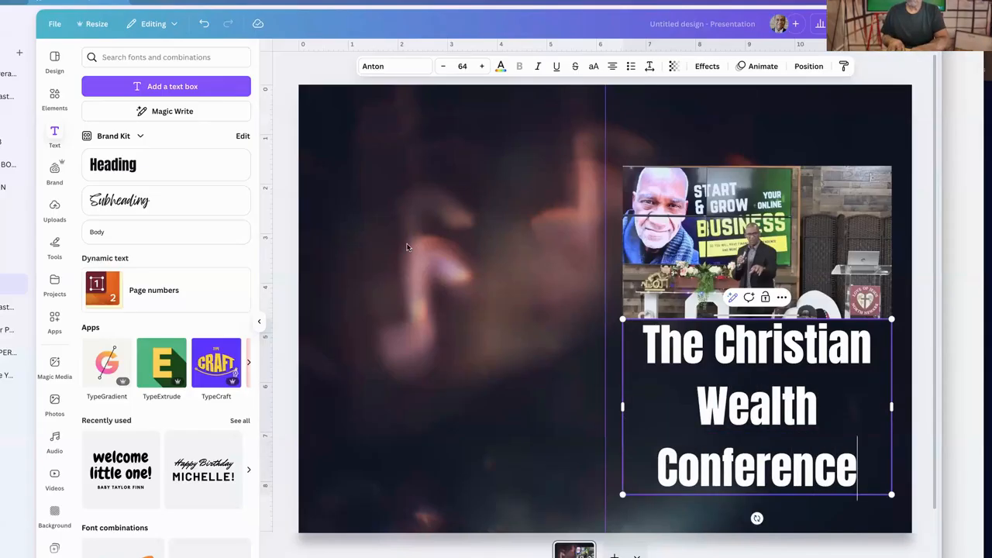
Move the stage photo nearer the top of the front cover and raise the title, leaving a small gap between them
{"action": "left_click", "coordinate": [685, 132]}
{"action": "left_click_drag", "start_coordinate": [741, 252], "coordinate": [742, 204]}
{"action": "left_click_drag", "start_coordinate": [751, 326], "coordinate": [749, 316]}
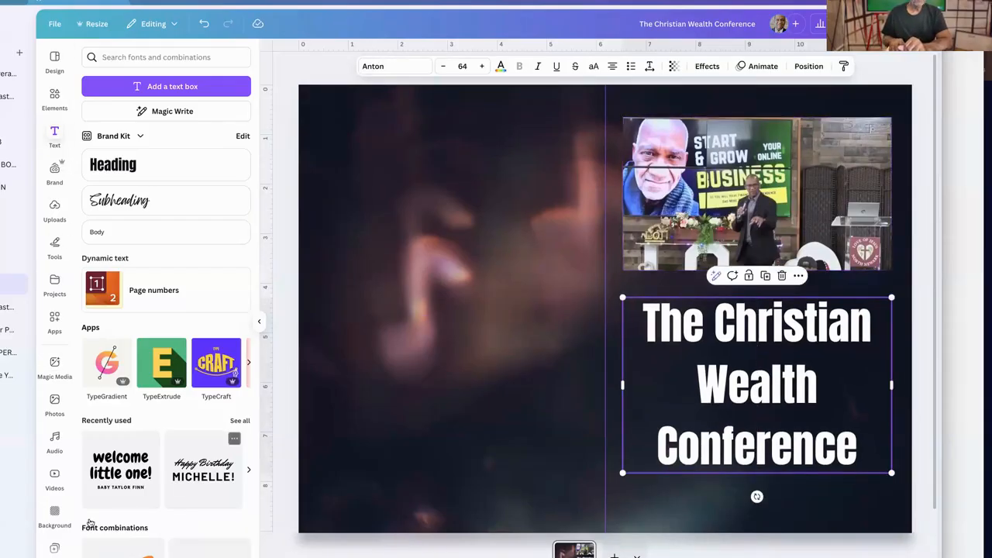
Add the uploaded cut-out photo of the speaker holding a microphone and place it on the back cover half
{"action": "left_click", "coordinate": [55, 403]}
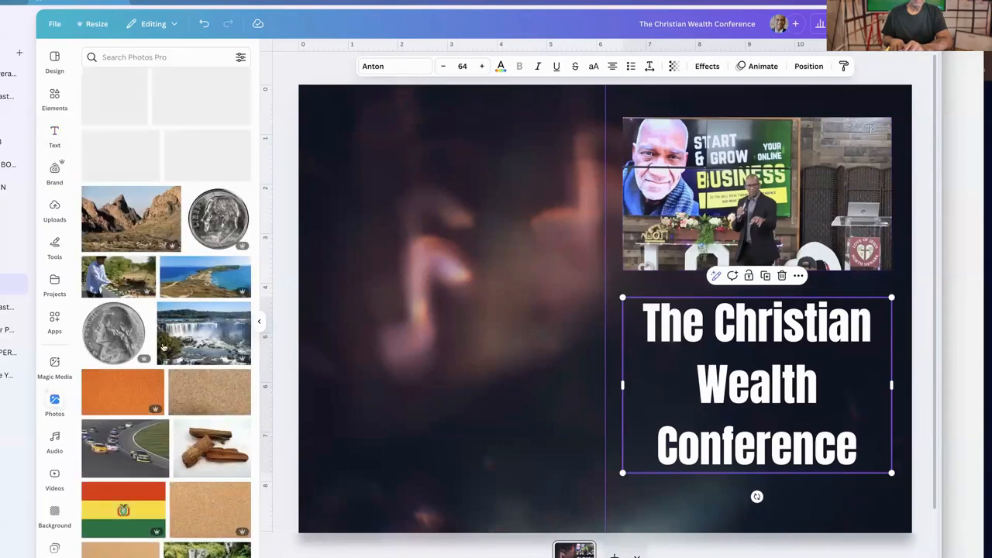
{"action": "scroll", "coordinate": [158, 361], "scroll_direction": "down", "scroll_amount": 10}
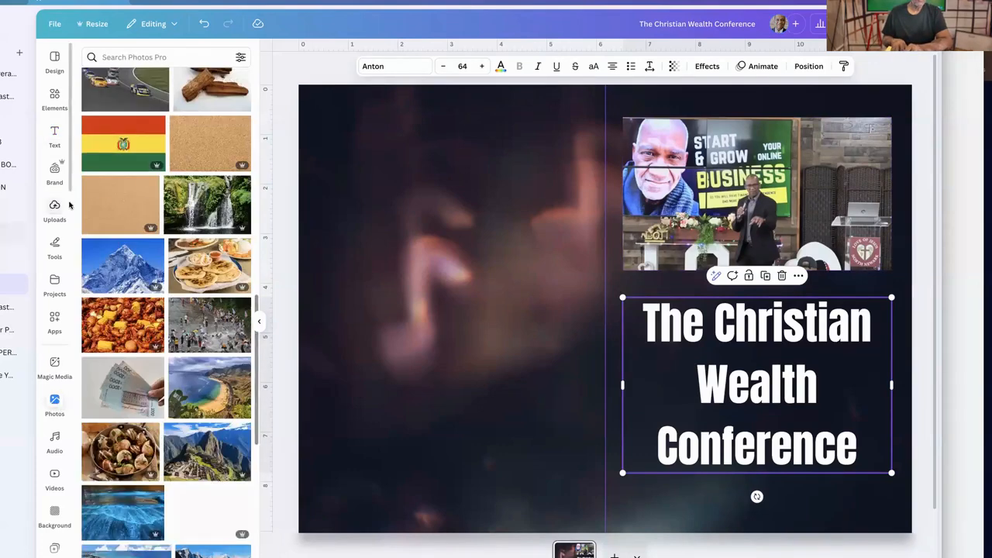
{"action": "left_click", "coordinate": [71, 216]}
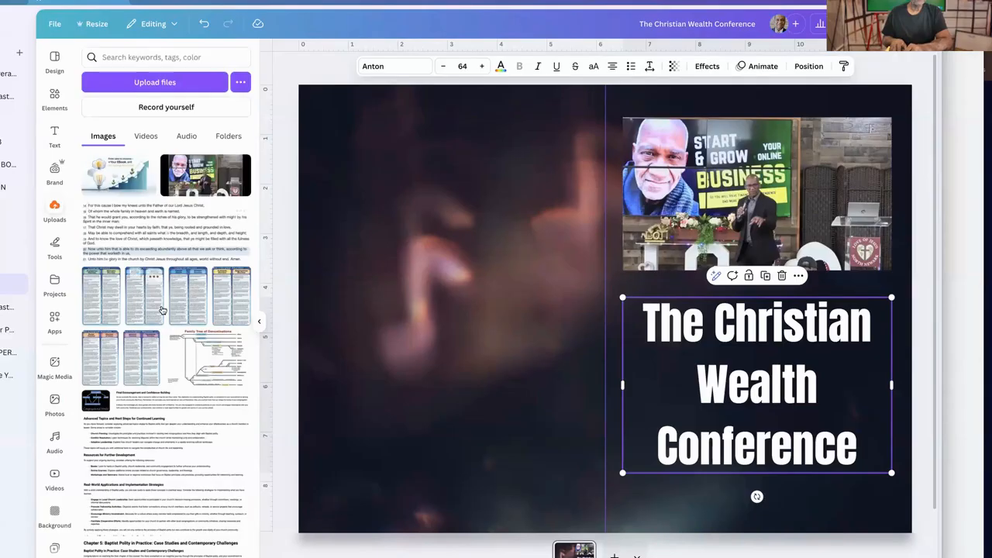
{"action": "scroll", "coordinate": [167, 283], "scroll_direction": "down", "scroll_amount": 10}
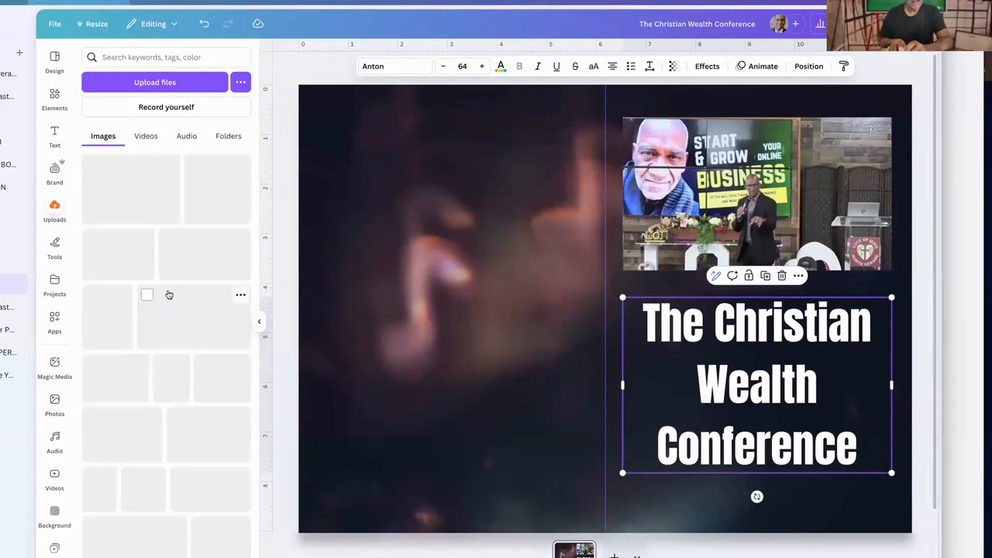
{"action": "scroll", "coordinate": [171, 296], "scroll_direction": "down", "scroll_amount": 10}
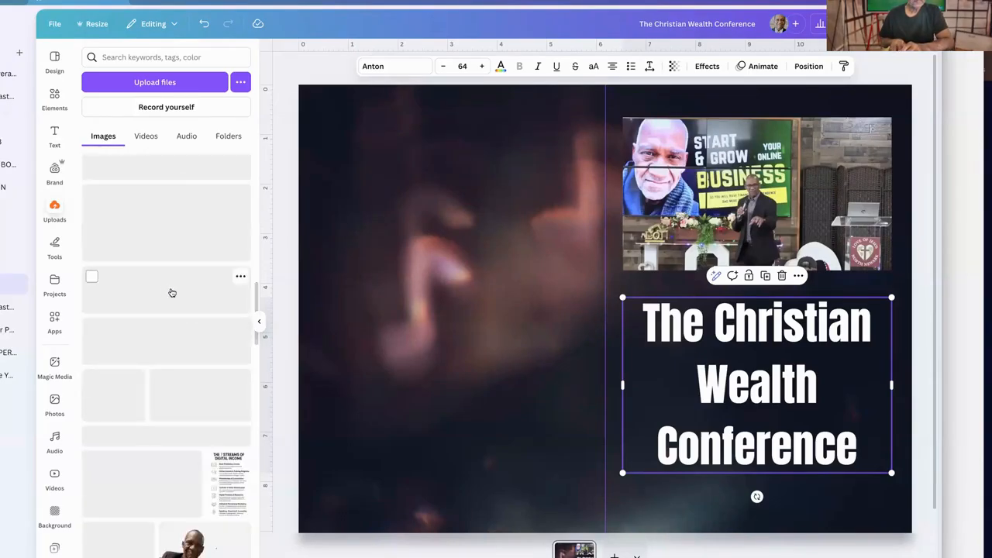
{"action": "scroll", "coordinate": [171, 295], "scroll_direction": "down", "scroll_amount": 15}
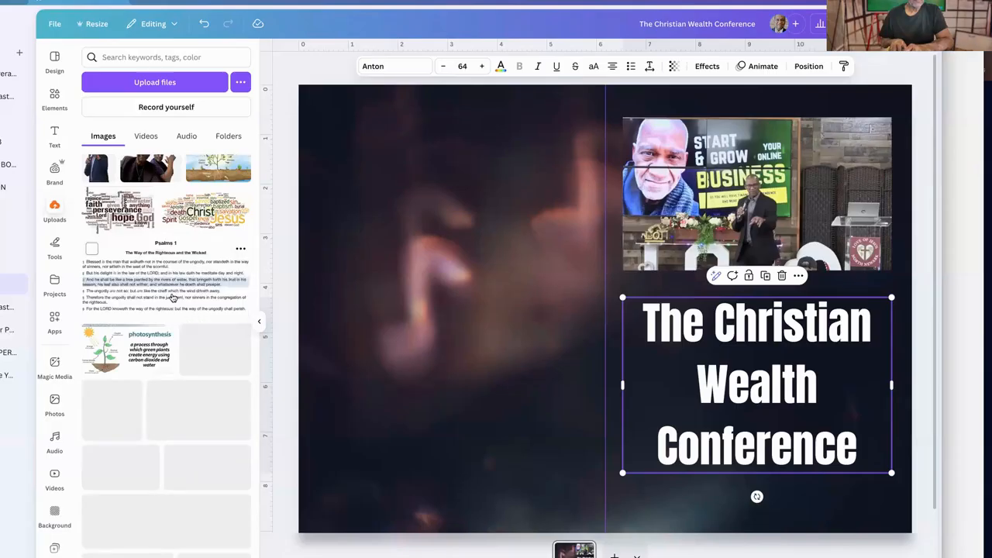
{"action": "scroll", "coordinate": [172, 296], "scroll_direction": "up", "scroll_amount": 2}
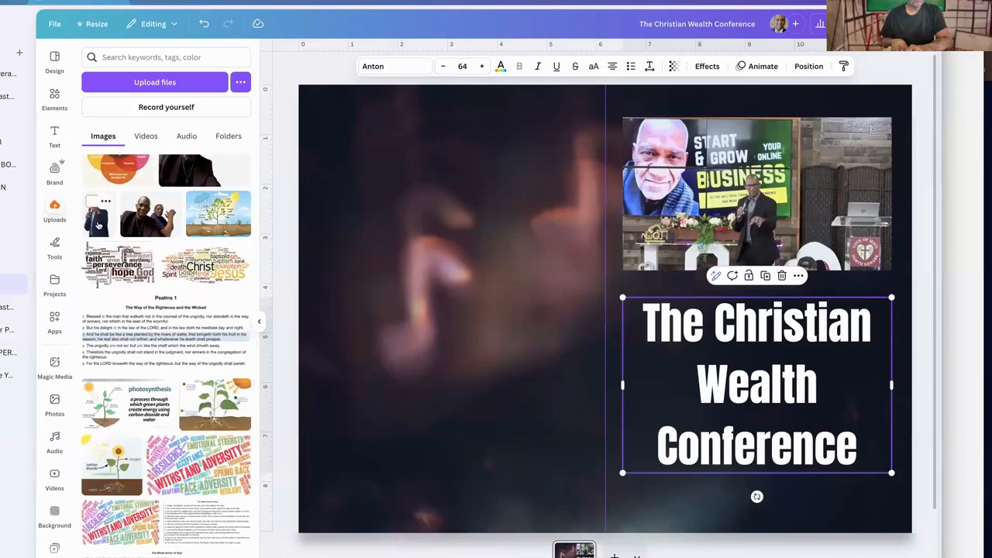
{"action": "left_click", "coordinate": [617, 303]}
{"action": "left_click_drag", "start_coordinate": [544, 272], "coordinate": [418, 281]}
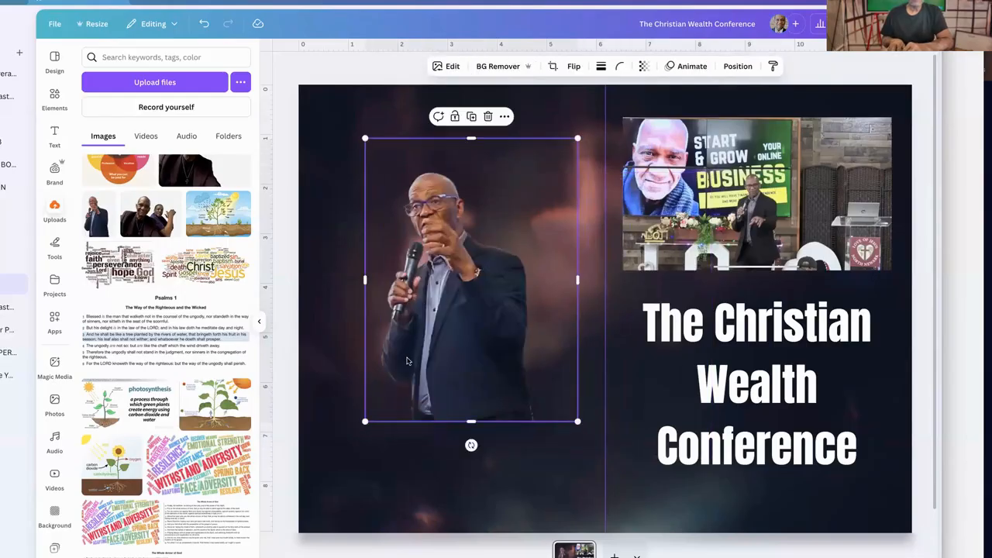
Shrink the speaker photo beside the spine near the top of the back cover and add a wide body text box beneath it
{"action": "left_click_drag", "start_coordinate": [378, 407], "coordinate": [465, 287]}
{"action": "left_click_drag", "start_coordinate": [508, 224], "coordinate": [523, 200]}
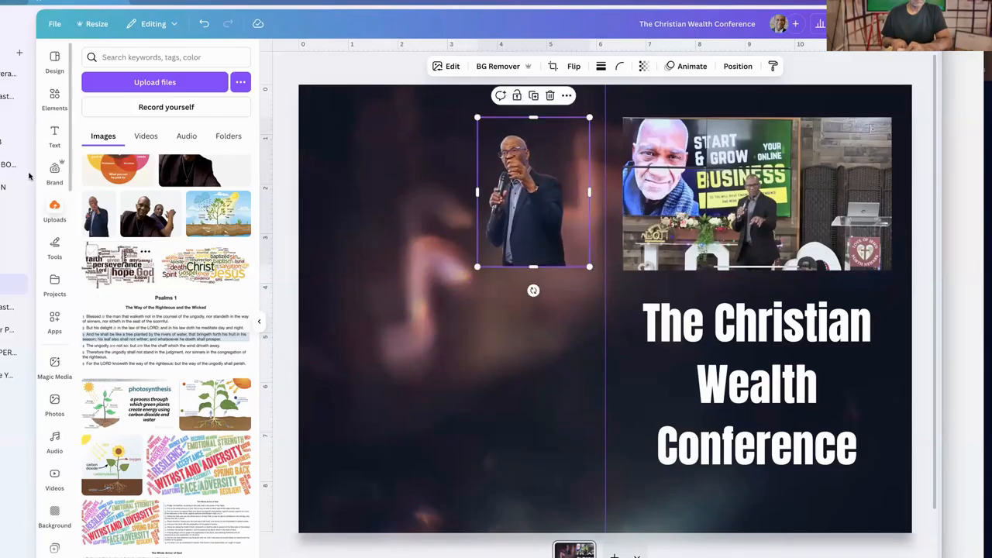
{"action": "left_click", "coordinate": [53, 136]}
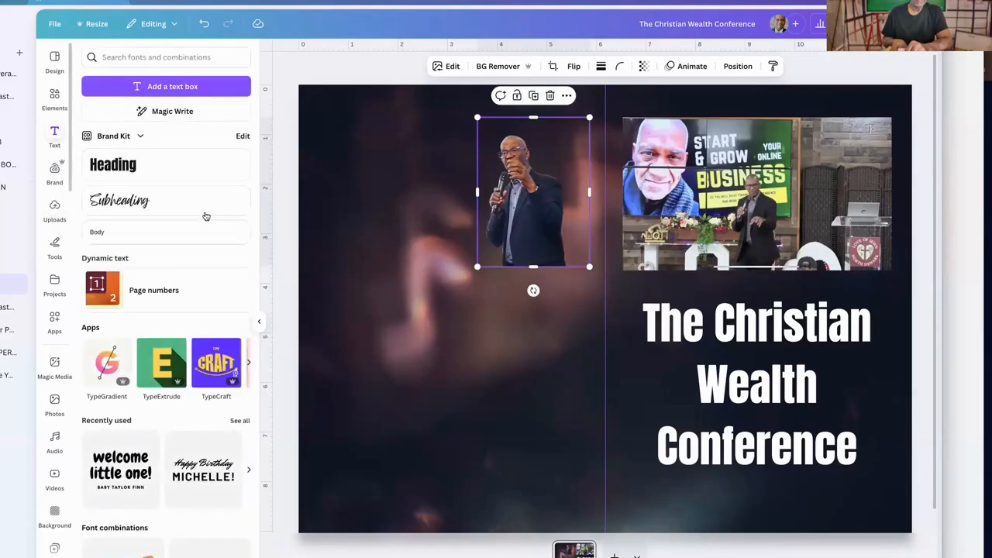
{"action": "left_click", "coordinate": [145, 231]}
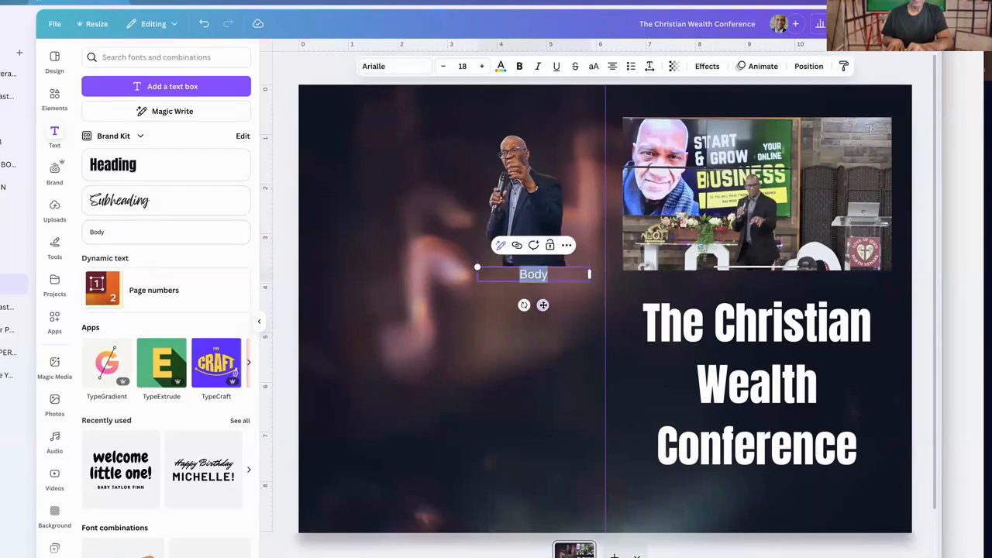
{"action": "left_click_drag", "start_coordinate": [500, 326], "coordinate": [388, 322]}
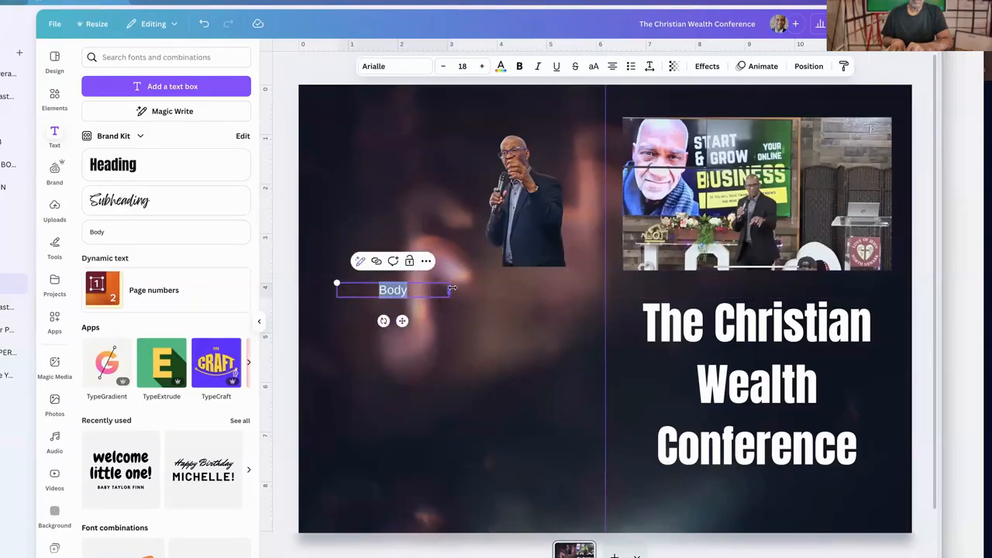
{"action": "mouse_move", "coordinate": [553, 289]}
{"action": "left_mouse_down"}
{"action": "mouse_move", "coordinate": [573, 281]}
{"action": "mouse_move", "coordinate": [571, 289]}
{"action": "left_mouse_up"}
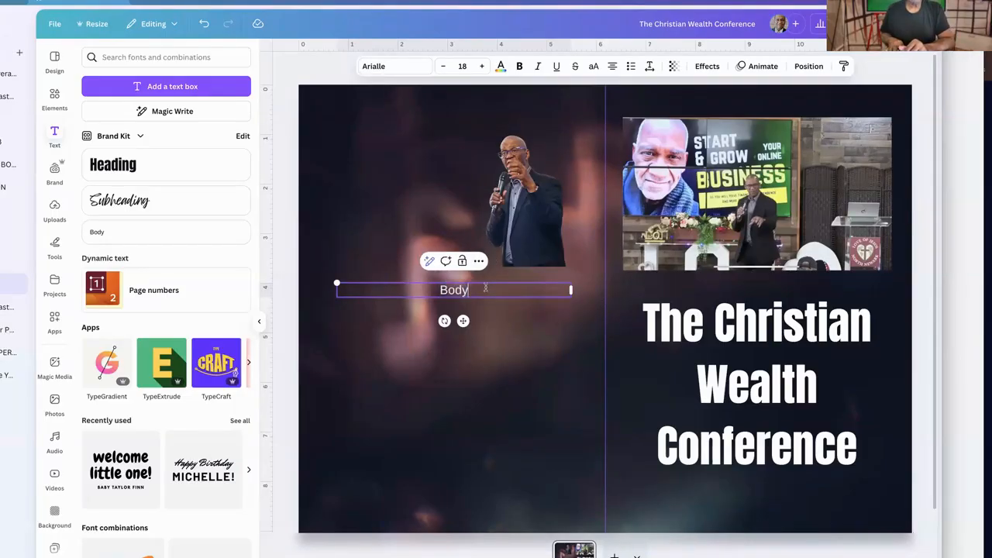
Write "The Christian Wealth Conrence guide will help yu to navigate through online business creation" in the back cover text box
{"action": "type", "text": "The C"}
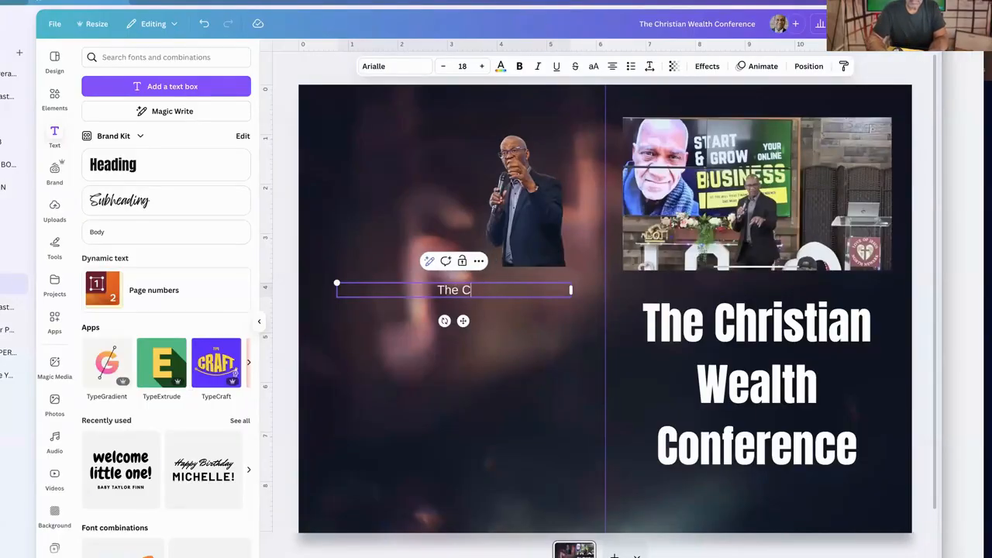
{"action": "type", "text": "hristian "}
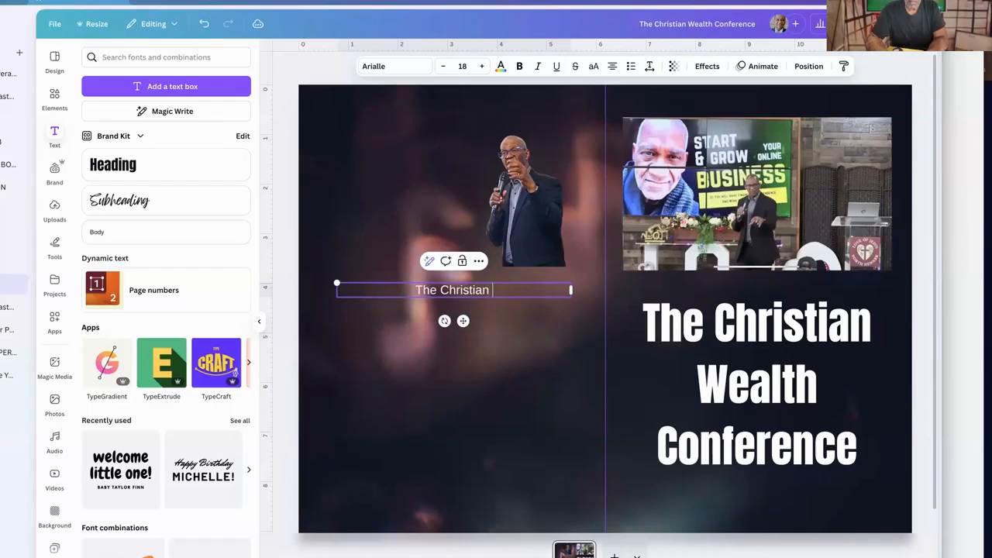
{"action": "type", "text": "Wealth "}
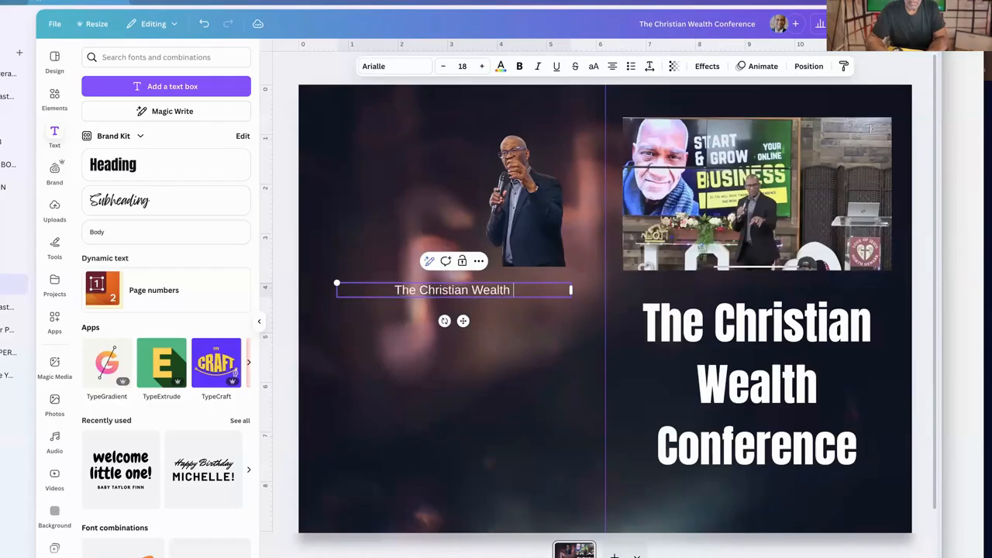
{"action": "type", "text": "Conrence guide "}
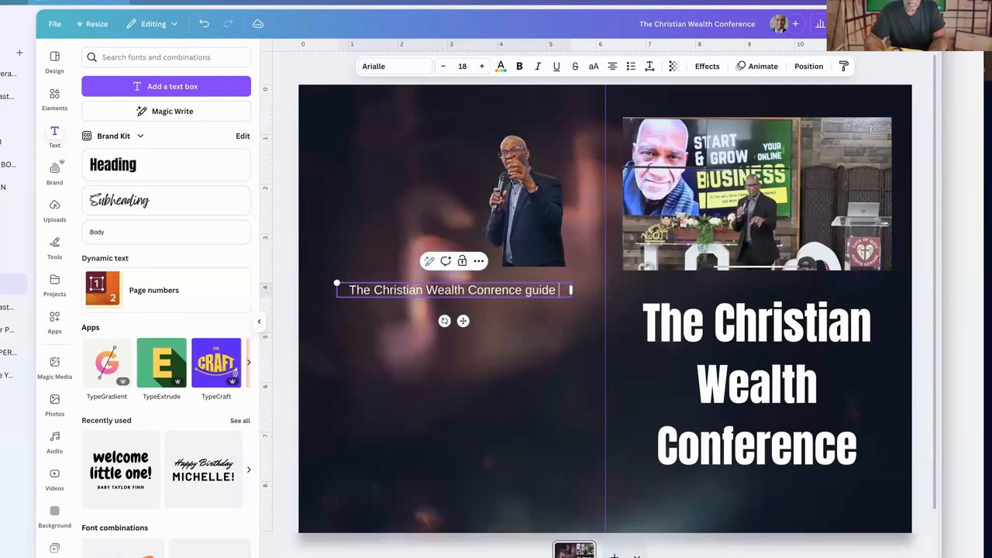
{"action": "type", "text": "will "}
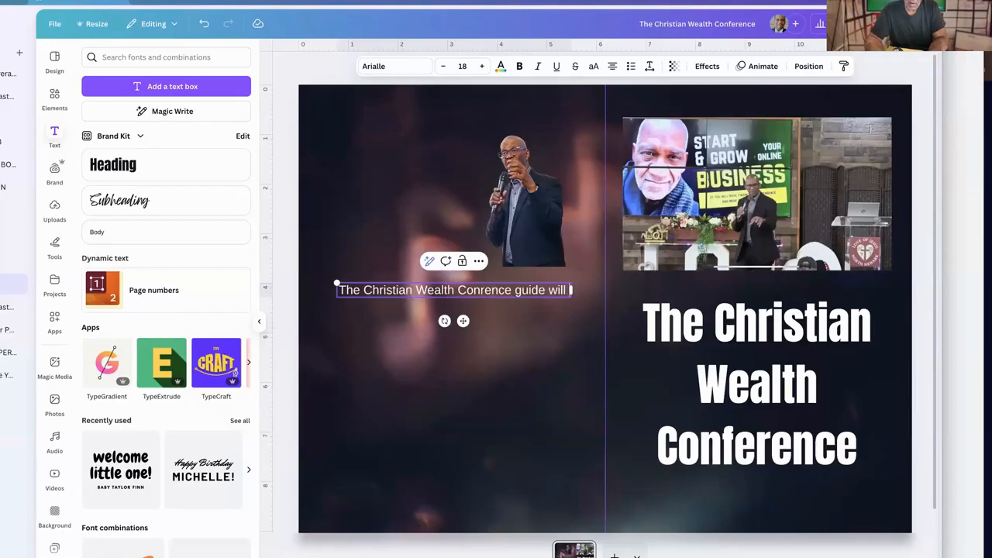
{"action": "type", "text": "help yu to navigat"}
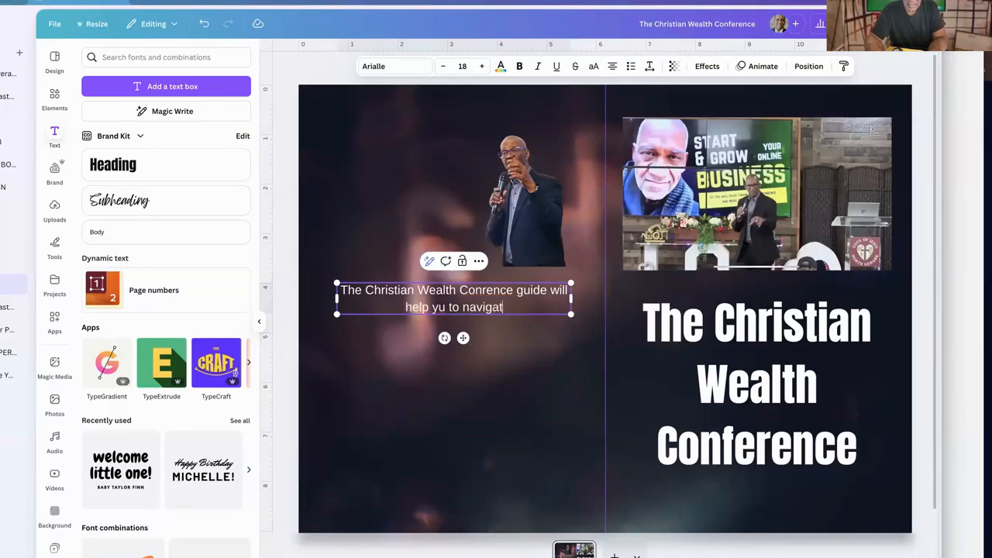
{"action": "type", "text": "e thro"}
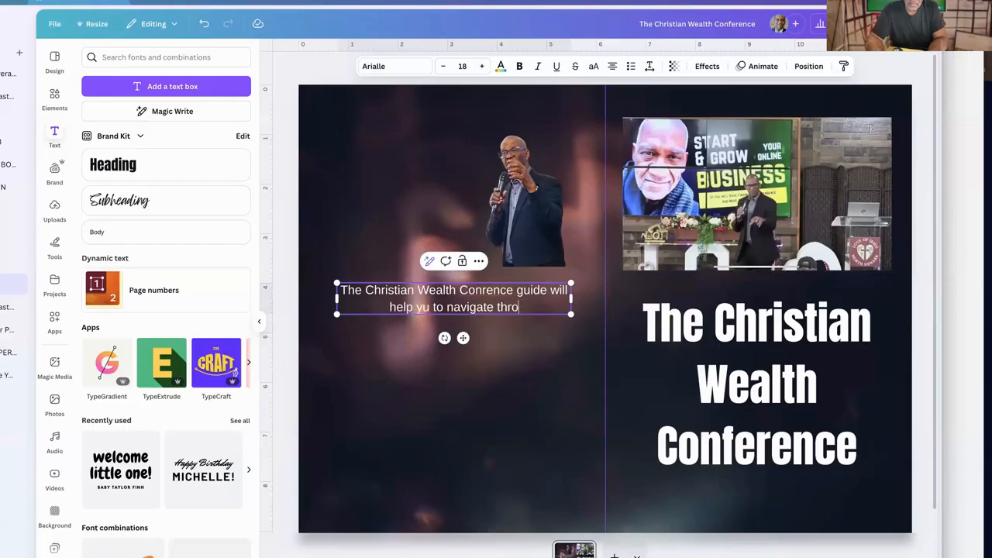
{"action": "type", "text": "ught"}
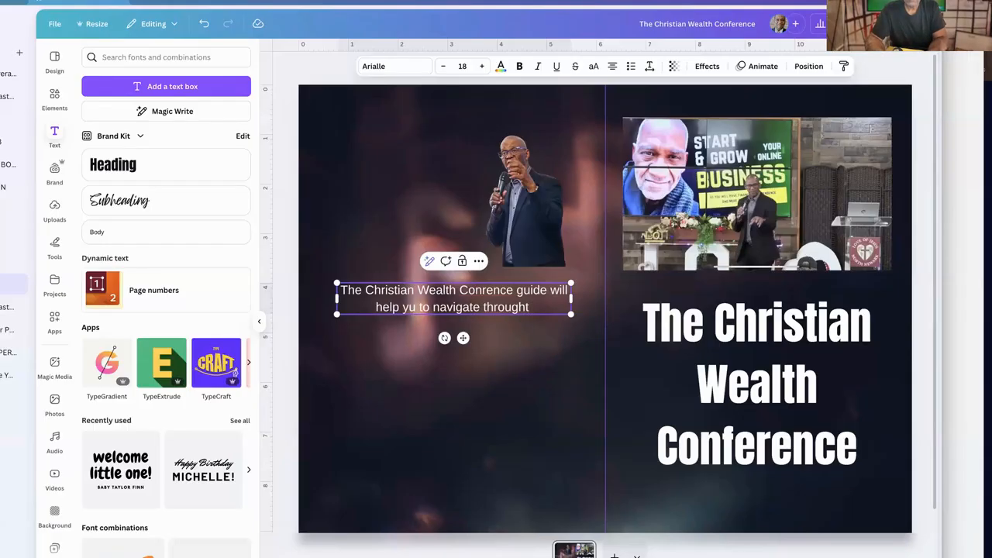
{"action": "key", "text": "BackSpace"}
{"action": "key", "text": "BackSpace"}
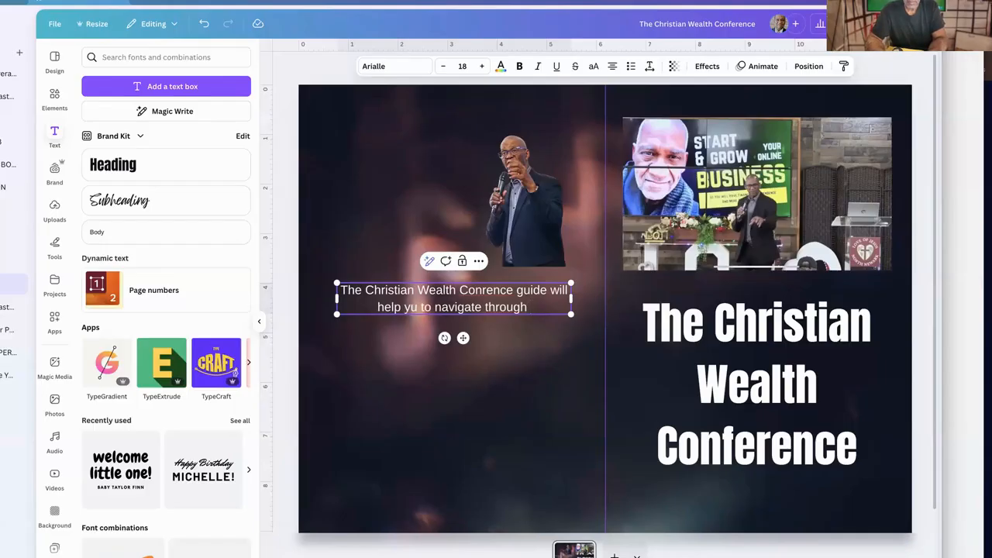
{"action": "type", "text": "online "}
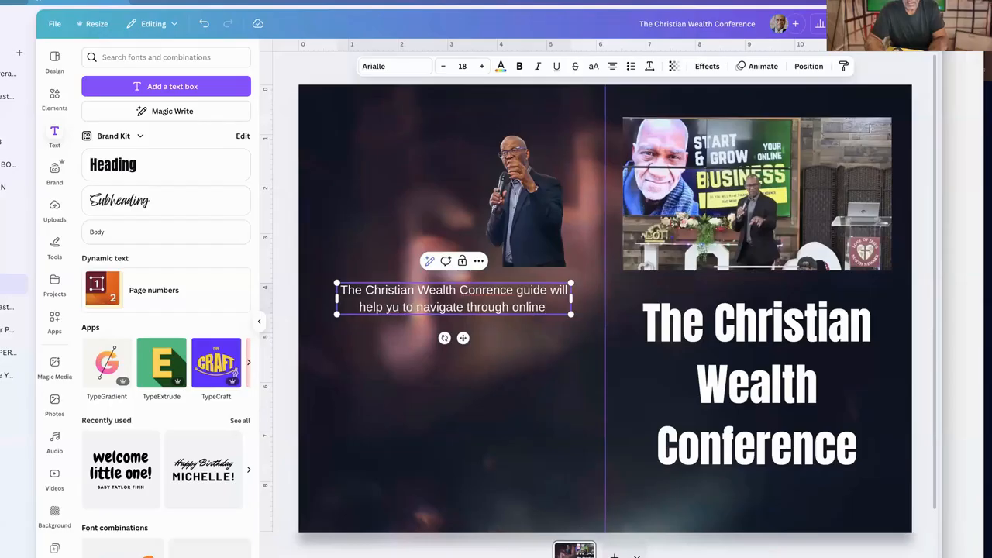
{"action": "type", "text": "busin"}
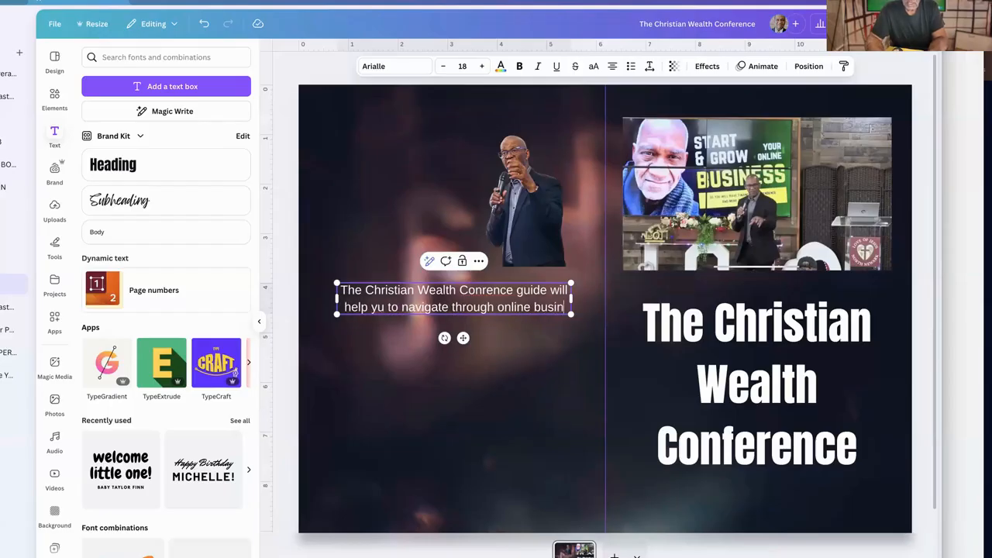
{"action": "type", "text": "ess creation"}
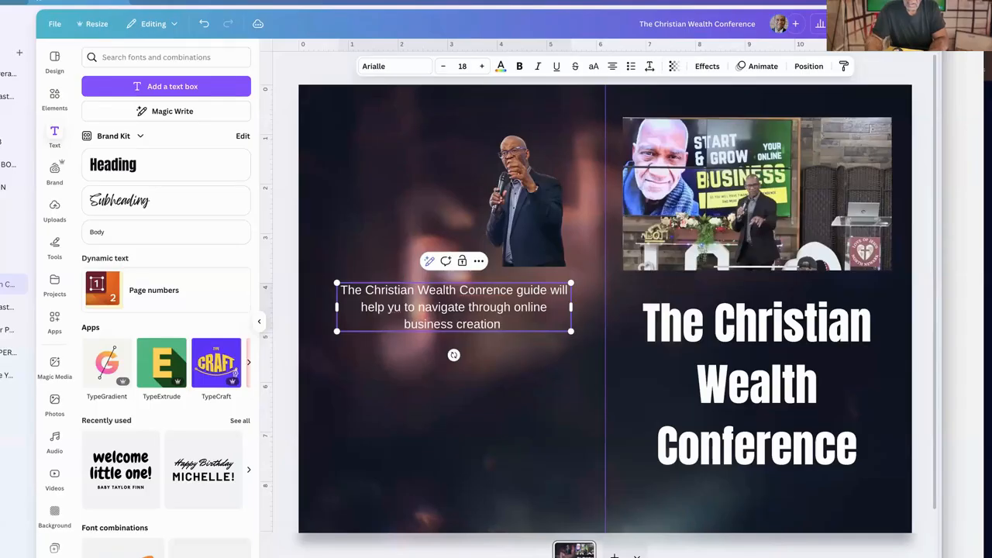
Continue the blurb with ", dicoving your gifts to unlock your income and financial planning and management."
{"action": "key", "text": "BackSpace"}
{"action": "type", "text": ", dicoving your gifts to un"}
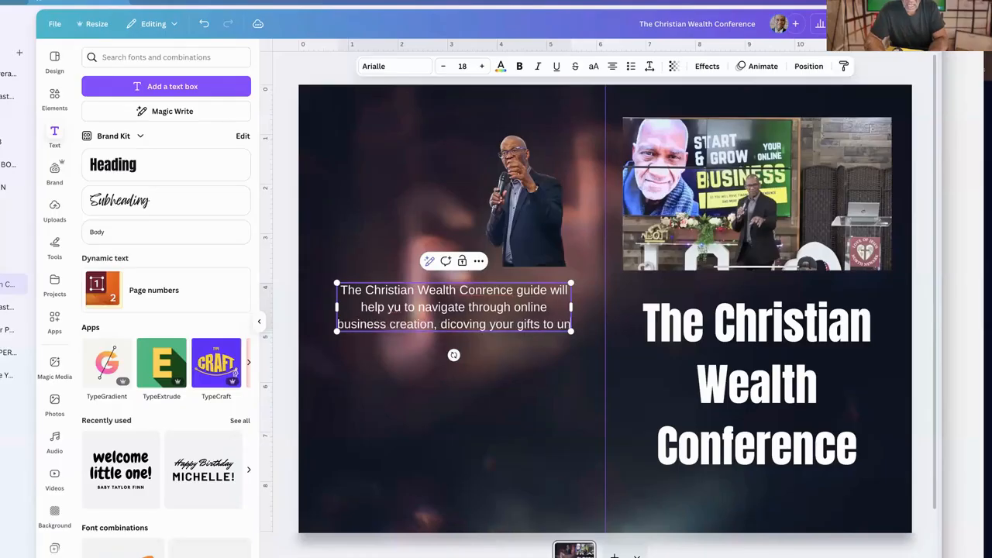
{"action": "type", "text": "lock you"}
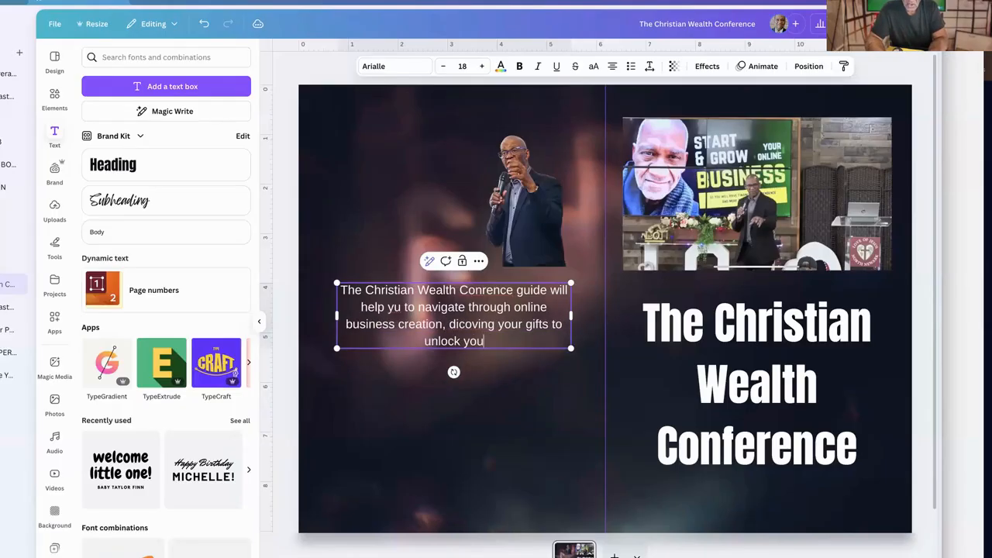
{"action": "type", "text": "r inco"}
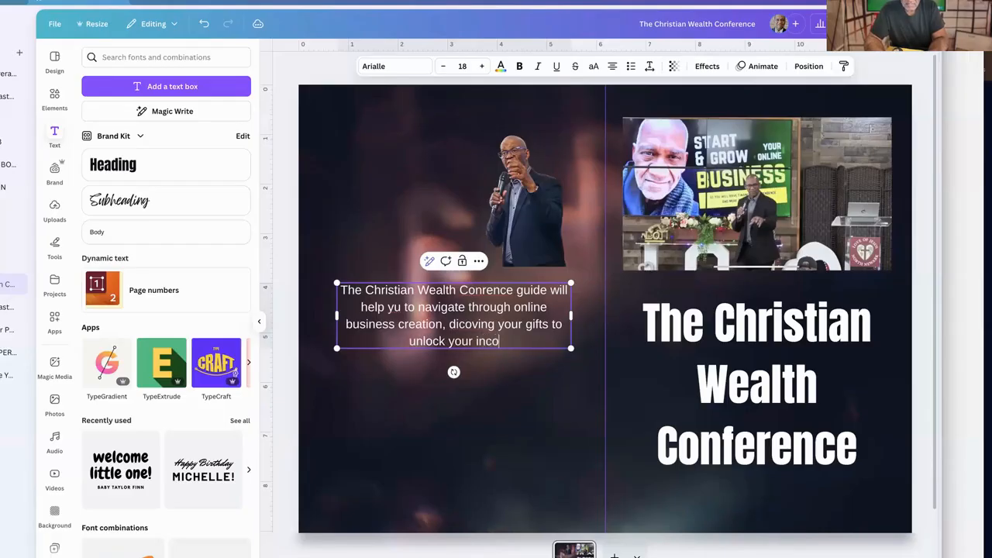
{"action": "type", "text": "me and financial planning and management"}
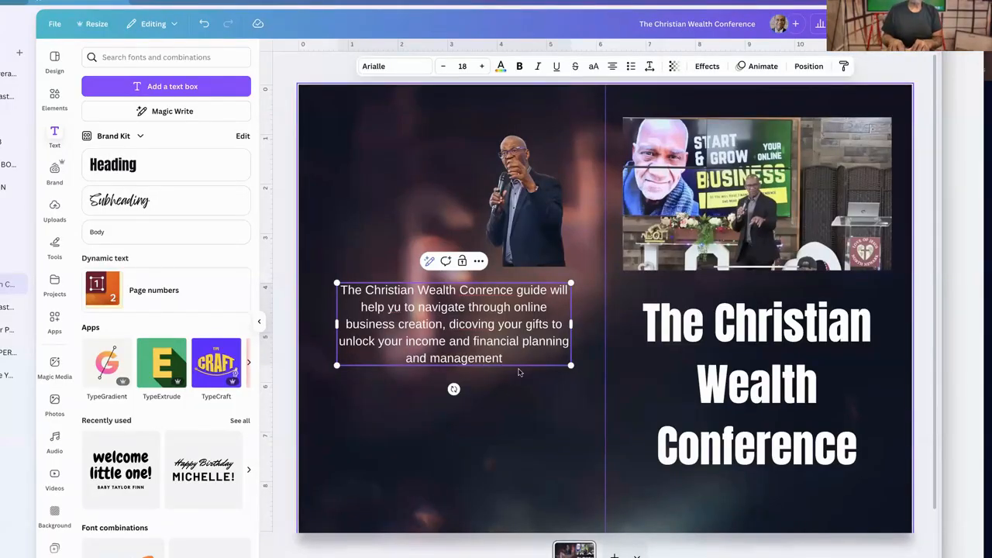
{"action": "type", "text": "."}
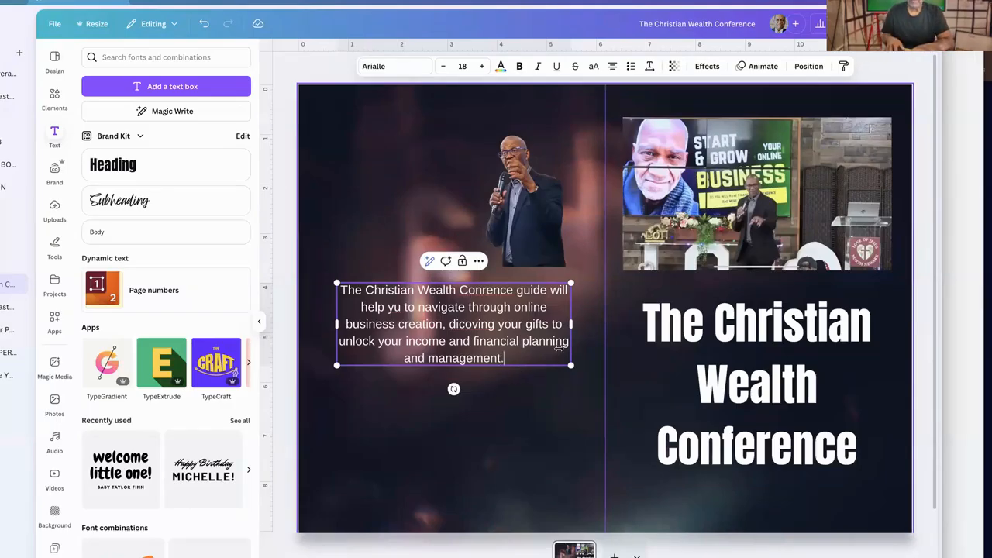
Lower the blurb slightly and enlarge the speaker photo behind it until it nearly fills the back cover half
{"action": "left_click", "coordinate": [563, 395]}
{"action": "left_click_drag", "start_coordinate": [516, 328], "coordinate": [515, 341]}
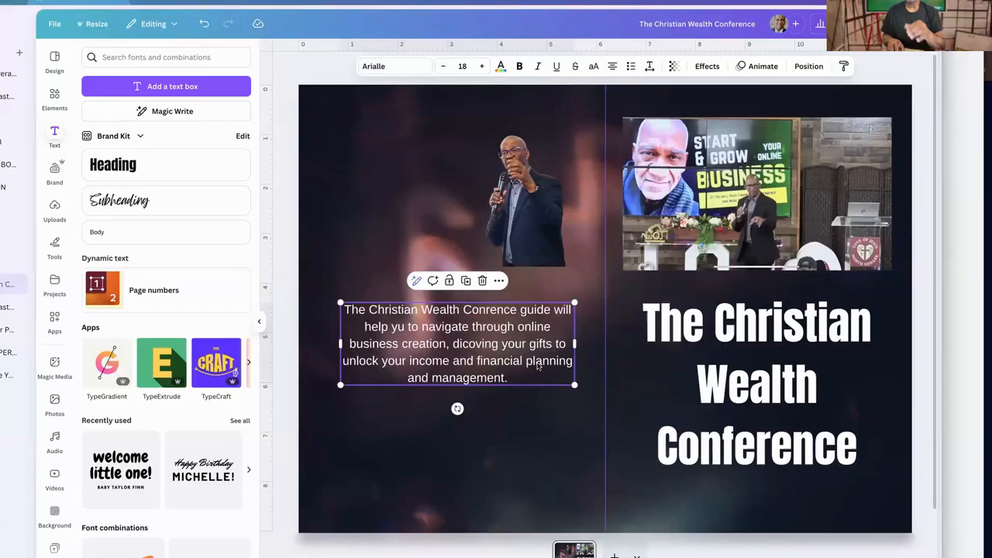
{"action": "left_click", "coordinate": [480, 262]}
{"action": "left_click_drag", "start_coordinate": [477, 267], "coordinate": [287, 519]}
{"action": "mouse_move", "coordinate": [439, 226]}
{"action": "left_mouse_down"}
{"action": "mouse_move", "coordinate": [459, 221]}
{"action": "mouse_move", "coordinate": [450, 204]}
{"action": "mouse_move", "coordinate": [450, 222]}
{"action": "left_mouse_up"}
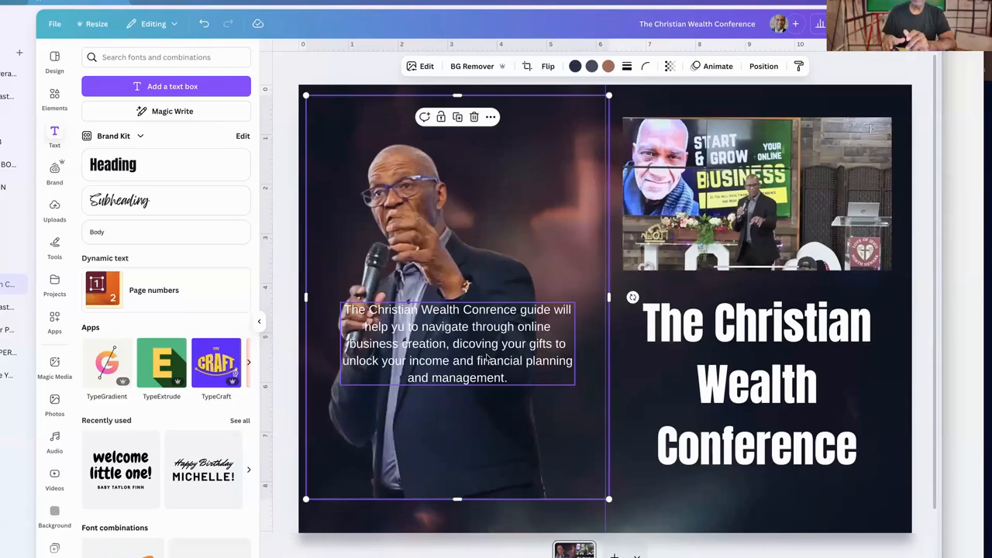
{"action": "left_click_drag", "start_coordinate": [551, 459], "coordinate": [541, 479]}
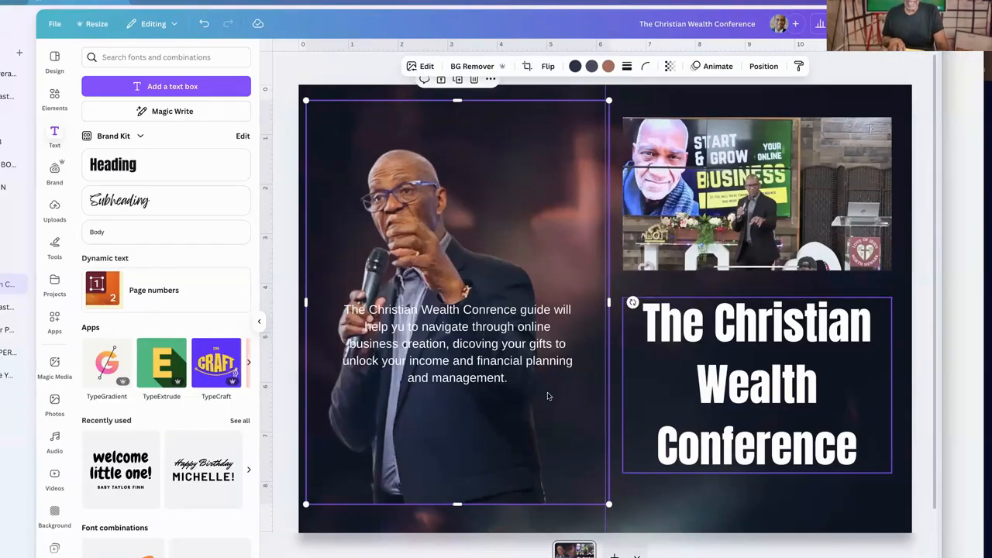
Download the cover as a PDF Standard file with Flatten PDF enabled, saving it as "The Christian Wealth Conference" in Downloads
{"action": "scroll", "coordinate": [600, 423], "scroll_direction": "down", "scroll_amount": 1}
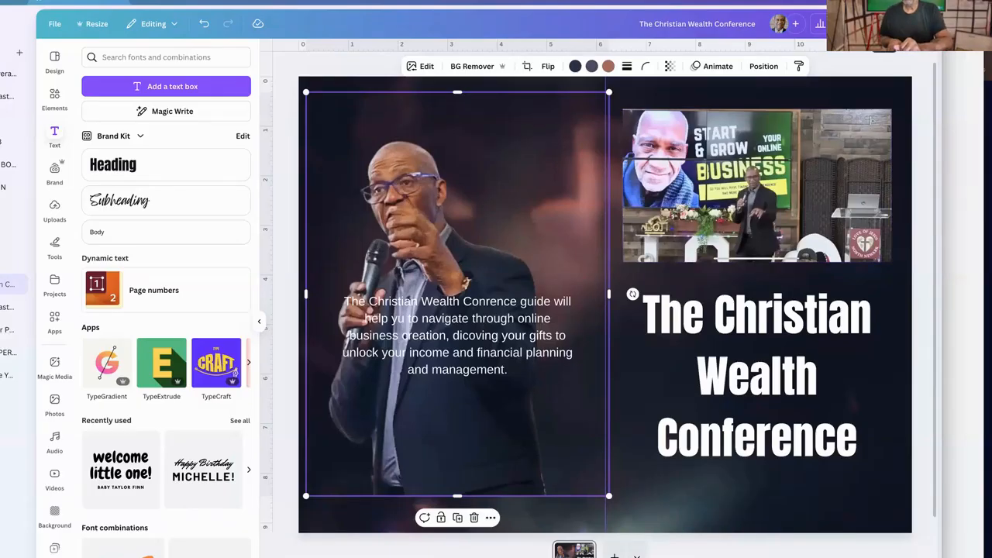
{"action": "left_click", "coordinate": [908, 24]}
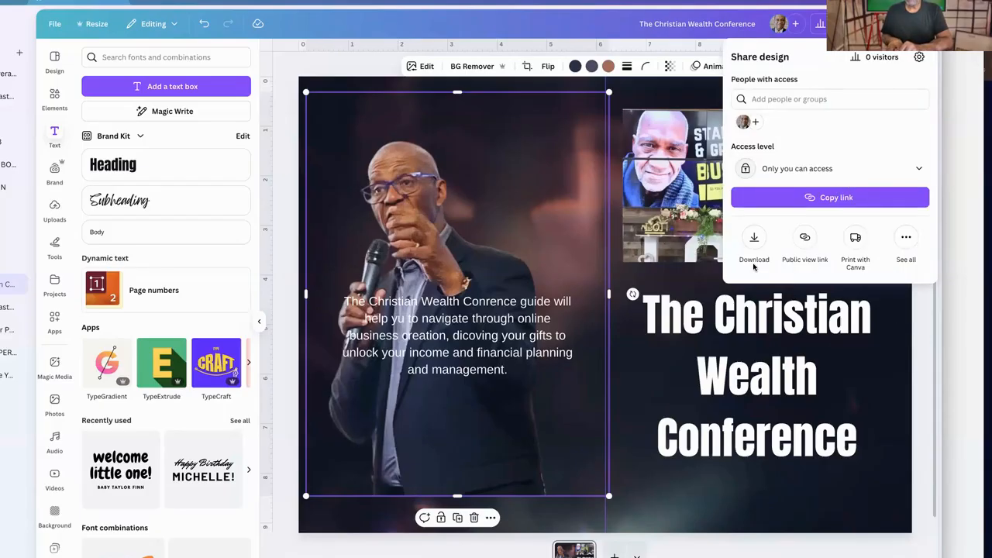
{"action": "left_click", "coordinate": [754, 238]}
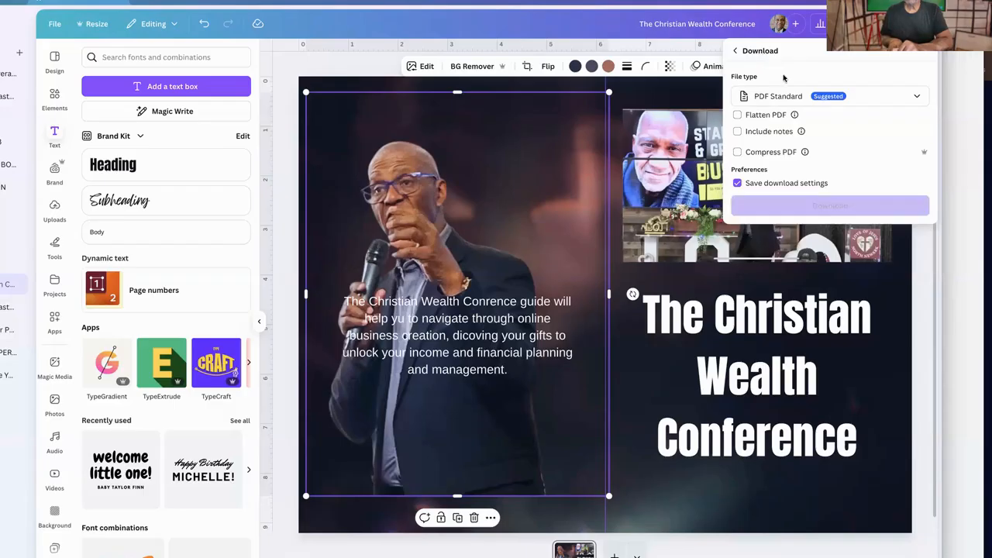
{"action": "left_click", "coordinate": [785, 99]}
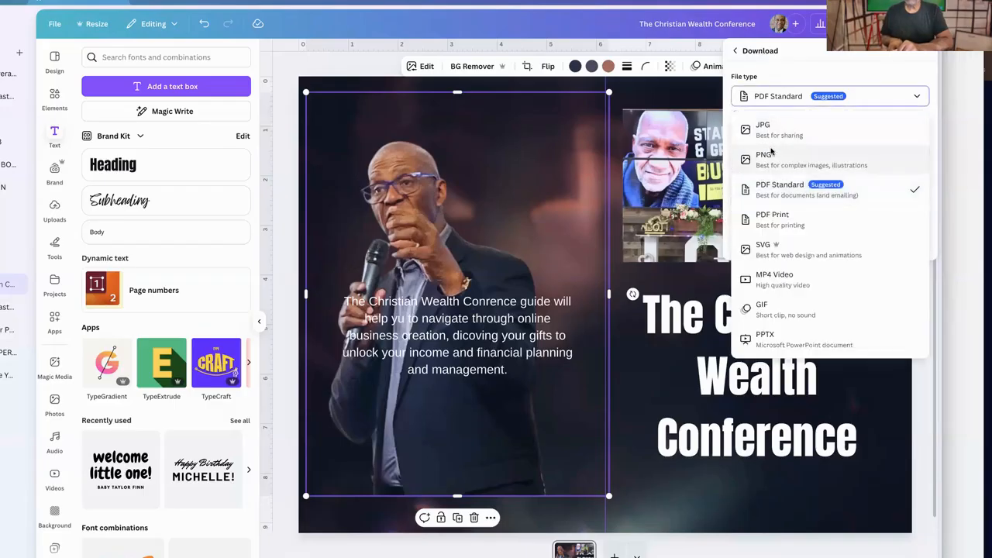
{"action": "left_click", "coordinate": [752, 189]}
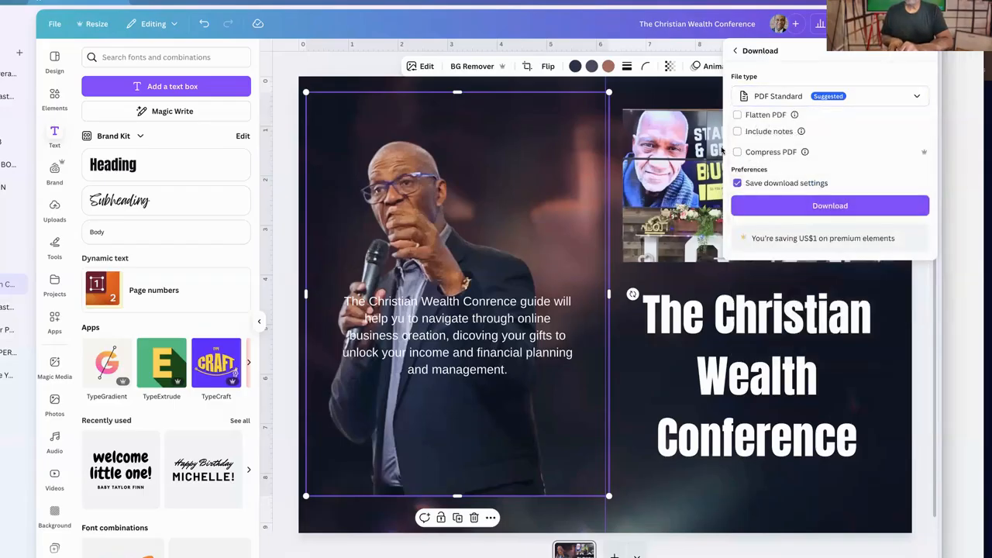
{"action": "left_click", "coordinate": [737, 114]}
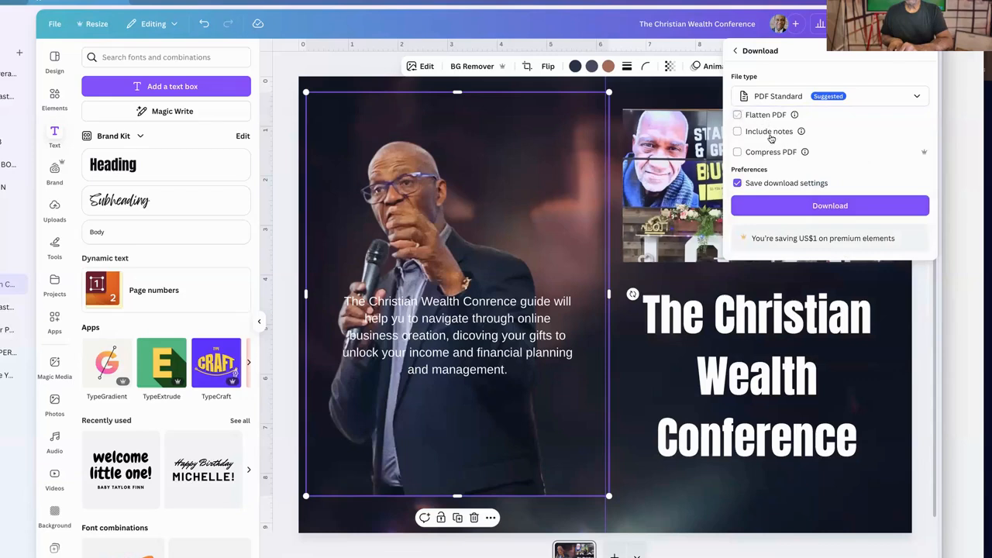
{"action": "left_click", "coordinate": [819, 205]}
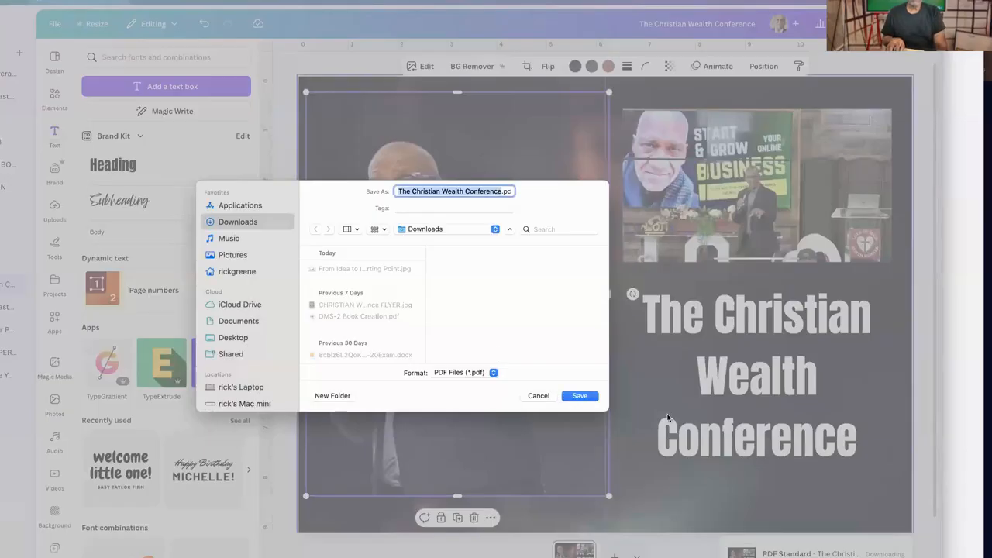
{"action": "left_click", "coordinate": [581, 396]}
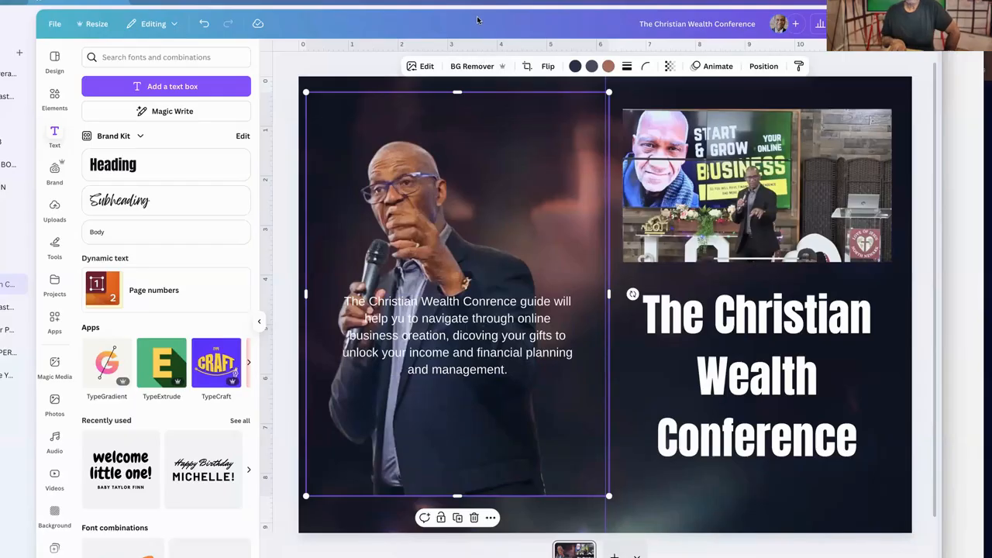
Deselect the speaker photo and switch to the Kindle Direct Publishing cover calculator page in the browser
{"action": "left_click", "coordinate": [353, 74]}
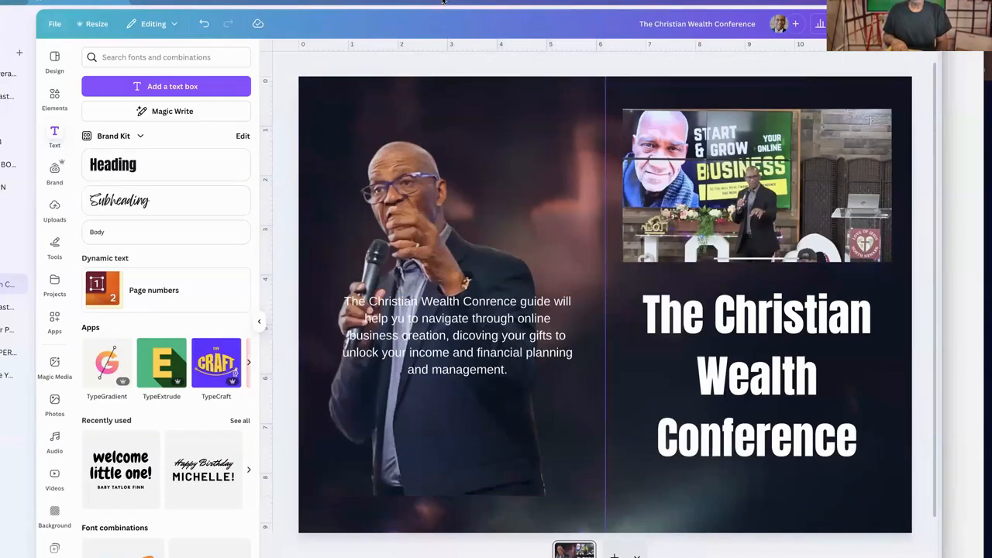
{"action": "left_click_drag", "start_coordinate": [450, 180], "coordinate": [489, 556]}
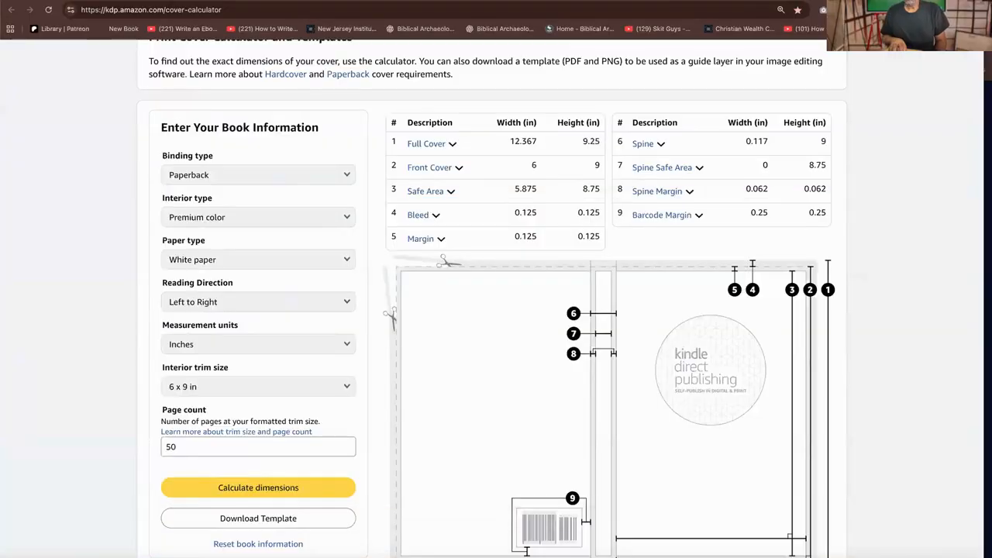
Return to the paperback content page and upload "The Christian Wealth Conference" PDF from Downloads as the existing print-ready cover
{"action": "left_click", "coordinate": [120, 137]}
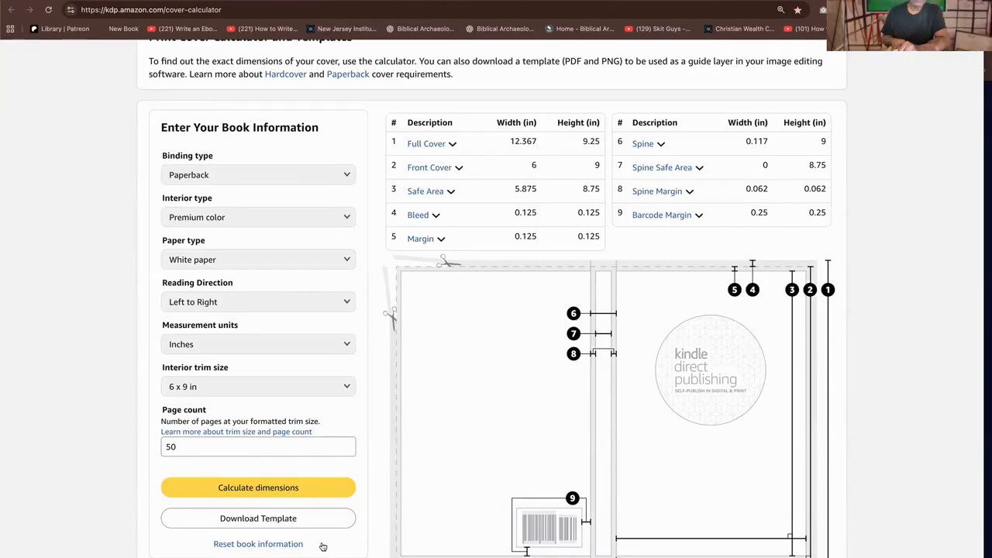
{"action": "left_click", "coordinate": [293, 493]}
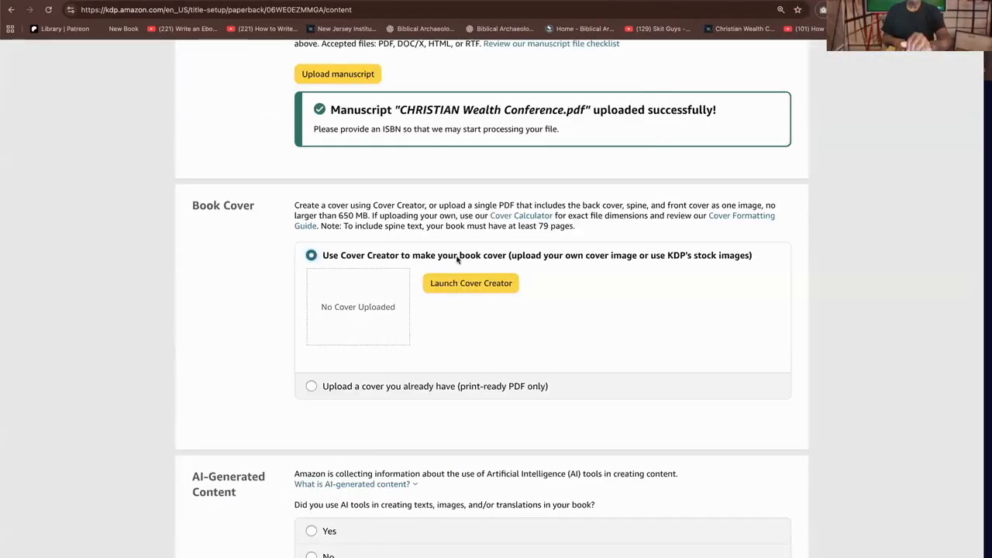
{"action": "left_click", "coordinate": [347, 388]}
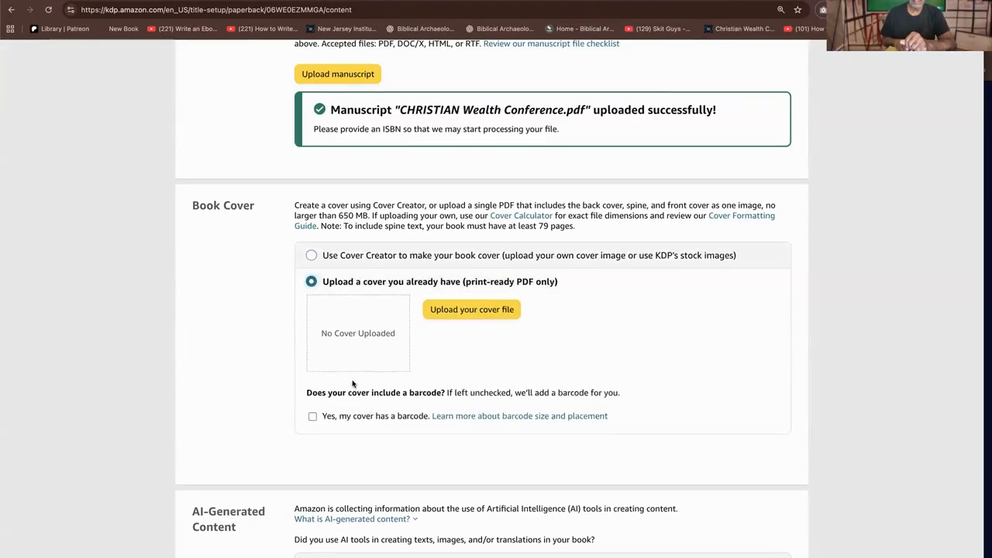
{"action": "left_click", "coordinate": [490, 310]}
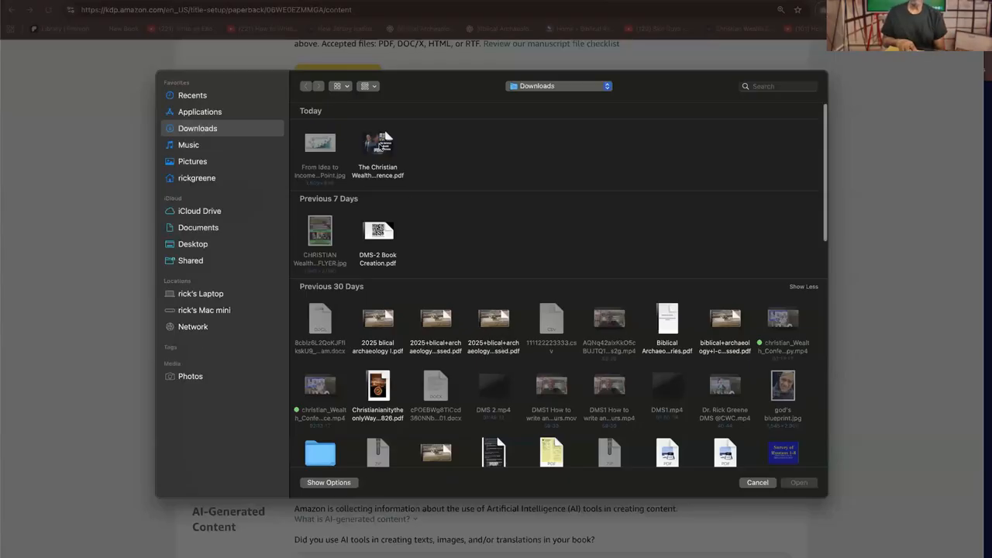
{"action": "left_click", "coordinate": [381, 146]}
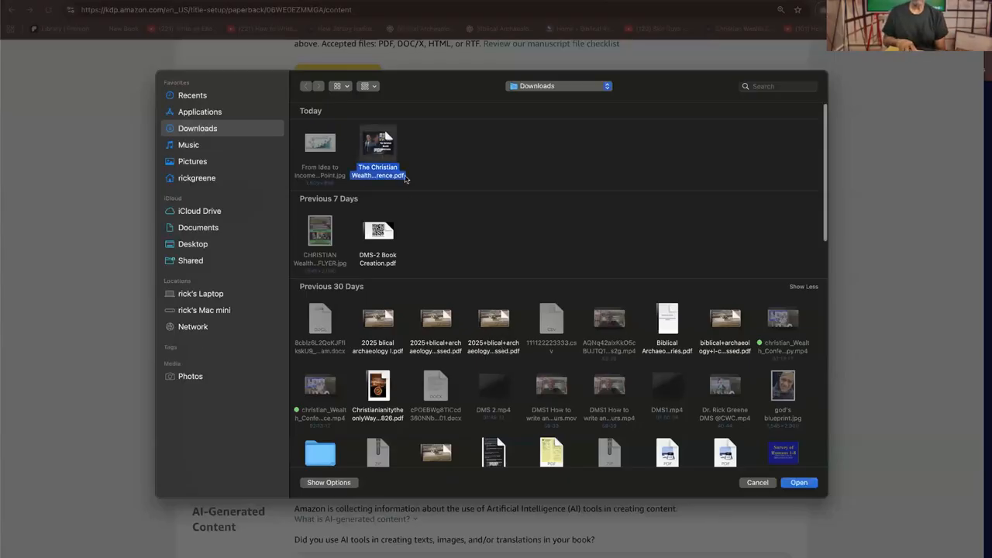
{"action": "left_click", "coordinate": [809, 483]}
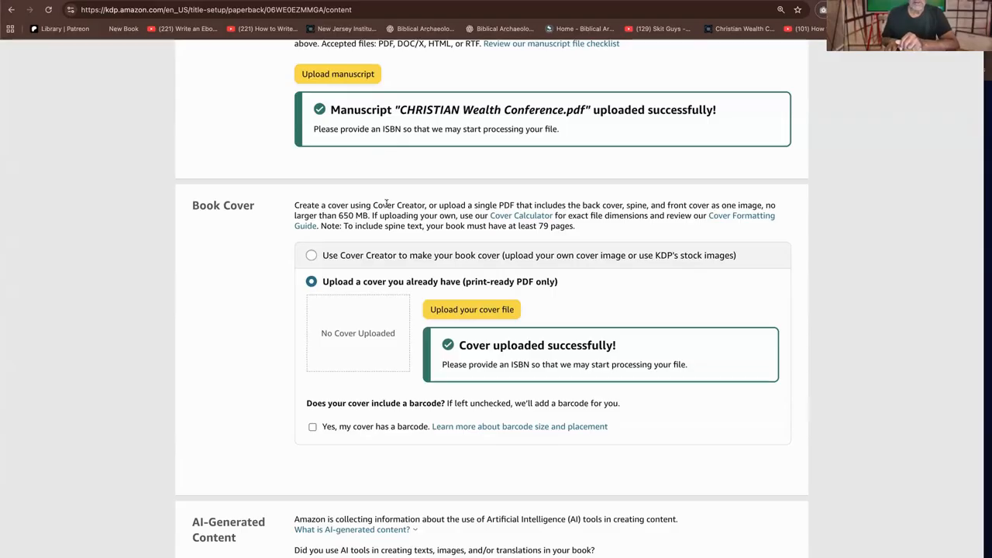
Switch the book cover option to Cover Creator, launch it and continue past its introduction
{"action": "left_click", "coordinate": [372, 256]}
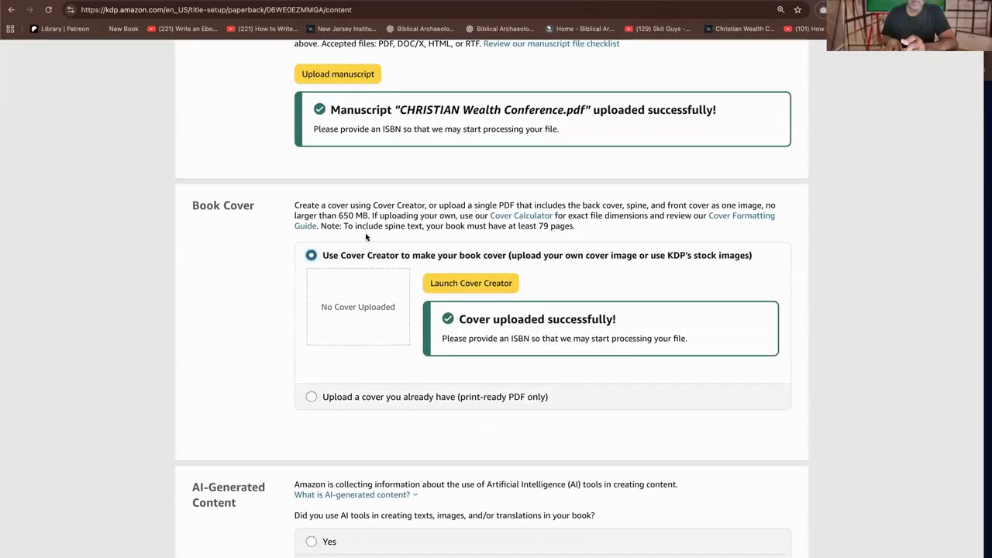
{"action": "left_click", "coordinate": [479, 284]}
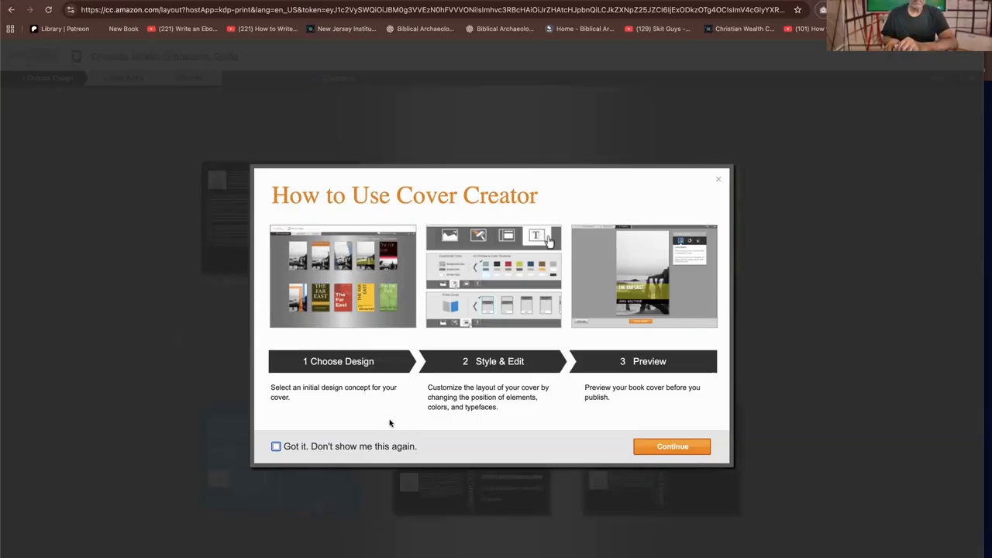
{"action": "left_click", "coordinate": [697, 447]}
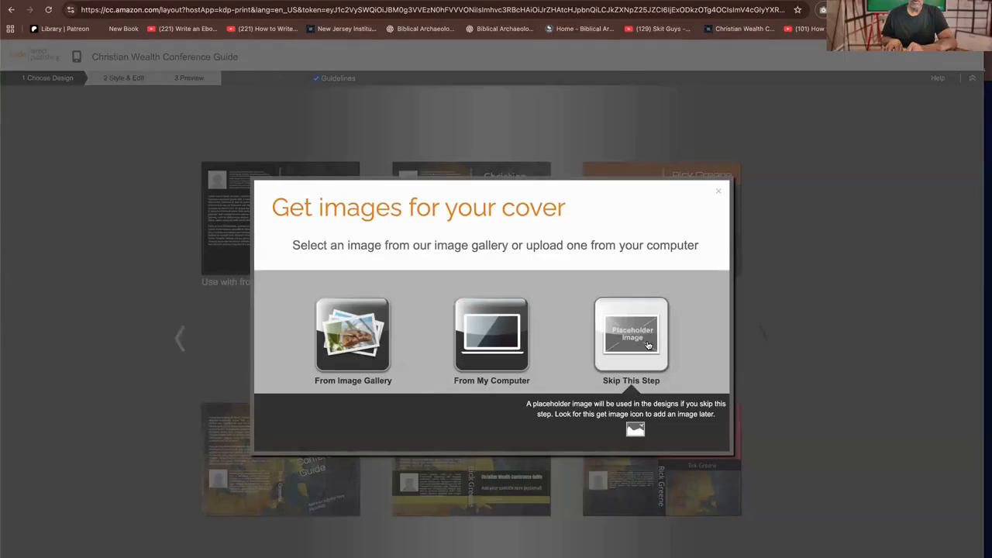
Use the gallery image of a hand pointing at a line graph, from Business and Travel > Corporate, as the cover image
{"action": "left_click", "coordinate": [337, 326]}
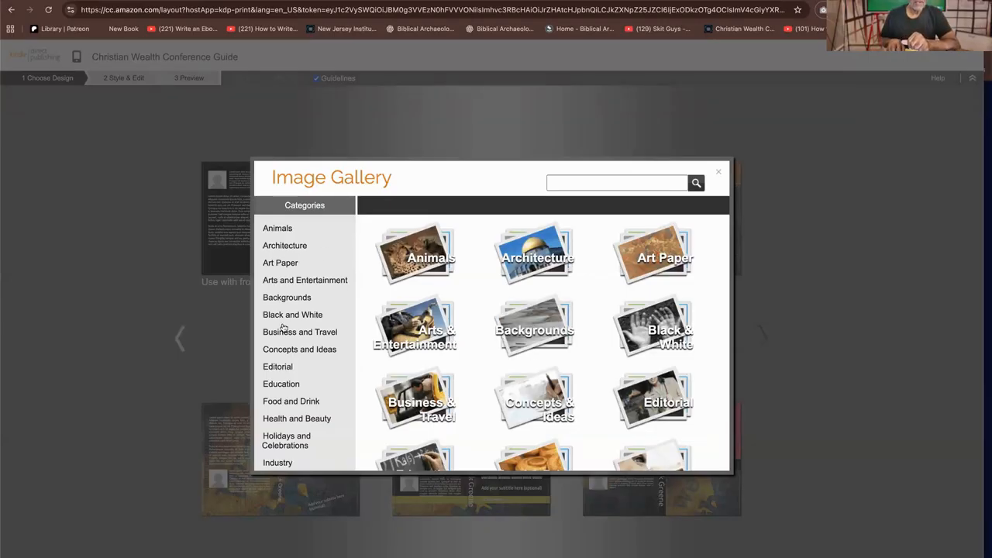
{"action": "scroll", "coordinate": [310, 414], "scroll_direction": "down", "scroll_amount": 3}
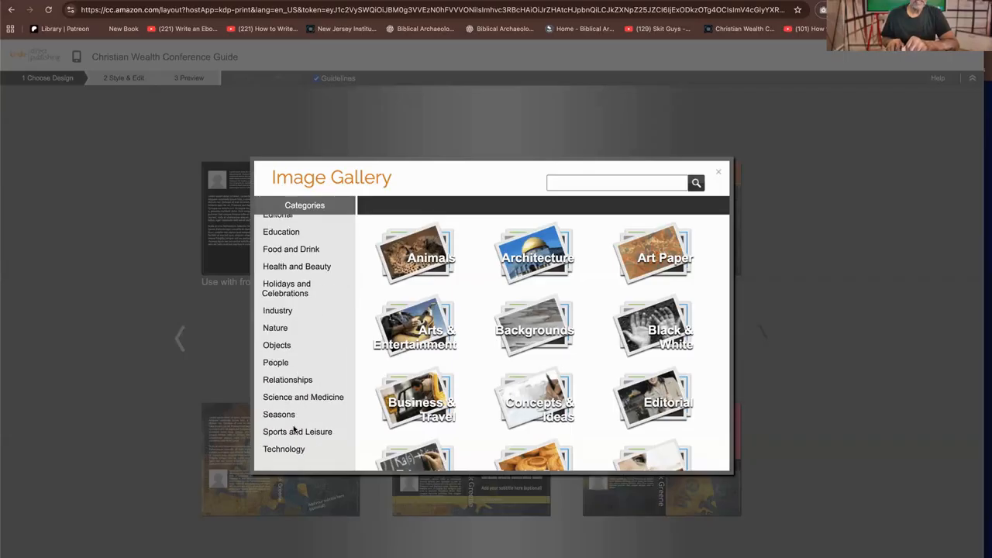
{"action": "scroll", "coordinate": [294, 403], "scroll_direction": "up", "scroll_amount": 1}
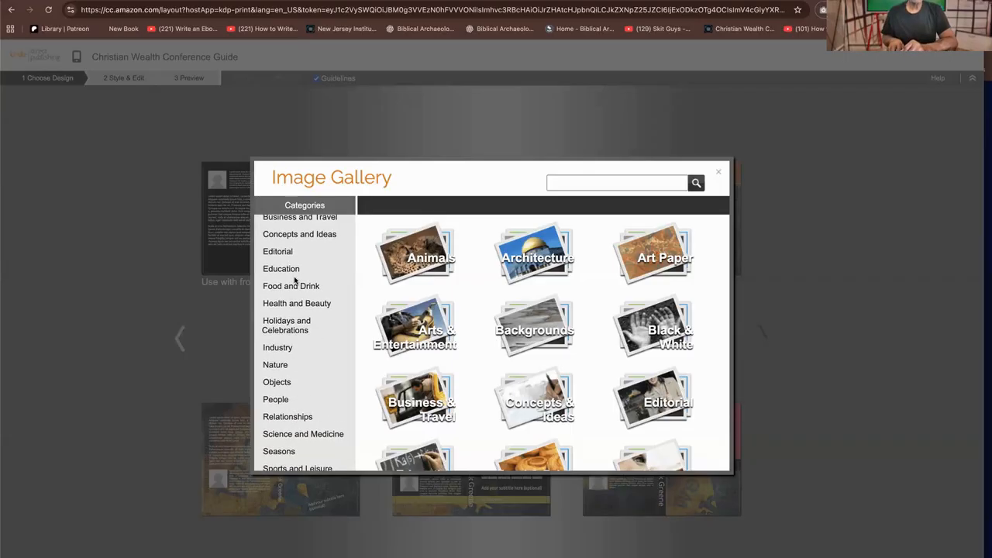
{"action": "scroll", "coordinate": [296, 284], "scroll_direction": "up", "scroll_amount": 3}
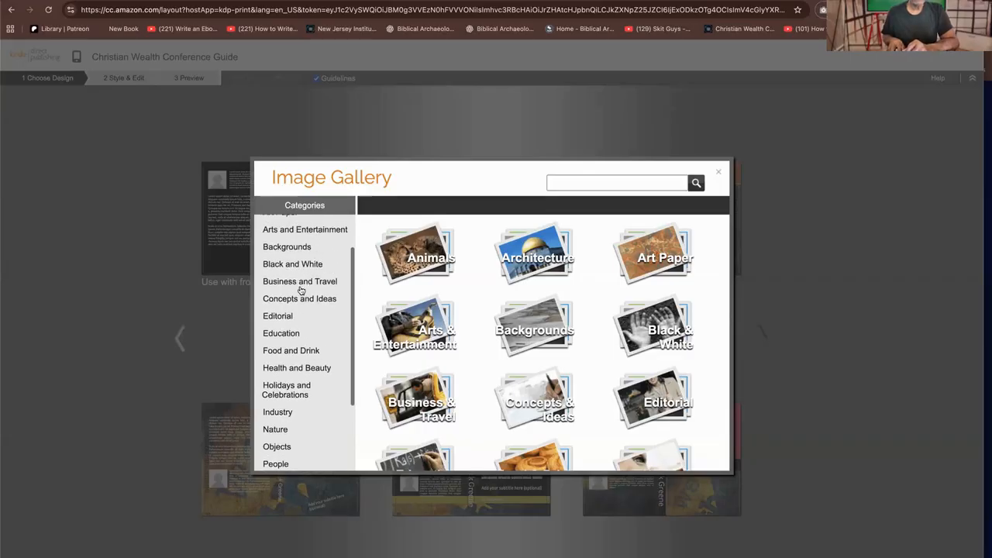
{"action": "left_click", "coordinate": [300, 283]}
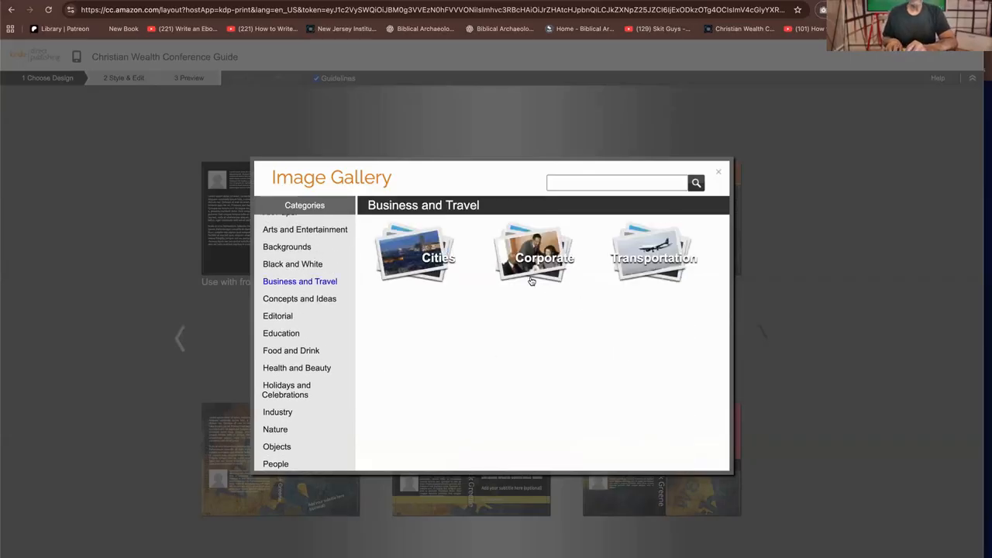
{"action": "left_click", "coordinate": [540, 252]}
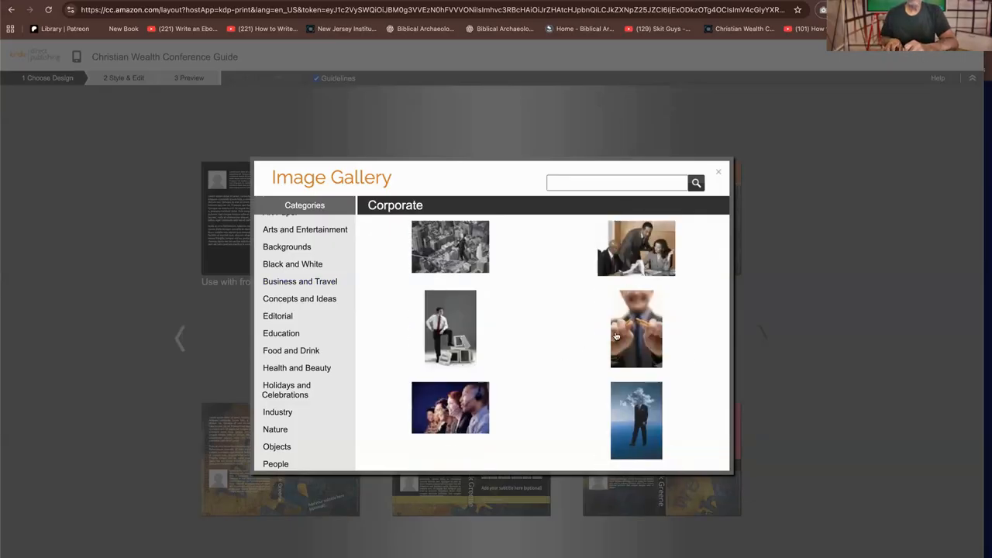
{"action": "scroll", "coordinate": [615, 333], "scroll_direction": "down", "scroll_amount": 5}
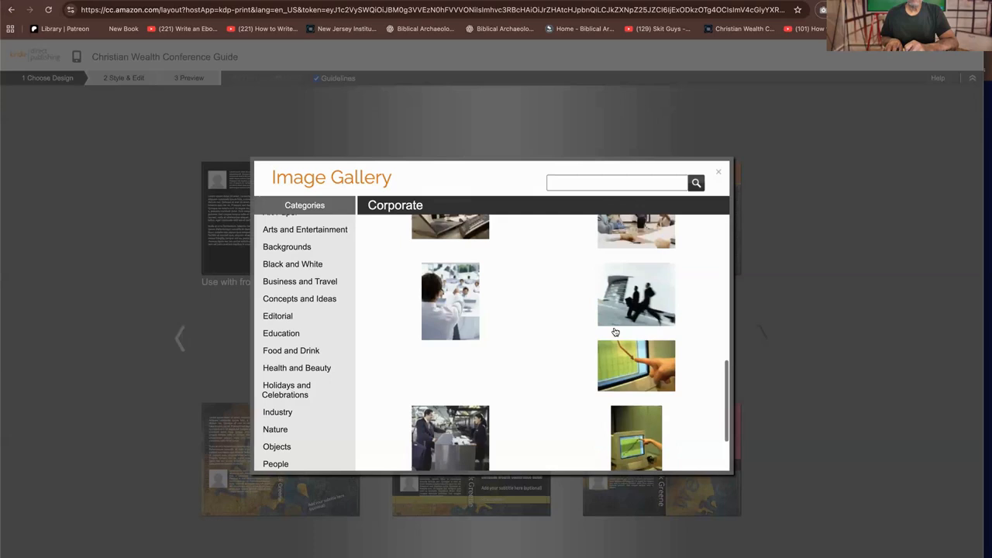
{"action": "left_click", "coordinate": [640, 358]}
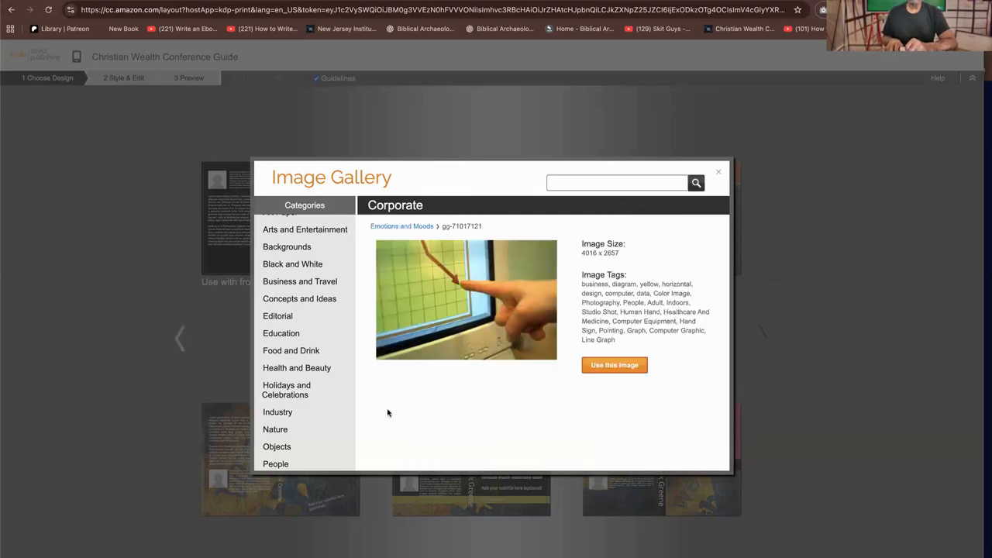
{"action": "left_click", "coordinate": [621, 364]}
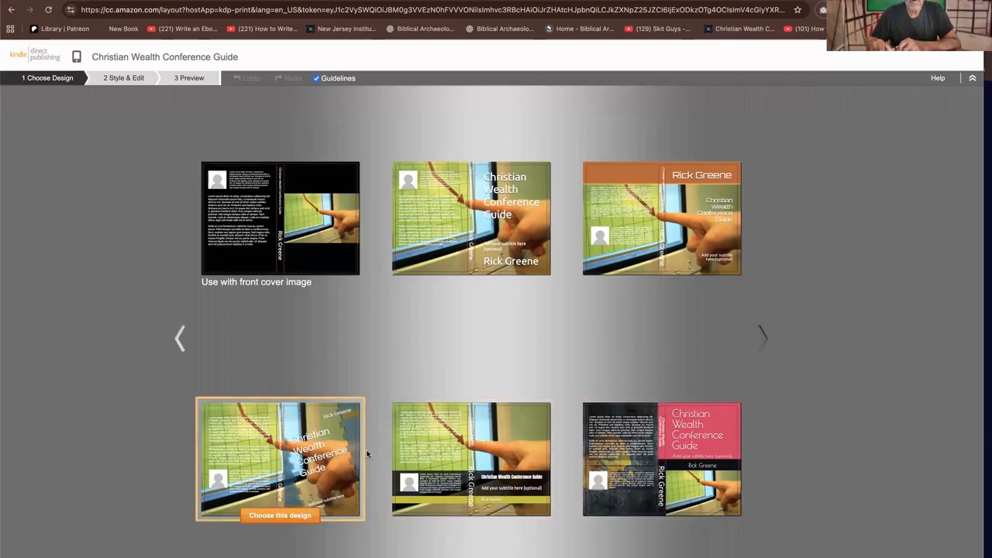
Choose the black "Use with front cover image" design and apply the Ubuntu font set with Open Sans subtitle
{"action": "left_click", "coordinate": [302, 212]}
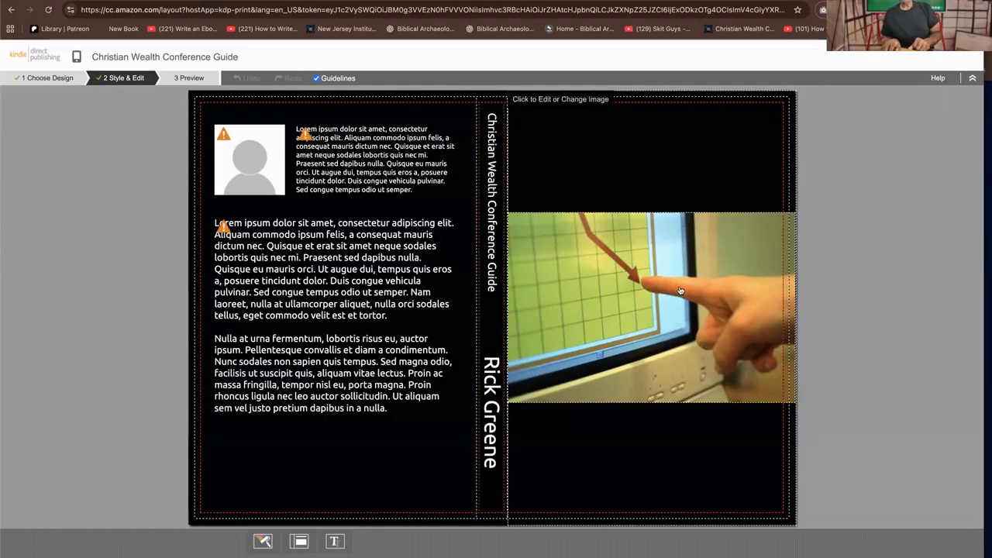
{"action": "left_click", "coordinate": [587, 147]}
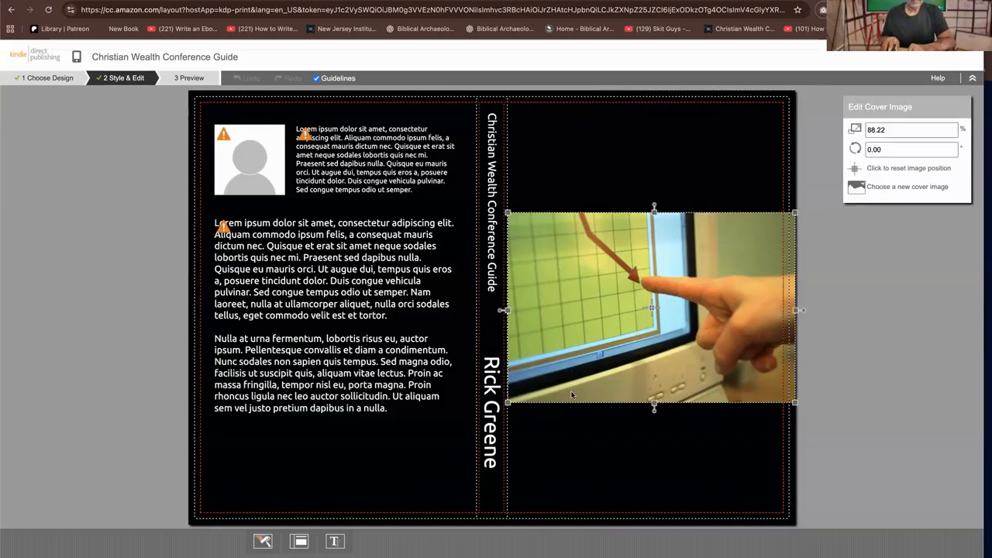
{"action": "left_click", "coordinate": [334, 540]}
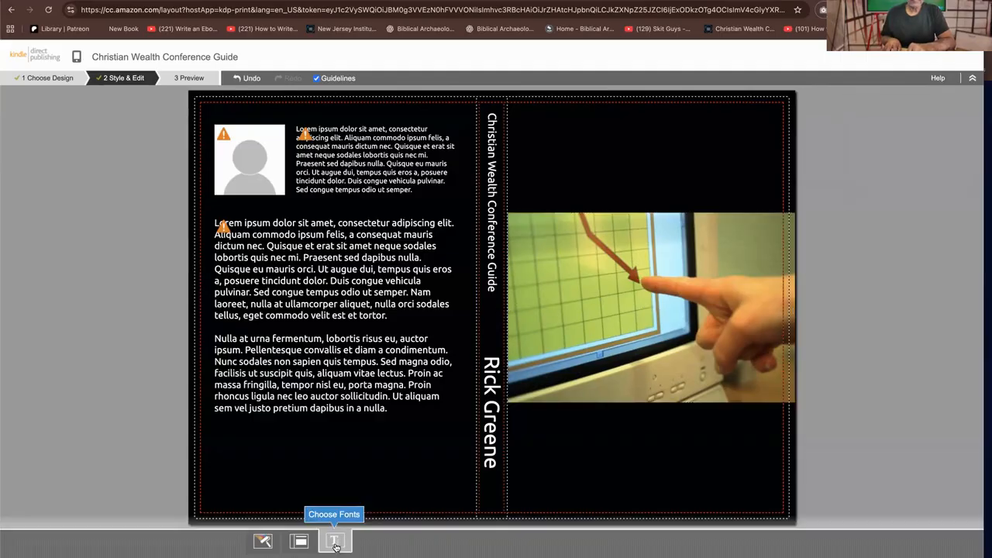
{"action": "left_click", "coordinate": [334, 543]}
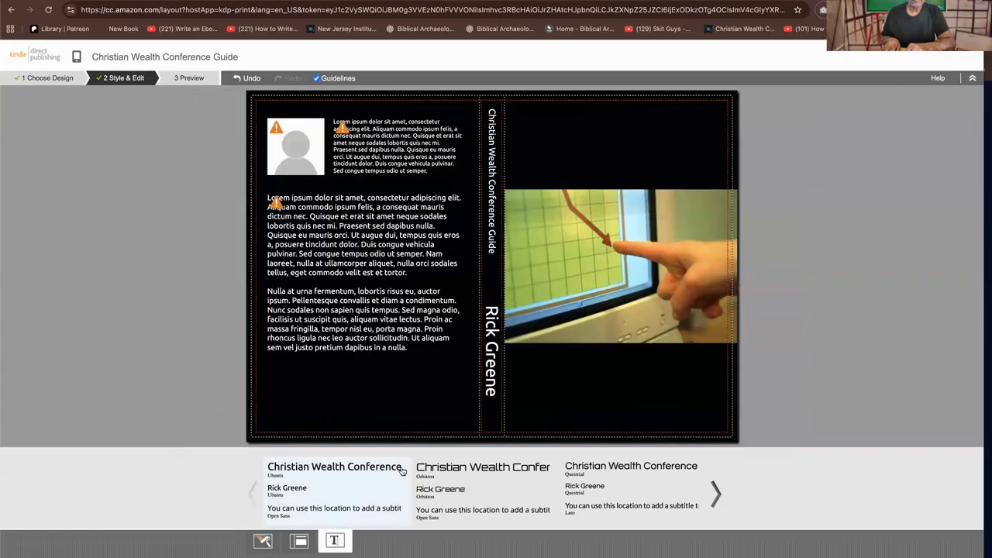
{"action": "left_click", "coordinate": [379, 469]}
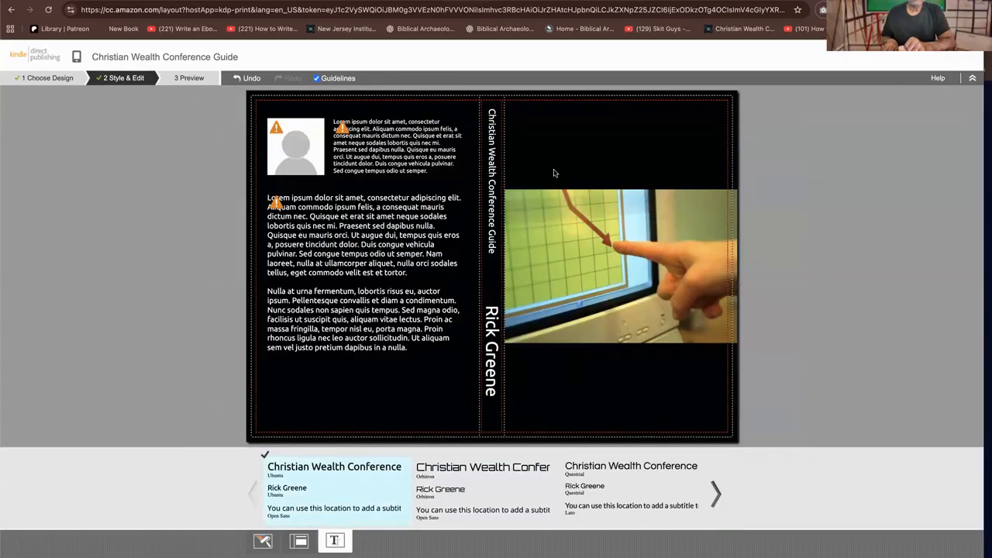
{"action": "left_click", "coordinate": [566, 137]}
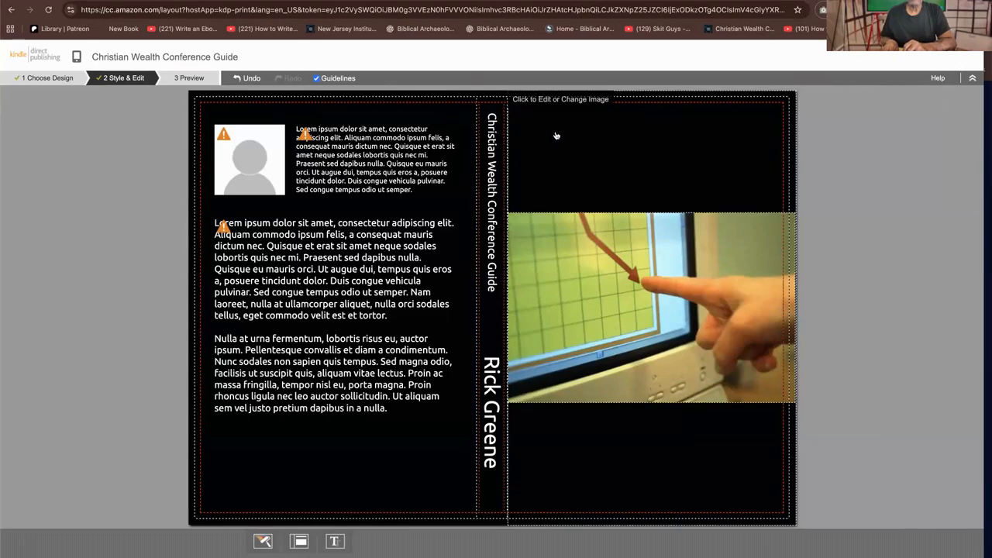
{"action": "left_click", "coordinate": [557, 98]}
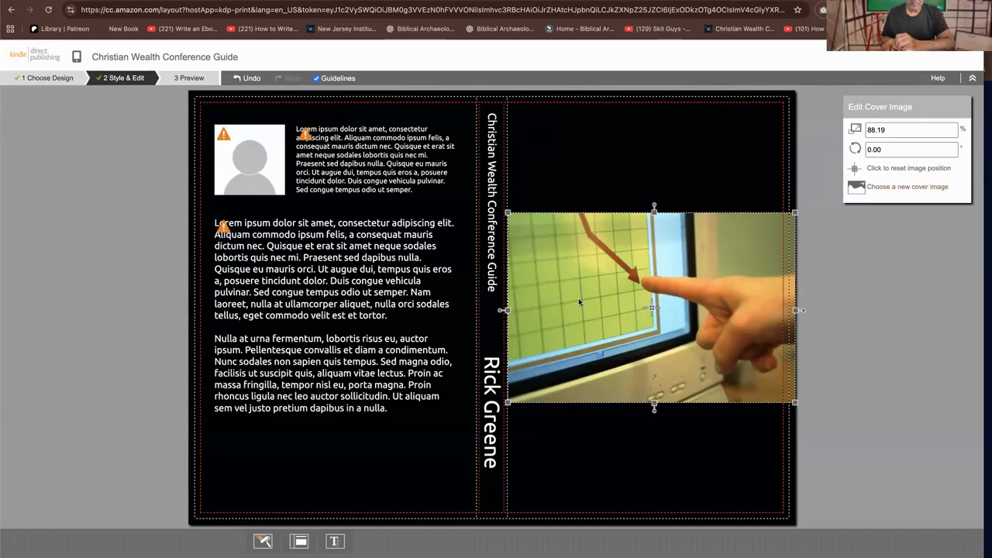
Replace the author photo placeholder on the back cover with "god's blueprint.jpg" from Downloads
{"action": "left_click", "coordinate": [240, 149]}
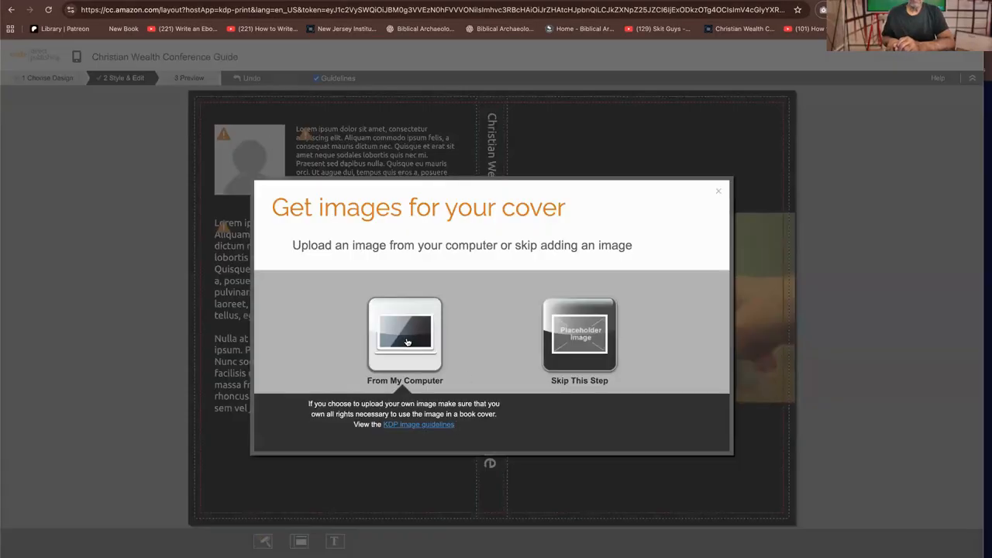
{"action": "left_click", "coordinate": [408, 341]}
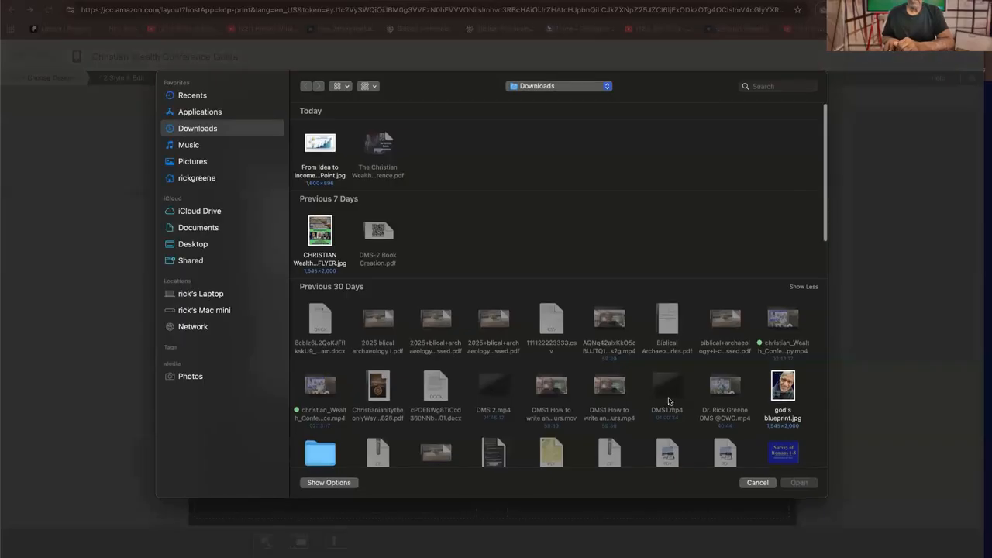
{"action": "left_click", "coordinate": [789, 399]}
{"action": "left_click", "coordinate": [795, 484]}
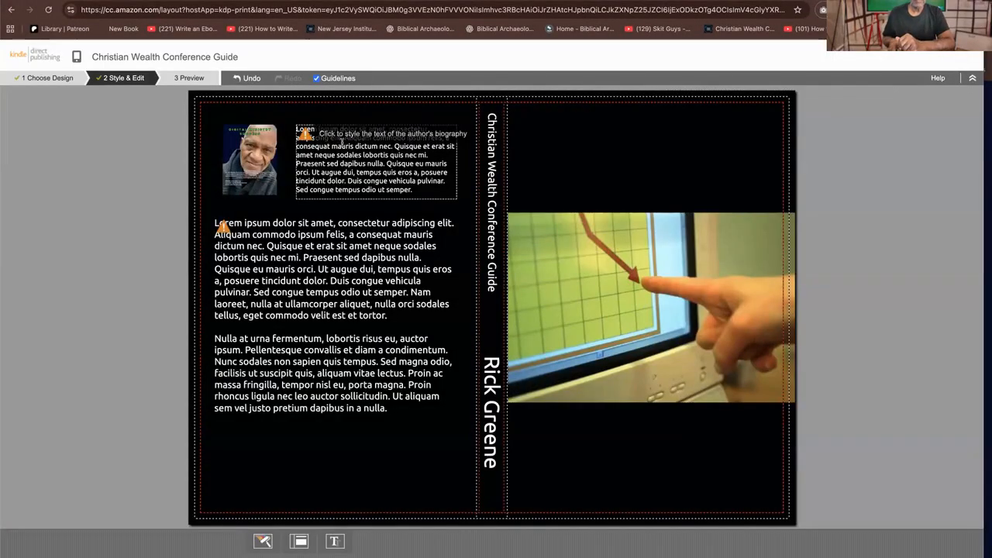
Begin the back cover's author biography with the author's title and name, followed by "is the founder of Digital Ministry Success"
{"action": "left_click", "coordinate": [341, 141]}
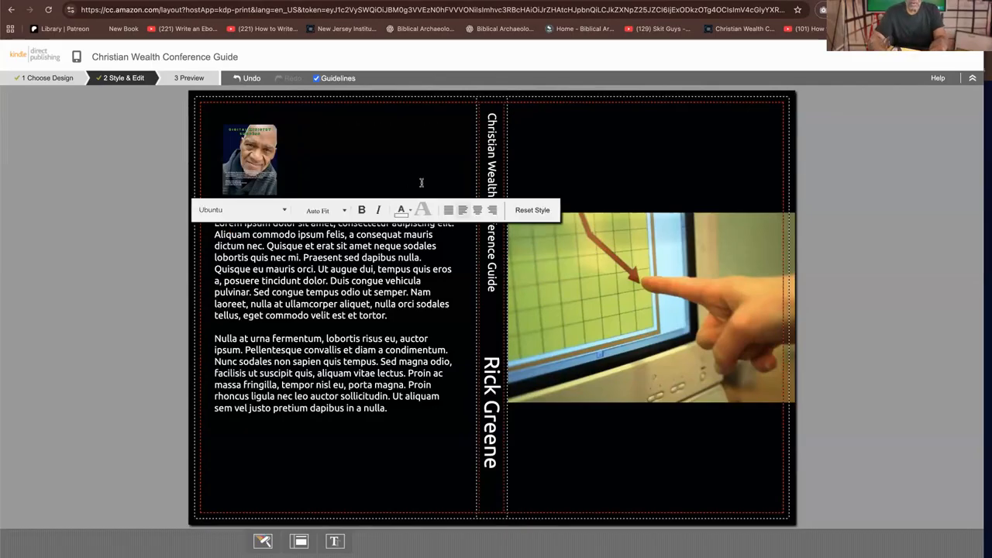
{"action": "type", "text": "D"}
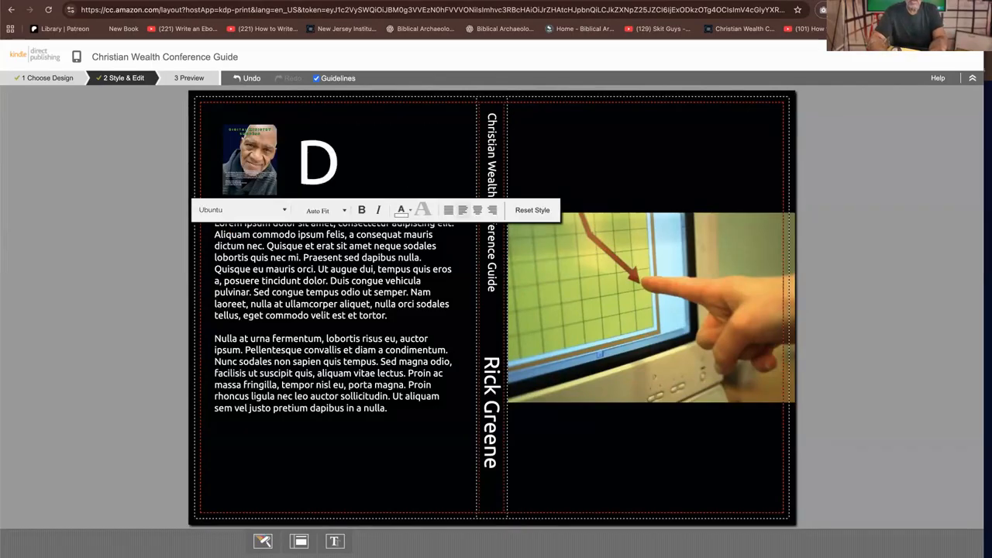
{"action": "type", "text": "r. Rick"}
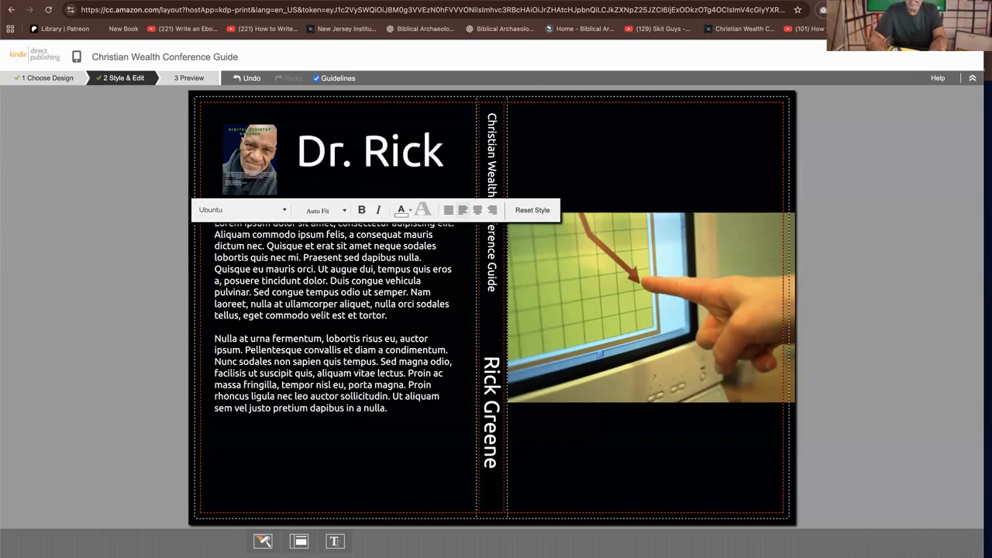
{"action": "type", "text": " Greene is the"}
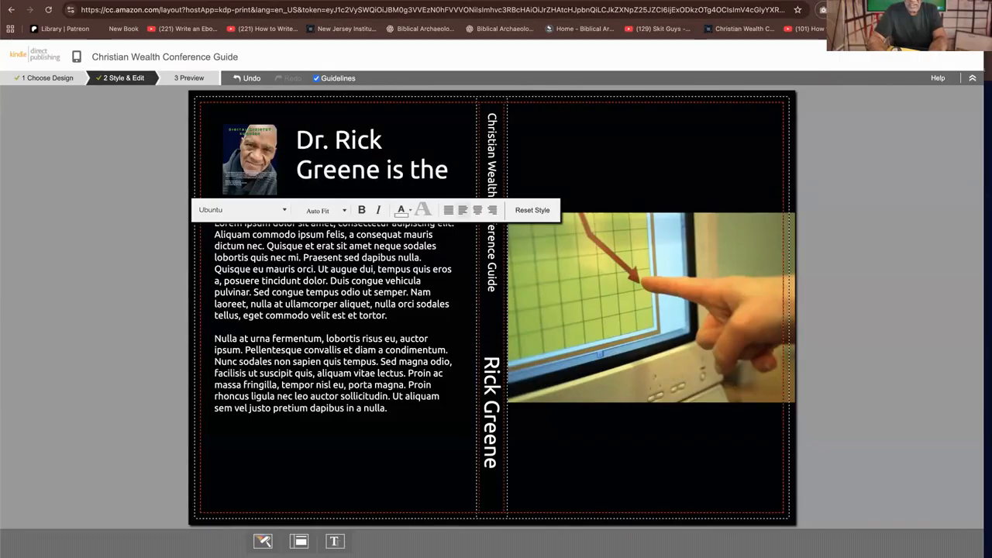
{"action": "type", "text": " foun"}
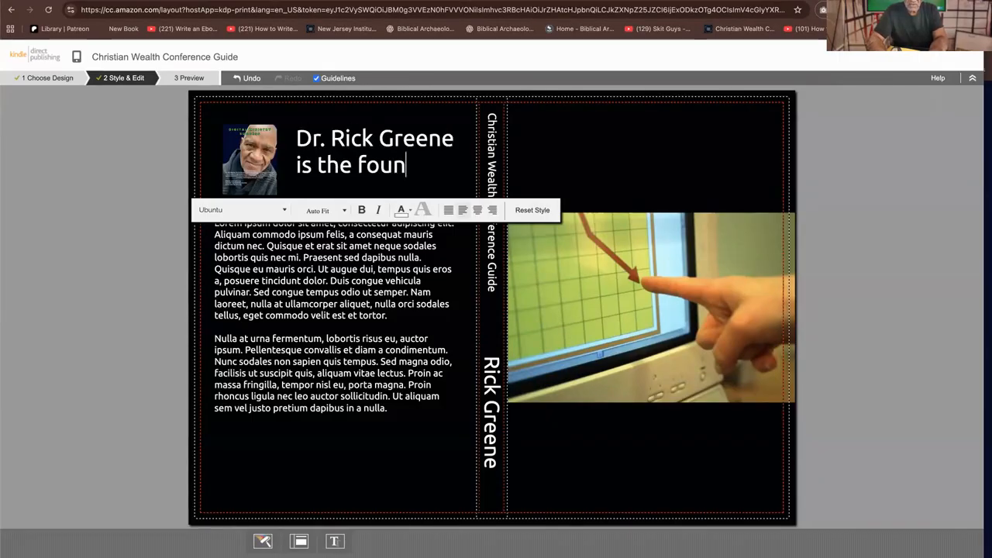
{"action": "type", "text": "der of"}
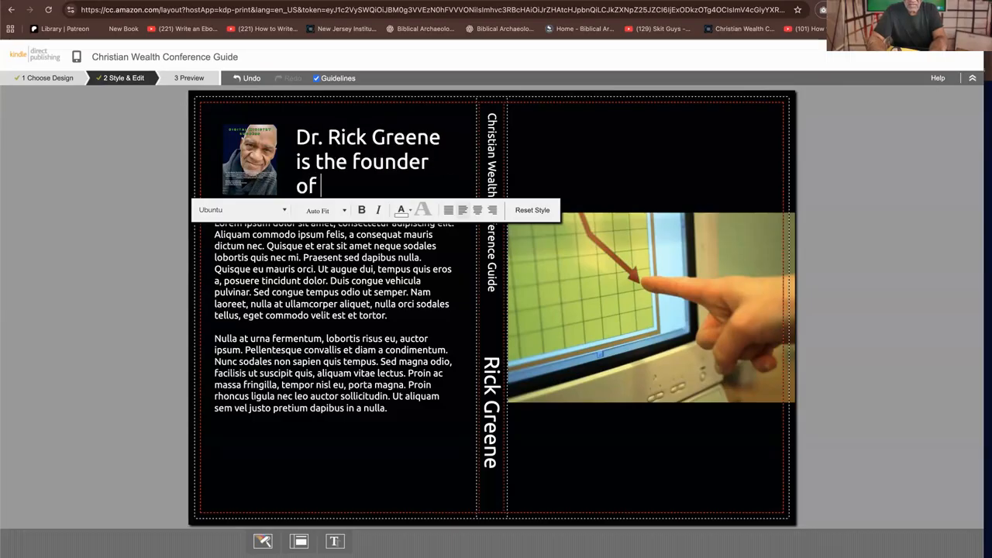
{"action": "type", "text": " Digi"}
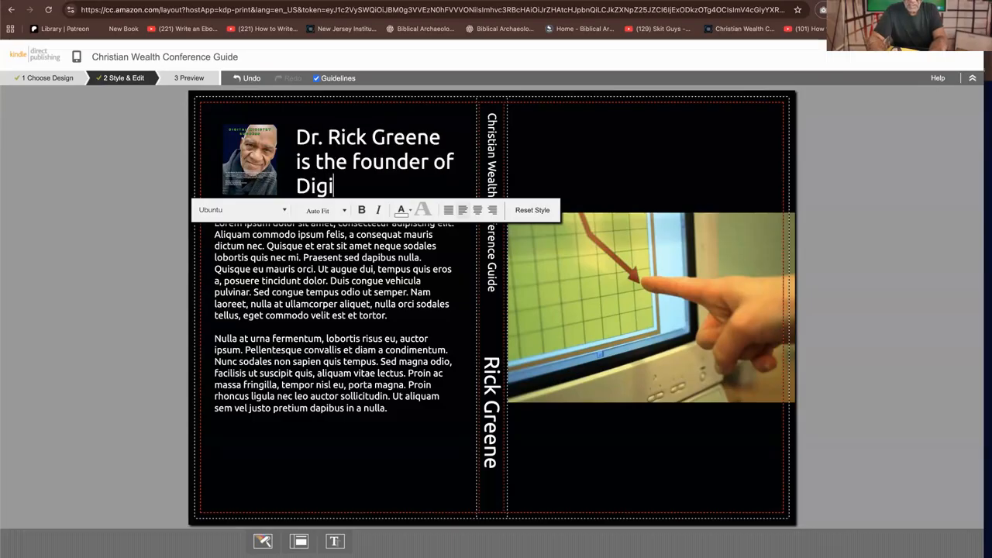
{"action": "type", "text": "talk N"}
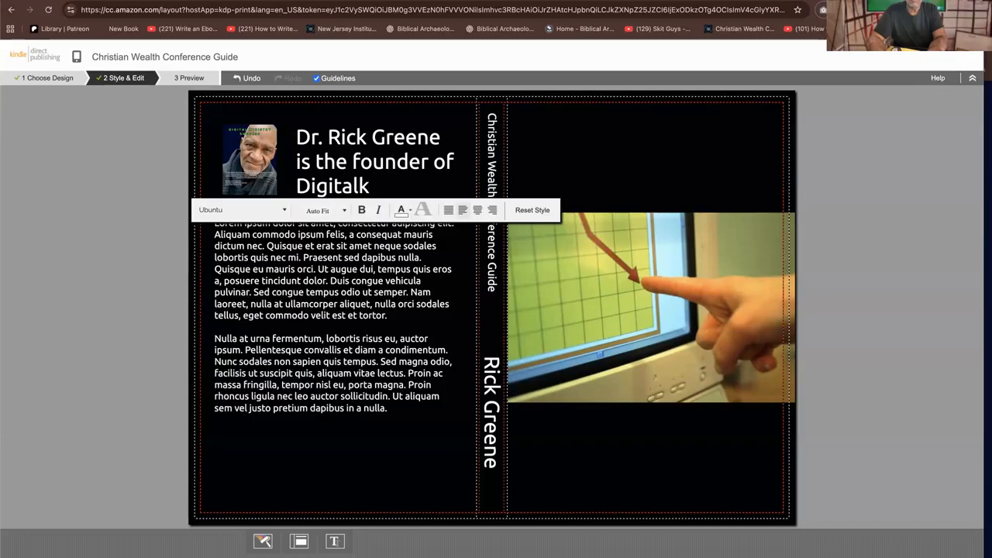
{"action": "key", "text": "BackSpace"}
{"action": "key", "text": "BackSpace"}
{"action": "key", "text": "BackSpace"}
{"action": "type", "text": "Minist"}
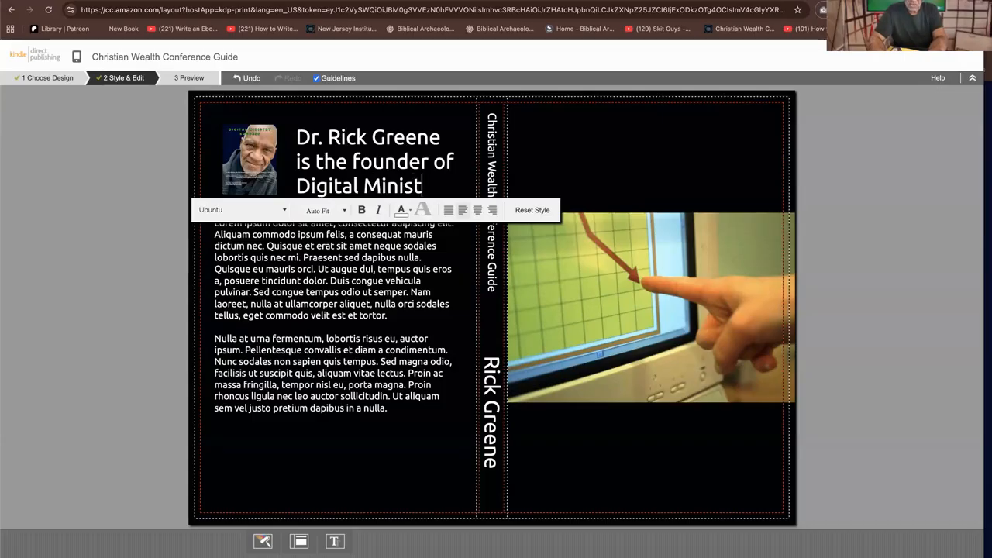
{"action": "type", "text": "ry Suc"}
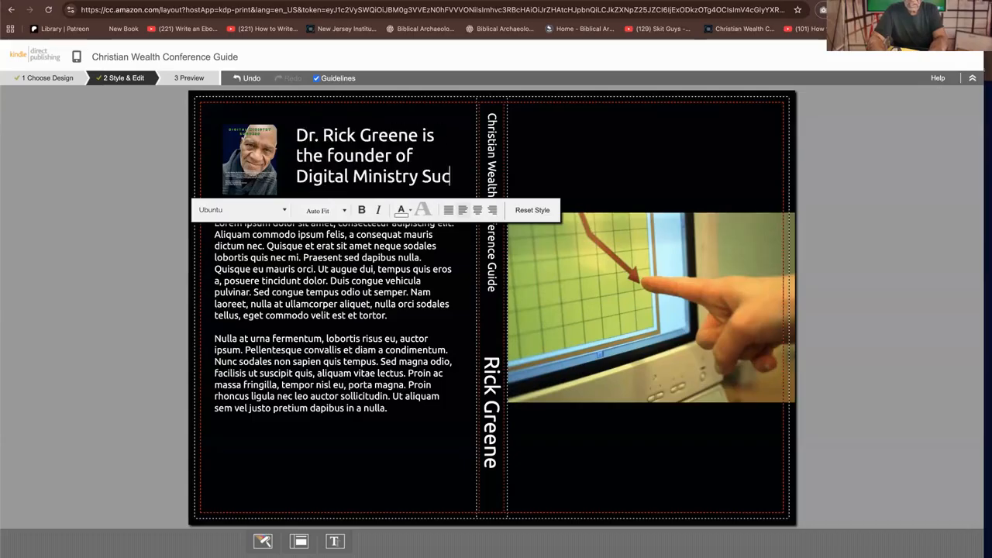
{"action": "type", "text": "cess"}
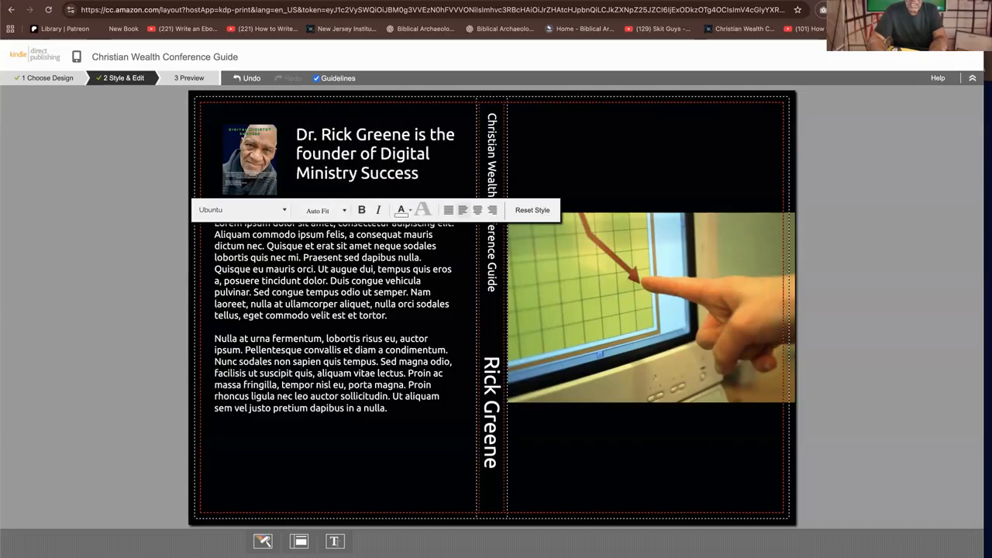
{"action": "type", "text": "; helpi"}
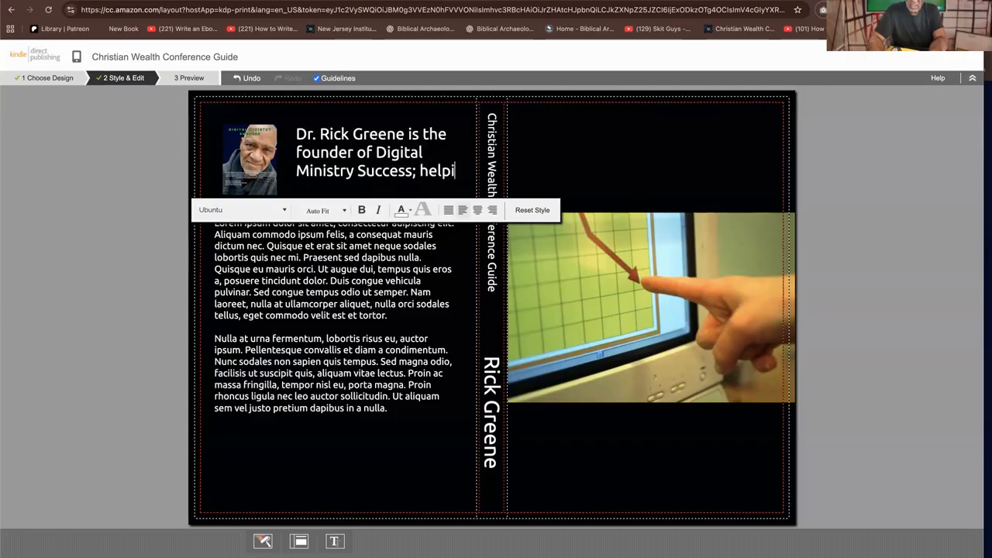
{"action": "type", "text": "ng past"}
{"action": "type", "text": "ors"}
{"action": "type", "text": ", ministe"}
{"action": "type", "text": "rs, and"}
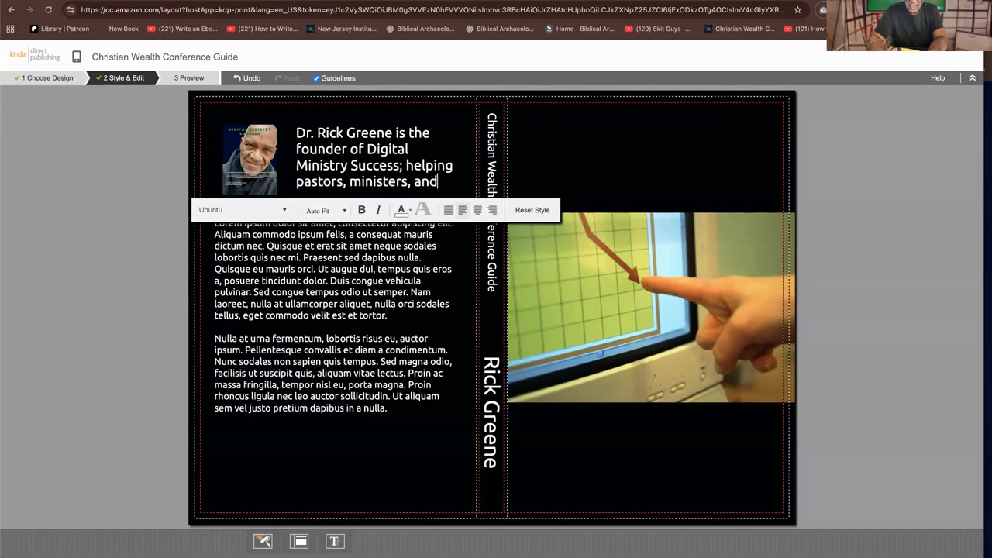
{"action": "type", "text": " ministy leader "}
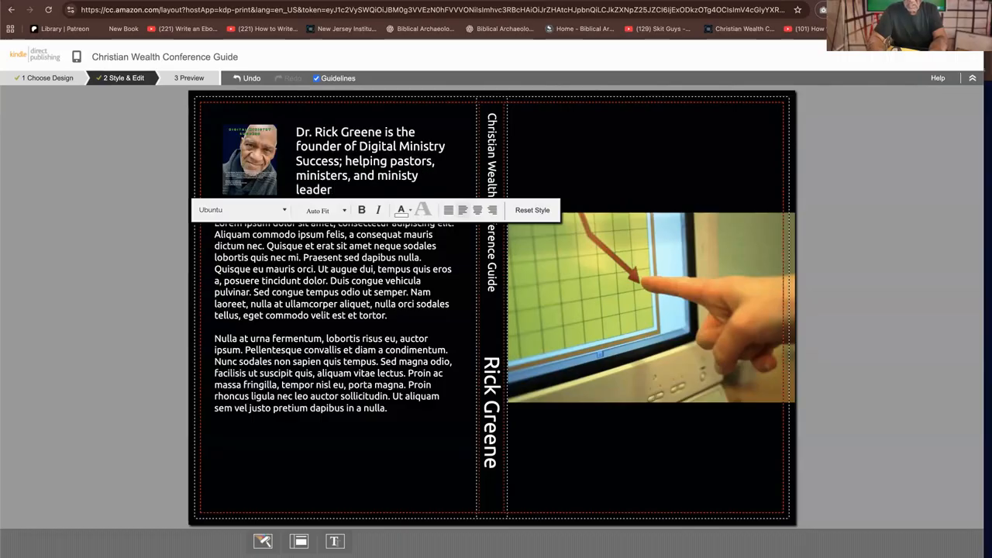
{"action": "type", "text": "a"}
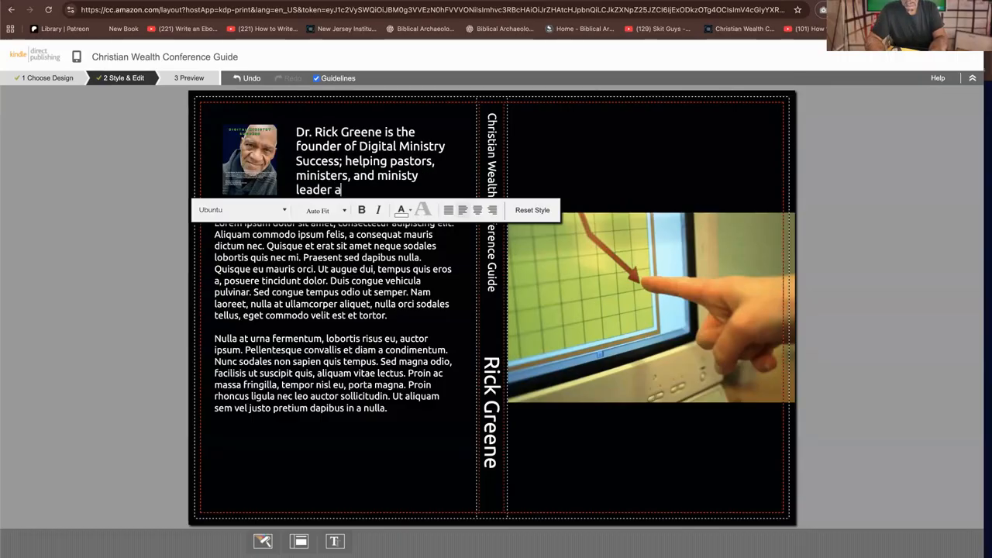
{"action": "type", "text": "chieve "}
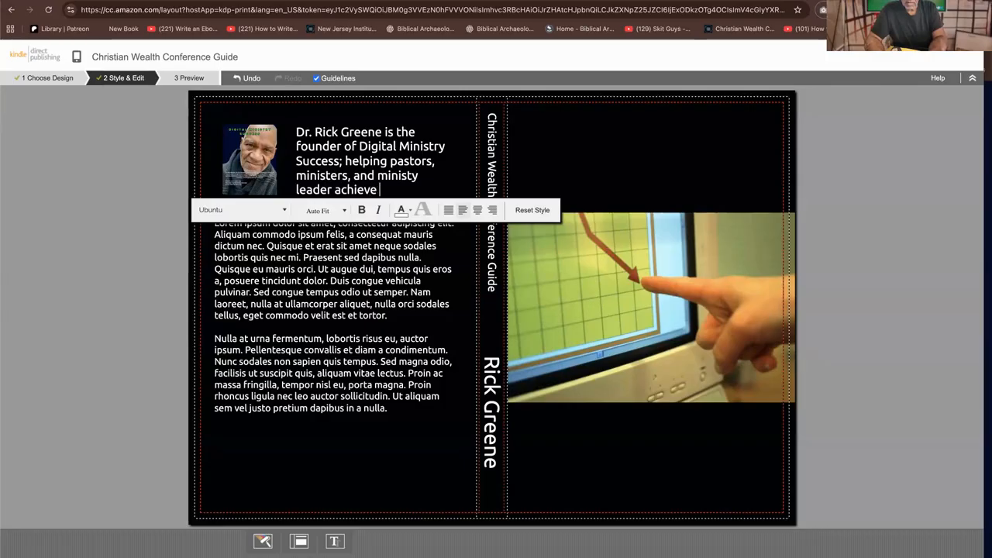
{"action": "type", "text": "financial freedom"}
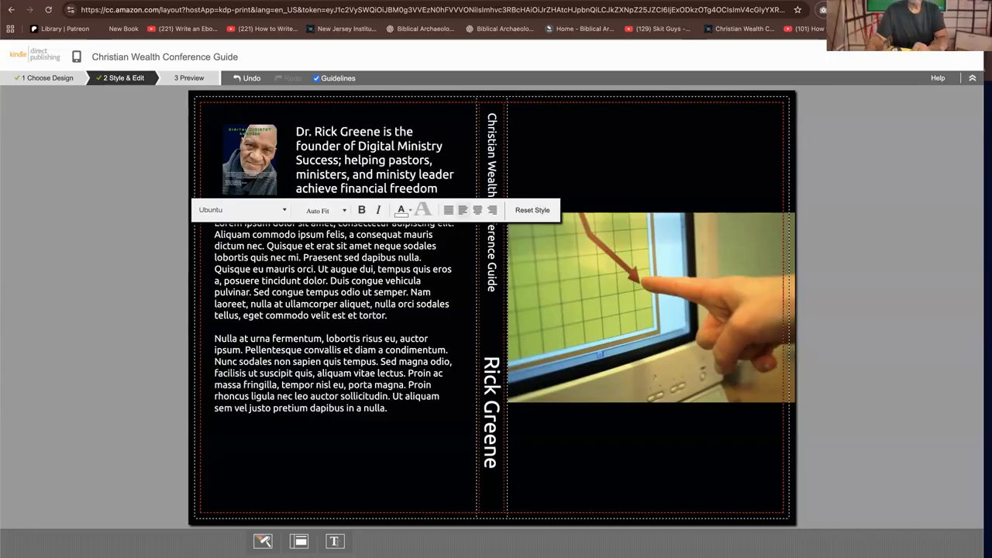
{"action": "type", "text": "/"}
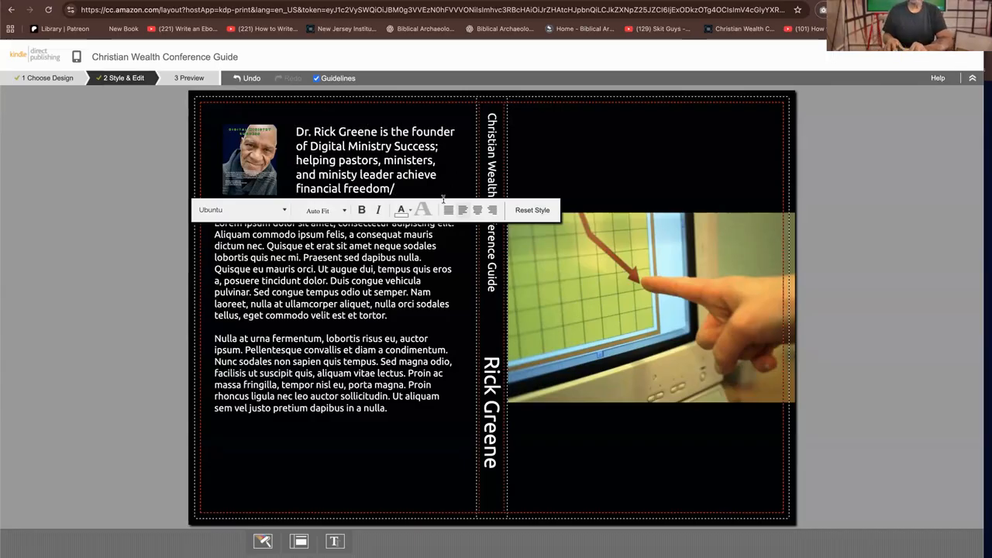
Replace the slash at the end of the author biography with a period and leave the text box
{"action": "left_click", "coordinate": [408, 282]}
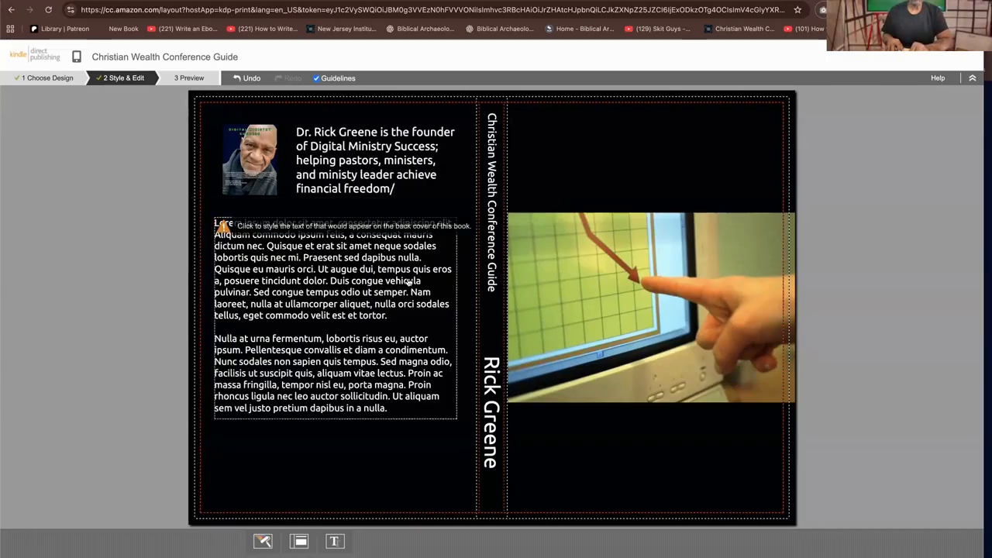
{"action": "left_click", "coordinate": [414, 191]}
{"action": "key", "text": "BackSpace"}
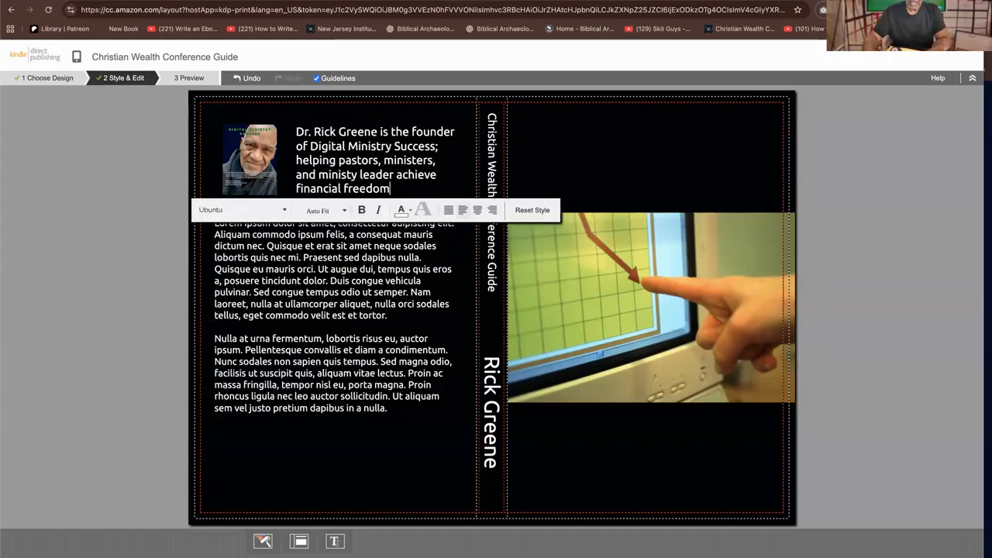
{"action": "type", "text": "."}
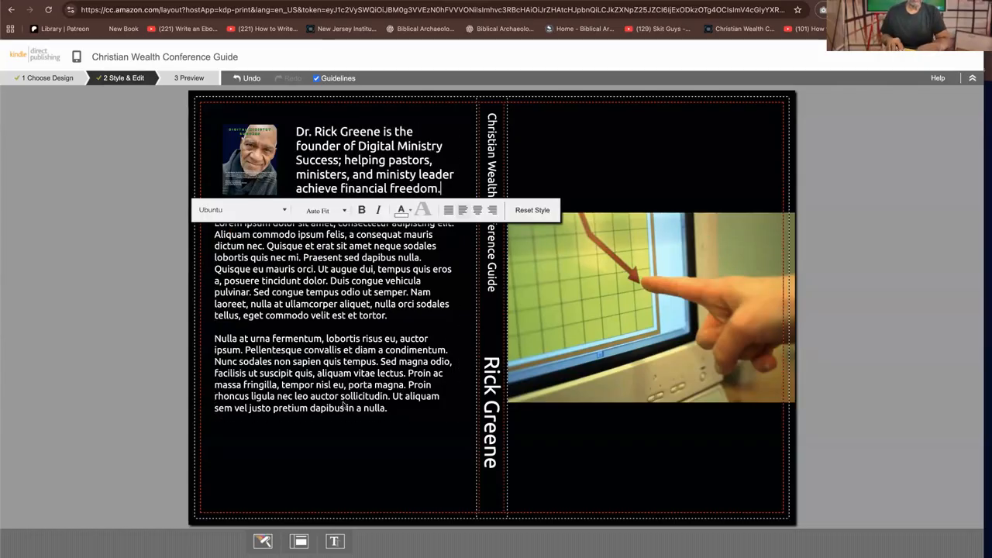
{"action": "left_click", "coordinate": [652, 165]}
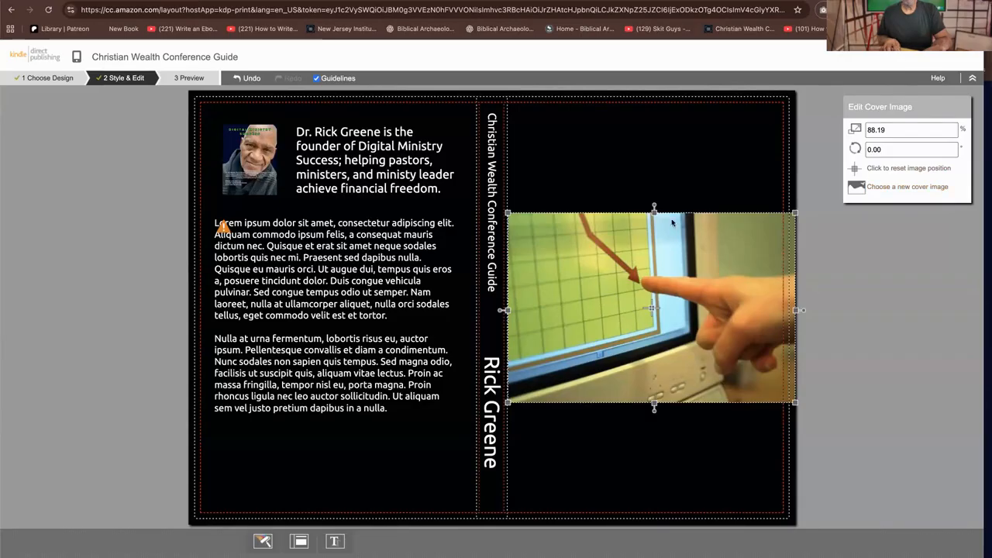
Try the alternative back cover layouts and apply the fifth one, with the author photo centred above a single text block
{"action": "left_click", "coordinate": [338, 541]}
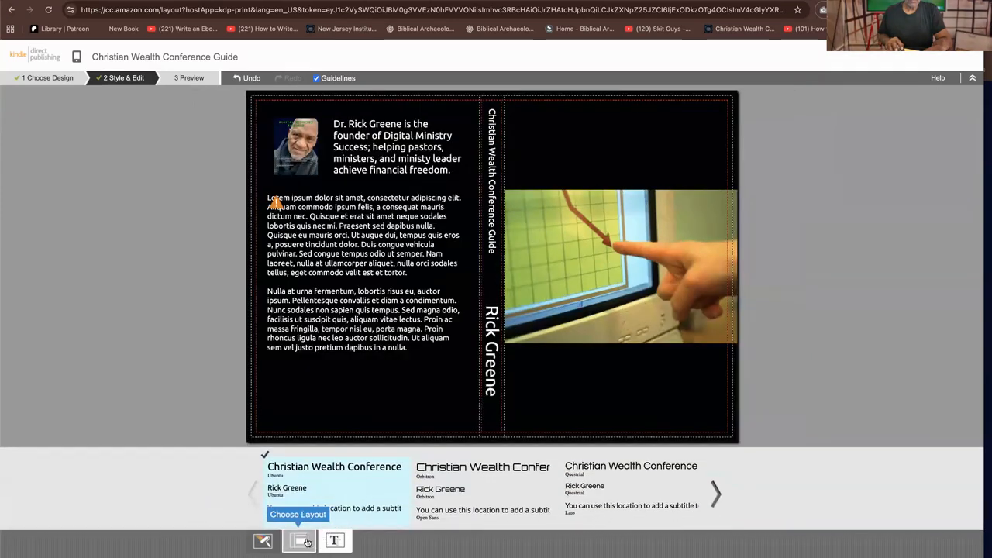
{"action": "left_click", "coordinate": [307, 543]}
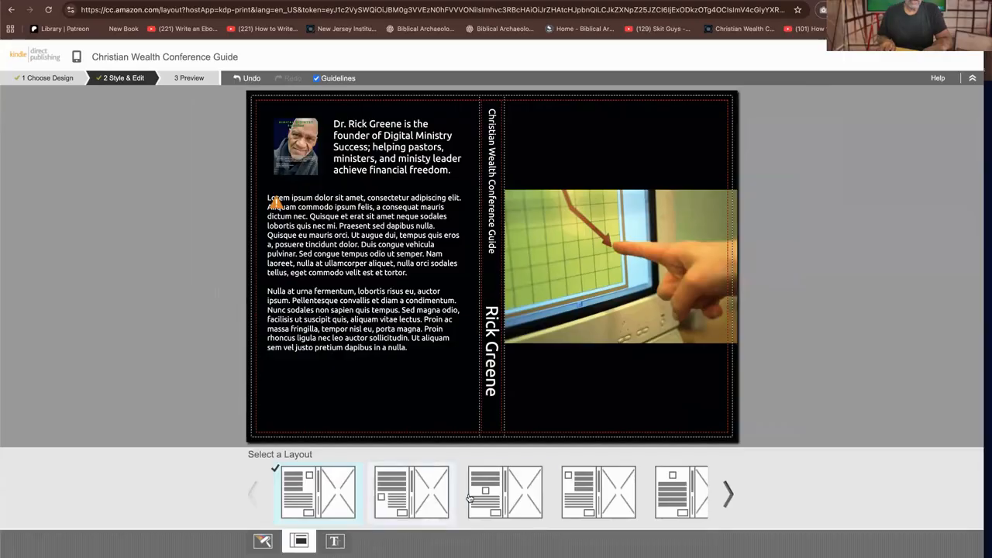
{"action": "left_click", "coordinate": [413, 490]}
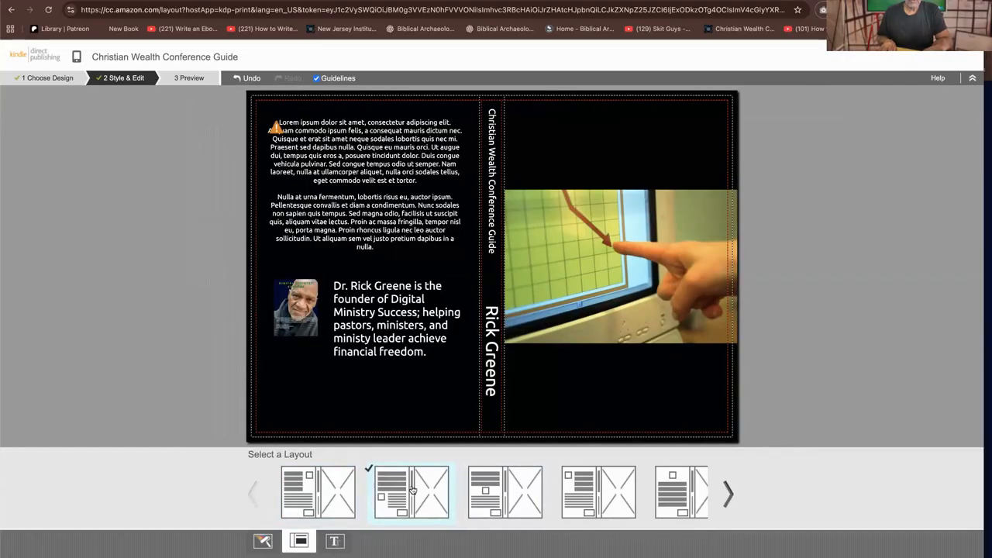
{"action": "left_click", "coordinate": [496, 488]}
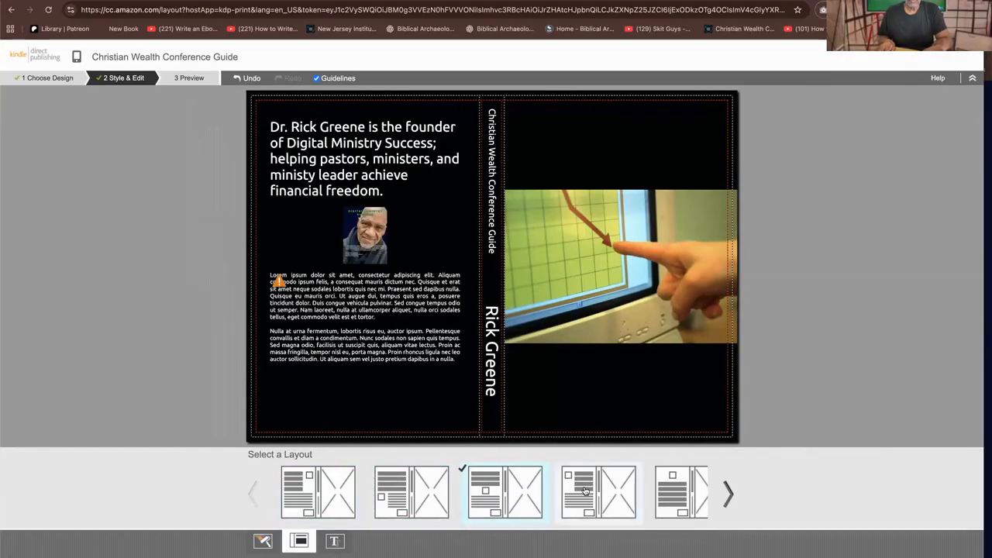
{"action": "left_click", "coordinate": [585, 490]}
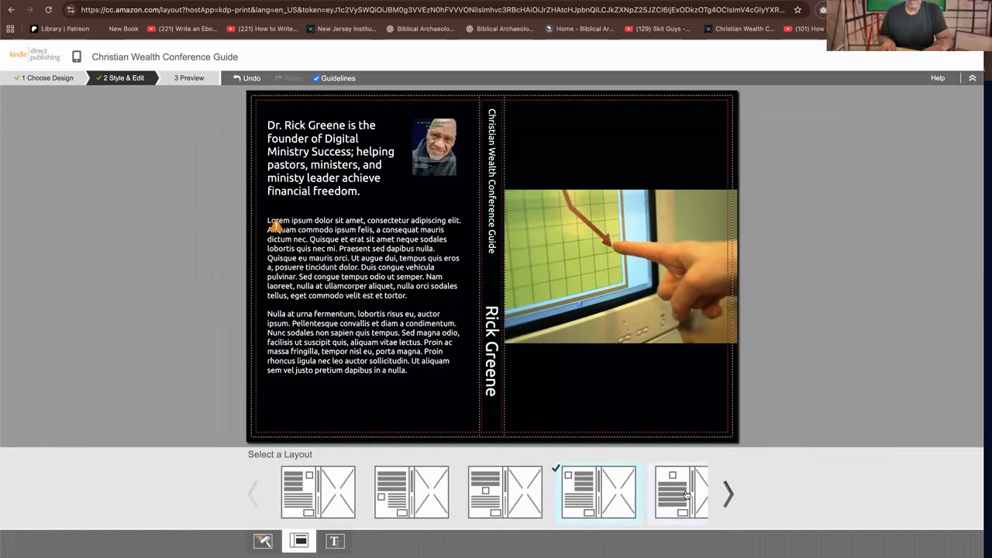
{"action": "left_click", "coordinate": [685, 494]}
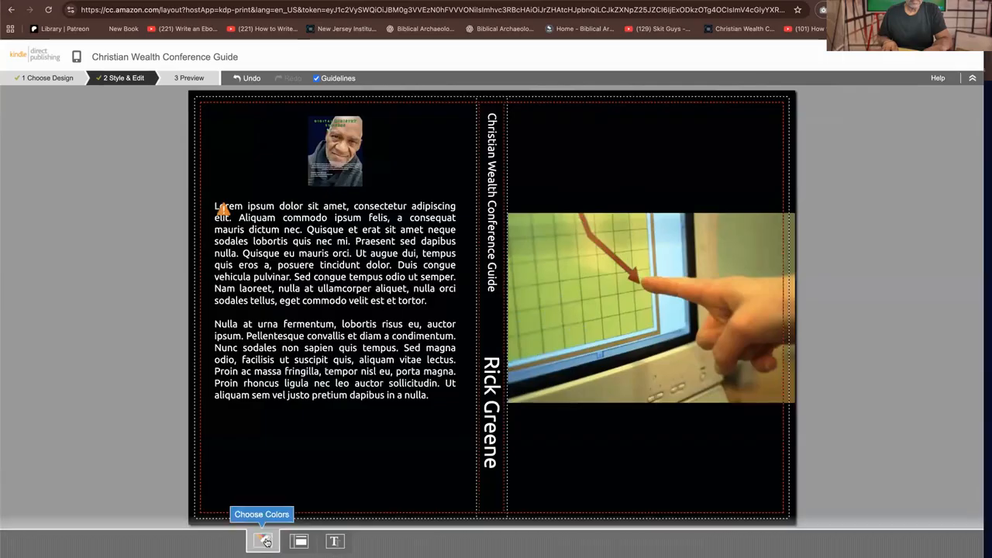
Try several color schemes, apply the light green and dark green one with white text, and open the font set choices
{"action": "left_click", "coordinate": [264, 541]}
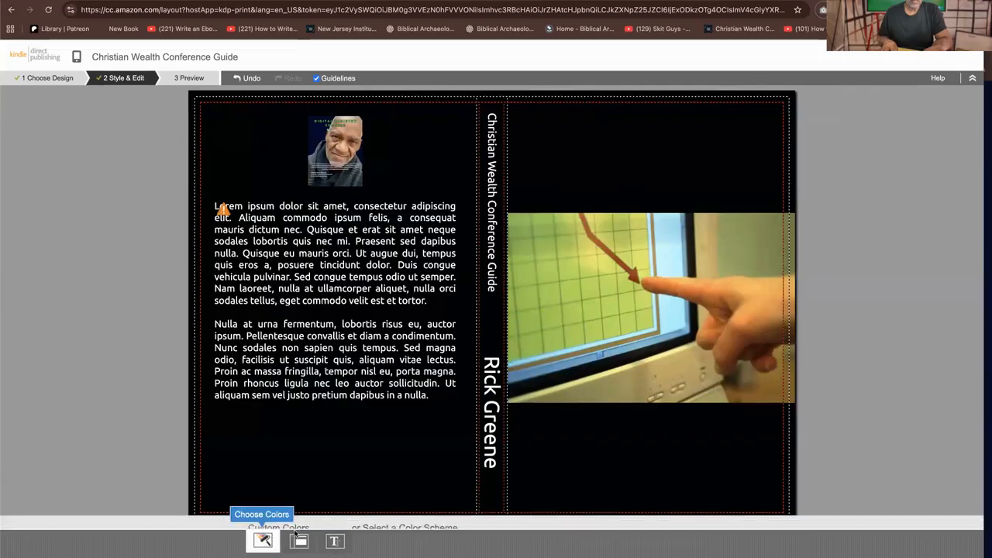
{"action": "left_click", "coordinate": [425, 483]}
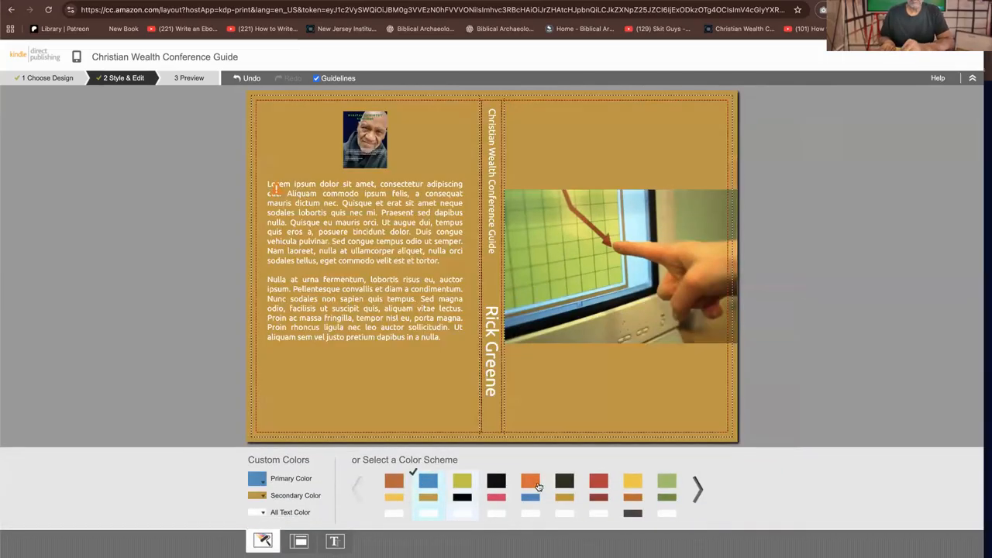
{"action": "left_click", "coordinate": [496, 485]}
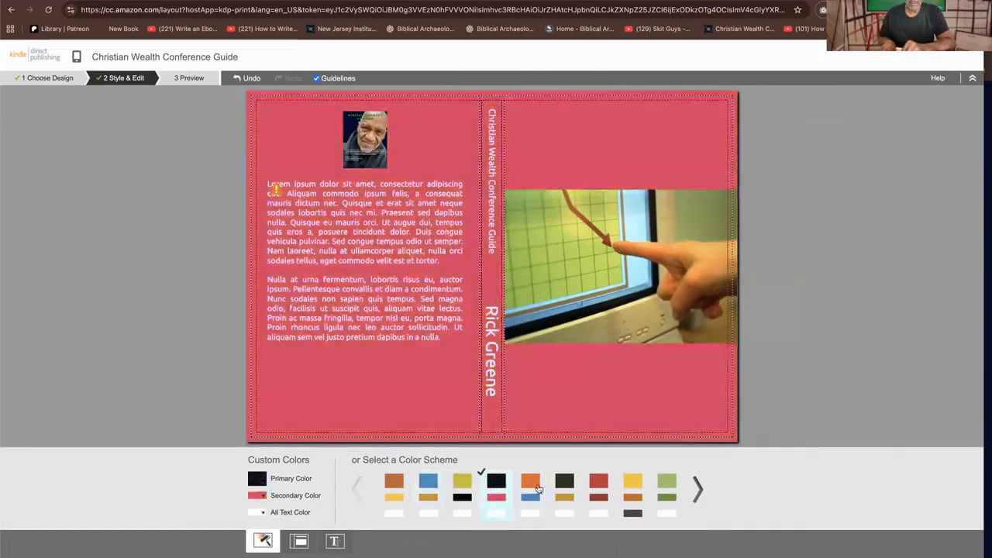
{"action": "left_click", "coordinate": [535, 487]}
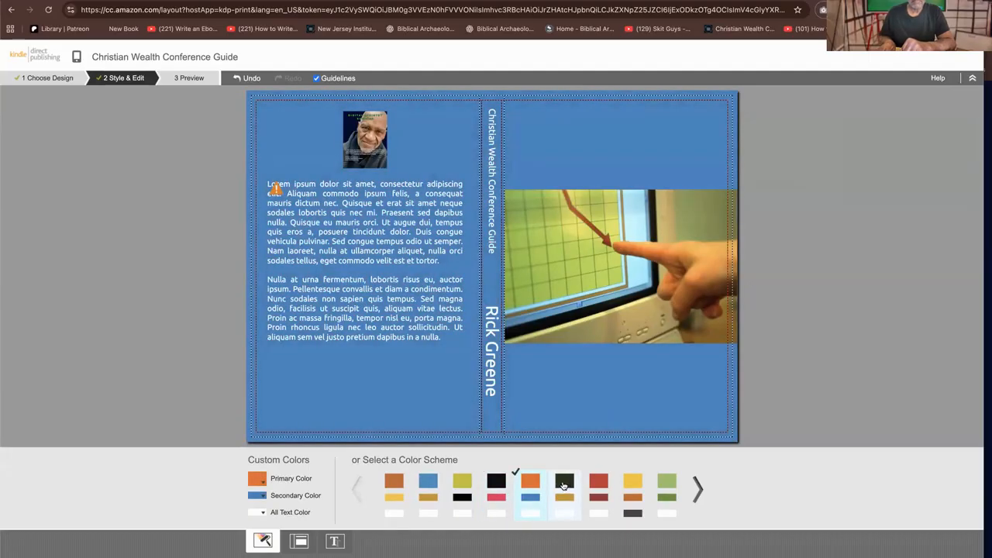
{"action": "left_click", "coordinate": [563, 485]}
{"action": "left_click", "coordinate": [598, 486]}
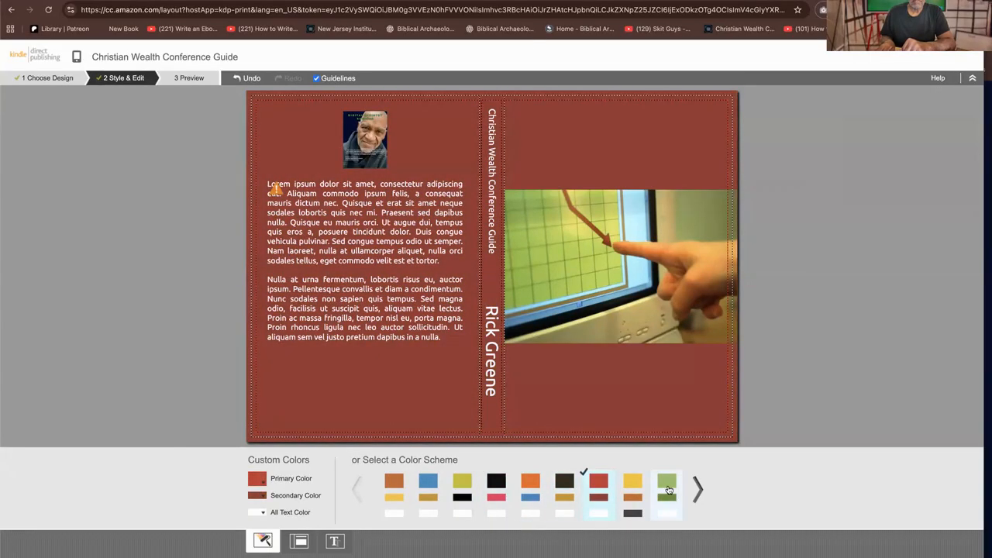
{"action": "left_click", "coordinate": [668, 489]}
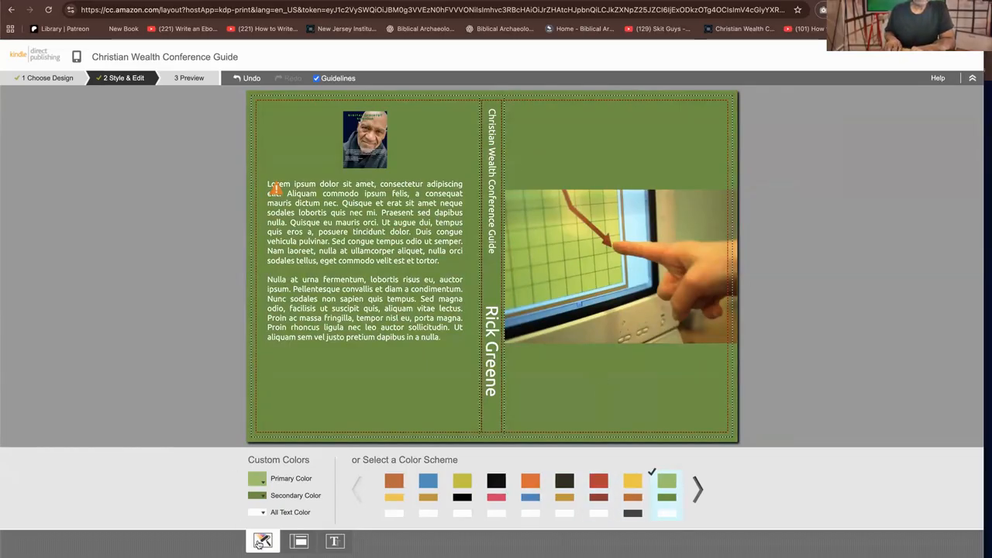
{"action": "left_click", "coordinate": [342, 545]}
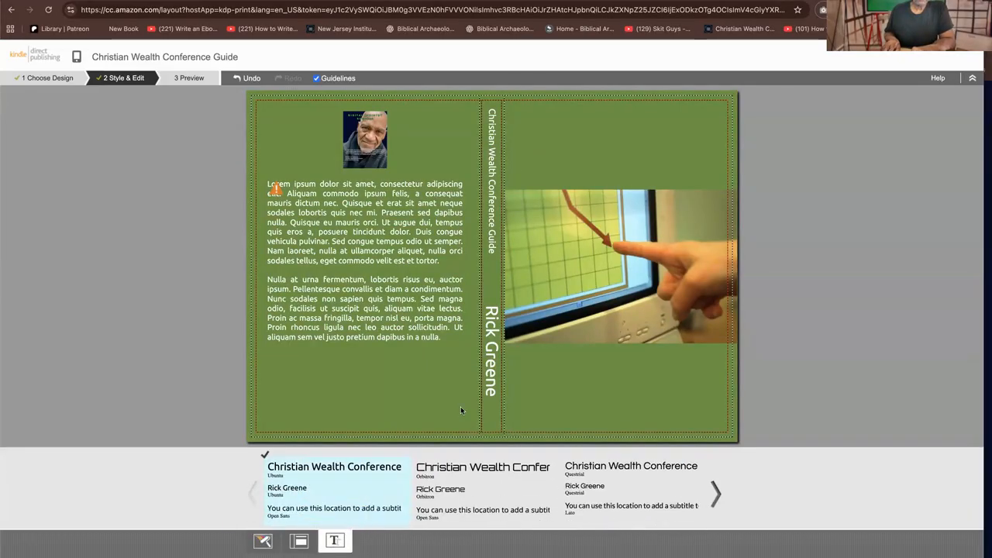
Close the font set choices, try to leave the cover design, and return to fix its placeholder content
{"action": "left_click_drag", "start_coordinate": [463, 467], "coordinate": [635, 164]}
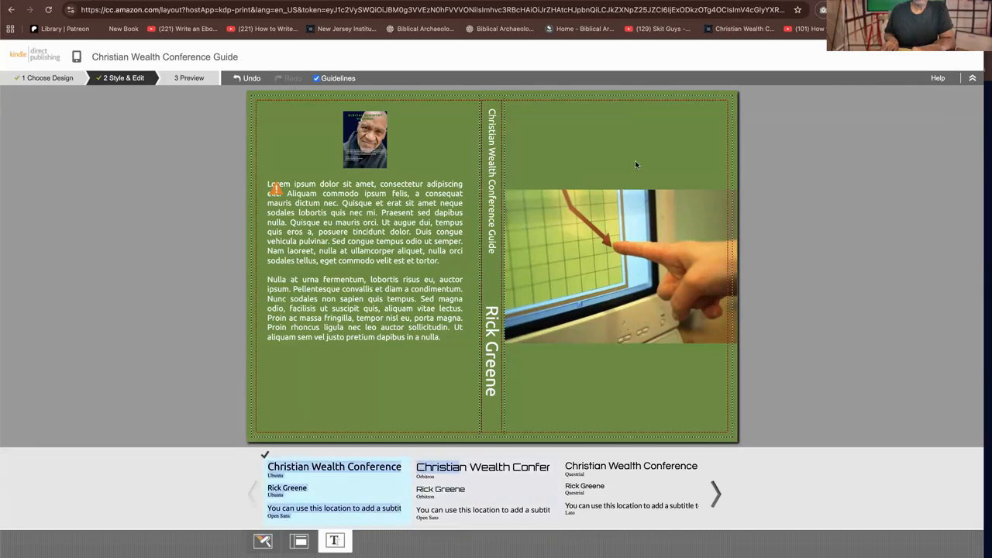
{"action": "left_click", "coordinate": [593, 168]}
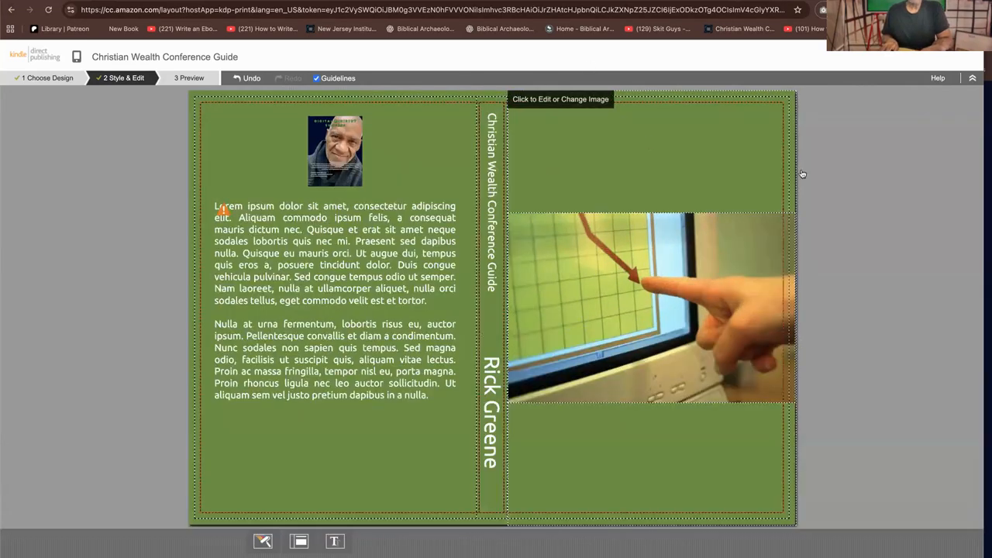
{"action": "right_click", "coordinate": [572, 160]}
{"action": "key", "text": "Escape"}
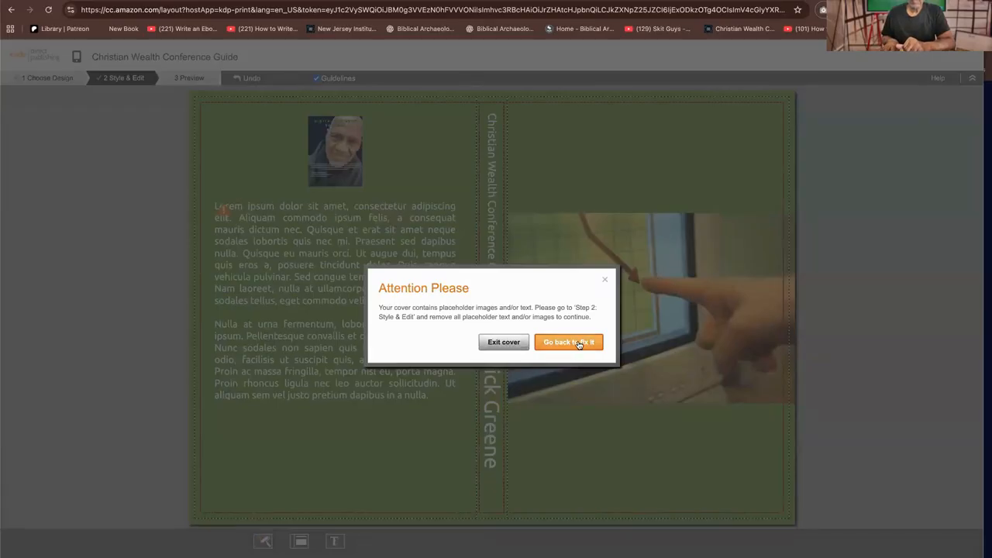
{"action": "left_click", "coordinate": [578, 342]}
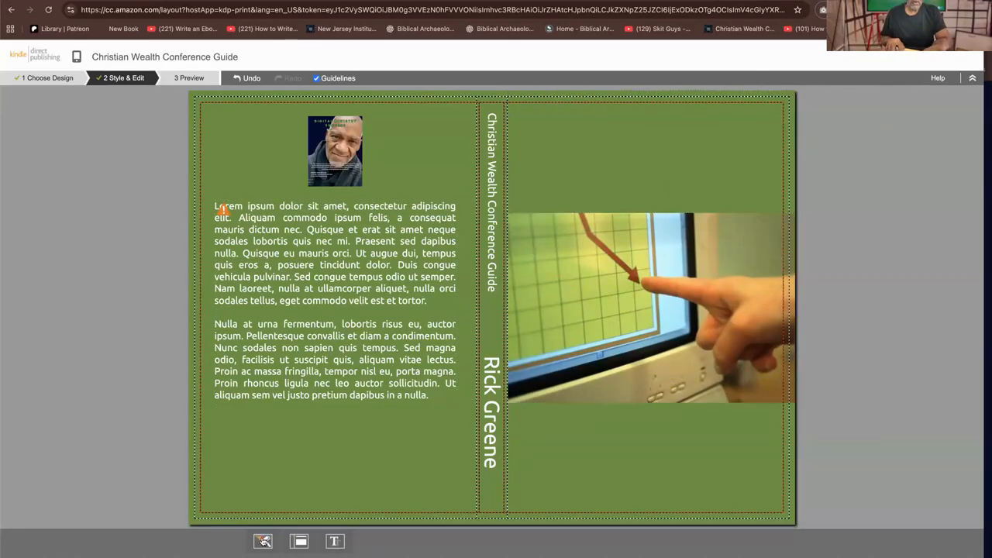
Try several color schemes, apply the olive and black one with white text, and exit Cover Creator
{"action": "left_click", "coordinate": [262, 540]}
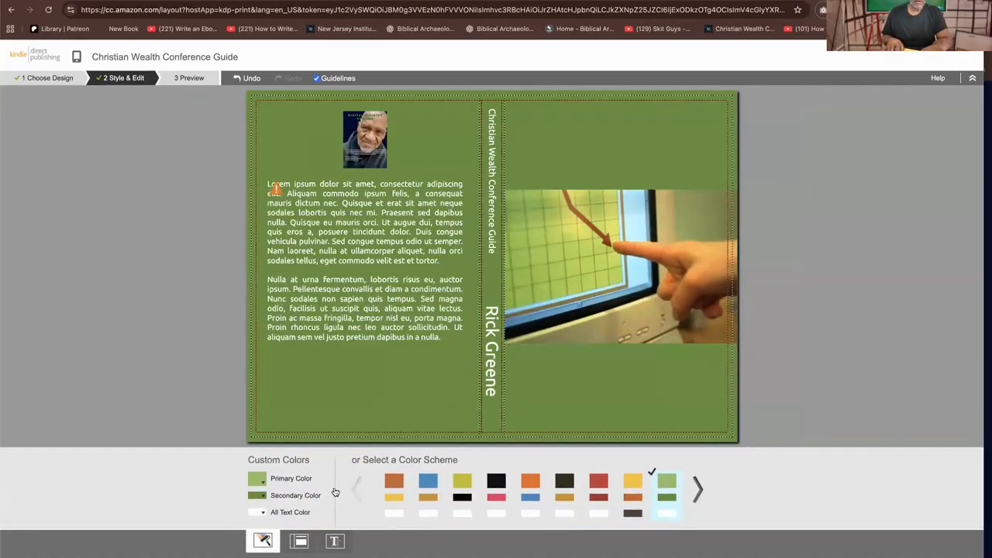
{"action": "left_click", "coordinate": [496, 485]}
{"action": "left_click", "coordinate": [563, 483]}
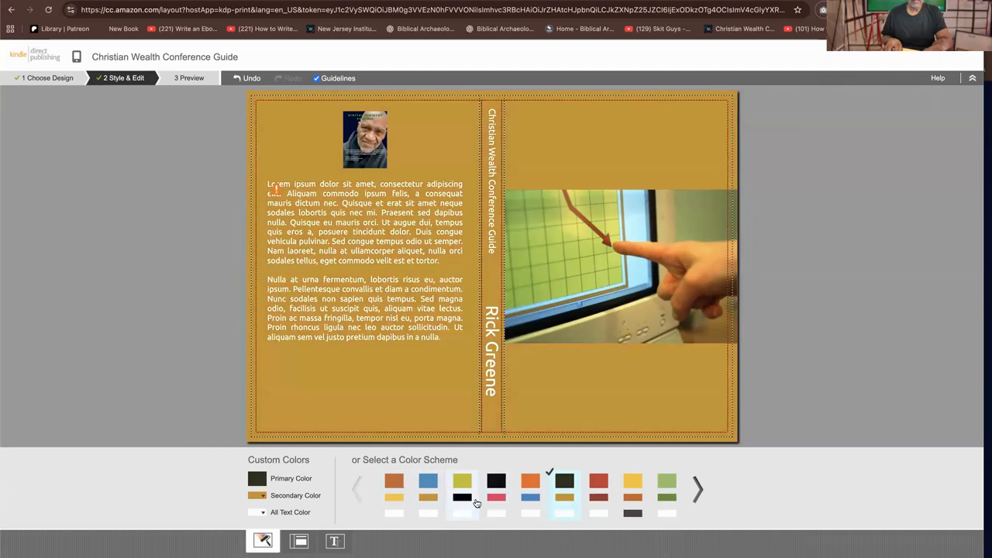
{"action": "left_click", "coordinate": [475, 502]}
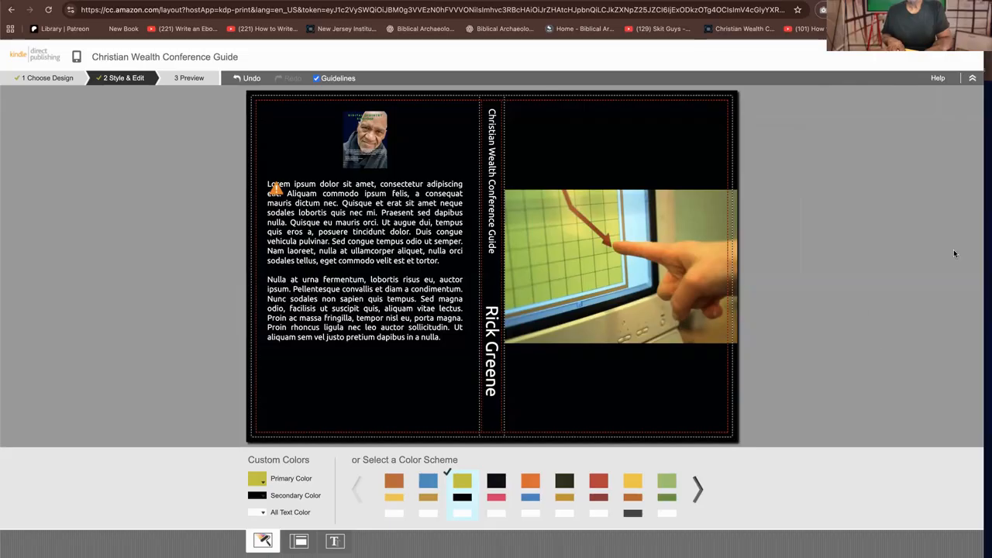
{"action": "left_click", "coordinate": [978, 51]}
{"action": "left_click", "coordinate": [589, 331]}
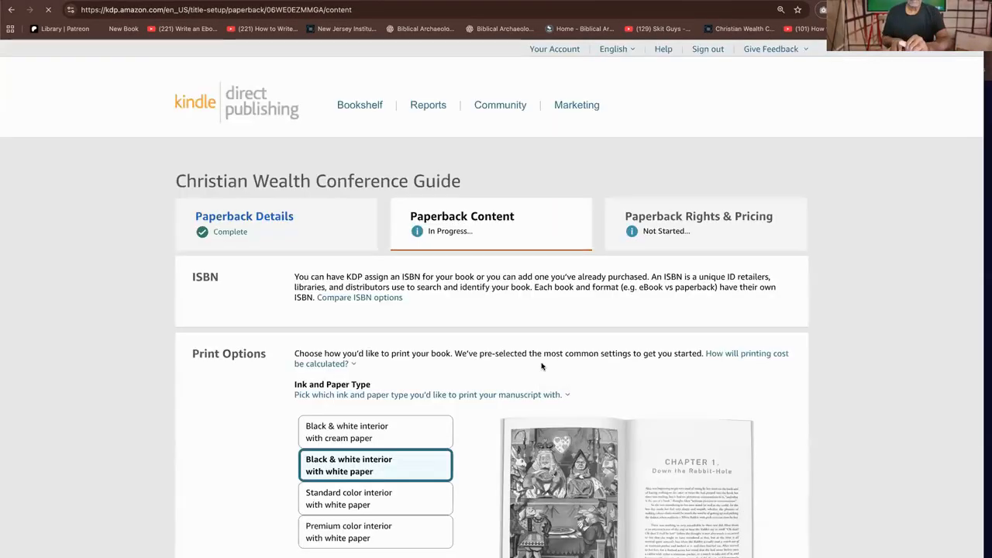
Switch the book cover to an existing print-ready PDF and upload "The Christian Wealth...rence.pdf" from Downloads
{"action": "scroll", "coordinate": [537, 362], "scroll_direction": "down", "scroll_amount": 10}
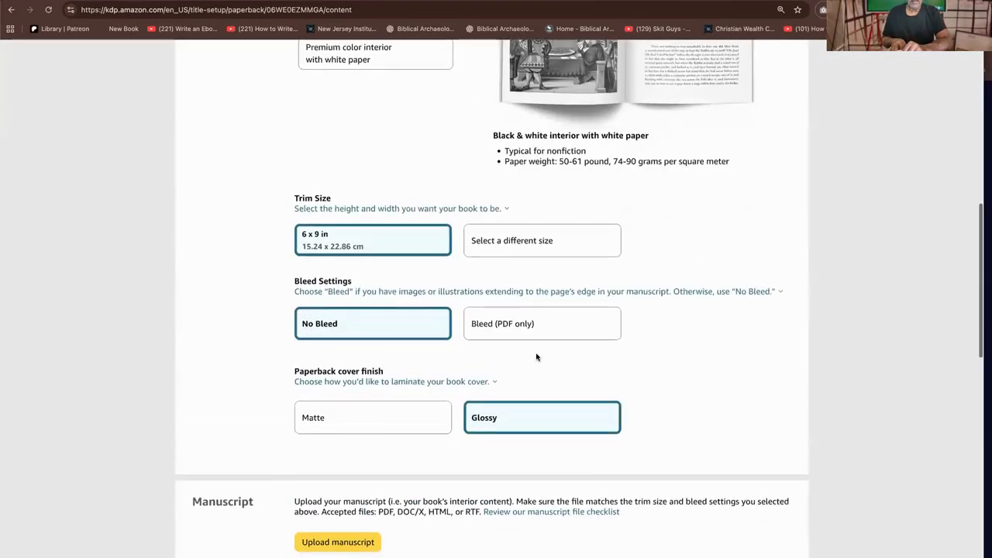
{"action": "scroll", "coordinate": [527, 232], "scroll_direction": "up", "scroll_amount": 10}
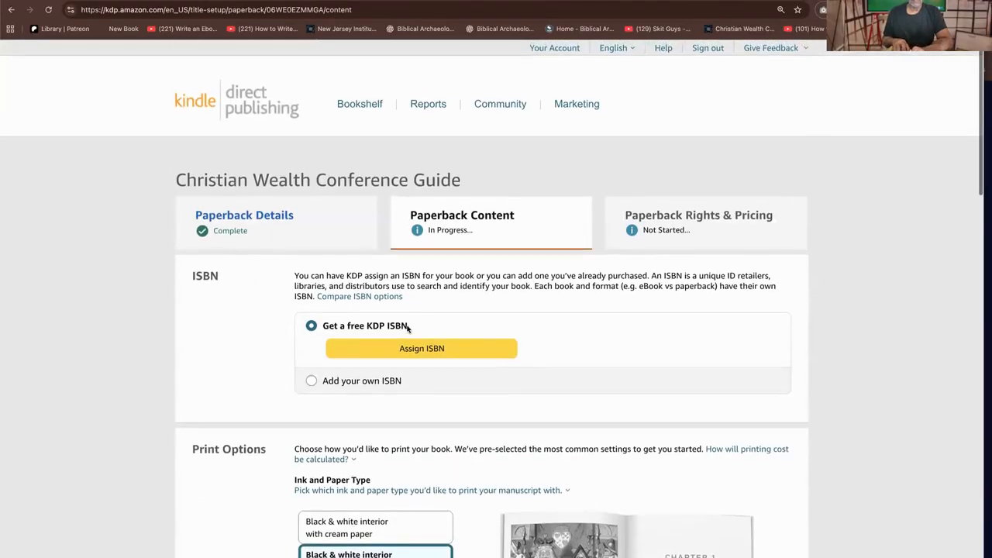
{"action": "scroll", "coordinate": [422, 317], "scroll_direction": "down", "scroll_amount": 8}
{"action": "scroll", "coordinate": [430, 331], "scroll_direction": "down", "scroll_amount": 2}
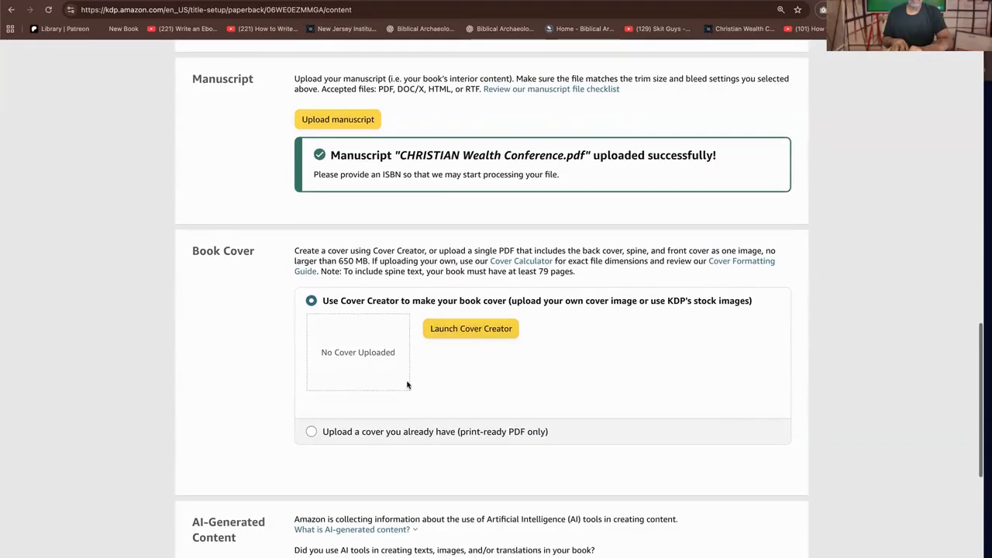
{"action": "left_click", "coordinate": [347, 431]}
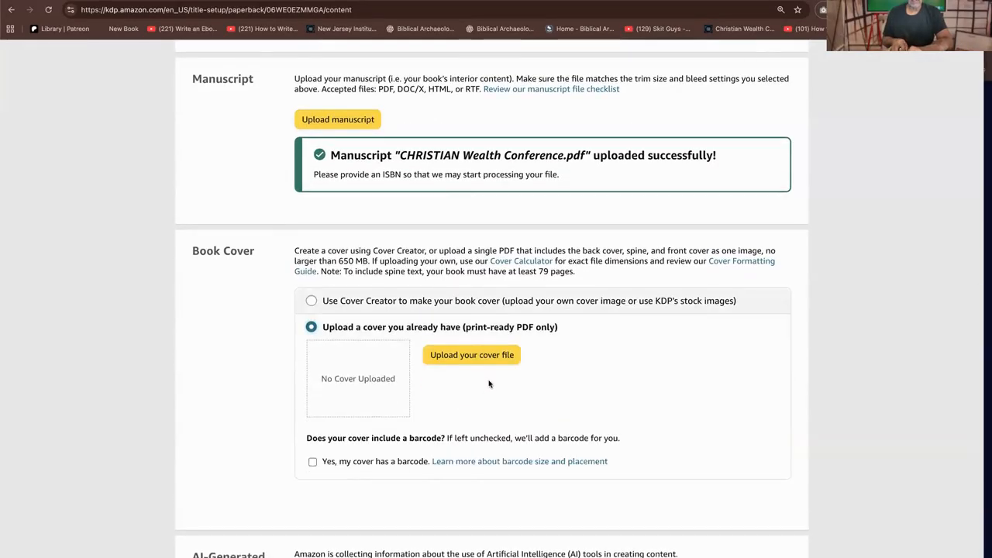
{"action": "left_click", "coordinate": [510, 361]}
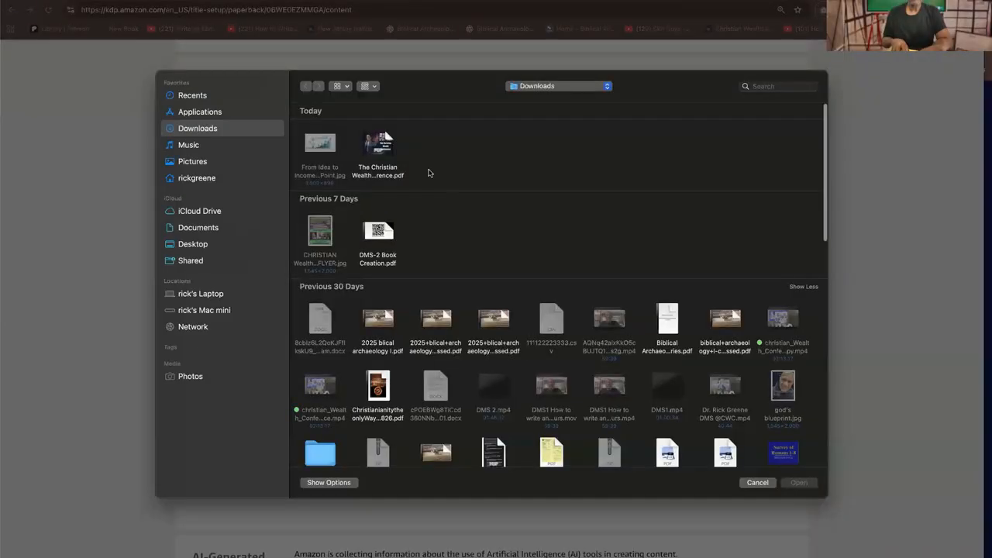
{"action": "left_click", "coordinate": [381, 151]}
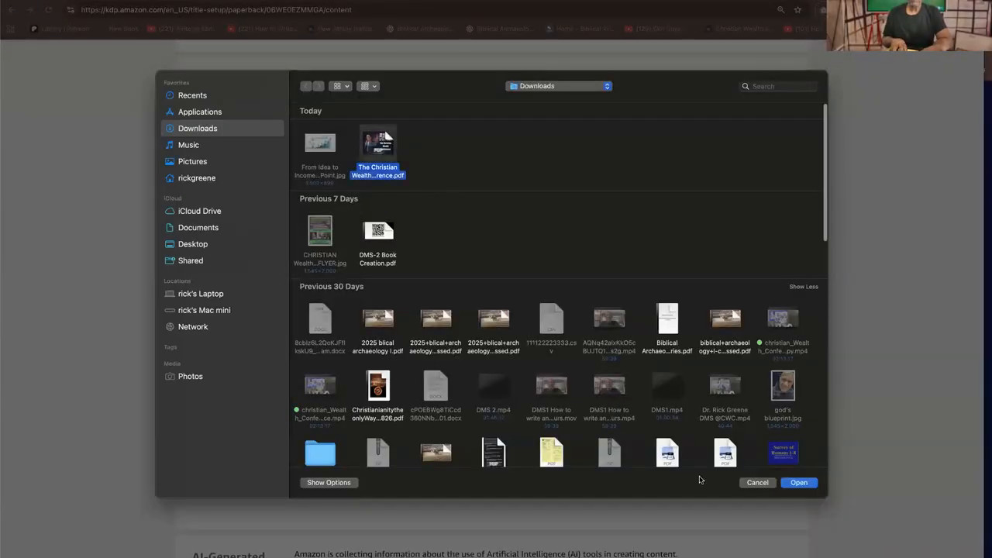
{"action": "left_click", "coordinate": [799, 480]}
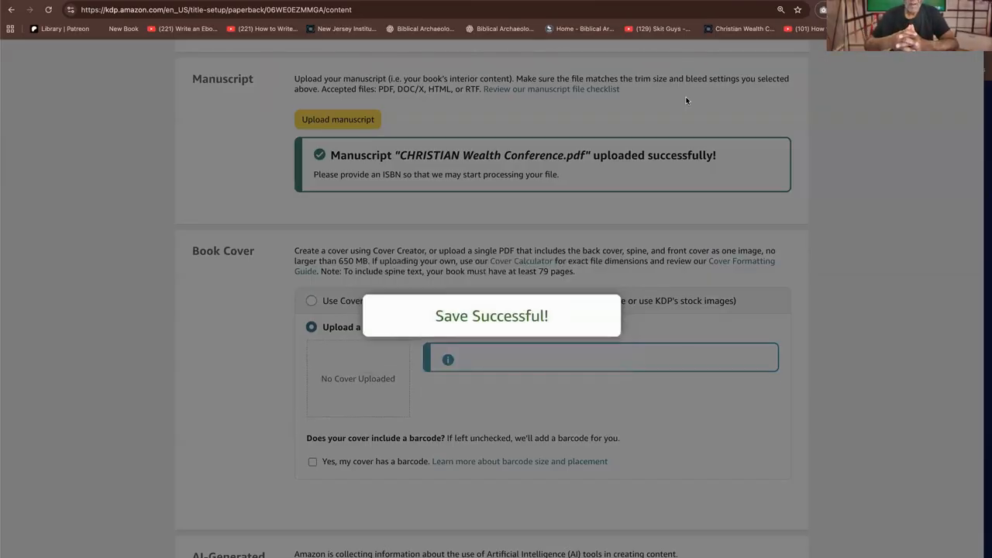
Answer No to the question about using AI tools in creating the book's texts, images or translations
{"action": "scroll", "coordinate": [727, 211], "scroll_direction": "down", "scroll_amount": 1}
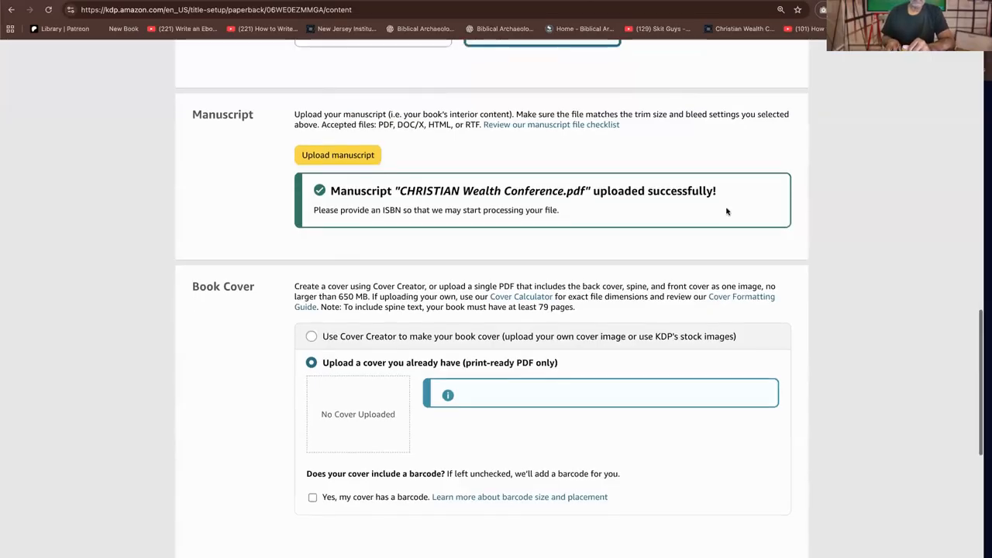
{"action": "scroll", "coordinate": [727, 211], "scroll_direction": "down", "scroll_amount": 6}
{"action": "scroll", "coordinate": [654, 219], "scroll_direction": "up", "scroll_amount": 1}
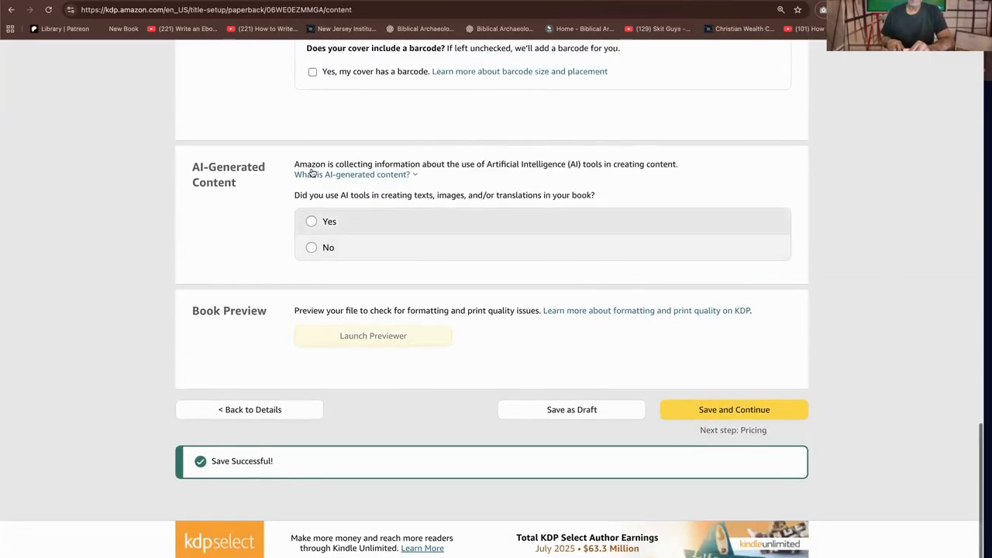
{"action": "left_click", "coordinate": [369, 178]}
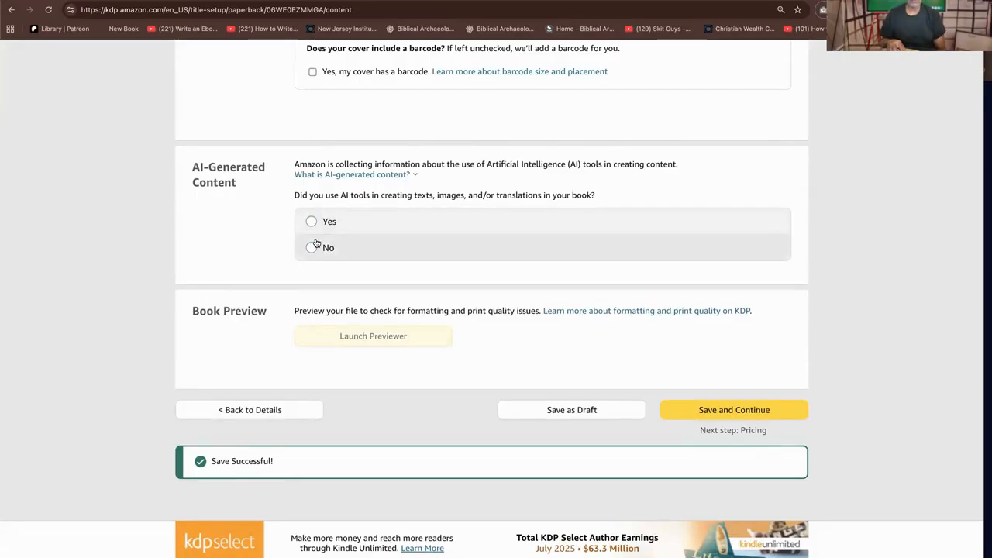
{"action": "left_click", "coordinate": [519, 269]}
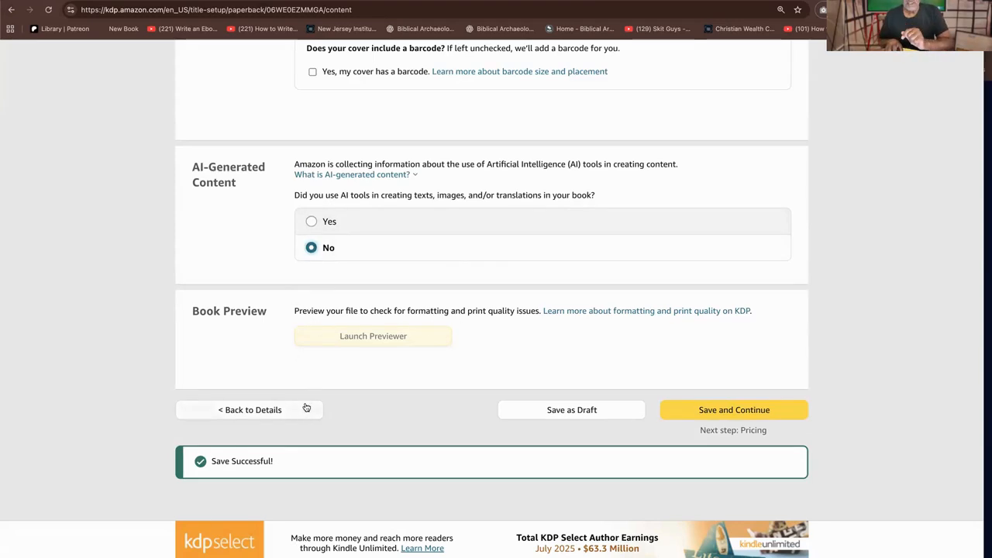
Check what the book preview requires, and assign a free KDP ISBN to the paperback
{"action": "mouse_move", "coordinate": [372, 328]}
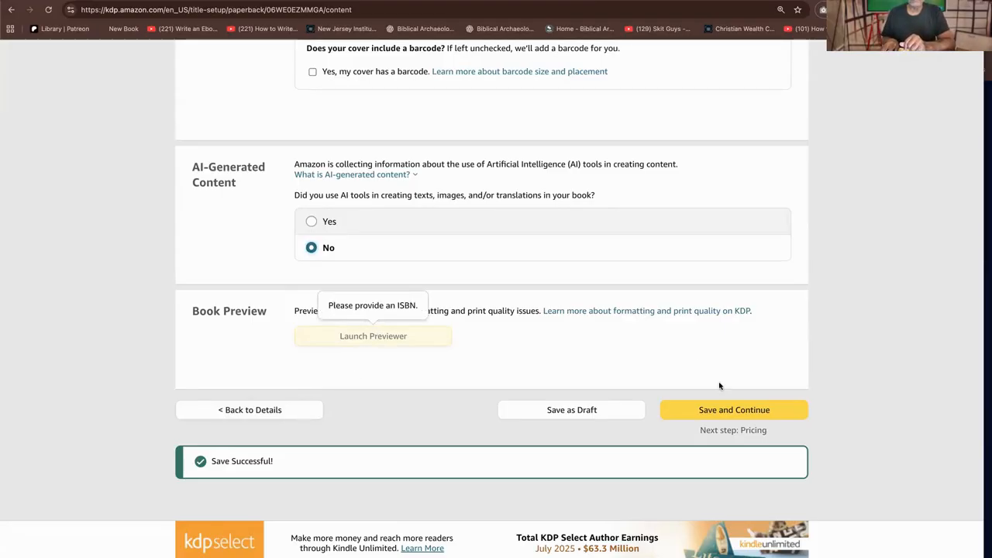
{"action": "scroll", "coordinate": [521, 287], "scroll_direction": "down", "scroll_amount": 2}
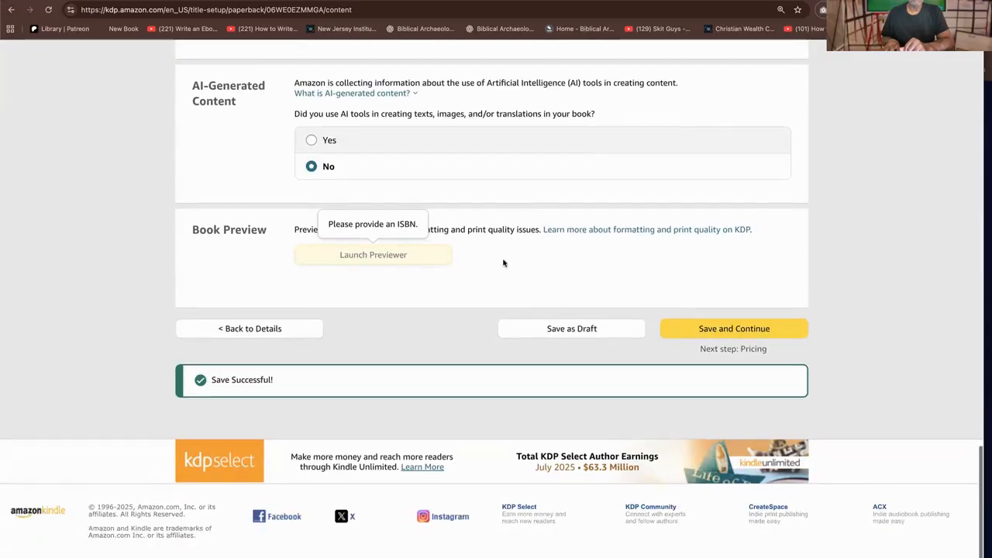
{"action": "scroll", "coordinate": [504, 302], "scroll_direction": "up", "scroll_amount": 7}
{"action": "scroll", "coordinate": [496, 341], "scroll_direction": "down", "scroll_amount": 4}
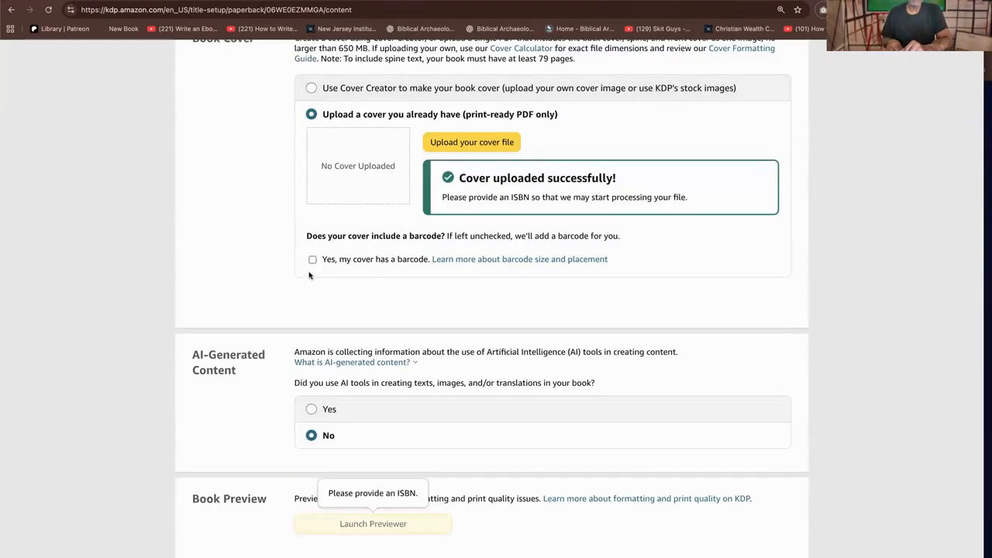
{"action": "scroll", "coordinate": [391, 285], "scroll_direction": "down", "scroll_amount": 3}
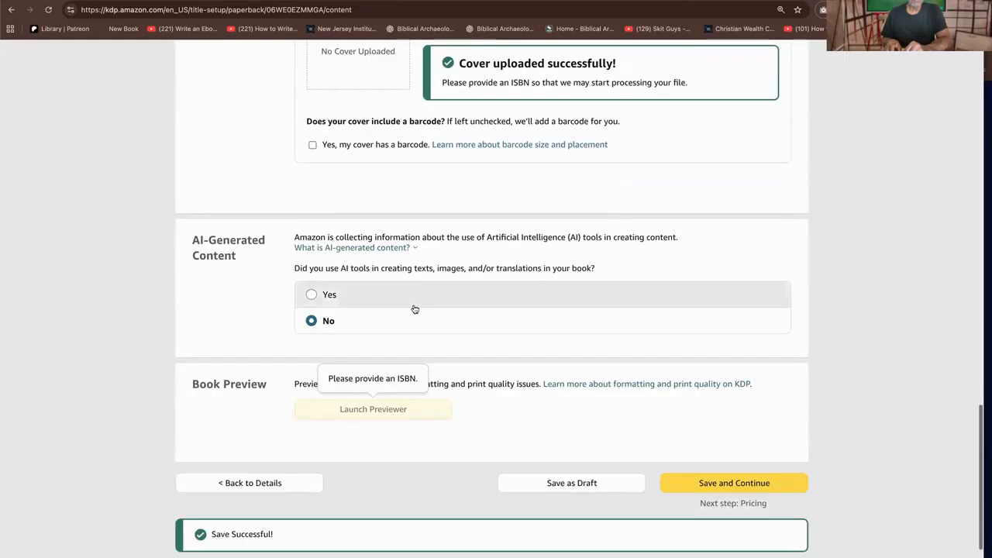
{"action": "scroll", "coordinate": [414, 309], "scroll_direction": "up", "scroll_amount": 2}
{"action": "scroll", "coordinate": [416, 302], "scroll_direction": "up", "scroll_amount": 5}
{"action": "scroll", "coordinate": [415, 295], "scroll_direction": "up", "scroll_amount": 8}
{"action": "scroll", "coordinate": [417, 295], "scroll_direction": "up", "scroll_amount": 3}
{"action": "scroll", "coordinate": [416, 296], "scroll_direction": "down", "scroll_amount": 2}
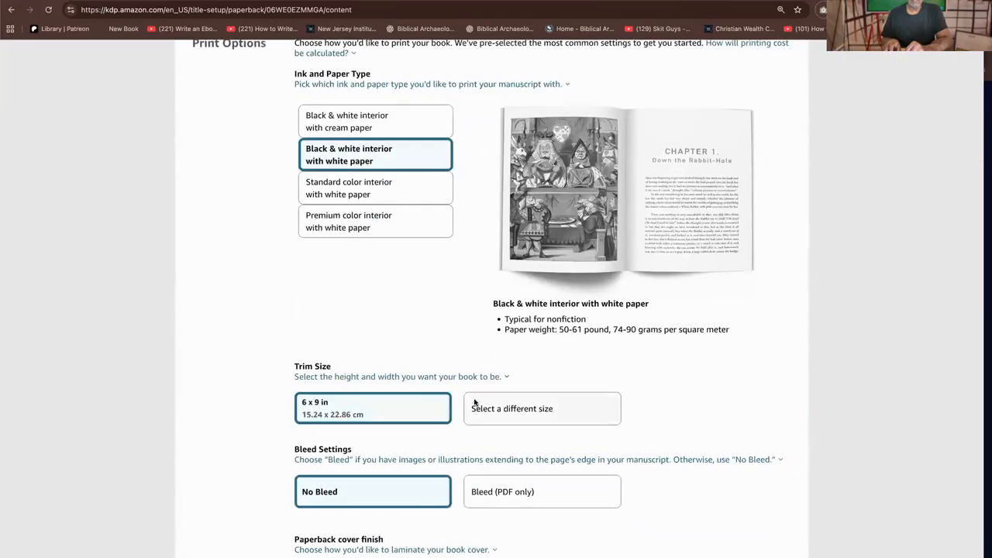
{"action": "scroll", "coordinate": [473, 396], "scroll_direction": "down", "scroll_amount": 2}
{"action": "scroll", "coordinate": [472, 393], "scroll_direction": "up", "scroll_amount": 6}
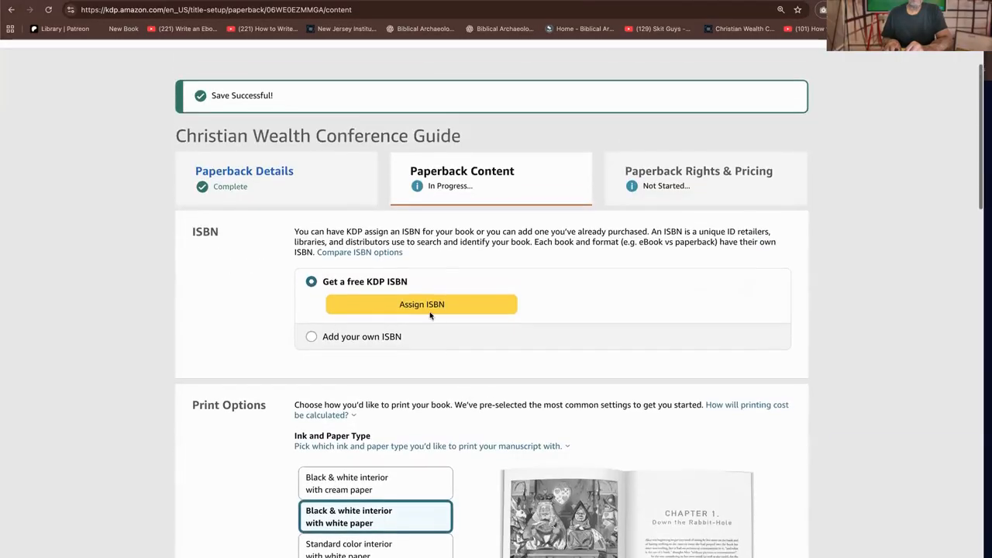
{"action": "left_click", "coordinate": [438, 306]}
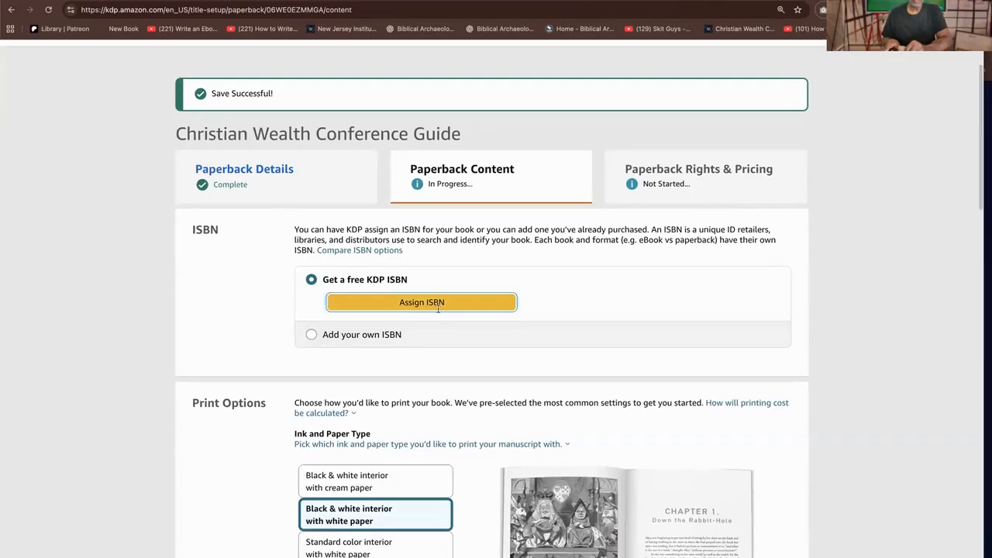
{"action": "left_click", "coordinate": [836, 360]}
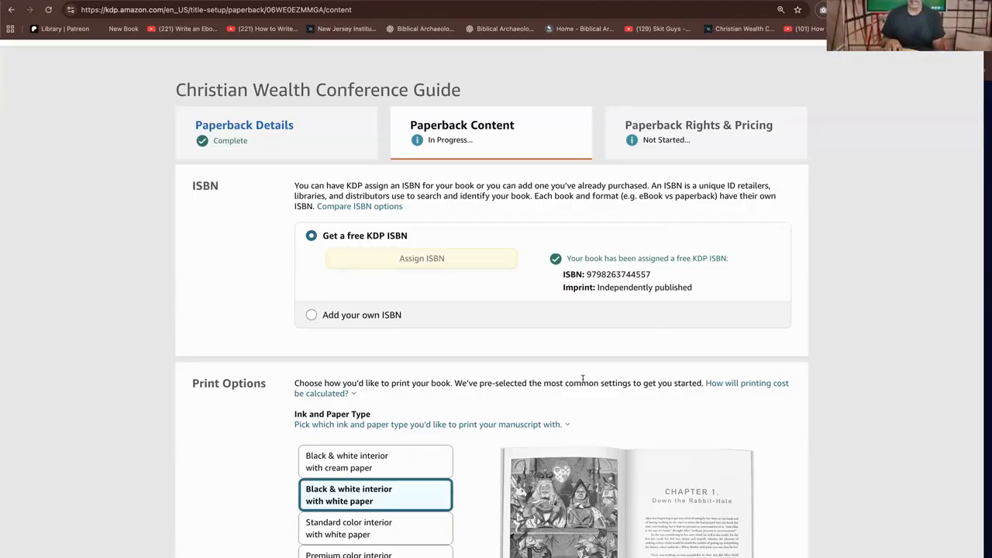
Try to open the book in the previewer and dismiss the processing dialog
{"action": "scroll", "coordinate": [582, 359], "scroll_direction": "up", "scroll_amount": 2}
{"action": "scroll", "coordinate": [582, 358], "scroll_direction": "down", "scroll_amount": 15}
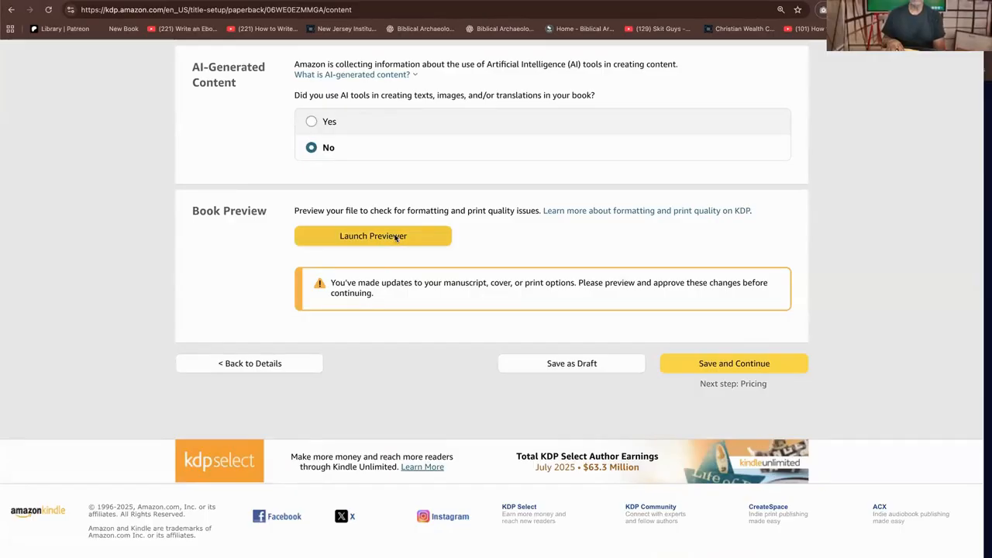
{"action": "left_click", "coordinate": [400, 244]}
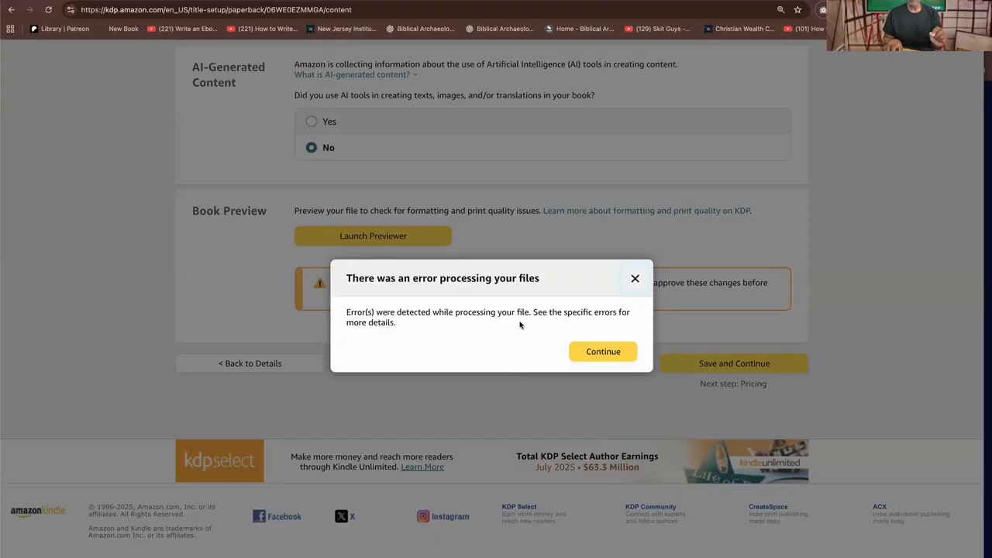
{"action": "left_click", "coordinate": [608, 351]}
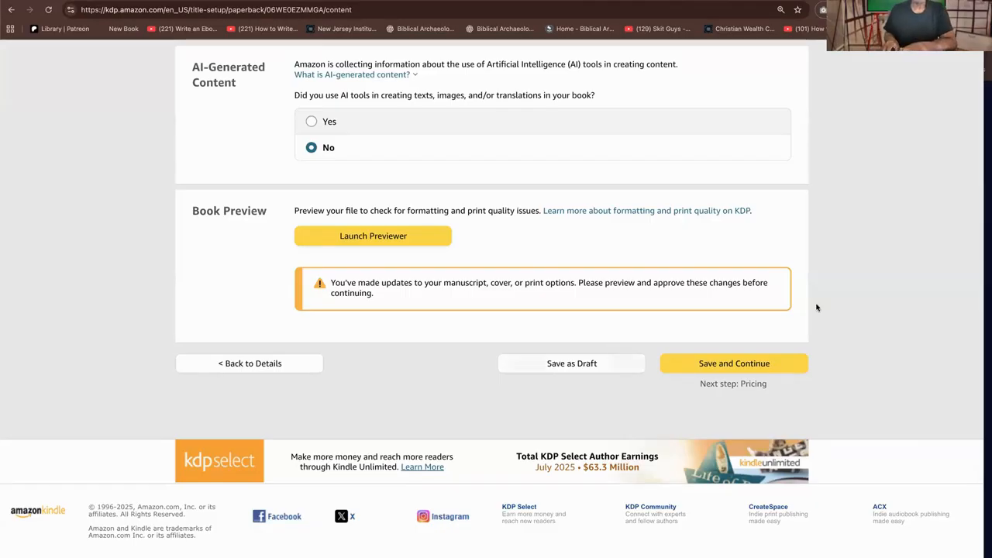
Try to save and continue to pricing, relaunch the previewer, and dismiss its dialog
{"action": "left_click", "coordinate": [753, 366]}
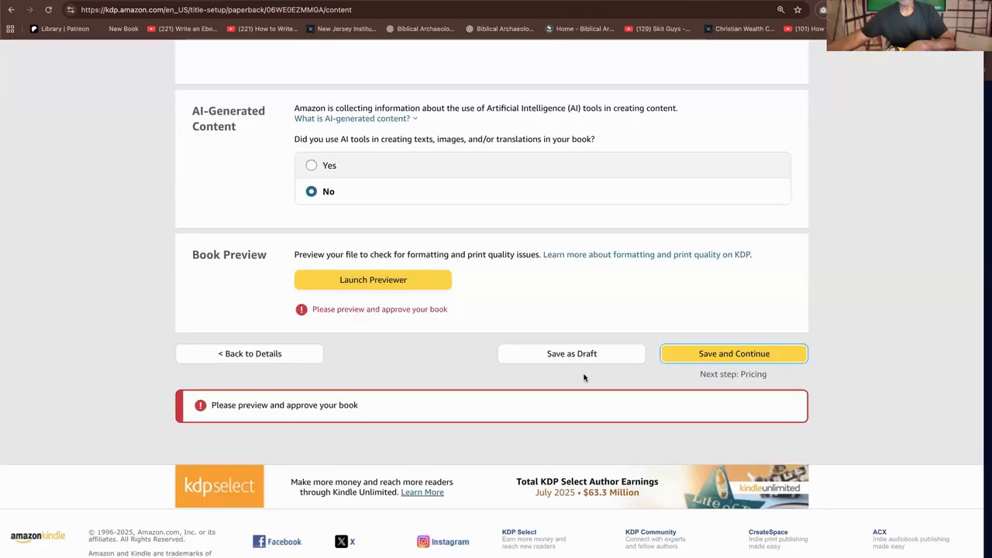
{"action": "left_click", "coordinate": [403, 281]}
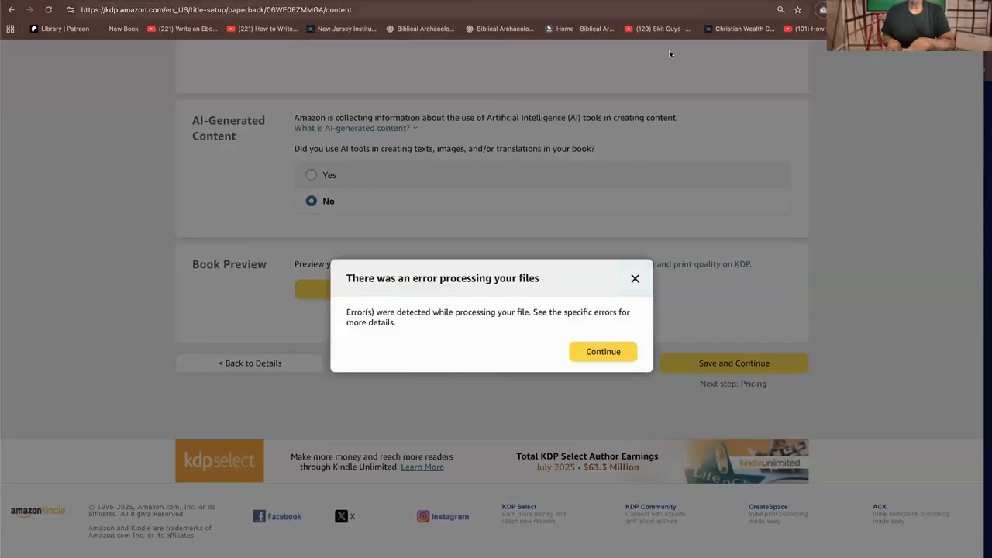
{"action": "left_click", "coordinate": [616, 352]}
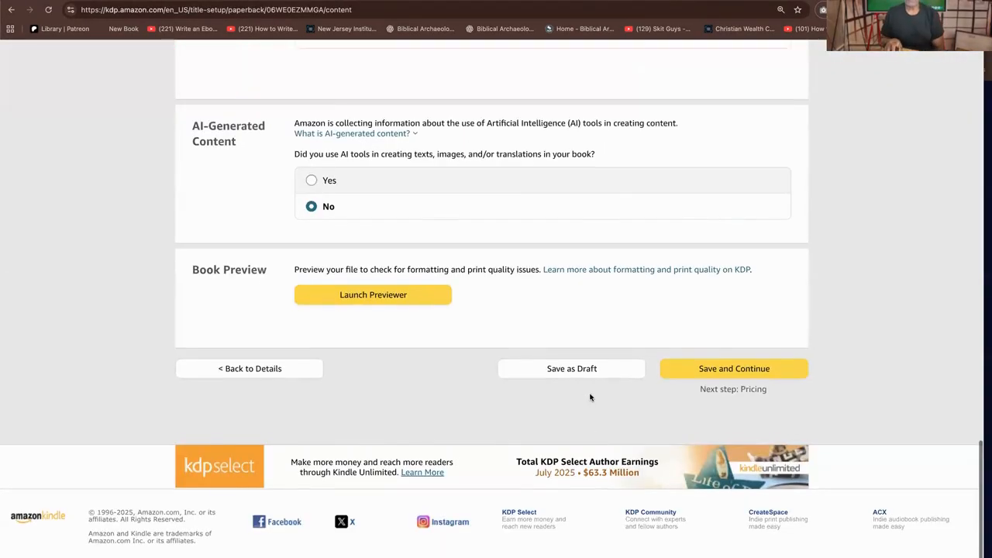
Upload today's "The Christian Wealth...rence.pdf" from the Downloads folder as the paperback's cover file
{"action": "scroll", "coordinate": [589, 394], "scroll_direction": "up", "scroll_amount": 5}
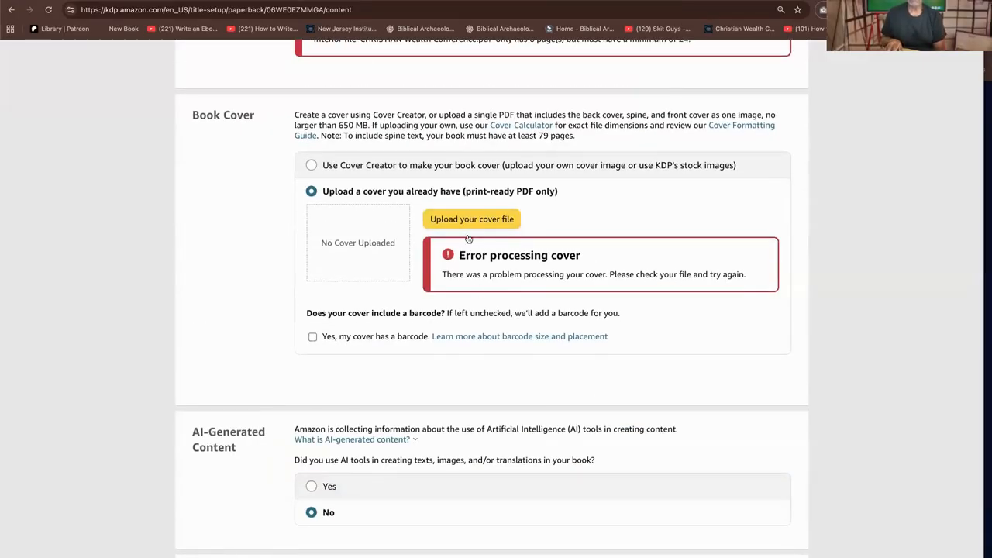
{"action": "left_click", "coordinate": [475, 219]}
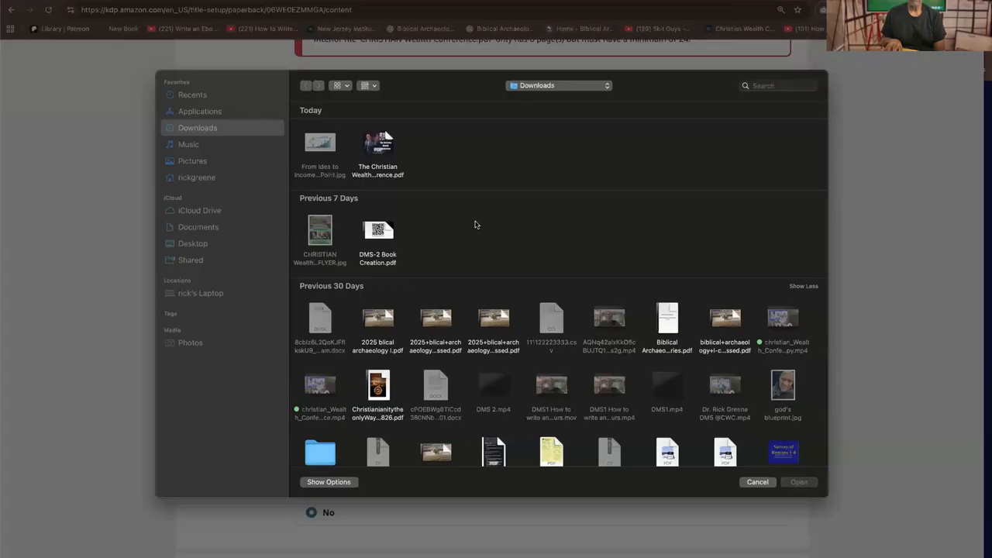
{"action": "left_click", "coordinate": [388, 147]}
{"action": "left_click", "coordinate": [810, 488]}
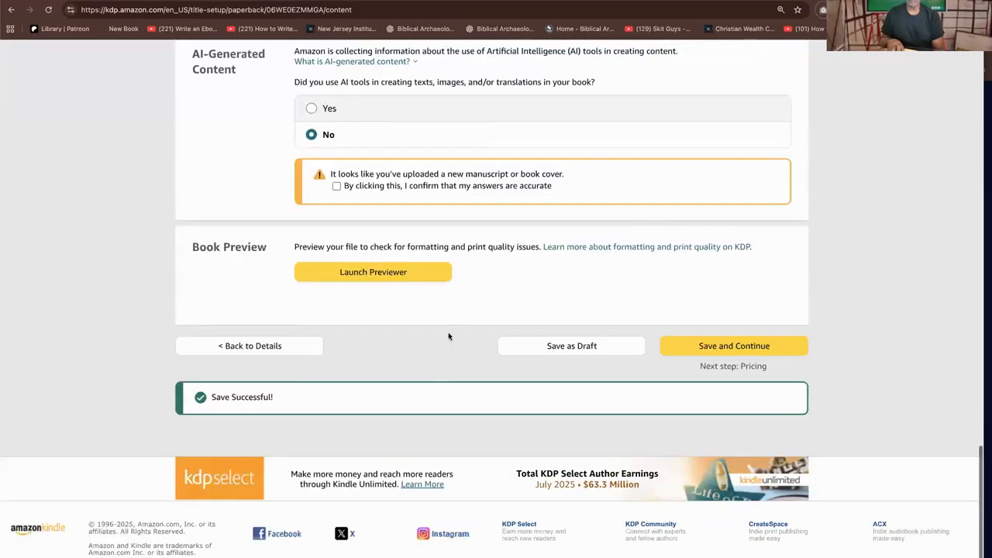
Try to preview the book, dismiss the file-processing dialog, and confirm that the AI-content answers are accurate
{"action": "left_click", "coordinate": [423, 274]}
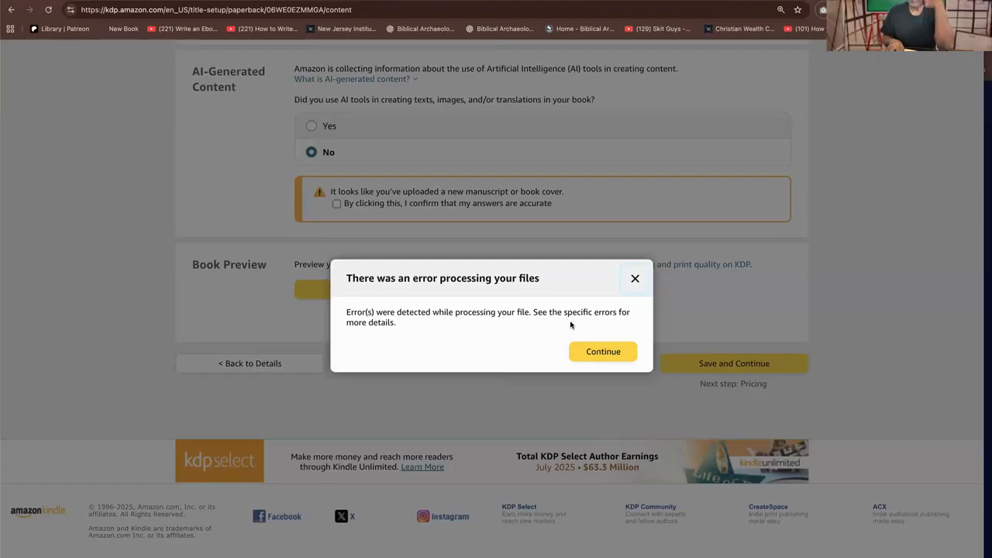
{"action": "left_click", "coordinate": [631, 353]}
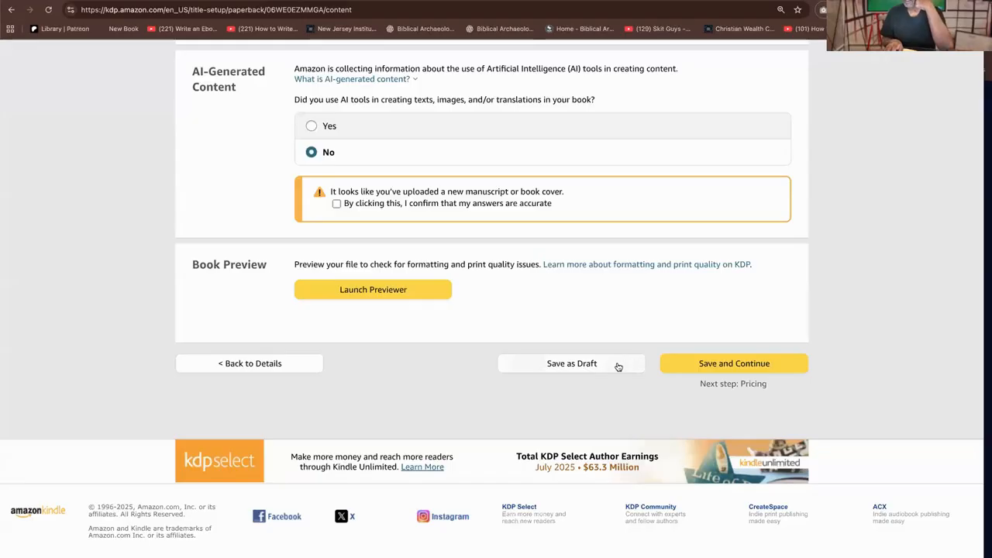
{"action": "left_click", "coordinate": [335, 205]}
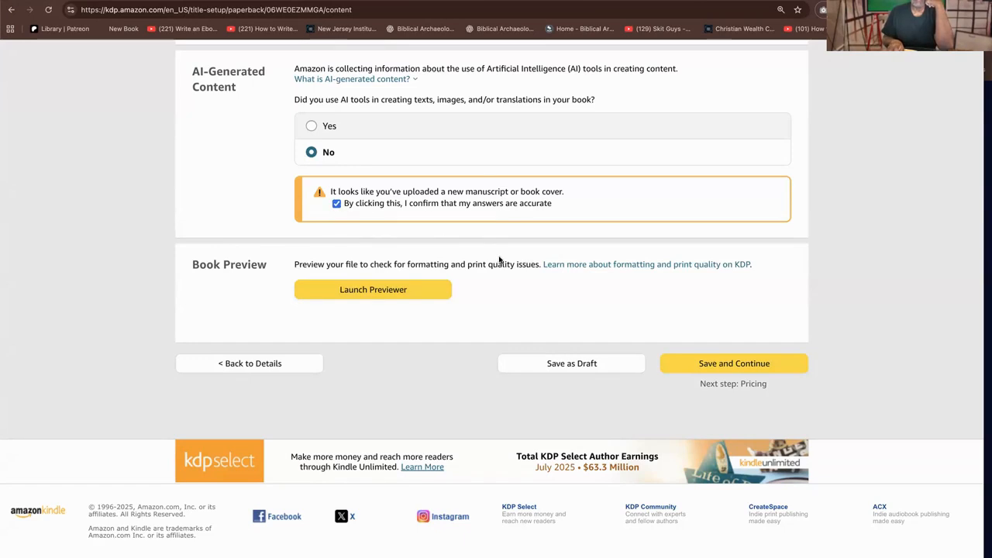
Upload "CHRISTIAN COUNSELING.pdf" from the Downloads folder as the replacement manuscript
{"action": "scroll", "coordinate": [499, 258], "scroll_direction": "up", "scroll_amount": 6}
{"action": "scroll", "coordinate": [482, 251], "scroll_direction": "up", "scroll_amount": 1}
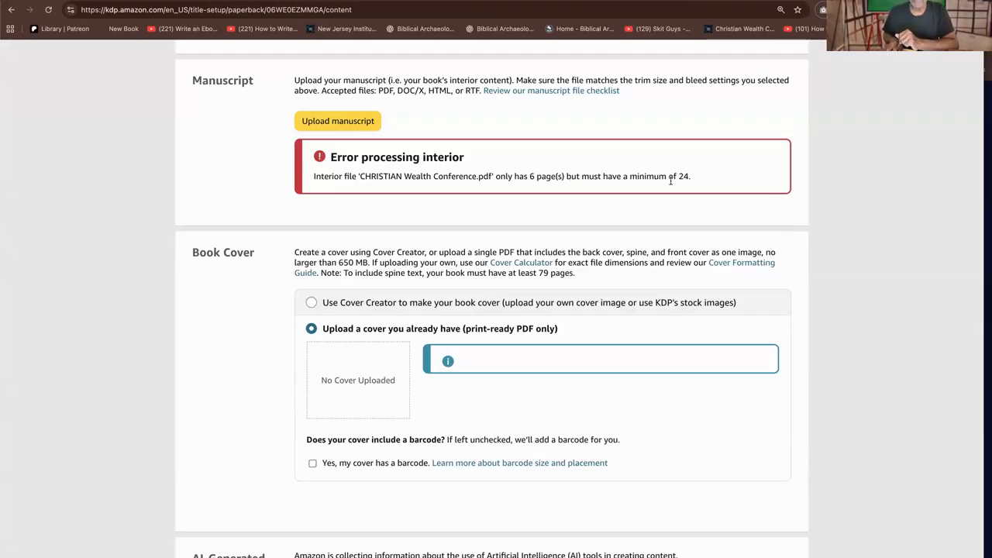
{"action": "left_click", "coordinate": [336, 121]}
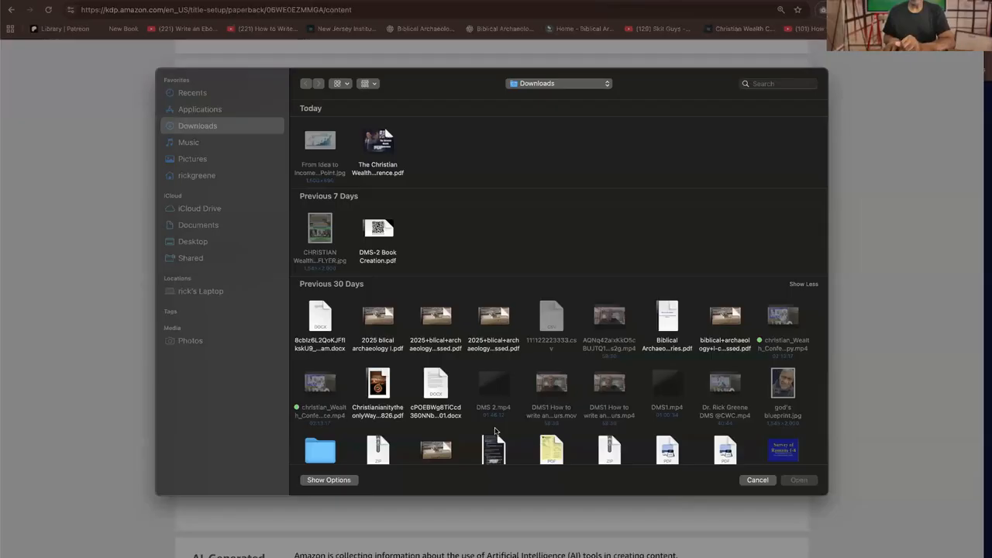
{"action": "scroll", "coordinate": [597, 414], "scroll_direction": "down", "scroll_amount": 5}
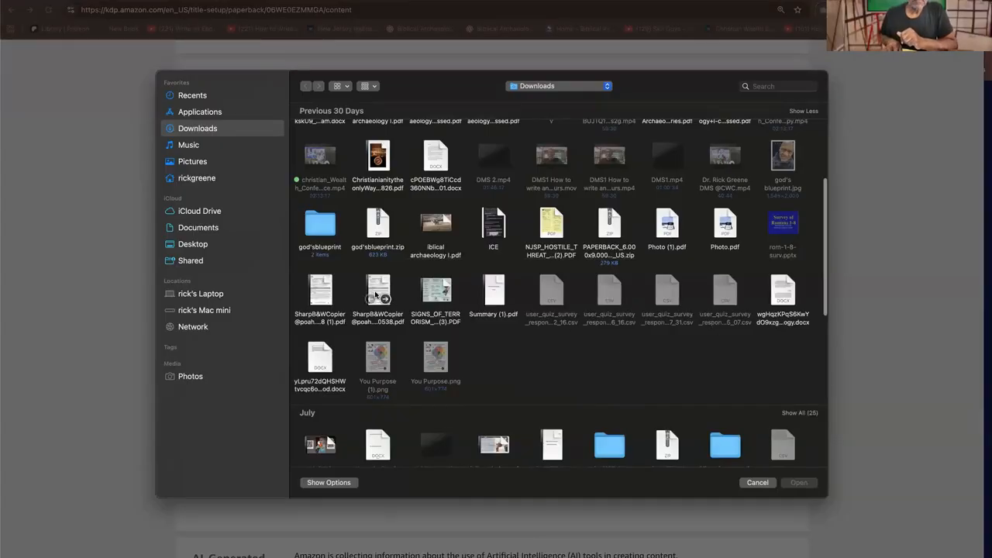
{"action": "scroll", "coordinate": [531, 318], "scroll_direction": "down", "scroll_amount": 3}
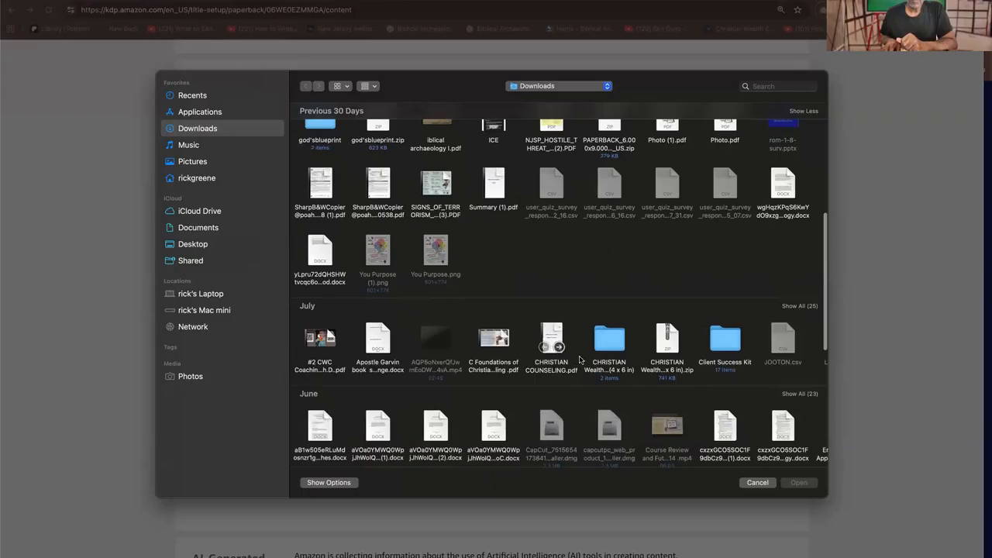
{"action": "left_click", "coordinate": [550, 334]}
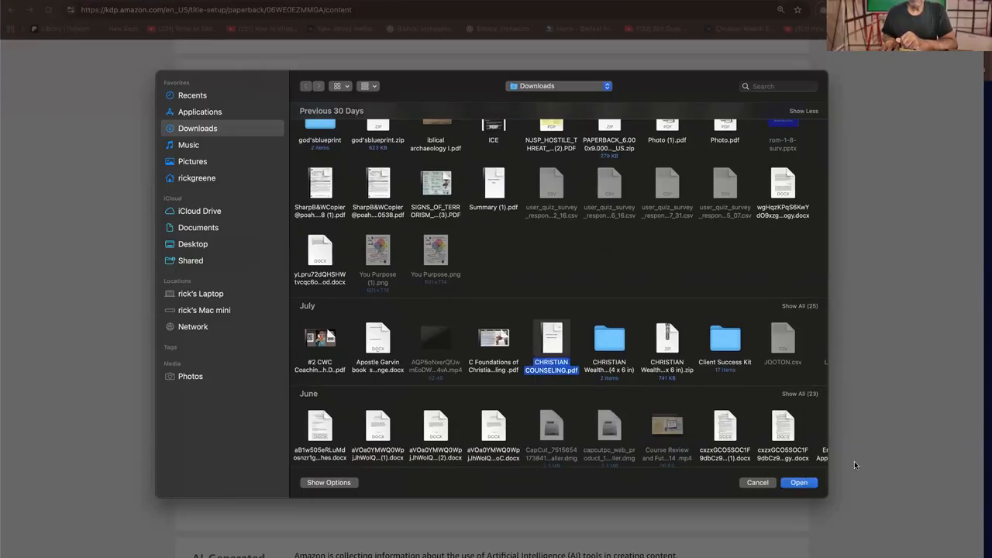
{"action": "left_click", "coordinate": [799, 482]}
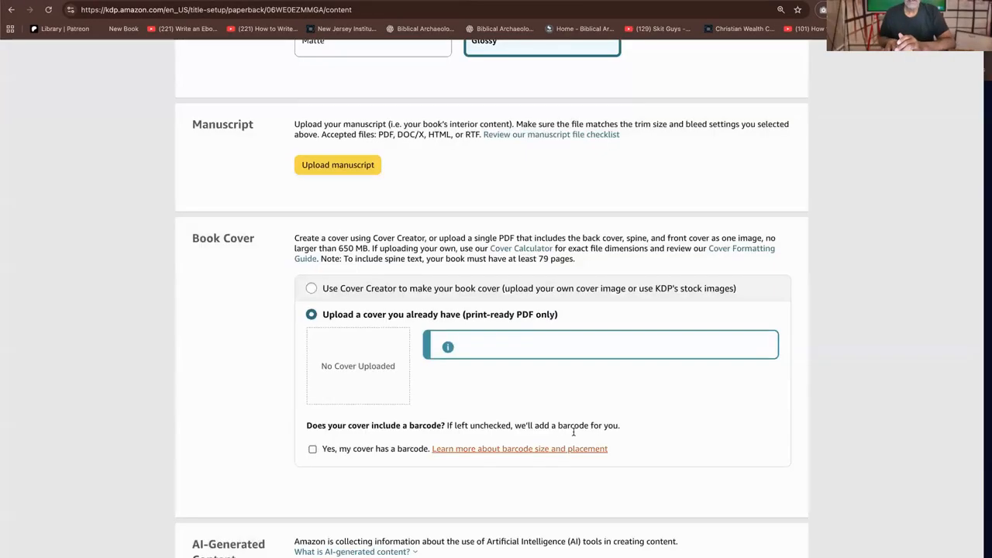
Confirm that the AI-content answers are accurate for the new files and open the book in the previewer
{"action": "scroll", "coordinate": [429, 452], "scroll_direction": "up", "scroll_amount": 15}
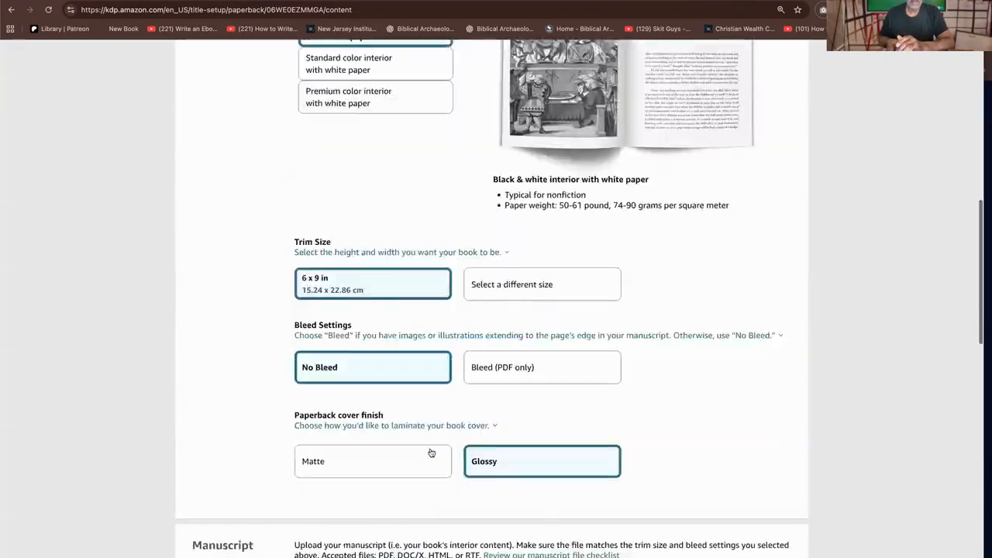
{"action": "scroll", "coordinate": [434, 444], "scroll_direction": "down", "scroll_amount": 20}
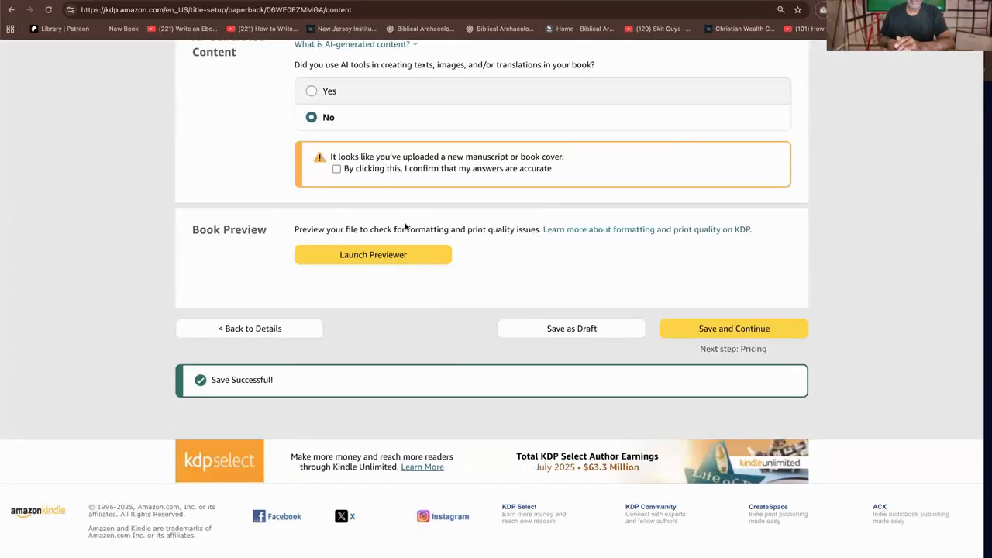
{"action": "left_click", "coordinate": [382, 174]}
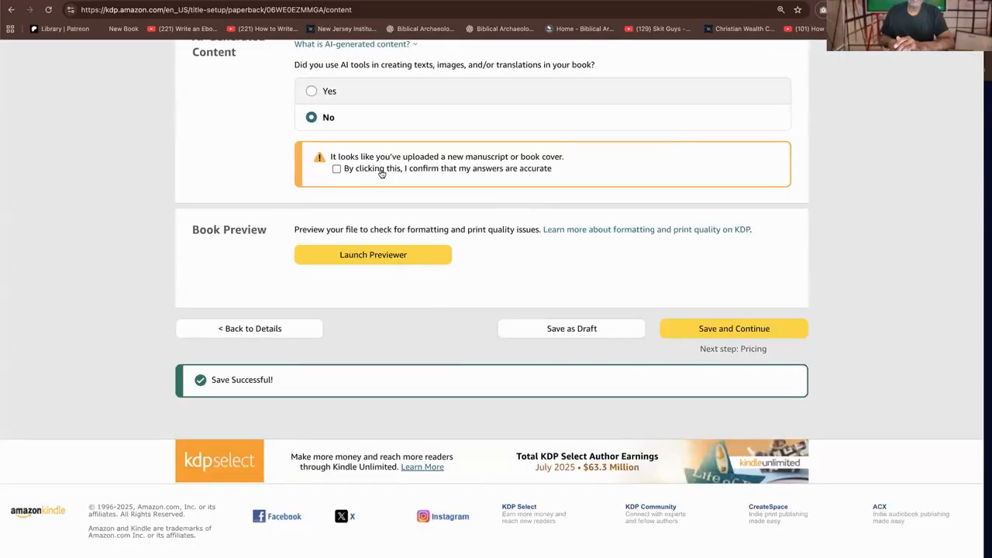
{"action": "left_click", "coordinate": [381, 255]}
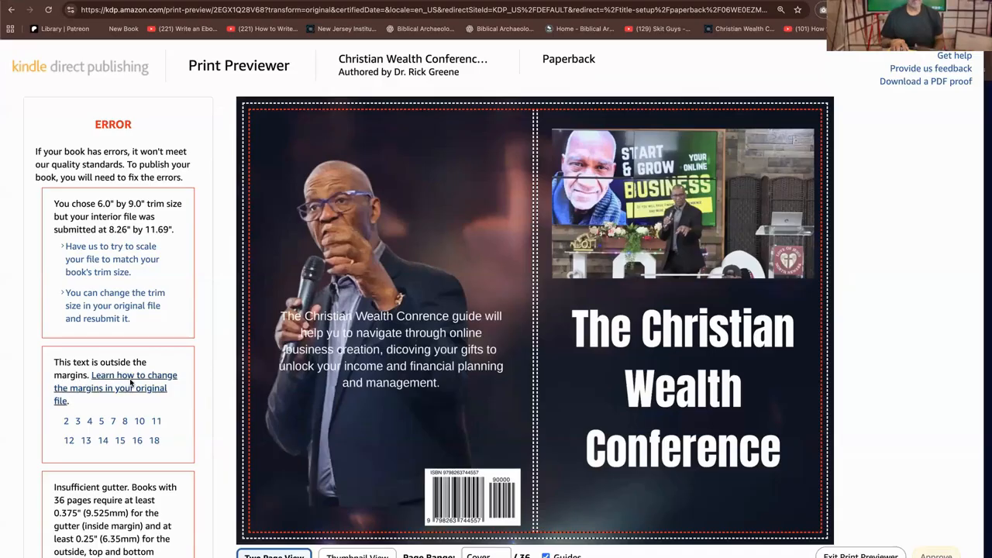
Read through the errors, review notes and quality check guidance listed for the book in the Print Previewer
{"action": "scroll", "coordinate": [132, 388], "scroll_direction": "down", "scroll_amount": 5}
{"action": "scroll", "coordinate": [135, 399], "scroll_direction": "up", "scroll_amount": 3}
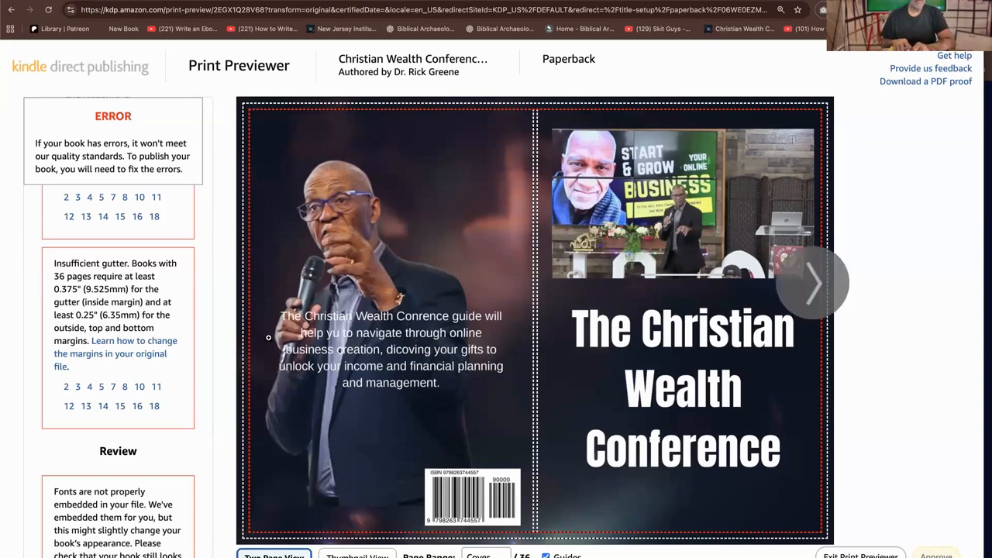
{"action": "scroll", "coordinate": [89, 426], "scroll_direction": "down", "scroll_amount": 2}
{"action": "scroll", "coordinate": [120, 426], "scroll_direction": "down", "scroll_amount": 3}
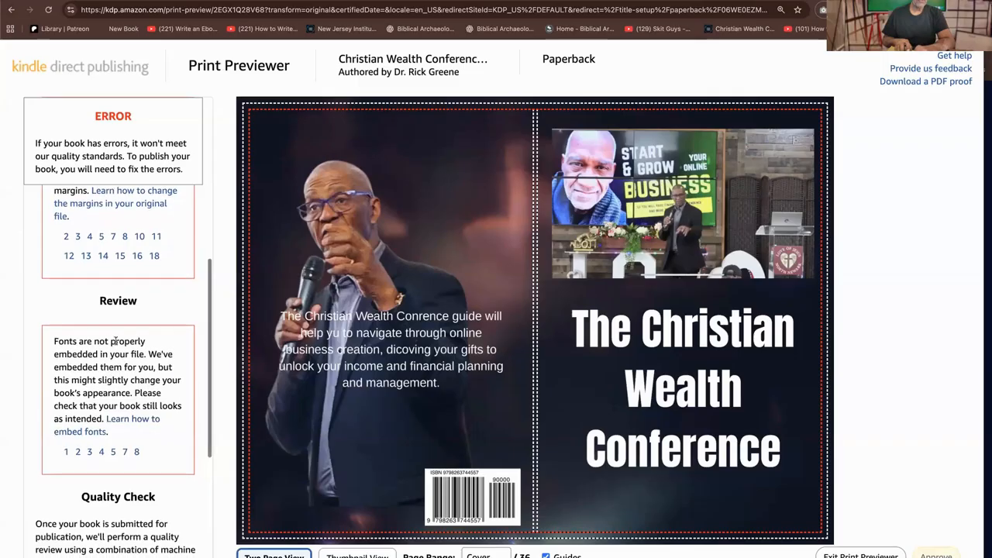
{"action": "scroll", "coordinate": [132, 392], "scroll_direction": "down", "scroll_amount": 7}
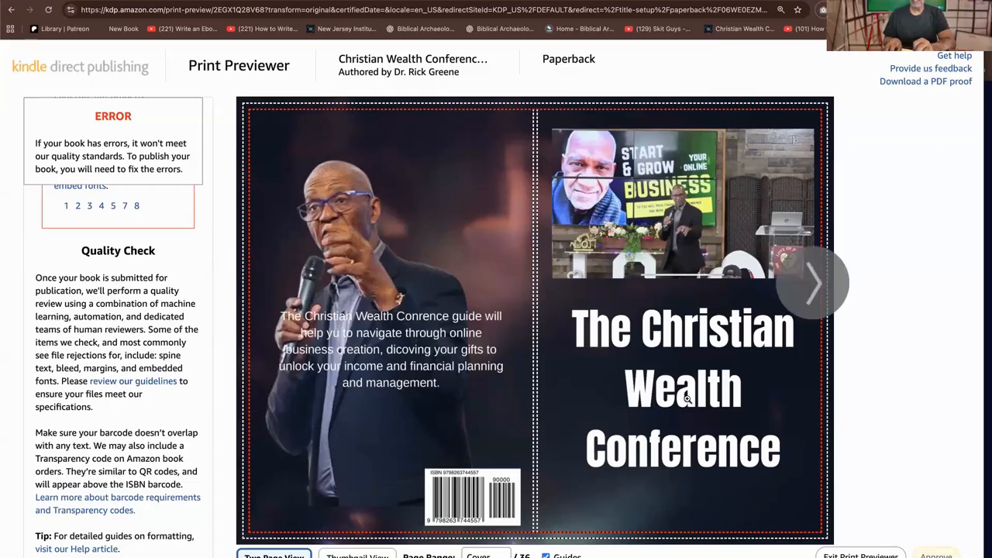
Page forward from the cover through the unscaled interior to pages 16-17 to examine how the text fits the margins
{"action": "left_click", "coordinate": [815, 285]}
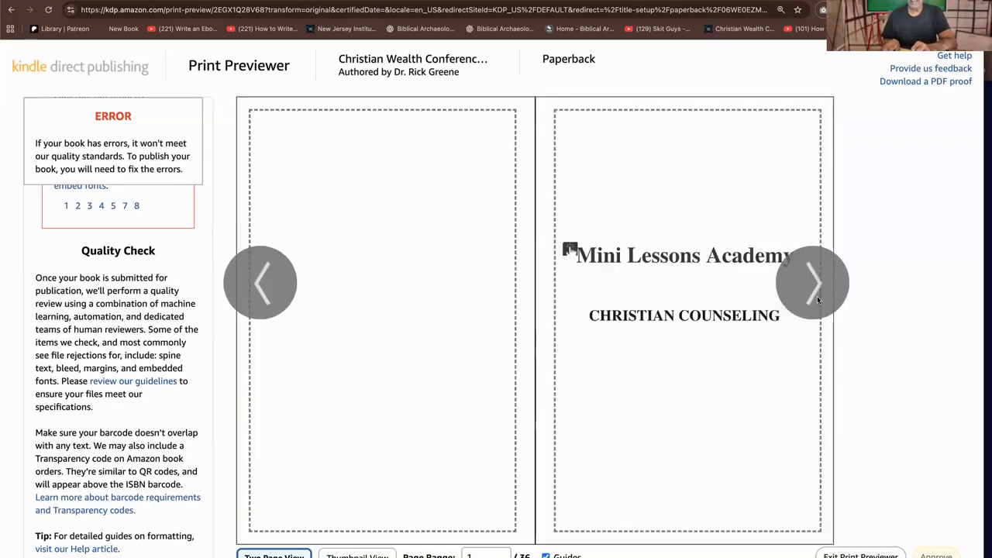
{"action": "left_click", "coordinate": [815, 301]}
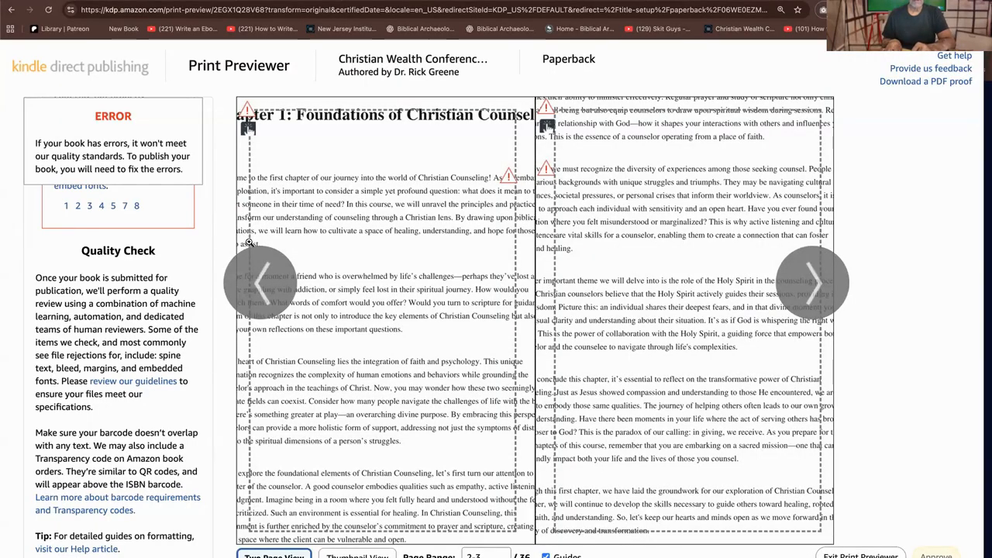
{"action": "left_click", "coordinate": [807, 274]}
{"action": "left_click", "coordinate": [807, 274]}
{"action": "left_click", "coordinate": [807, 273]}
{"action": "left_click", "coordinate": [806, 273]}
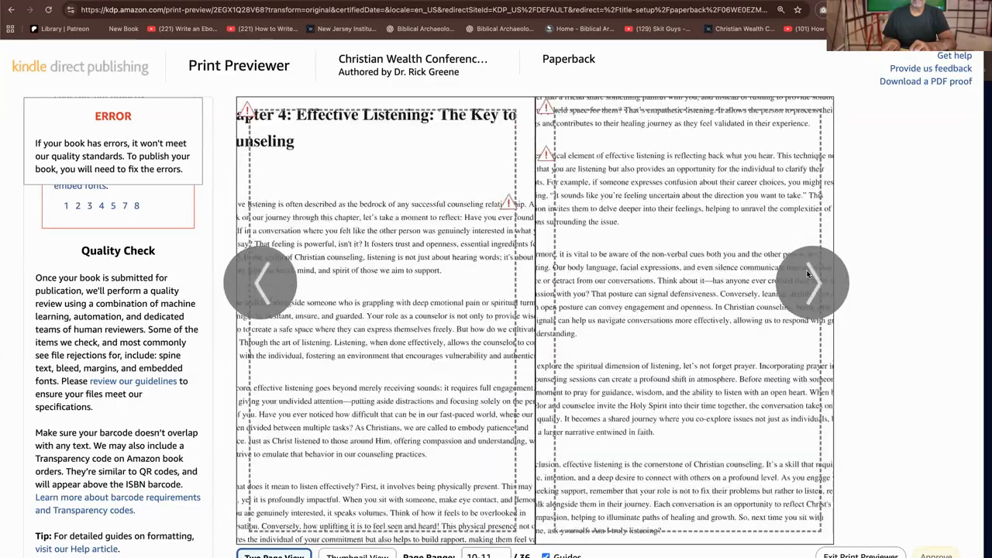
{"action": "left_click", "coordinate": [807, 273]}
{"action": "left_click", "coordinate": [807, 273]}
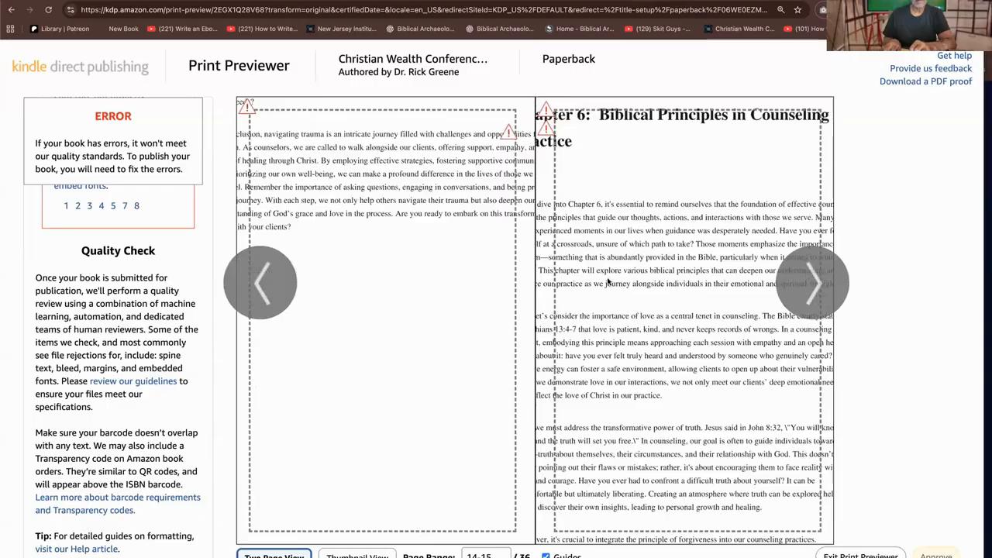
{"action": "left_click", "coordinate": [806, 274]}
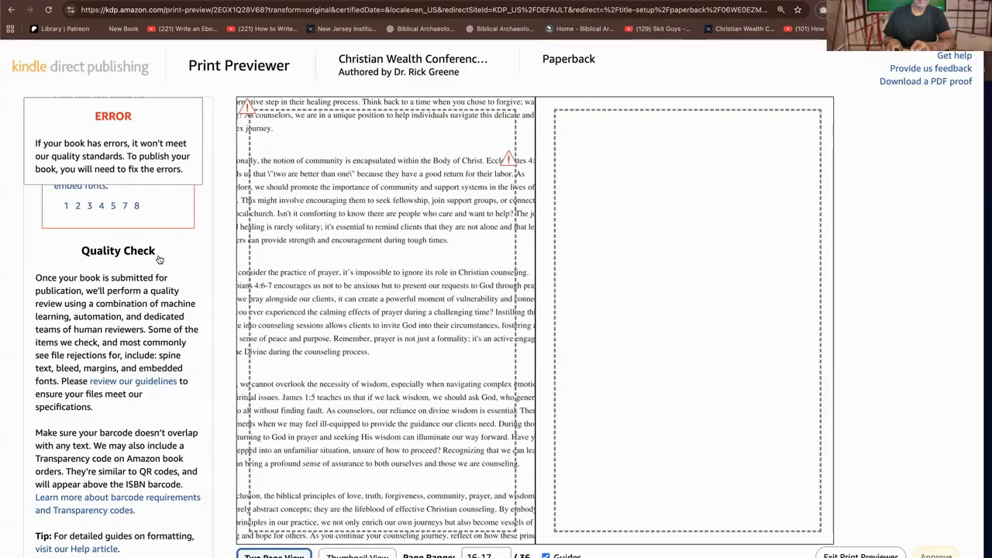
Have KDP scale the interior file to match the book's trim size, and check the remaining review notes
{"action": "scroll", "coordinate": [160, 259], "scroll_direction": "up", "scroll_amount": 5}
{"action": "left_click", "coordinate": [118, 259]}
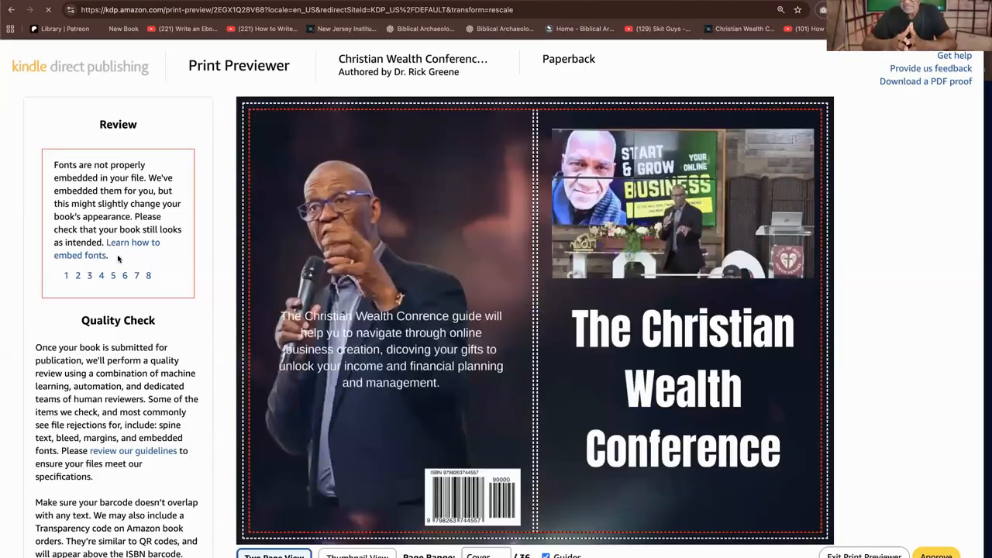
{"action": "scroll", "coordinate": [134, 268], "scroll_direction": "down", "scroll_amount": 1}
{"action": "scroll", "coordinate": [134, 265], "scroll_direction": "up", "scroll_amount": 1}
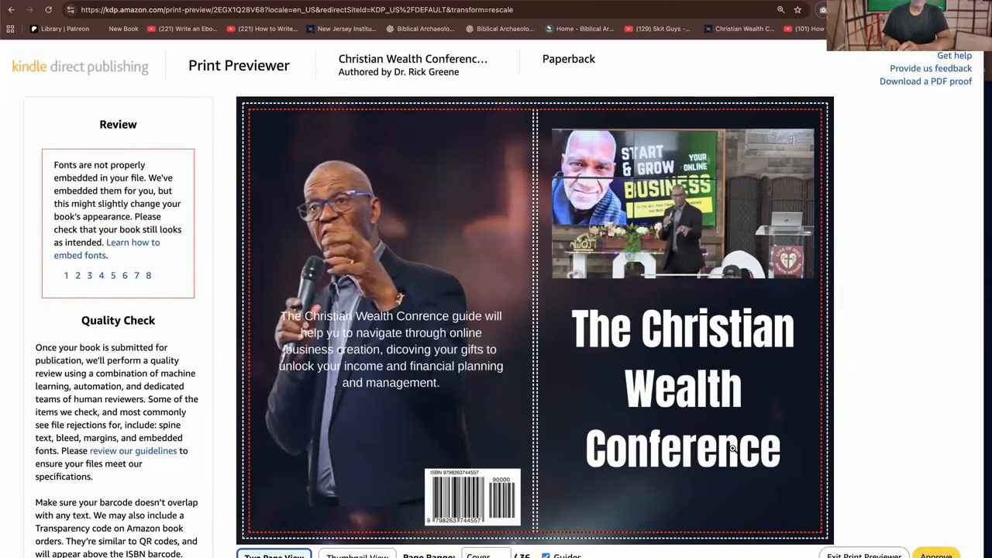
Page through the scaled interior to pages 28-29 to check the margins, and approve the scaled proof
{"action": "mouse_move", "coordinate": [767, 325]}
{"action": "left_click", "coordinate": [826, 293]}
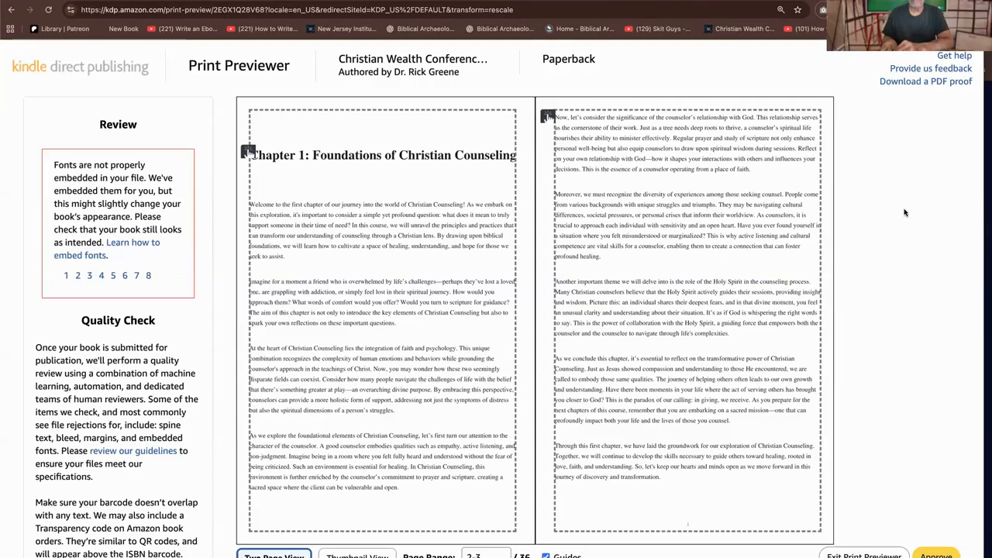
{"action": "left_click", "coordinate": [799, 277]}
{"action": "left_click", "coordinate": [800, 277]}
{"action": "left_click", "coordinate": [800, 277]}
{"action": "left_click", "coordinate": [800, 278]}
{"action": "left_click", "coordinate": [800, 279]}
{"action": "left_click", "coordinate": [801, 279]}
{"action": "left_click", "coordinate": [802, 279]}
{"action": "left_click", "coordinate": [801, 279]}
{"action": "left_click", "coordinate": [801, 279]}
{"action": "left_click", "coordinate": [802, 279]}
{"action": "left_click", "coordinate": [802, 279]}
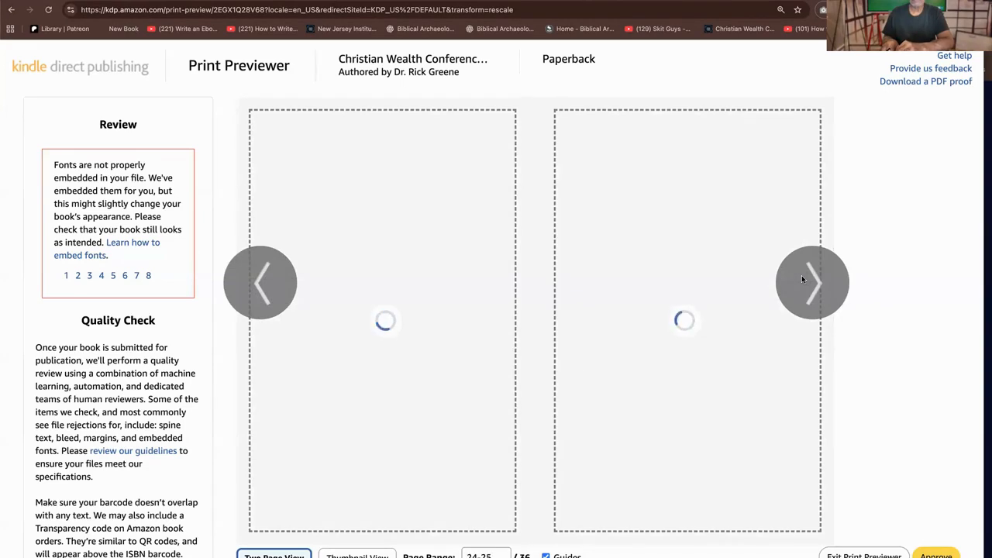
{"action": "left_click", "coordinate": [802, 279]}
{"action": "left_click", "coordinate": [802, 279]}
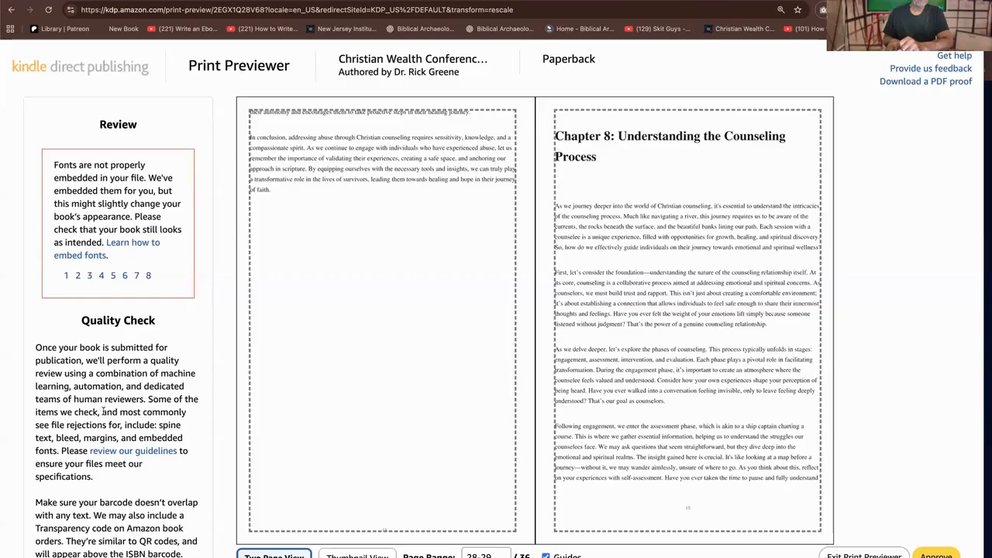
{"action": "scroll", "coordinate": [107, 334], "scroll_direction": "down", "scroll_amount": 2}
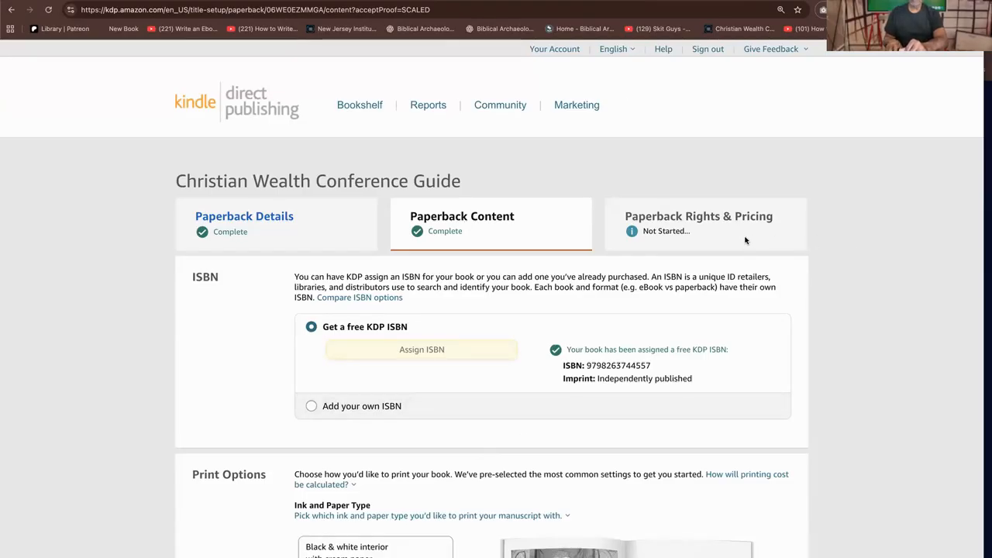
Review the print option summary and per-marketplace printing costs, then save the content and continue to Paperback Rights & Pricing
{"action": "scroll", "coordinate": [744, 345], "scroll_direction": "down", "scroll_amount": 10}
{"action": "scroll", "coordinate": [708, 263], "scroll_direction": "down", "scroll_amount": 10}
{"action": "scroll", "coordinate": [705, 271], "scroll_direction": "up", "scroll_amount": 3}
{"action": "scroll", "coordinate": [680, 263], "scroll_direction": "down", "scroll_amount": 4}
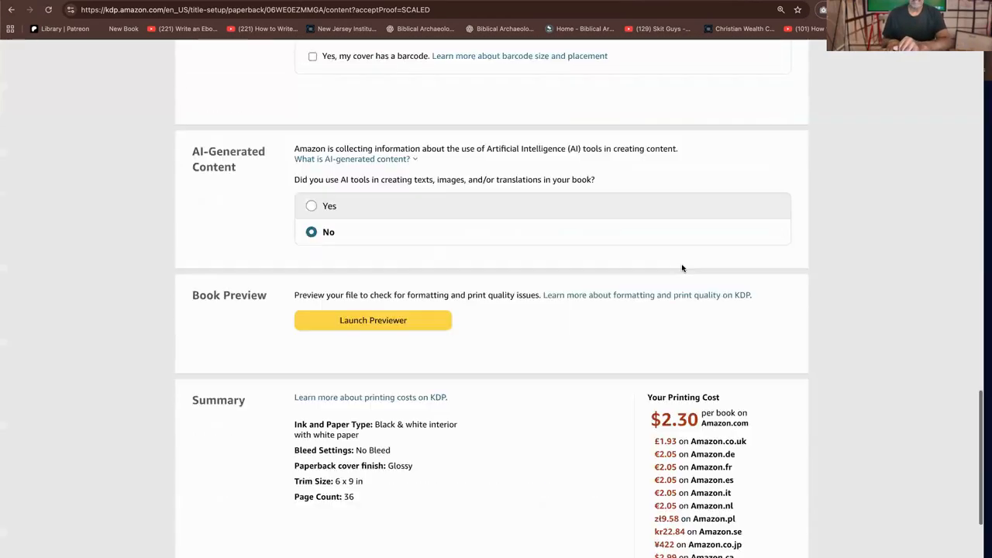
{"action": "scroll", "coordinate": [682, 263], "scroll_direction": "down", "scroll_amount": 5}
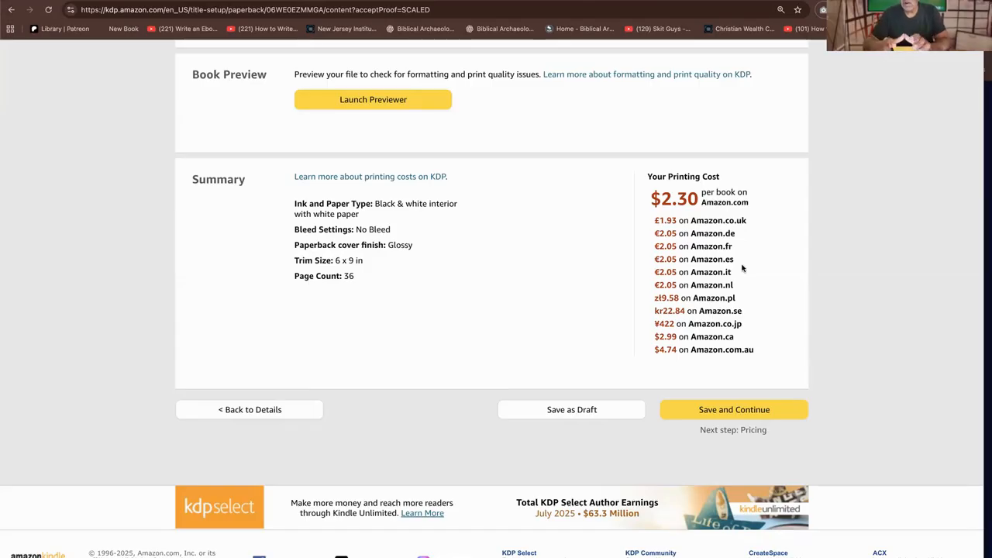
{"action": "scroll", "coordinate": [721, 232], "scroll_direction": "down", "scroll_amount": 1}
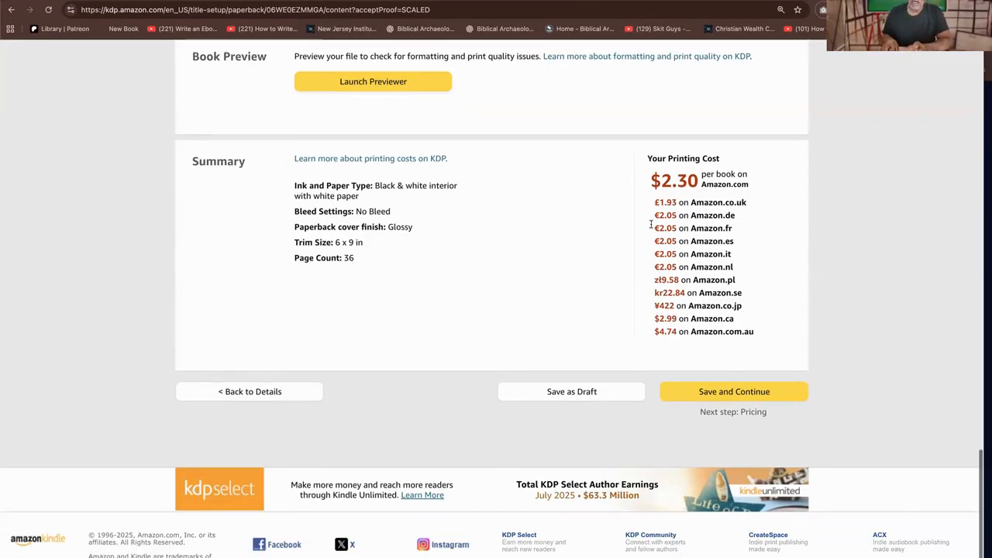
{"action": "scroll", "coordinate": [696, 198], "scroll_direction": "down", "scroll_amount": 1}
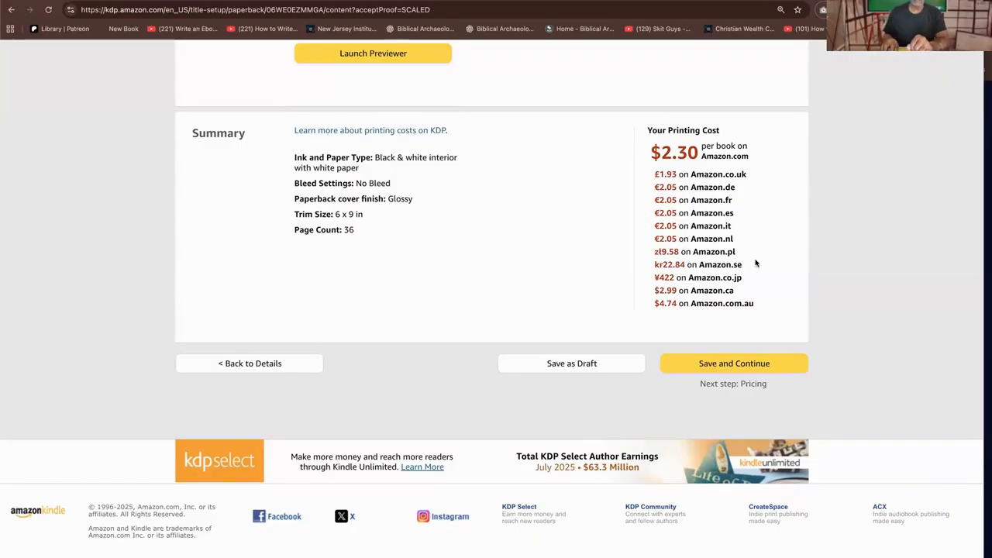
{"action": "left_click", "coordinate": [734, 364]}
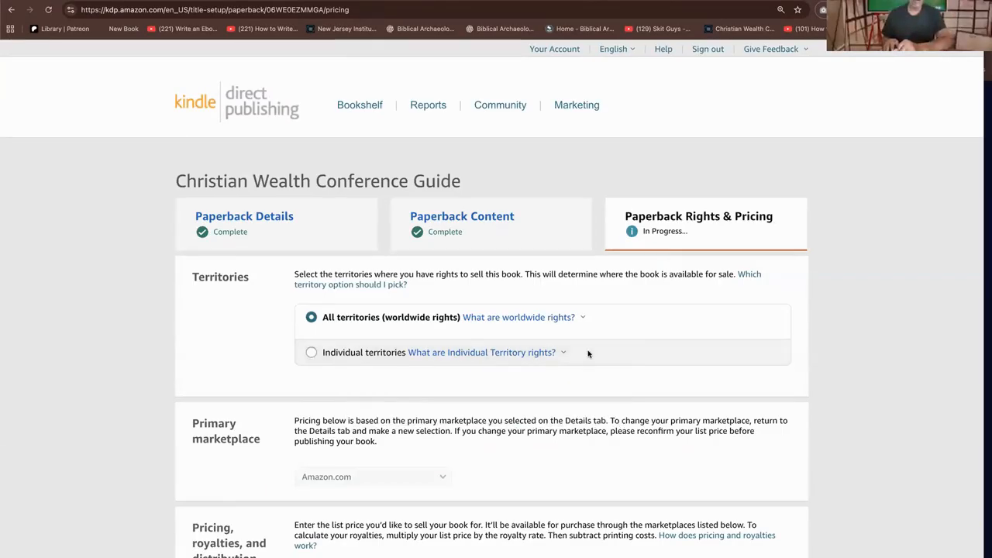
Review the territory rights, primary marketplace and per-marketplace list price sections of the pricing page
{"action": "scroll", "coordinate": [587, 351], "scroll_direction": "down", "scroll_amount": 3}
{"action": "scroll", "coordinate": [587, 351], "scroll_direction": "down", "scroll_amount": 2}
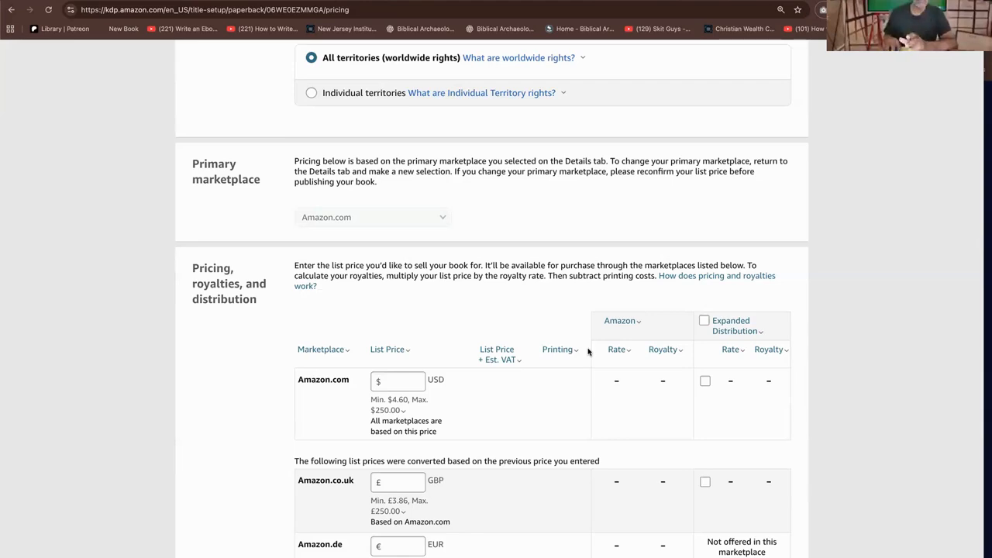
{"action": "scroll", "coordinate": [586, 340], "scroll_direction": "down", "scroll_amount": 4}
{"action": "scroll", "coordinate": [587, 338], "scroll_direction": "up", "scroll_amount": 3}
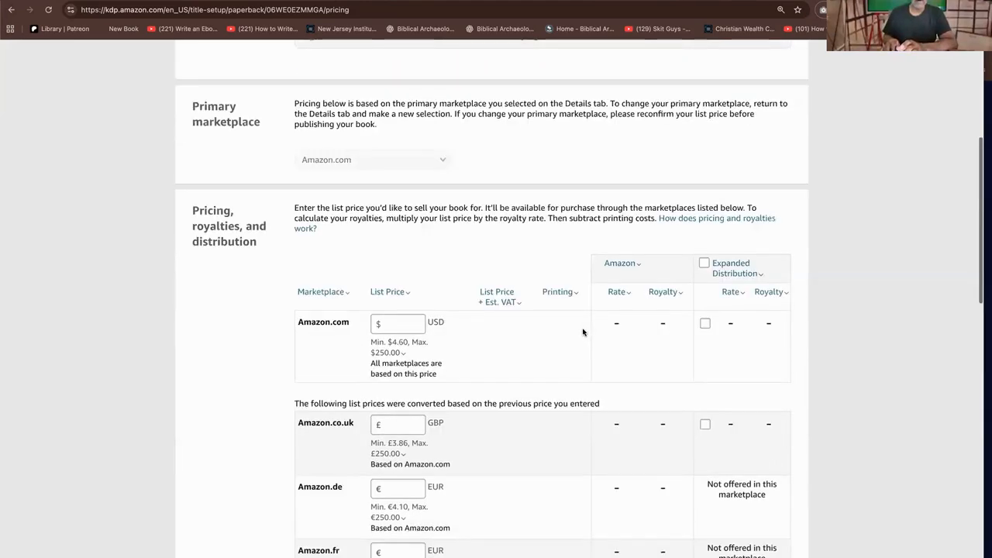
{"action": "scroll", "coordinate": [583, 331], "scroll_direction": "up", "scroll_amount": 3}
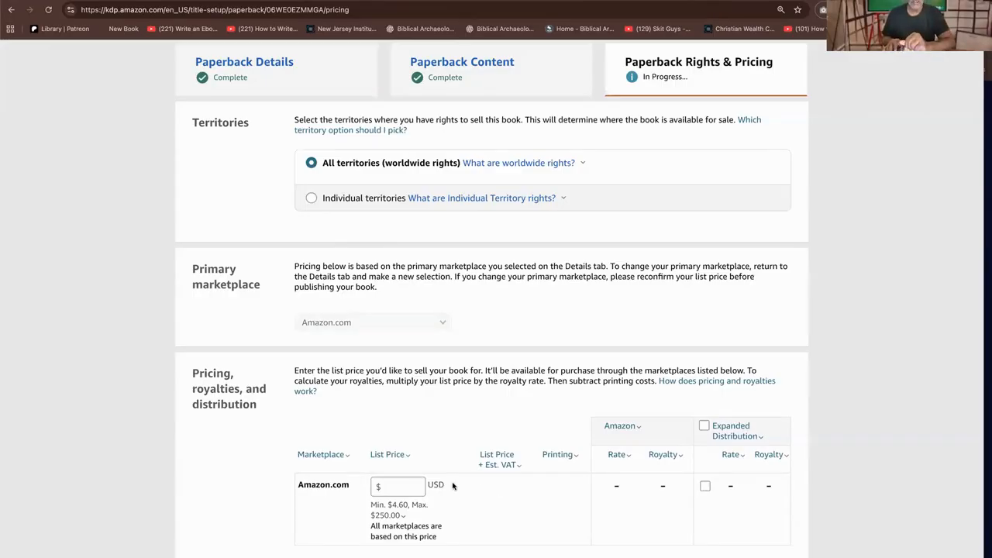
{"action": "scroll", "coordinate": [455, 478], "scroll_direction": "down", "scroll_amount": 3}
{"action": "left_click", "coordinate": [724, 436]}
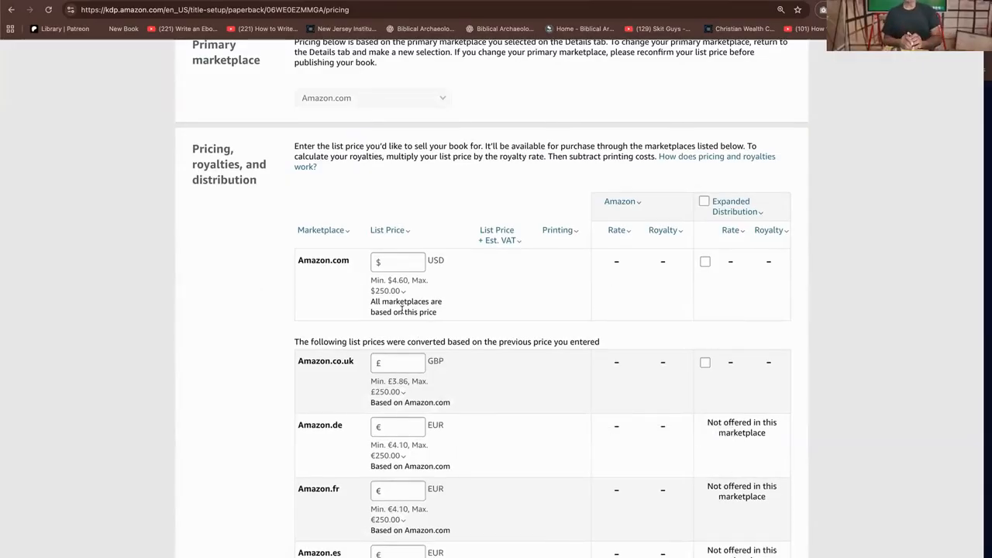
Try Amazon.com list prices of 9.99 and 12.99 USD to compare the royalties
{"action": "left_click", "coordinate": [394, 262]}
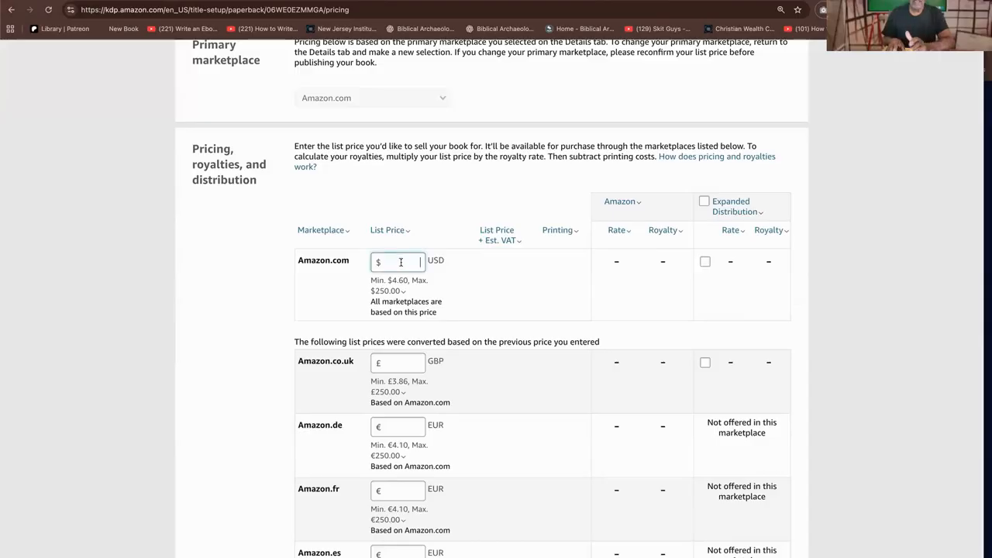
{"action": "type", "text": "9.99"}
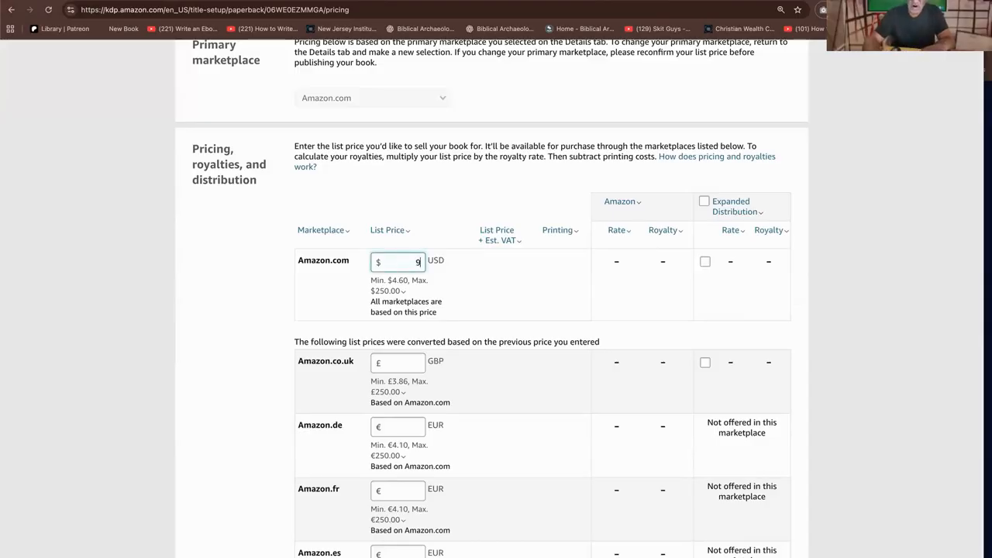
{"action": "key", "text": "BackSpace"}
{"action": "key", "text": "BackSpace"}
{"action": "key", "text": "BackSpace"}
{"action": "key", "text": "BackSpace"}
{"action": "type", "text": "12.99"}
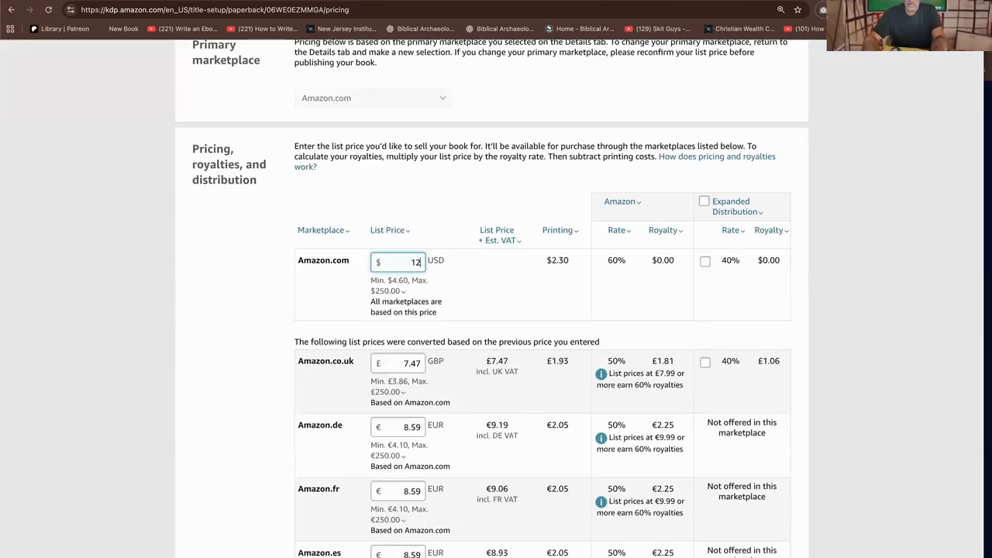
{"action": "key", "text": "BackSpace"}
{"action": "key", "text": "BackSpace"}
{"action": "key", "text": "BackSpace"}
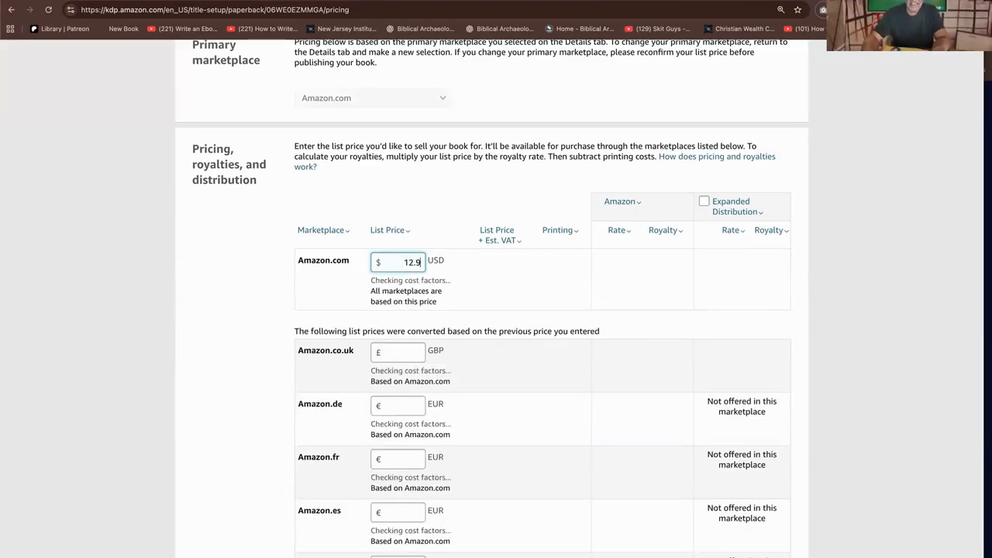
Set the paperback's Amazon.com list price to 17.99 USD
{"action": "type", "text": "14.99"}
{"action": "key", "text": "BackSpace"}
{"action": "key", "text": "BackSpace"}
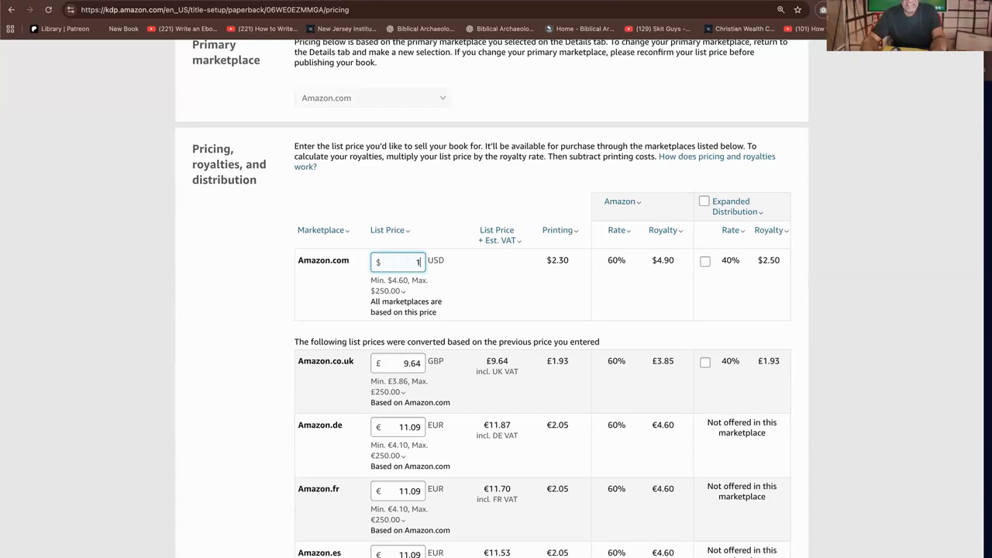
{"action": "type", "text": "7.99"}
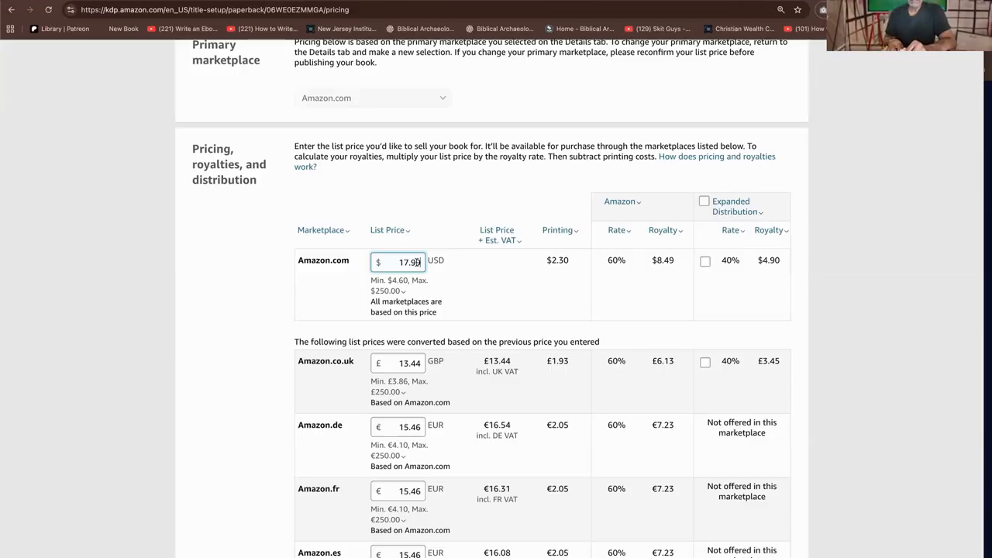
Enable Expanded Distribution for the Amazon.com marketplace and read the explanation of its minimum list price
{"action": "left_click", "coordinate": [671, 234]}
{"action": "left_click", "coordinate": [550, 263]}
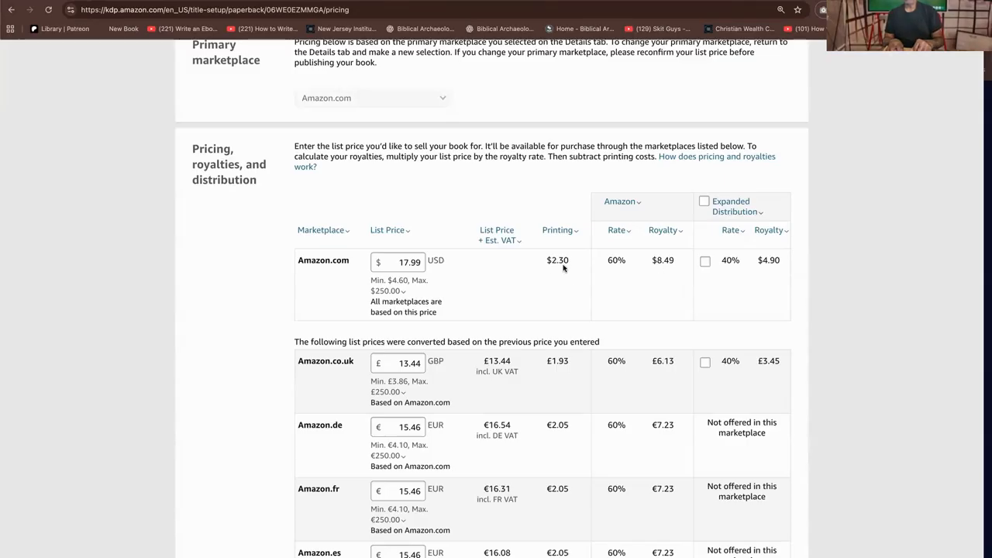
{"action": "left_click", "coordinate": [705, 262]}
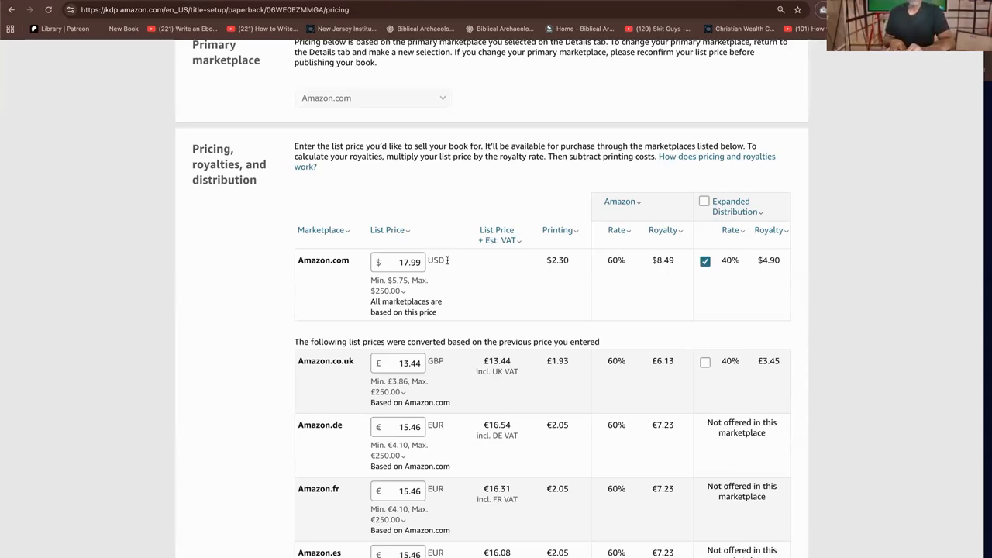
{"action": "left_click", "coordinate": [409, 280]}
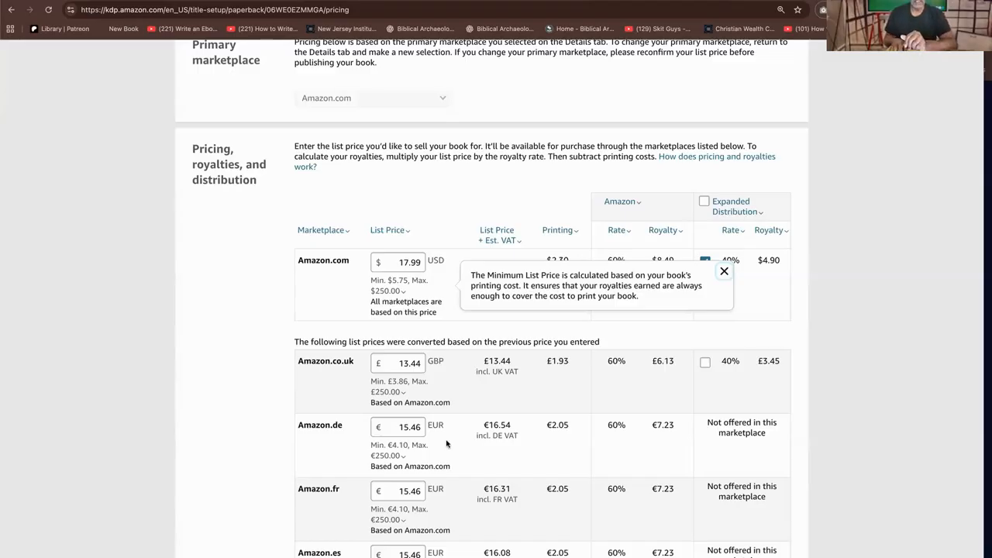
Examine the converted list prices, printing costs and royalties for the other marketplaces, plus the terms and proof options
{"action": "scroll", "coordinate": [460, 408], "scroll_direction": "down", "scroll_amount": 3}
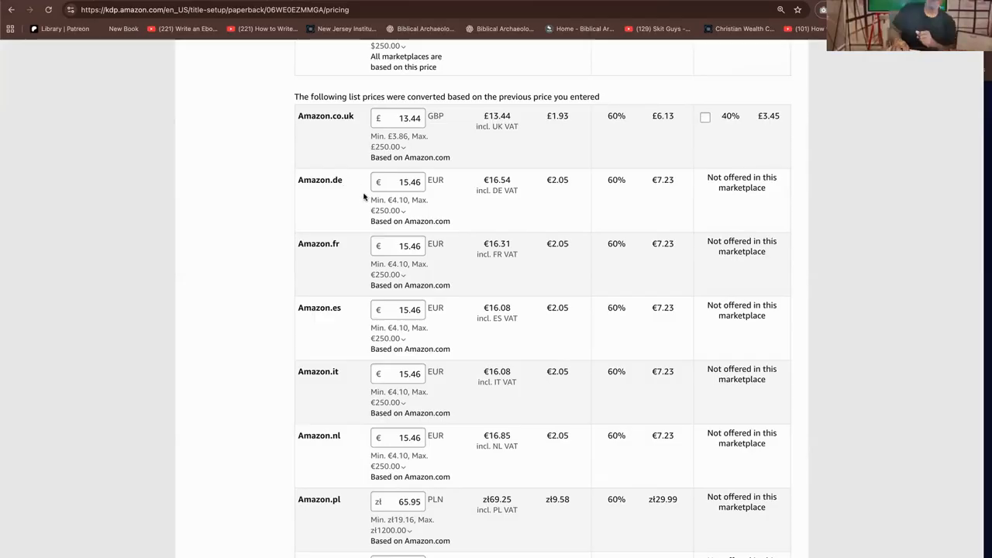
{"action": "mouse_move", "coordinate": [368, 203]}
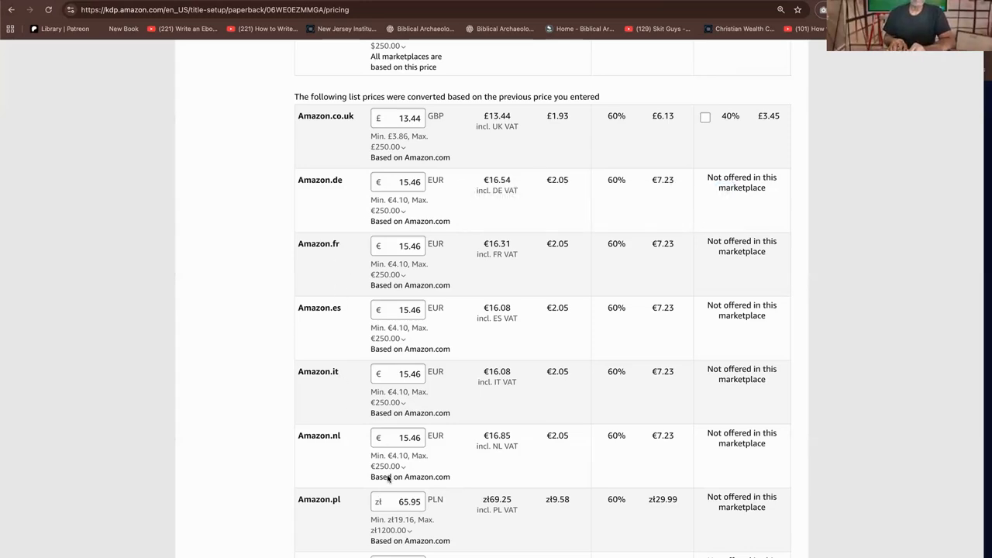
{"action": "scroll", "coordinate": [385, 475], "scroll_direction": "down", "scroll_amount": 3}
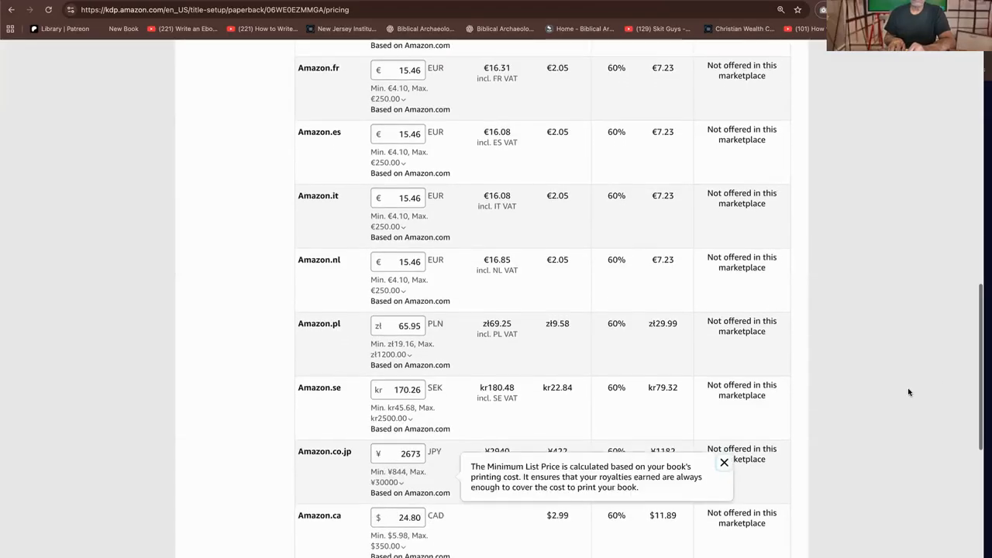
{"action": "scroll", "coordinate": [753, 373], "scroll_direction": "down", "scroll_amount": 3}
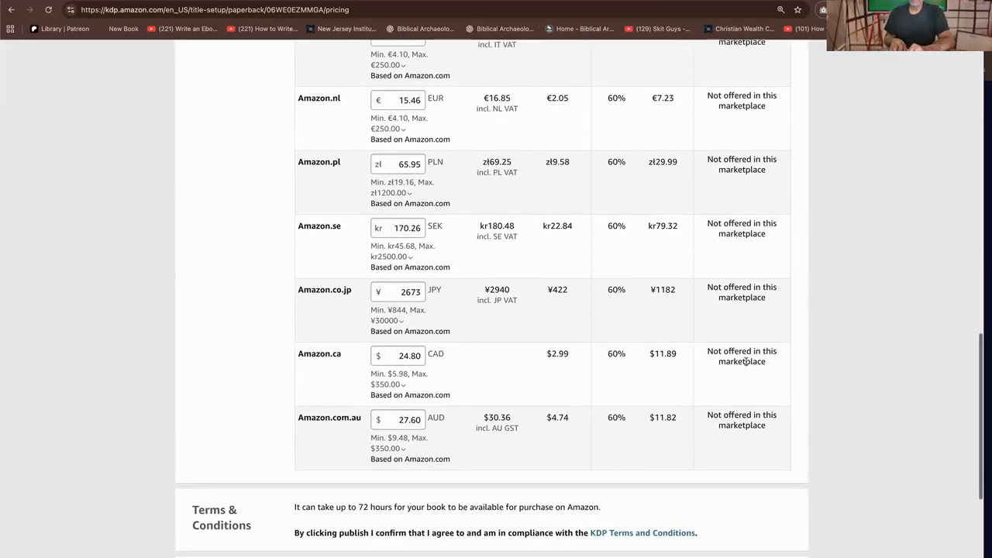
{"action": "scroll", "coordinate": [740, 341], "scroll_direction": "up", "scroll_amount": 5}
{"action": "scroll", "coordinate": [737, 323], "scroll_direction": "down", "scroll_amount": 10}
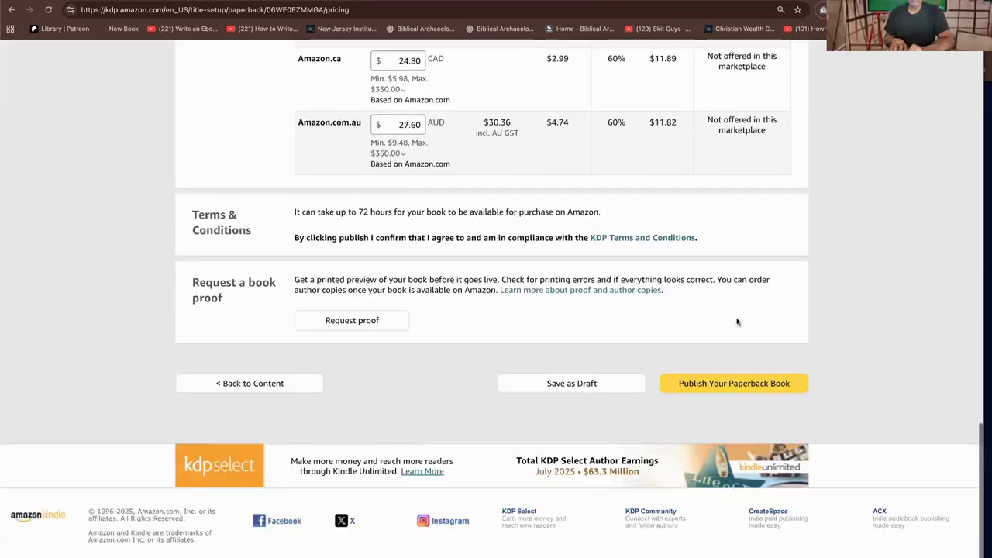
{"action": "scroll", "coordinate": [728, 341], "scroll_direction": "up", "scroll_amount": 6}
{"action": "scroll", "coordinate": [717, 365], "scroll_direction": "up", "scroll_amount": 12}
{"action": "scroll", "coordinate": [717, 365], "scroll_direction": "down", "scroll_amount": 3}
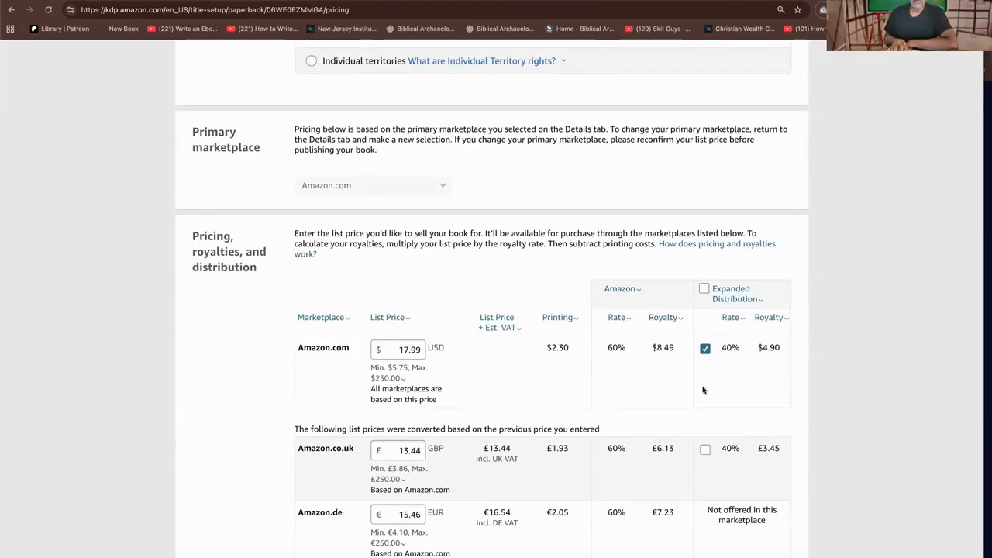
{"action": "scroll", "coordinate": [695, 407], "scroll_direction": "down", "scroll_amount": 3}
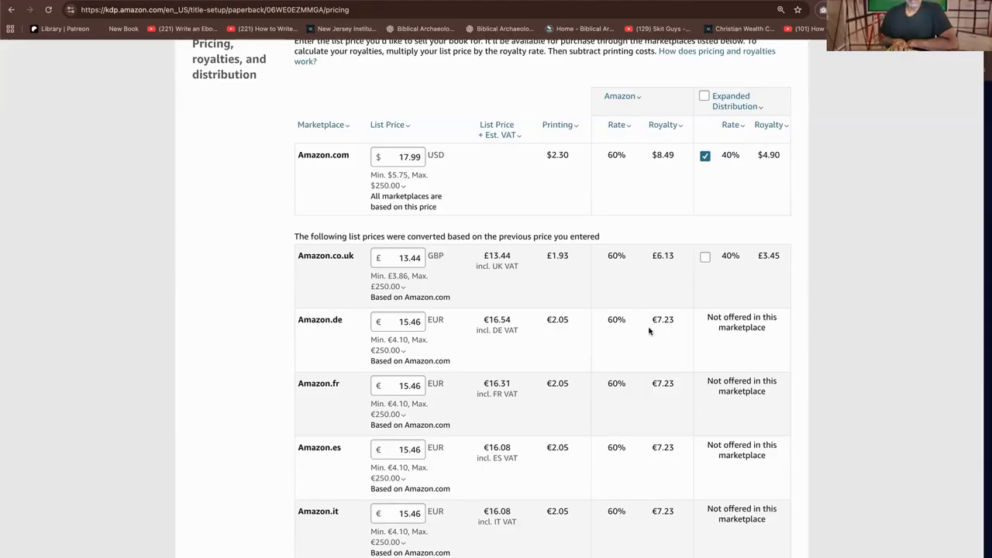
{"action": "scroll", "coordinate": [651, 328], "scroll_direction": "down", "scroll_amount": 3}
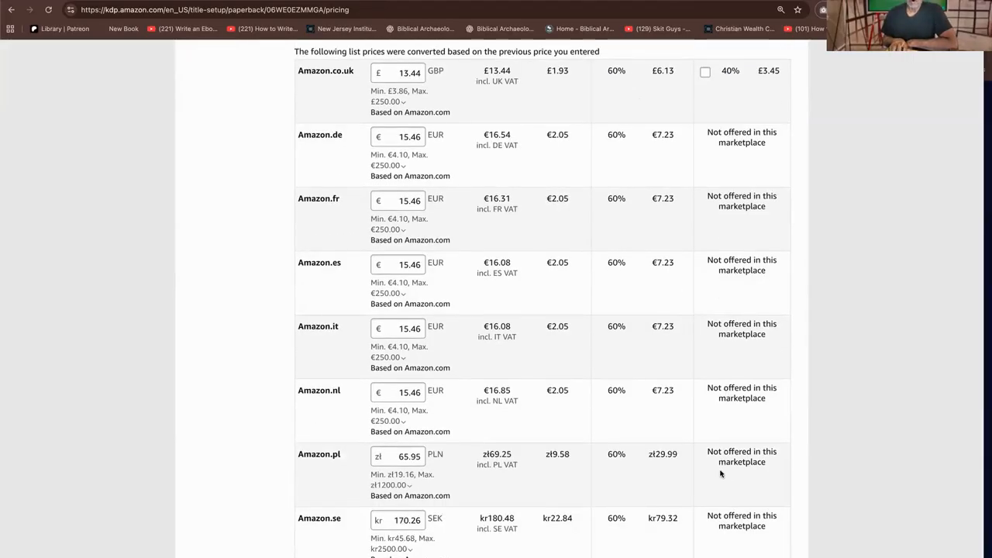
Publish the paperback "Christian Wealth Conference Guide" and dismiss the submission confirmation
{"action": "scroll", "coordinate": [708, 455], "scroll_direction": "down", "scroll_amount": 7}
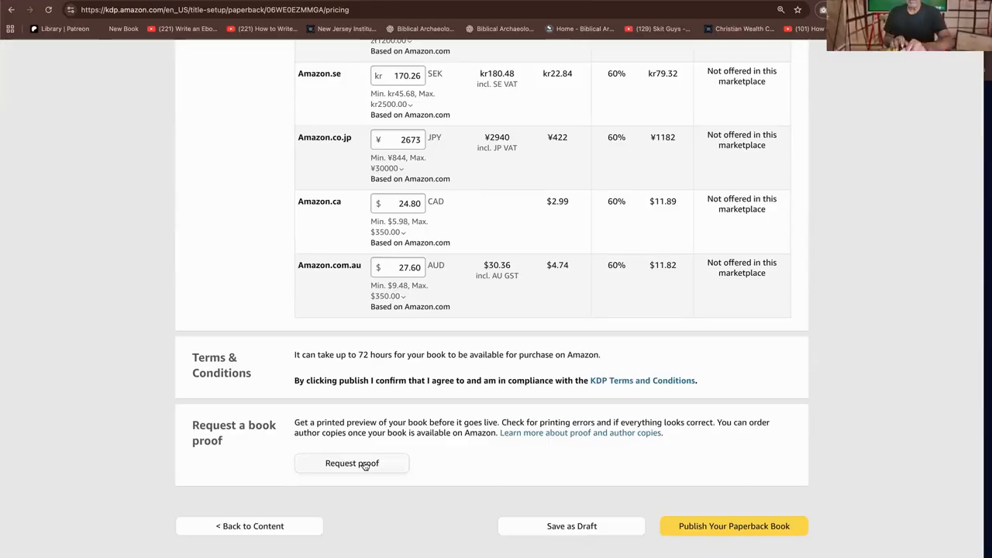
{"action": "scroll", "coordinate": [366, 466], "scroll_direction": "down", "scroll_amount": 1}
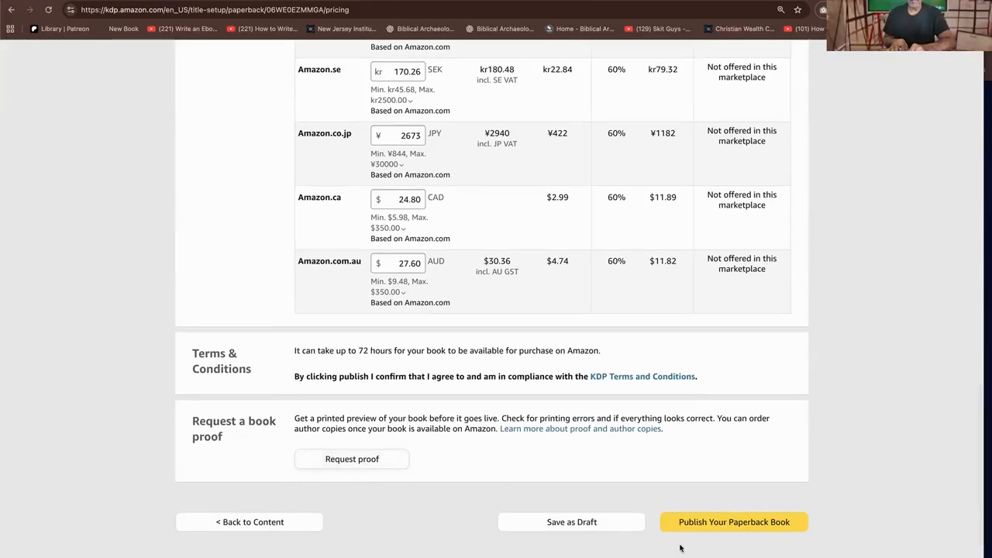
{"action": "left_click", "coordinate": [728, 525]}
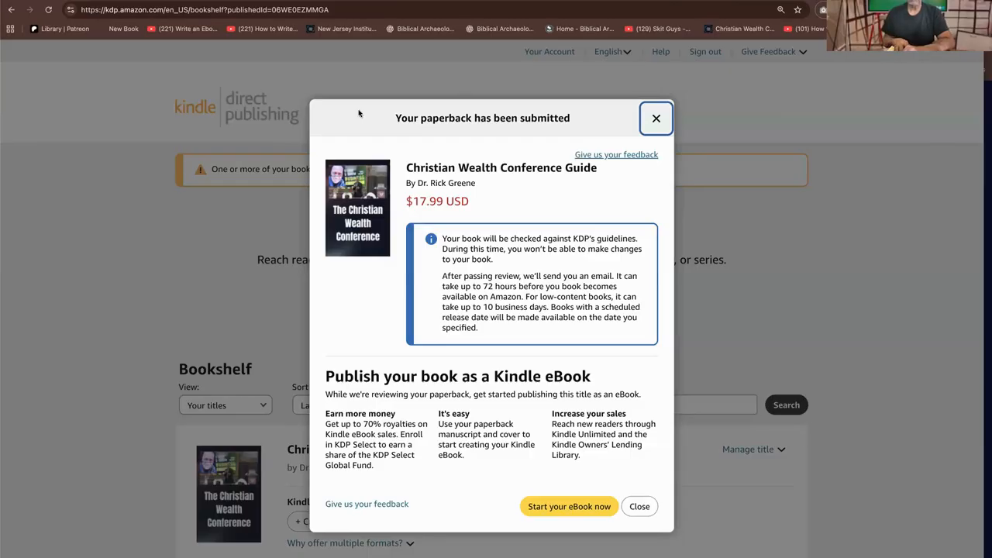
{"action": "left_click", "coordinate": [259, 223]}
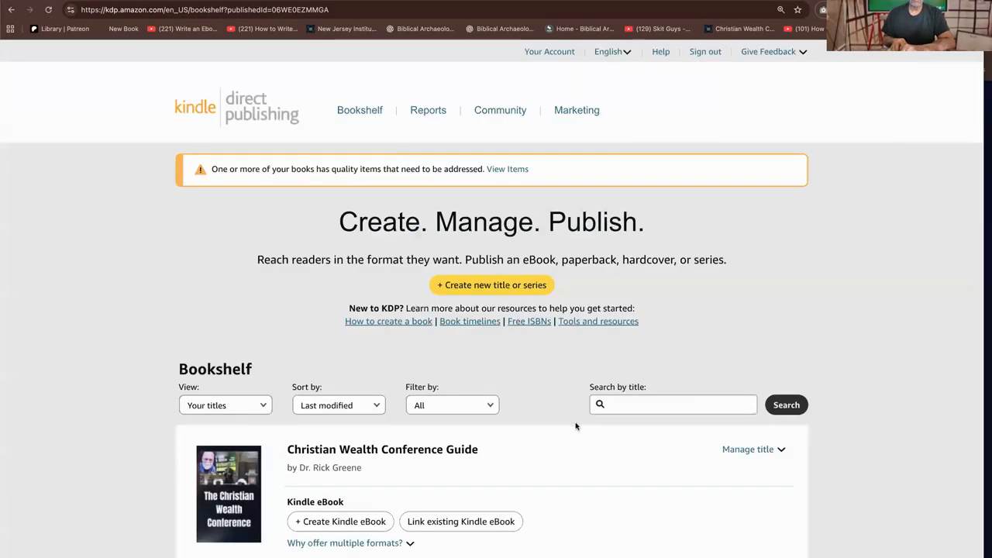
Open the author copy order form for the paperback "Make Life More Fulfilling: Discover Your Life Purpose" from the bookshelf
{"action": "scroll", "coordinate": [567, 461], "scroll_direction": "down", "scroll_amount": 5}
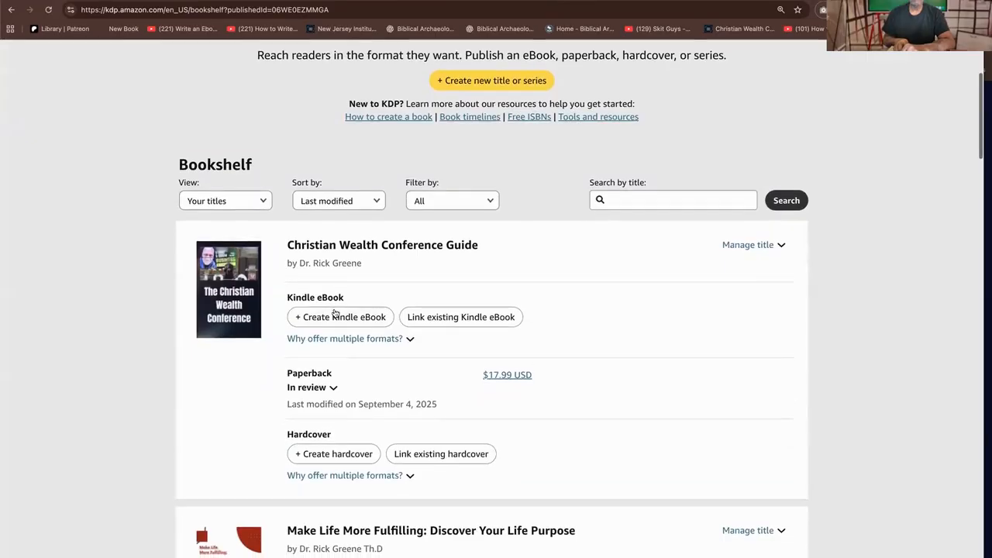
{"action": "scroll", "coordinate": [499, 432], "scroll_direction": "down", "scroll_amount": 2}
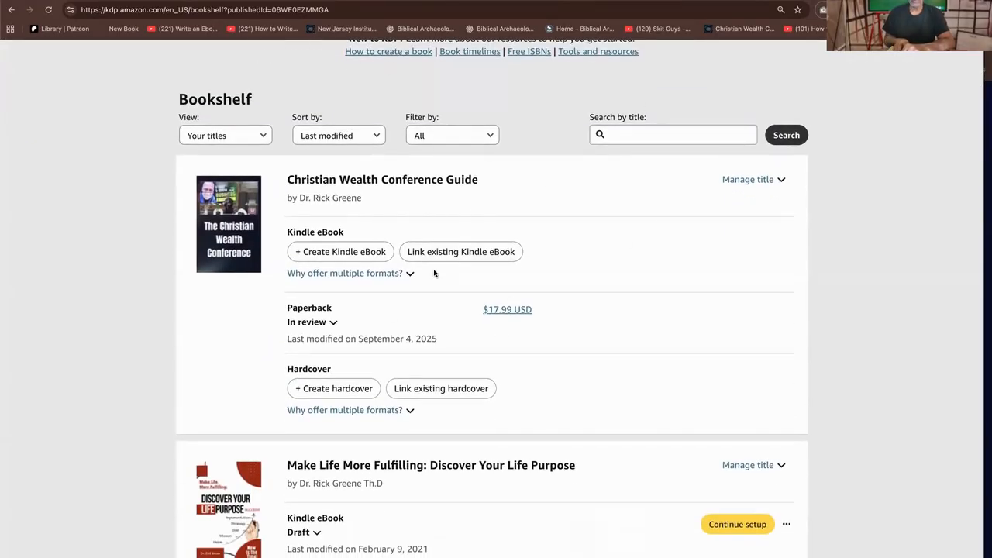
{"action": "scroll", "coordinate": [504, 298], "scroll_direction": "down", "scroll_amount": 5}
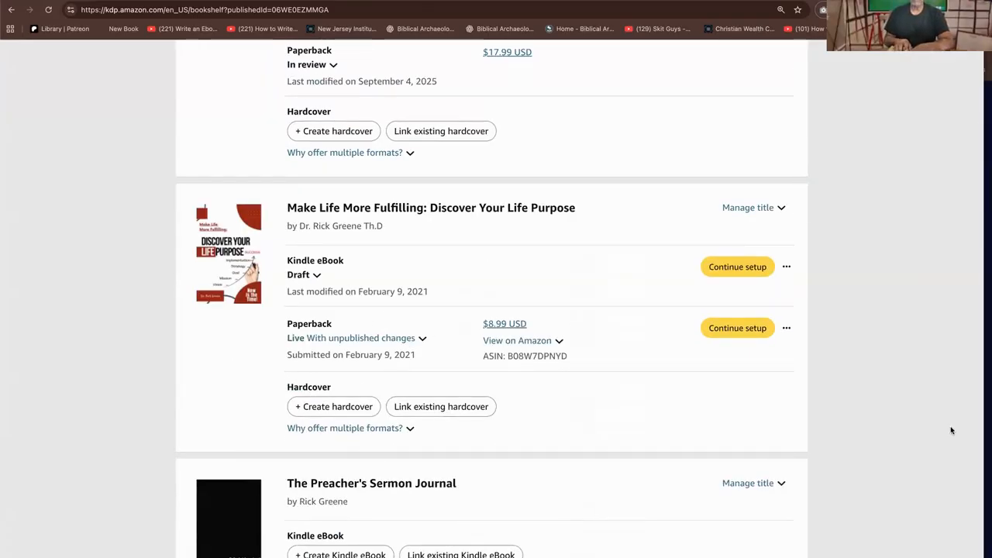
{"action": "left_click", "coordinate": [786, 267]}
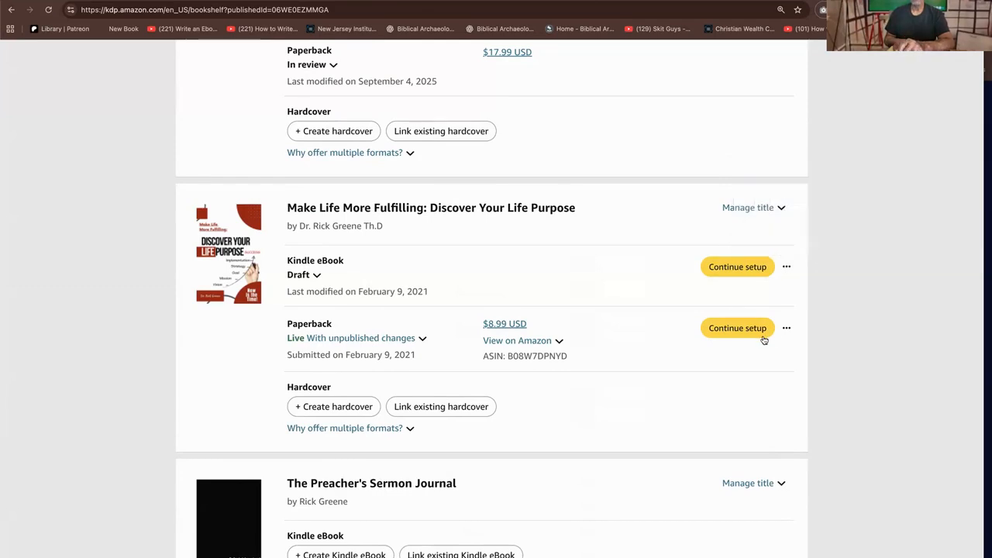
{"action": "scroll", "coordinate": [764, 330], "scroll_direction": "down", "scroll_amount": 3}
{"action": "mouse_move", "coordinate": [787, 203]}
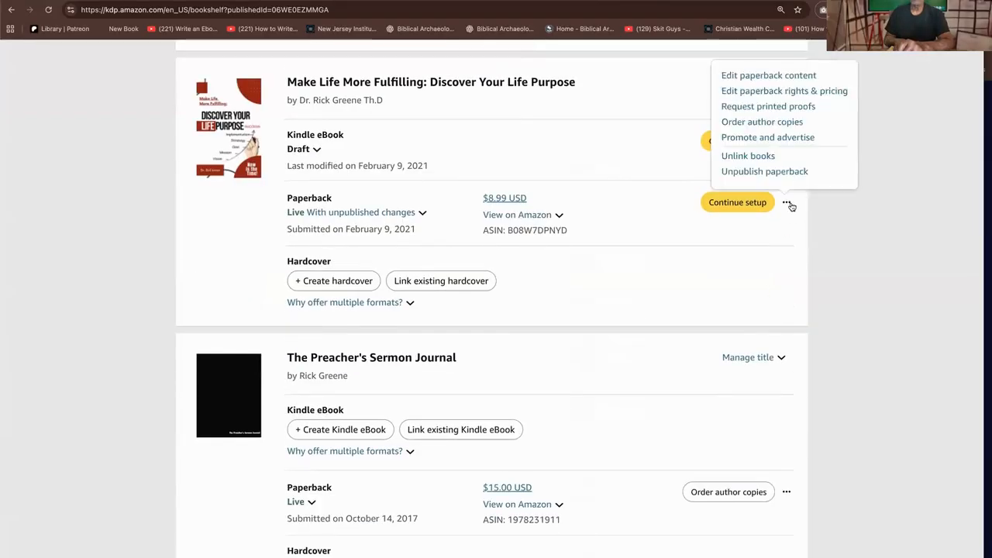
{"action": "left_click", "coordinate": [762, 123]}
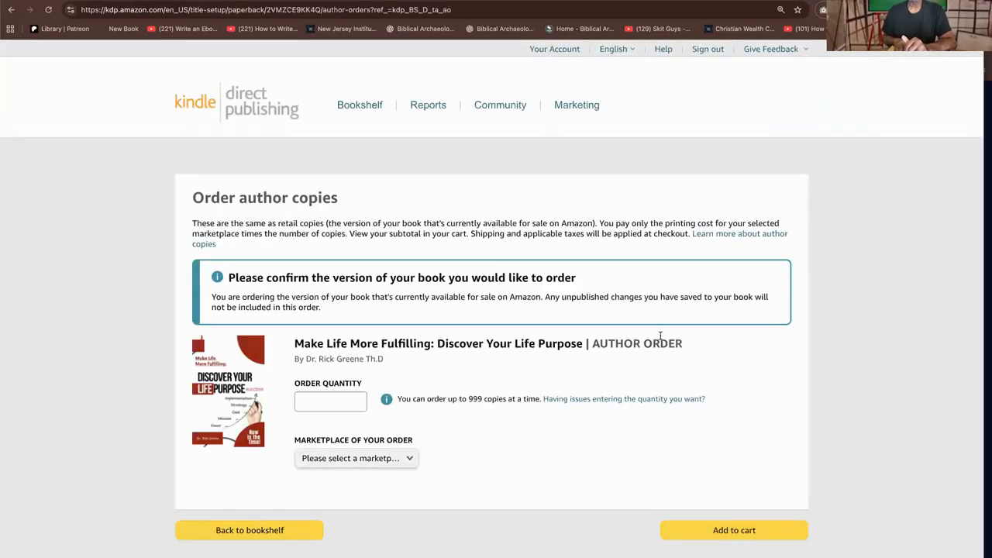
Set the author copy order quantity to 20
{"action": "scroll", "coordinate": [434, 364], "scroll_direction": "down", "scroll_amount": 2}
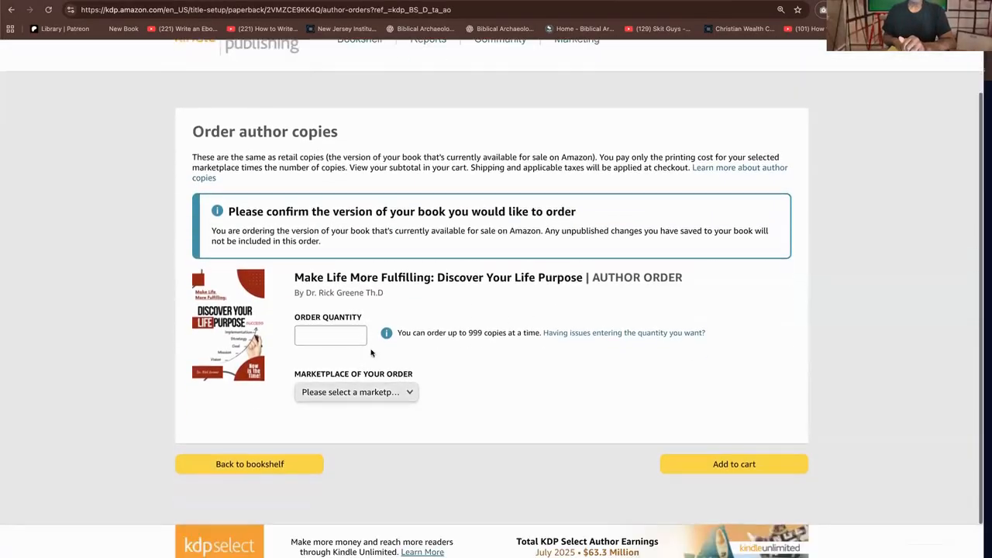
{"action": "left_click", "coordinate": [358, 335]}
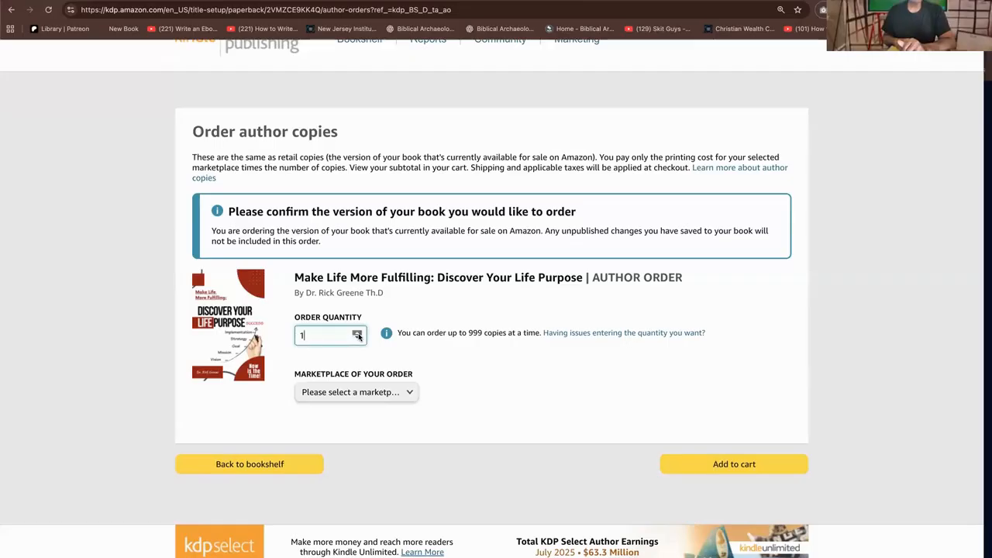
{"action": "key", "text": "BackSpace"}
{"action": "type", "text": "14"}
{"action": "left_click", "coordinate": [357, 333]}
{"action": "left_click", "coordinate": [357, 333]}
Choose Amazon.com as the order's marketplace, then add the author copies to the cart and check the cart subtotal
{"action": "left_click", "coordinate": [729, 467]}
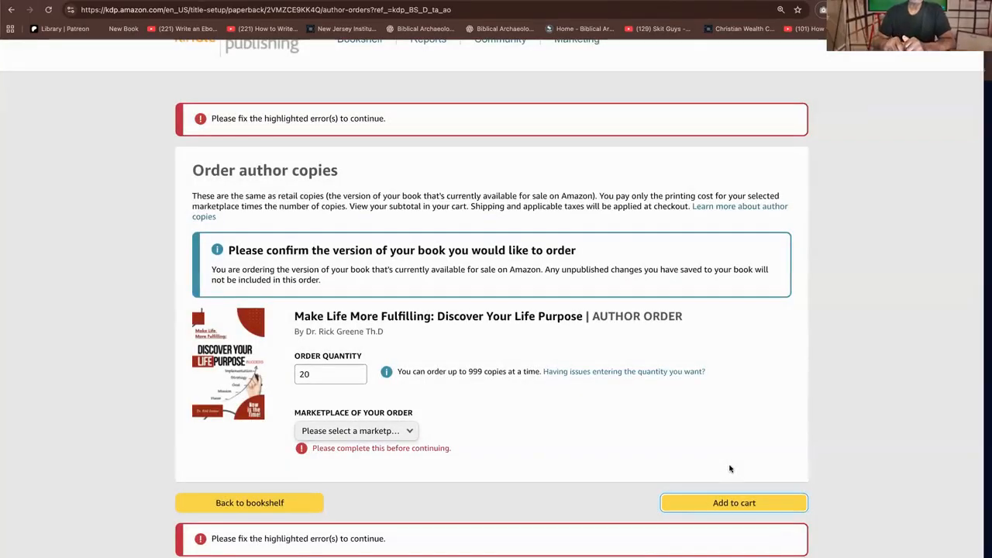
{"action": "left_click", "coordinate": [407, 429]}
{"action": "left_click", "coordinate": [390, 446]}
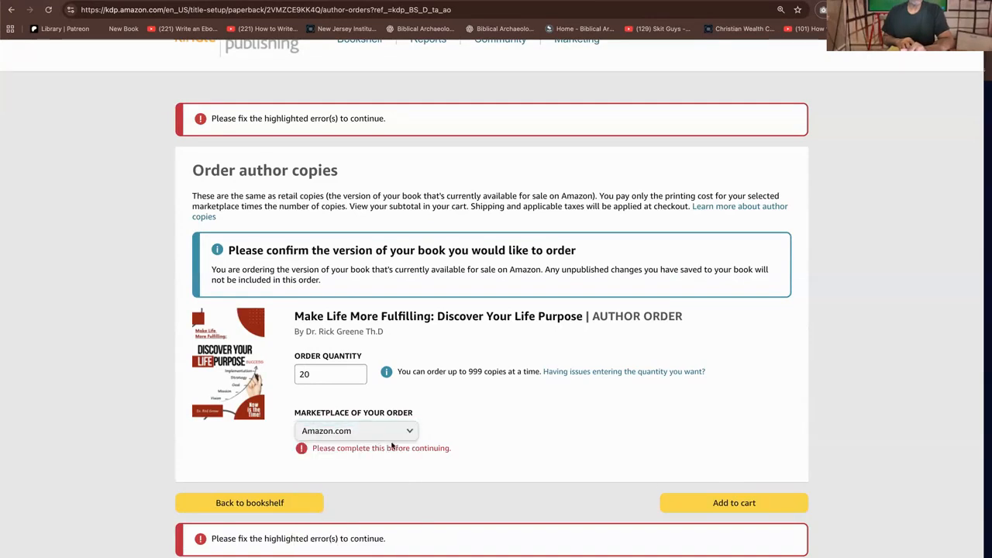
{"action": "left_click", "coordinate": [729, 503]}
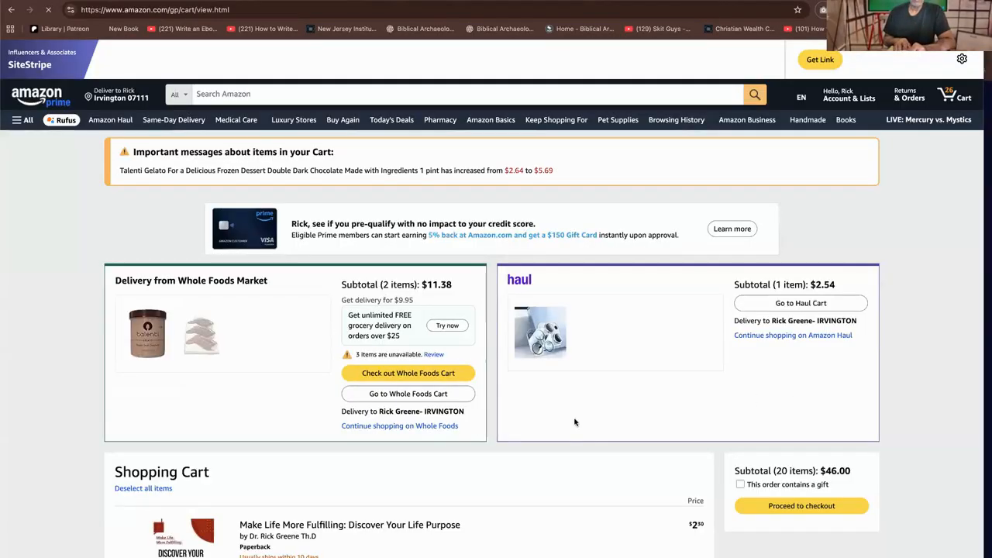
{"action": "scroll", "coordinate": [434, 333], "scroll_direction": "down", "scroll_amount": 3}
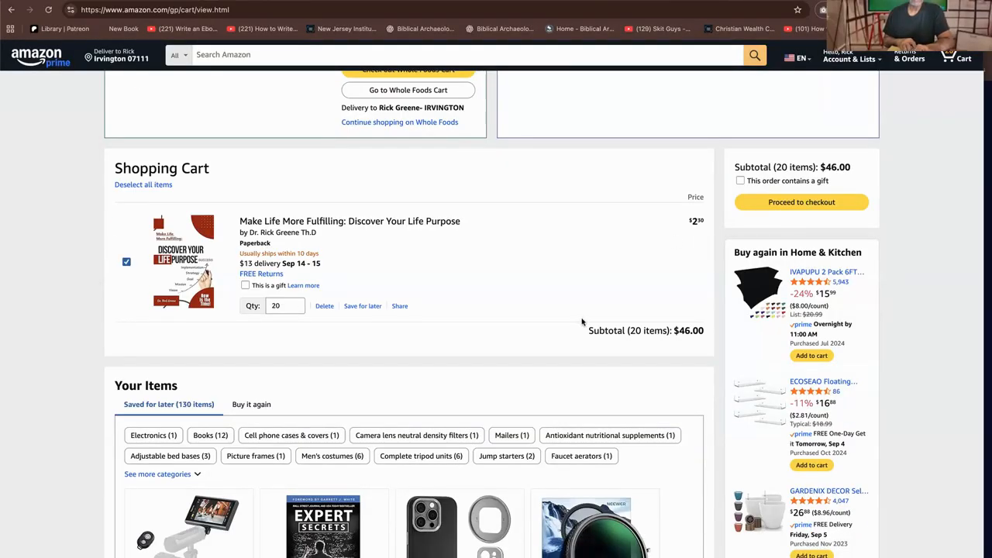
{"action": "left_click_drag", "start_coordinate": [677, 329], "coordinate": [703, 322]}
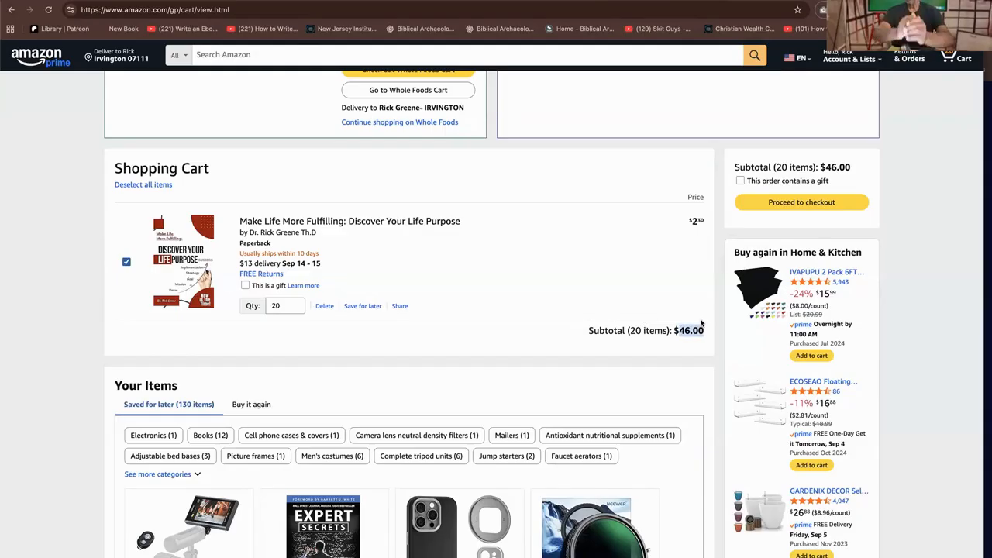